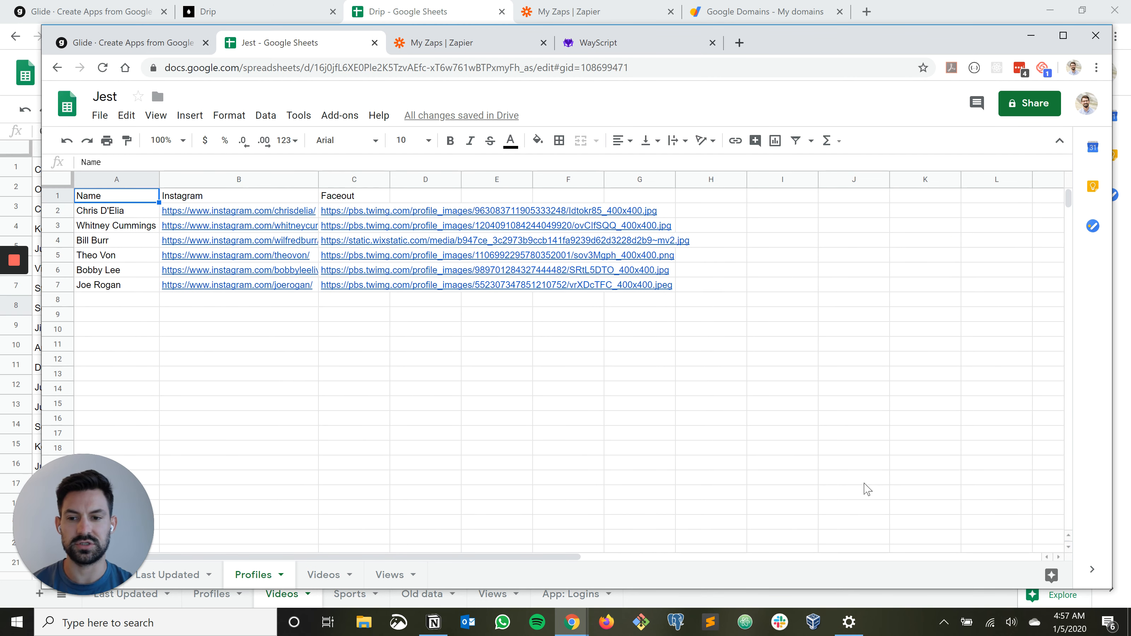
Look over the Videos sheet, then switch to WayScript and run the Jest View Counts script
click(323, 575)
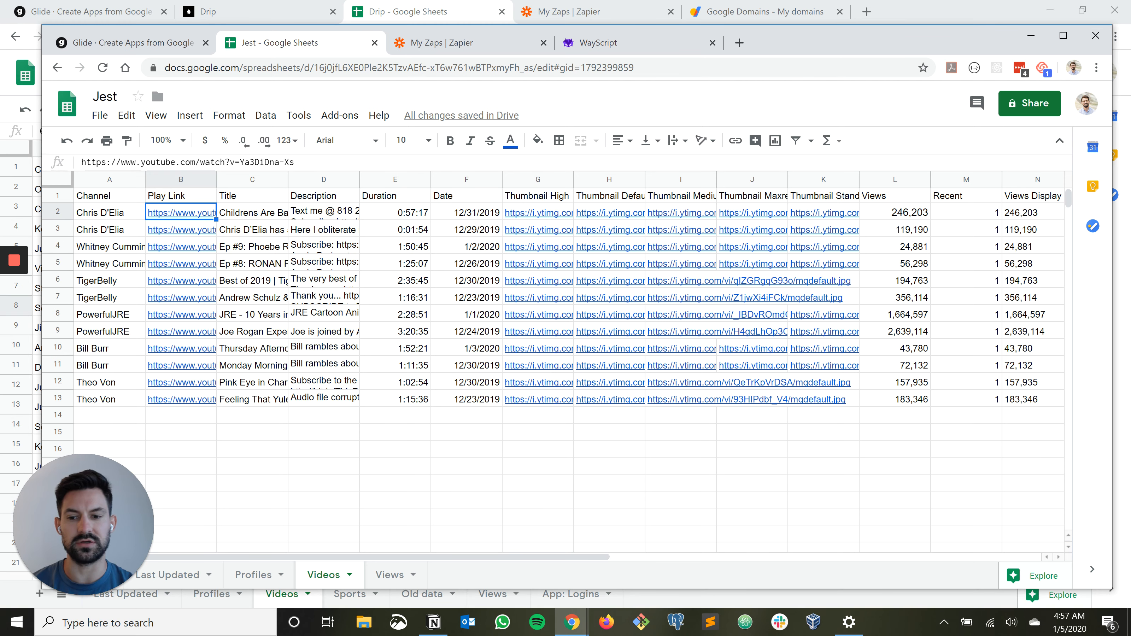
click(309, 579)
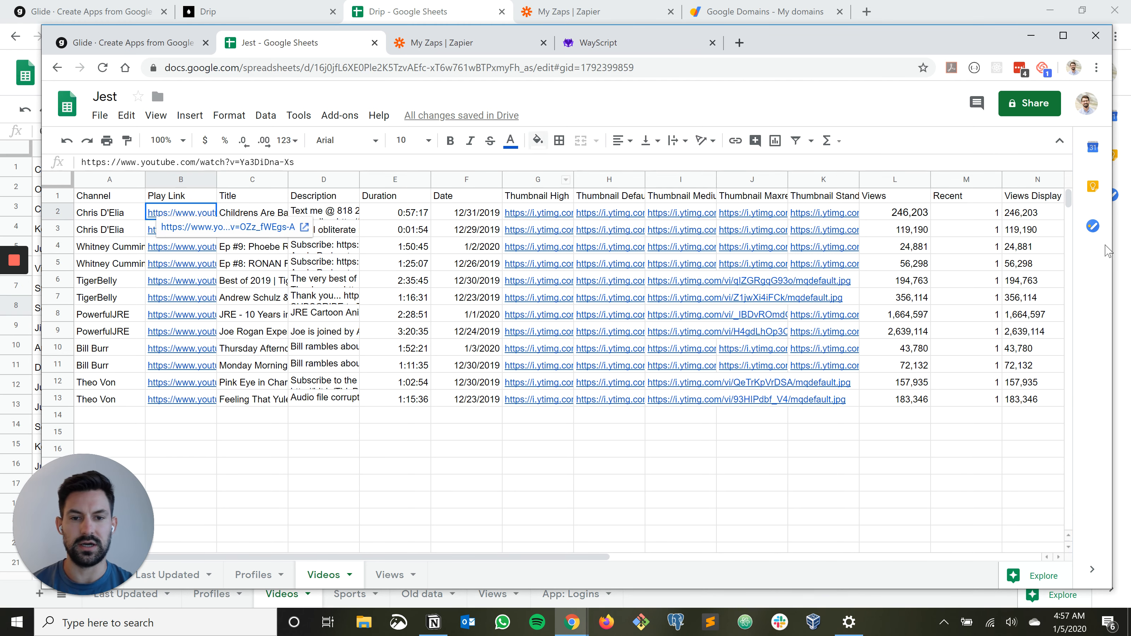
click(597, 42)
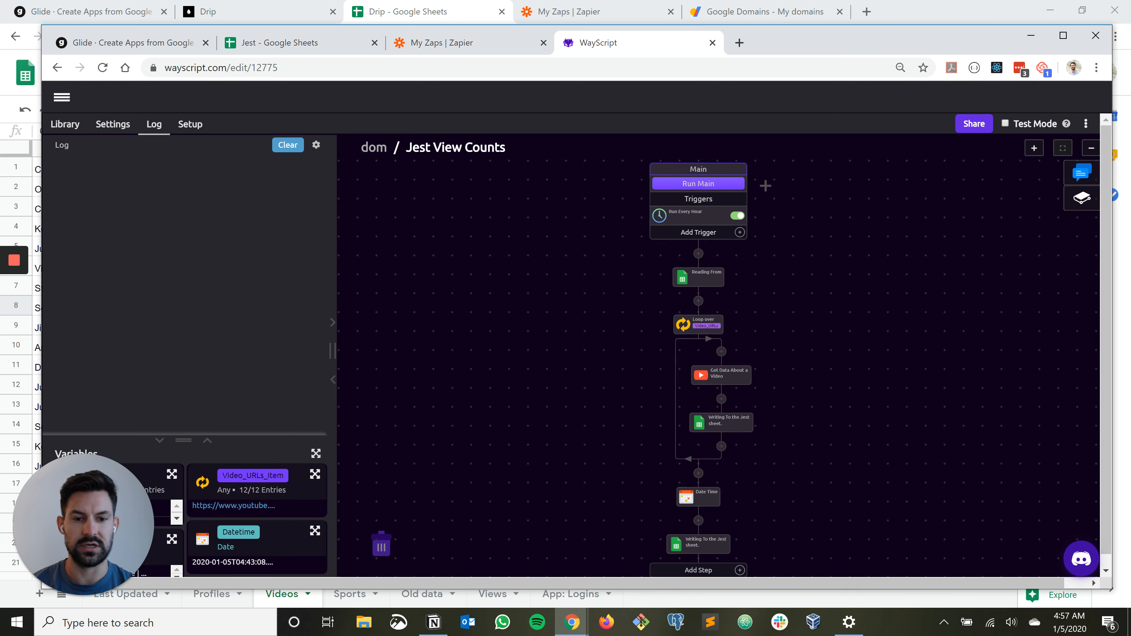
click(698, 184)
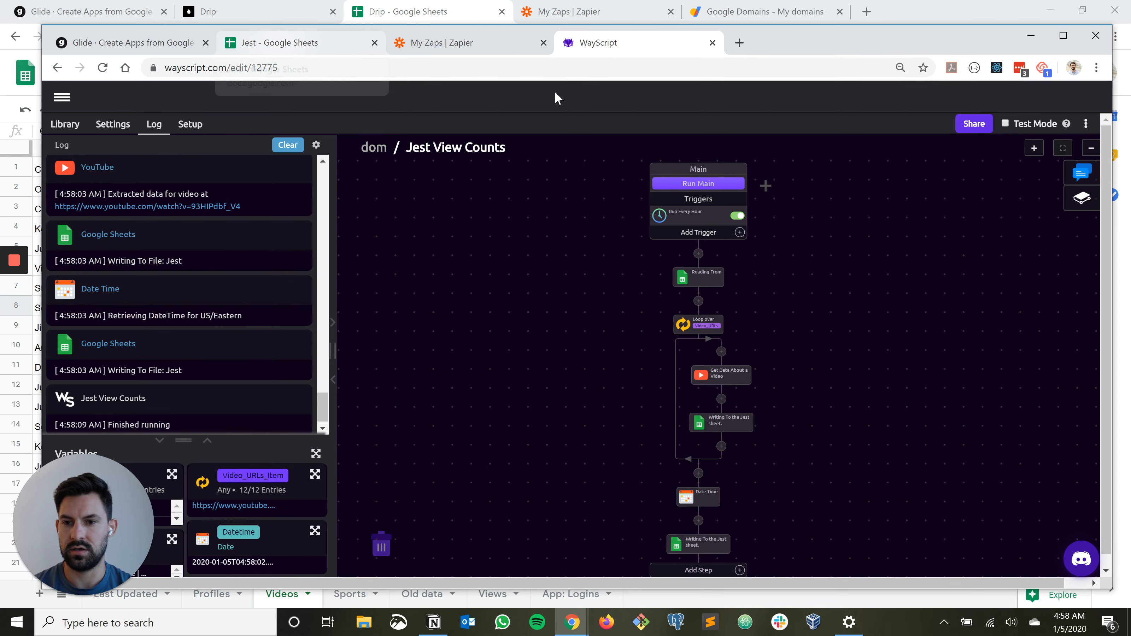
Return to the Jest spreadsheet and check the view counts on the Views and Videos sheets
click(298, 43)
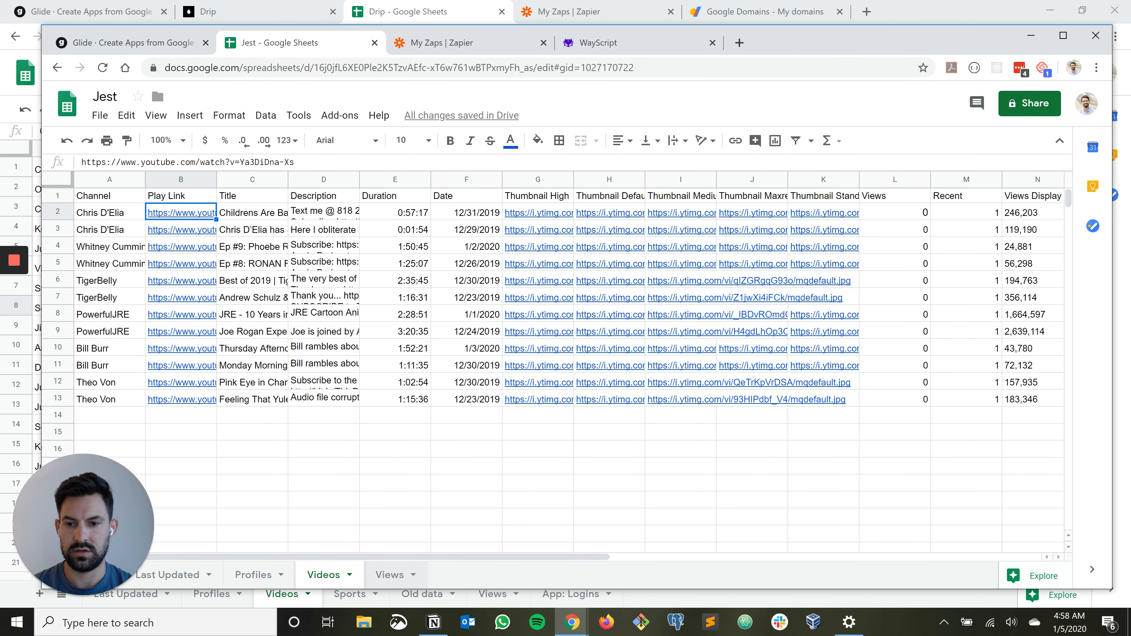
click(389, 575)
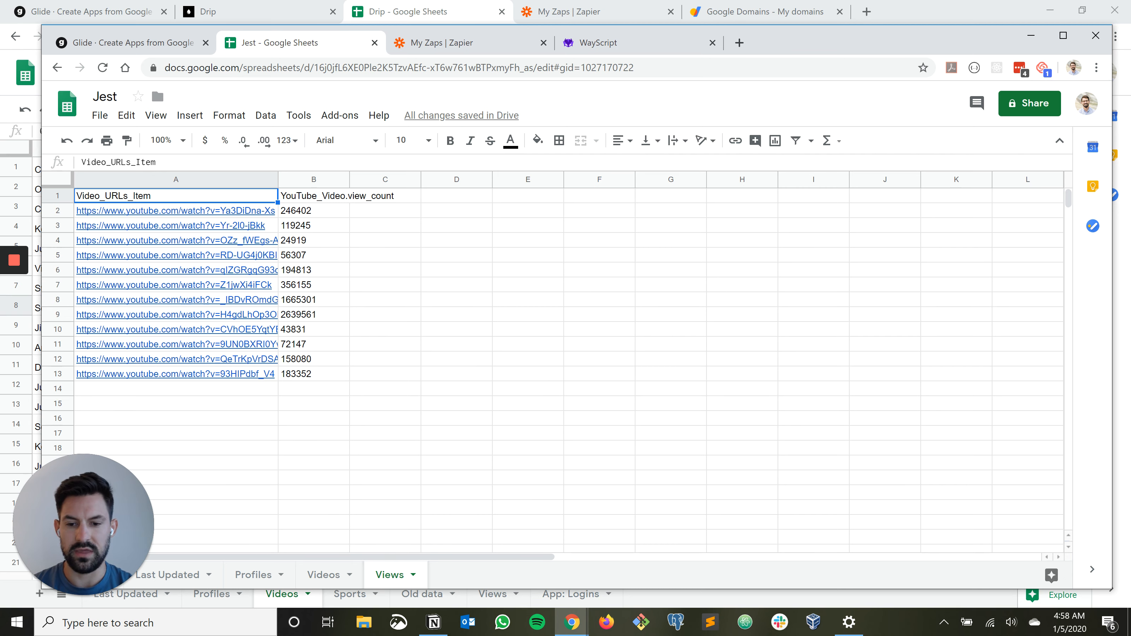
click(324, 575)
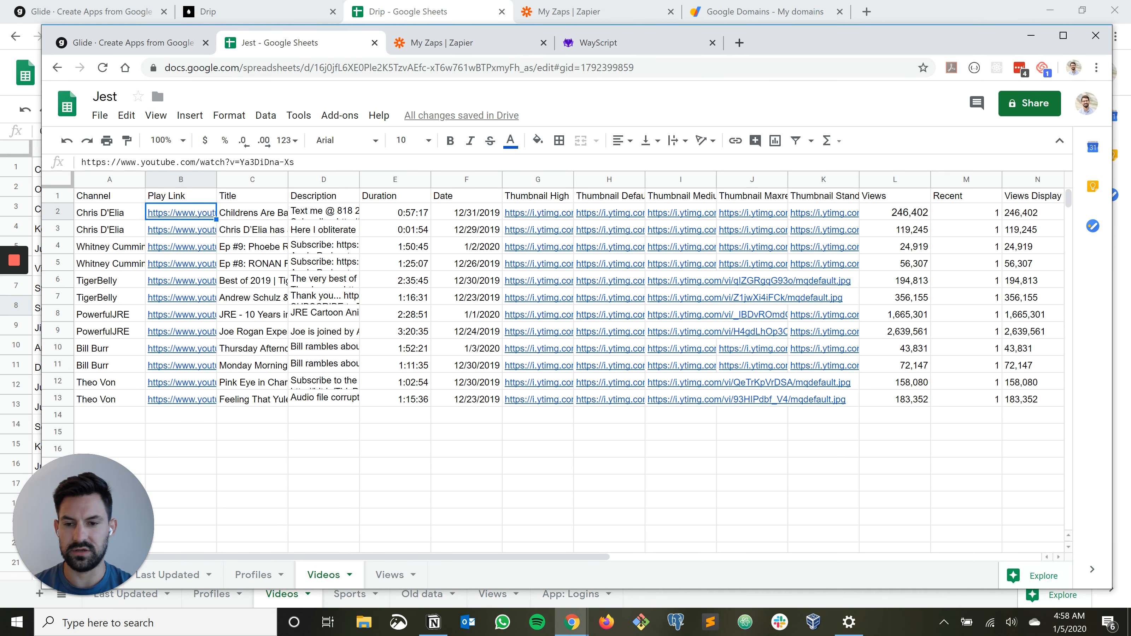
Examine the Views formula in cell L2 of the Videos sheet
key(Right)
key(Right)
key(Right)
key(Right)
key(Right)
key(Right)
key(Right)
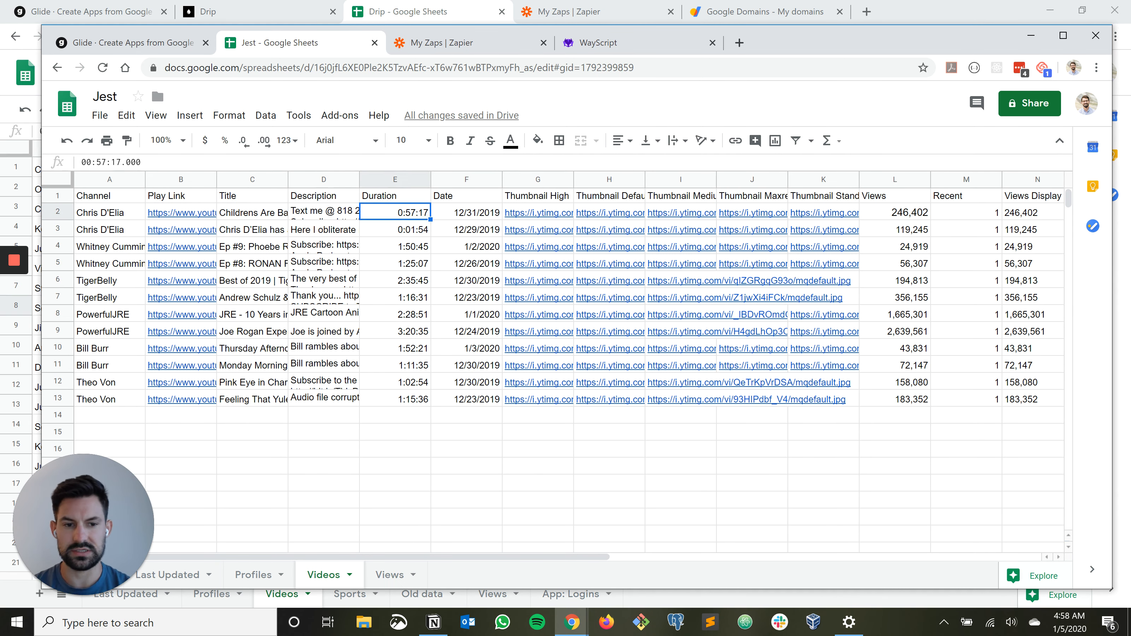
key(Right)
key(Right)
key(Right)
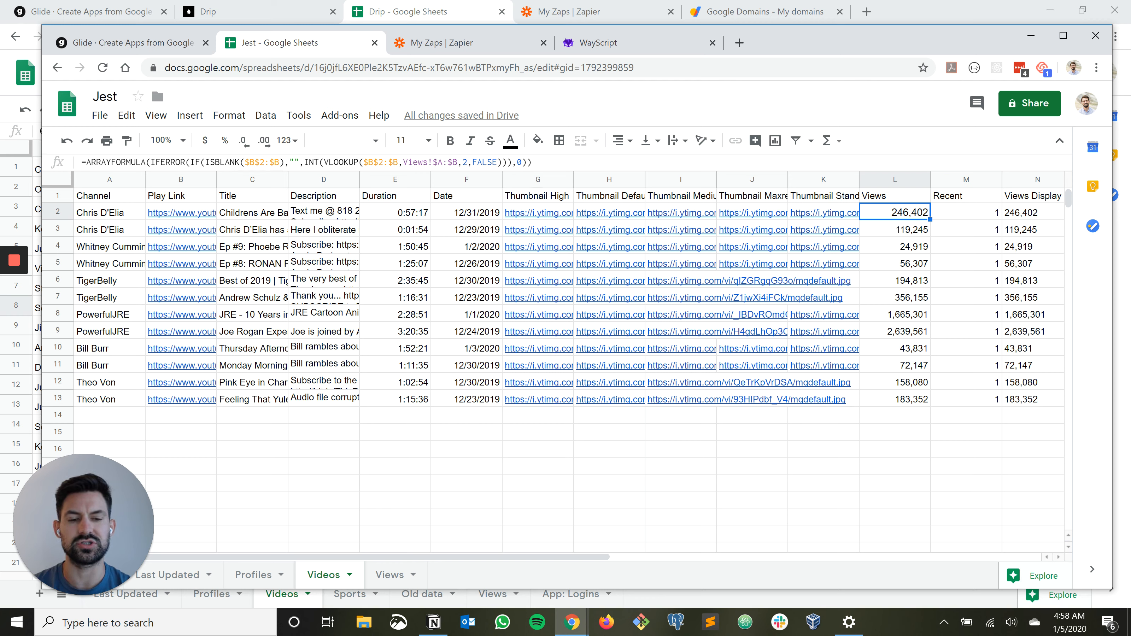
Review the video rows down the Views column and across the other columns of the Videos sheet
key(Down)
key(Down)
key(Down)
key(Down)
key(Down)
key(Down)
key(Down)
key(Down)
key(Down)
key(Down)
key(Down)
key(Down)
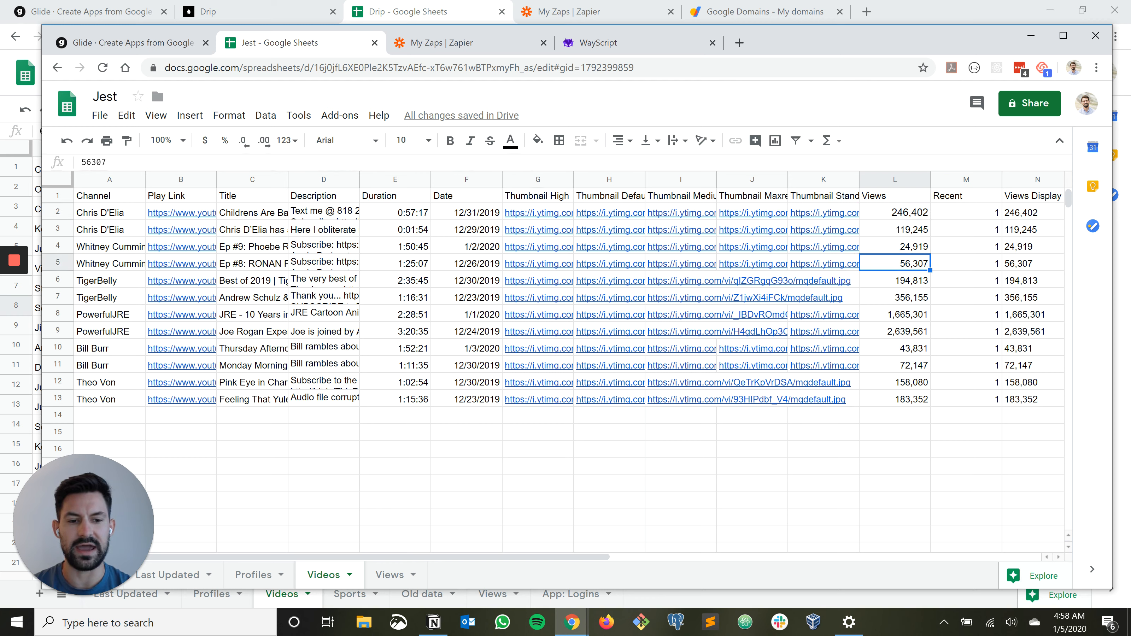
key(Left)
key(Left)
key(Left)
key(Left)
key(Left)
key(Left)
key(Left)
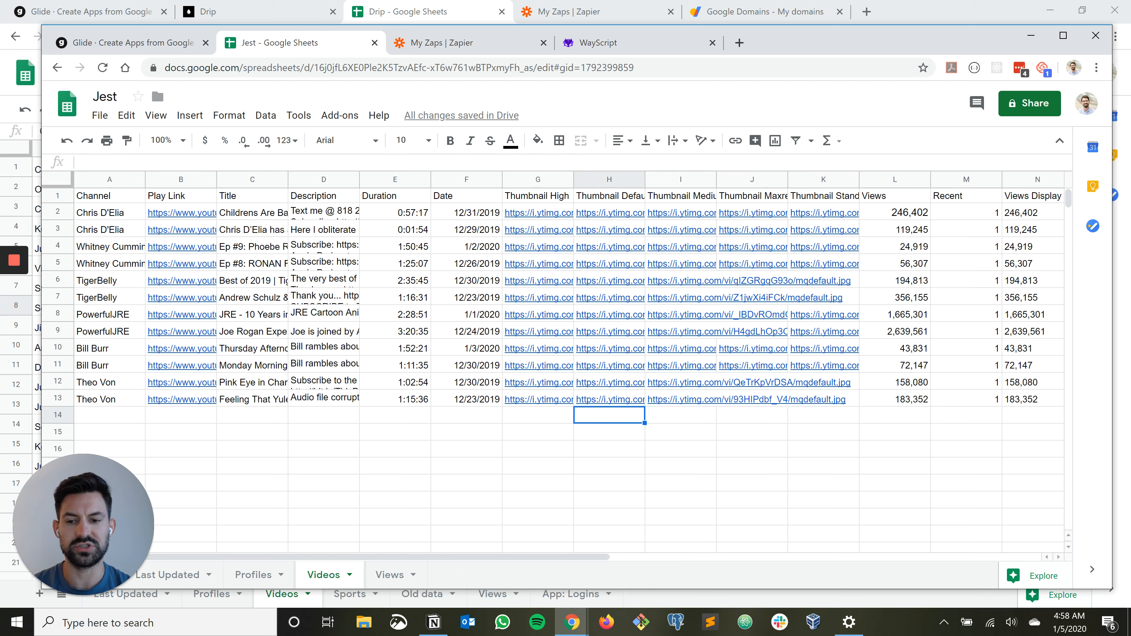
key(Left)
key(Left)
key(Left)
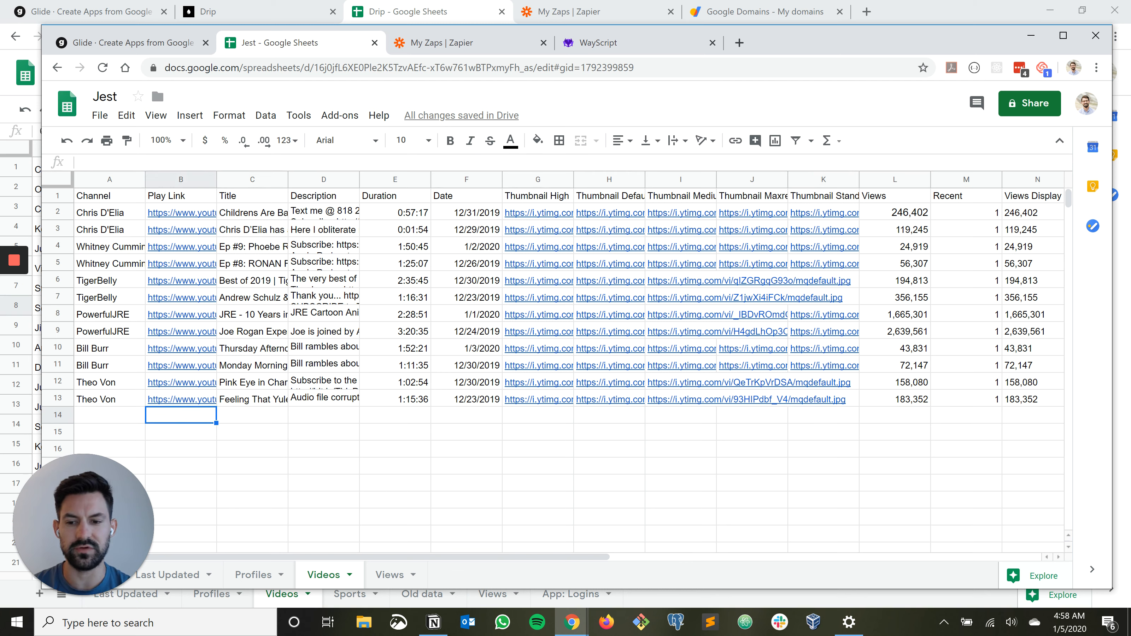
key(Left)
key(Right)
key(Right)
key(Right)
key(Right)
key(Right)
key(Right)
key(Right)
key(Right)
key(Right)
key(Right)
key(Right)
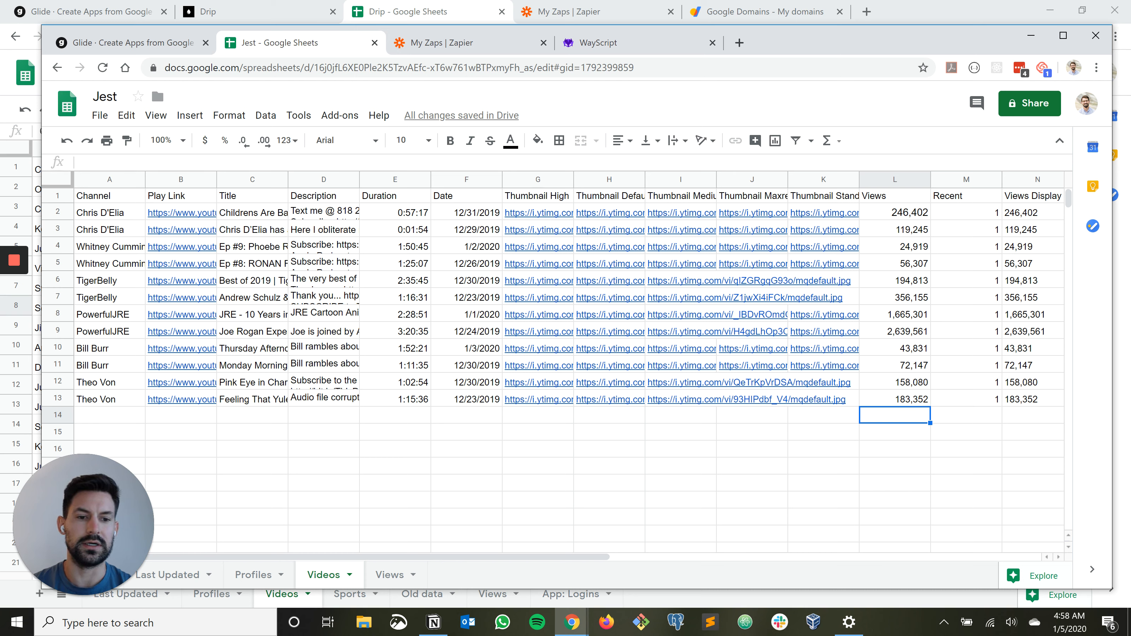
key(Right)
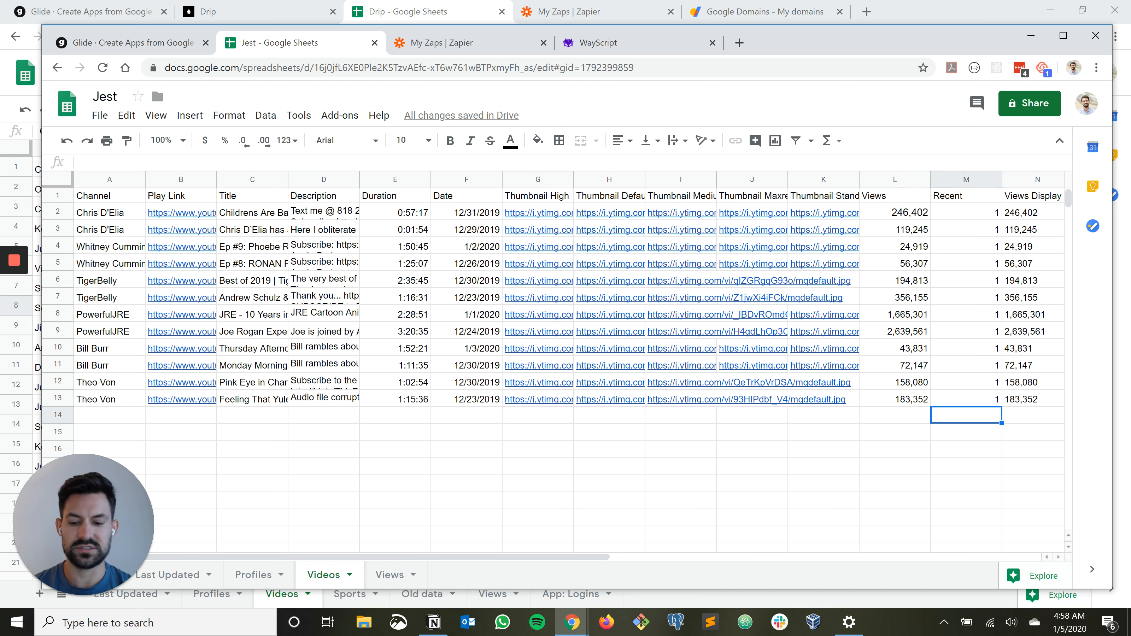
Examine the row 2 formulas of the Views, Recent and Views Display columns, and return to the row's first cell
key(Up)
key(Left)
key(ctrl+Up)
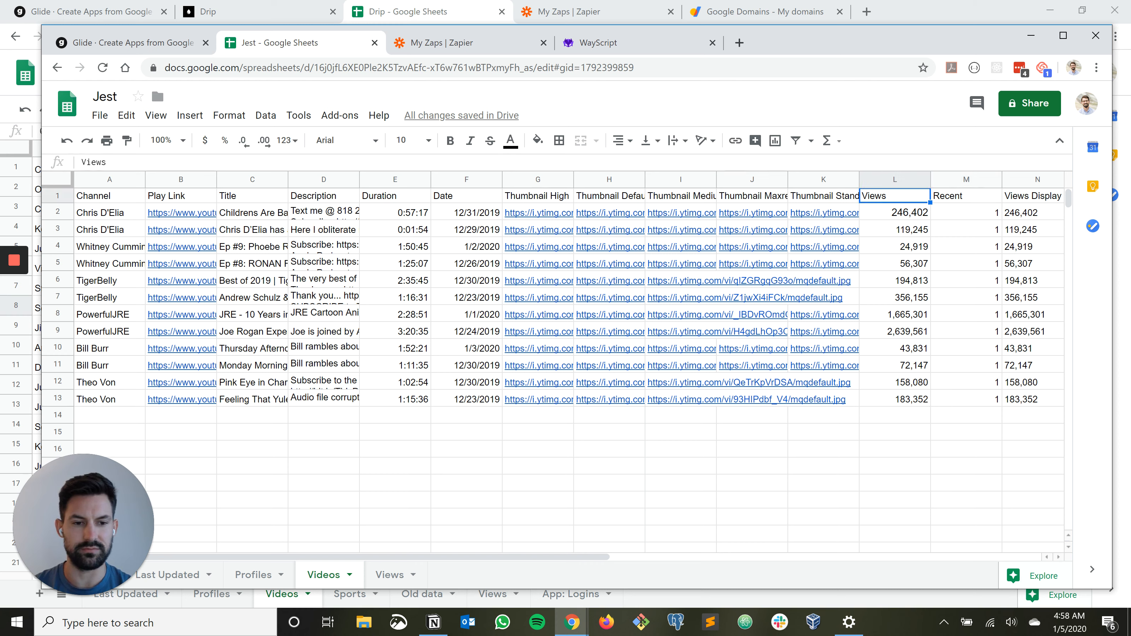
key(Down)
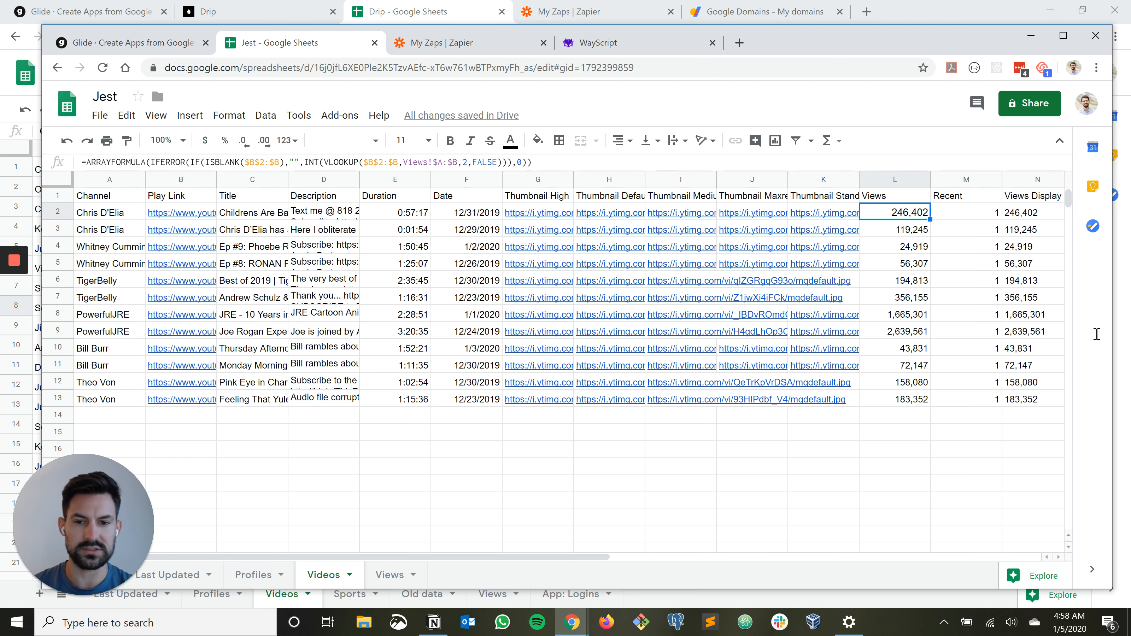
key(Right)
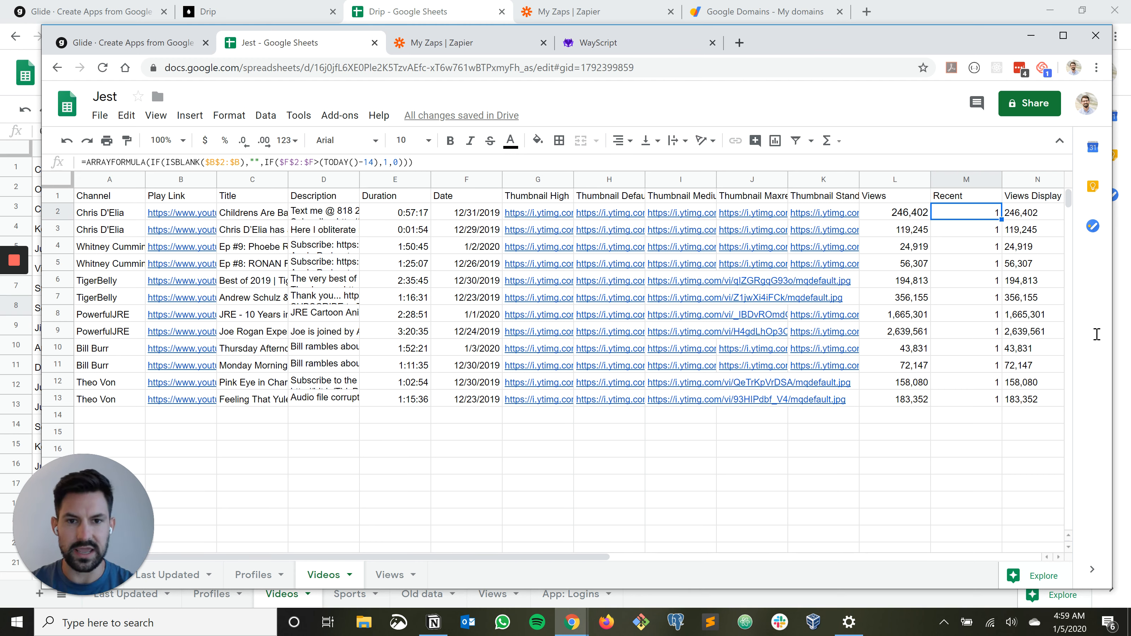
key(Right)
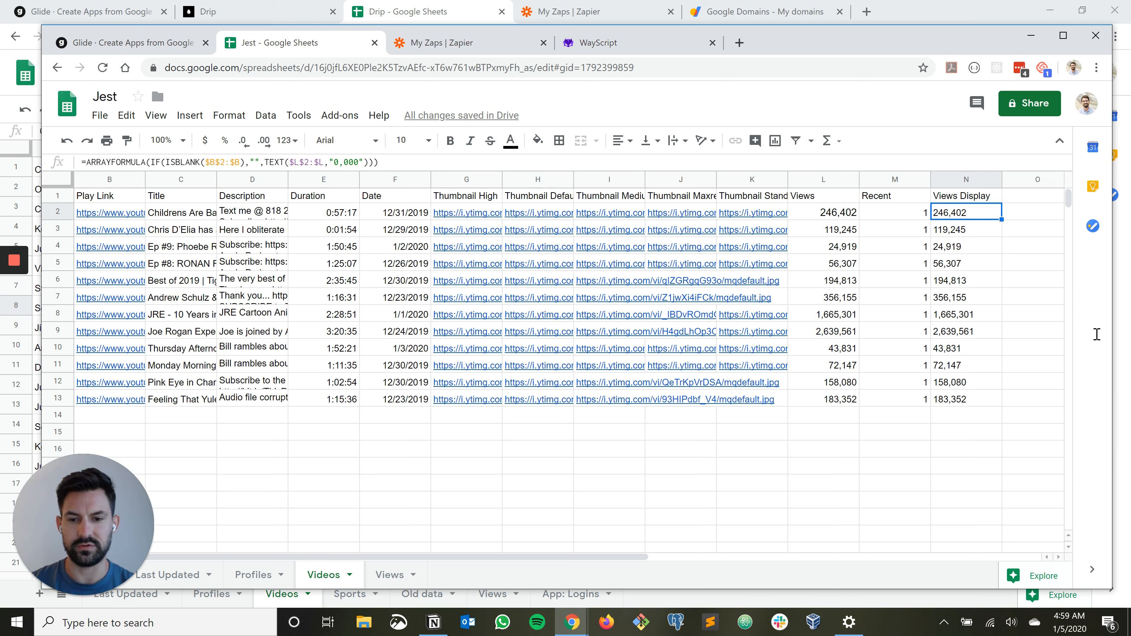
key(Home)
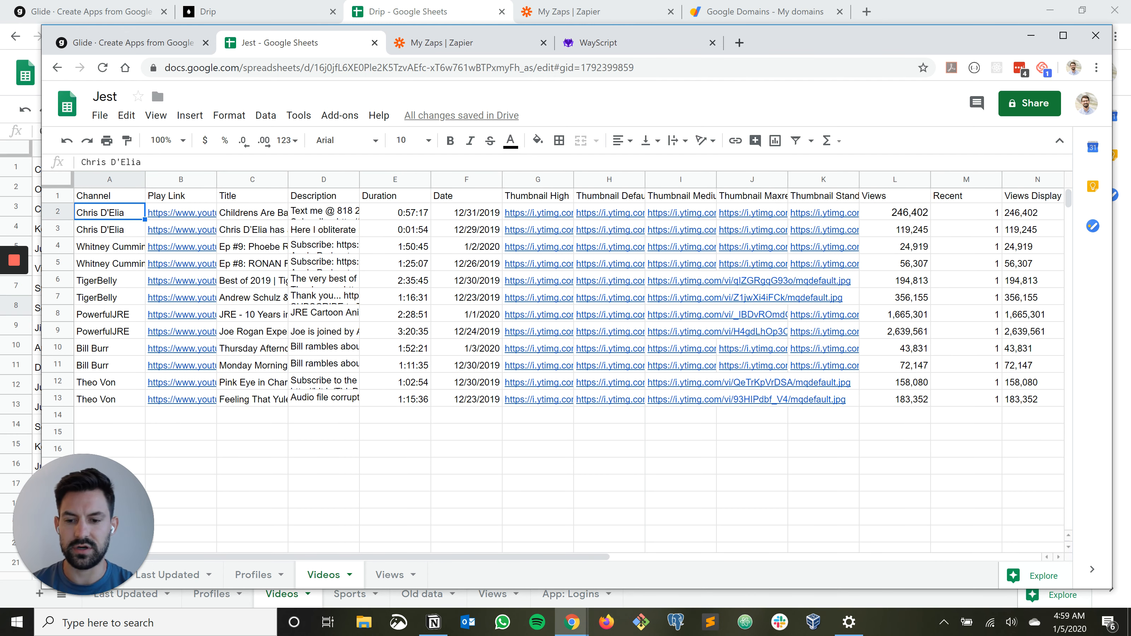
Switch to the Jest app in Glide and look at the Drip app's Hot screen layout for comparison
click(149, 43)
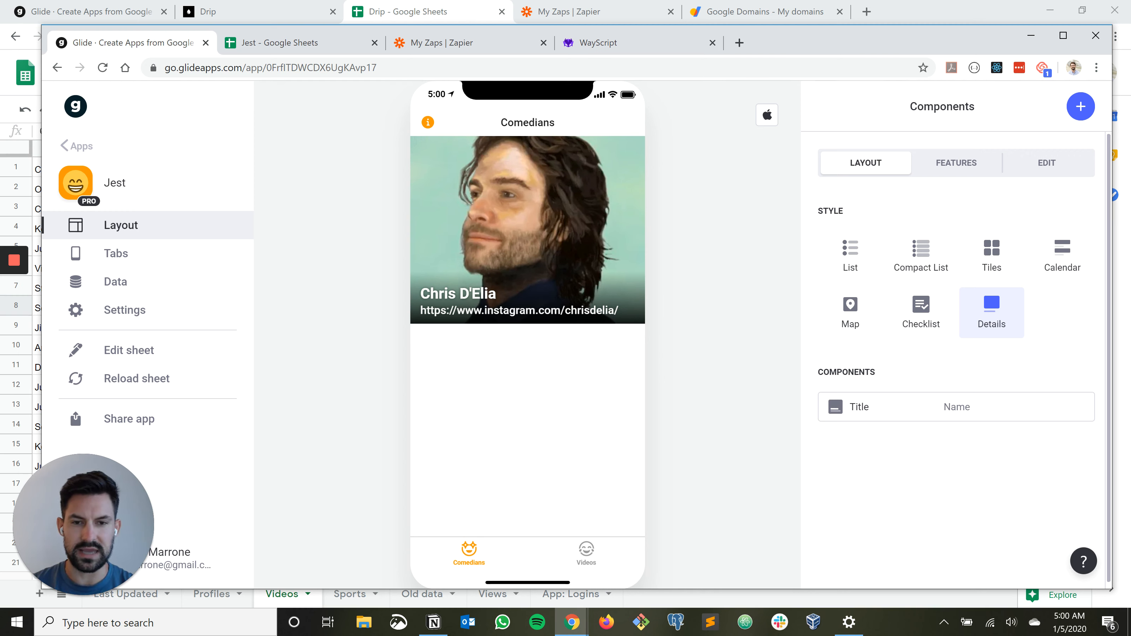
key(alt+Tab)
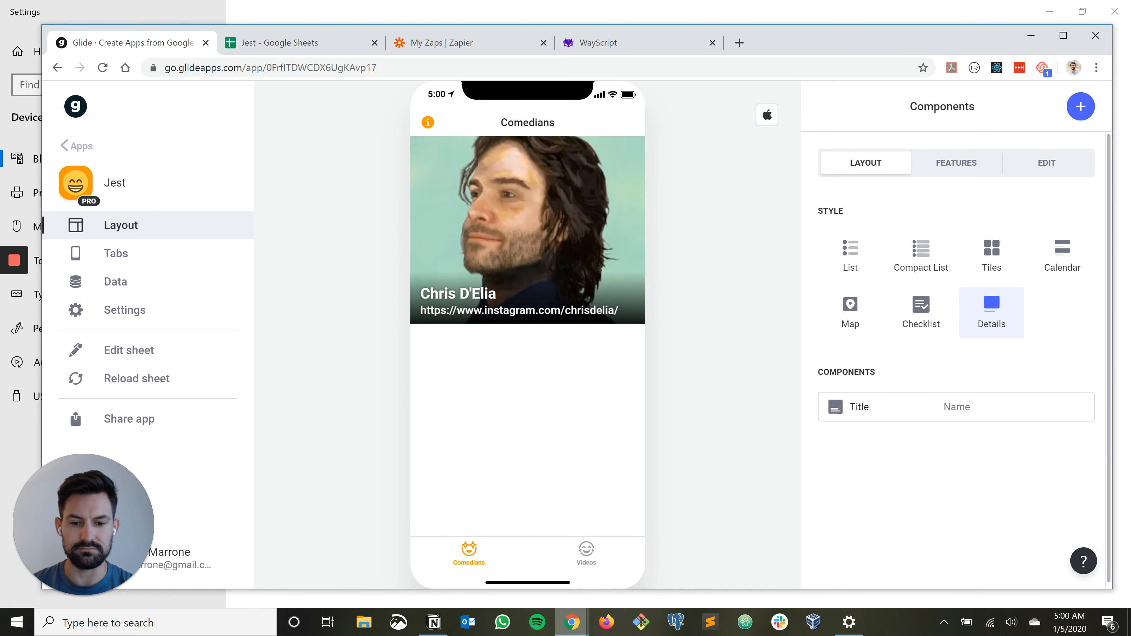
click(572, 622)
click(494, 563)
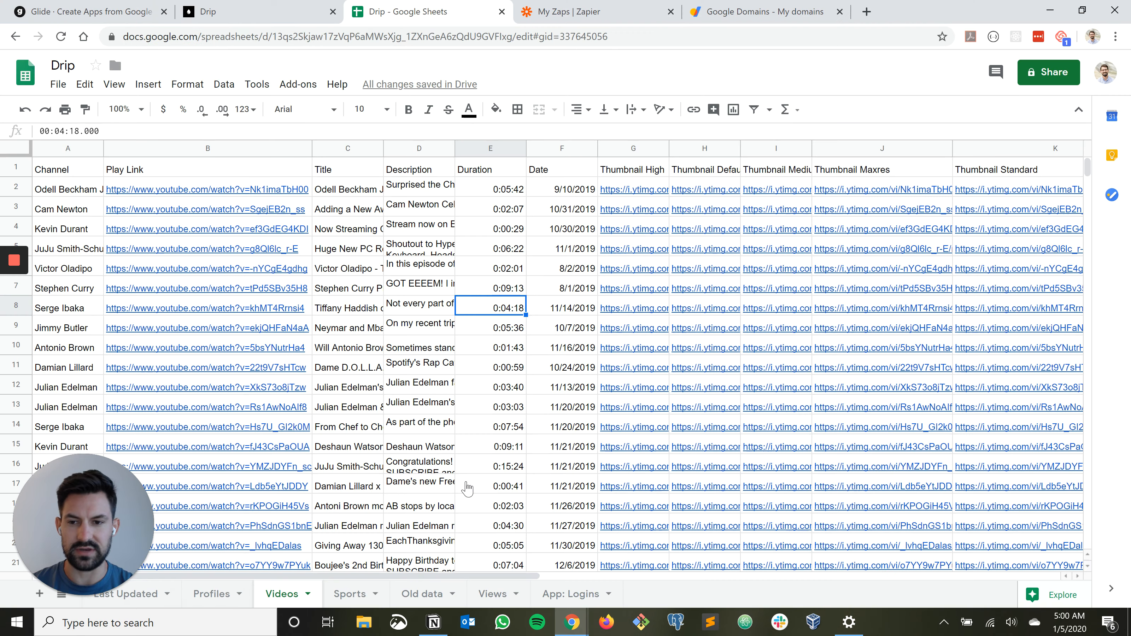
click(103, 12)
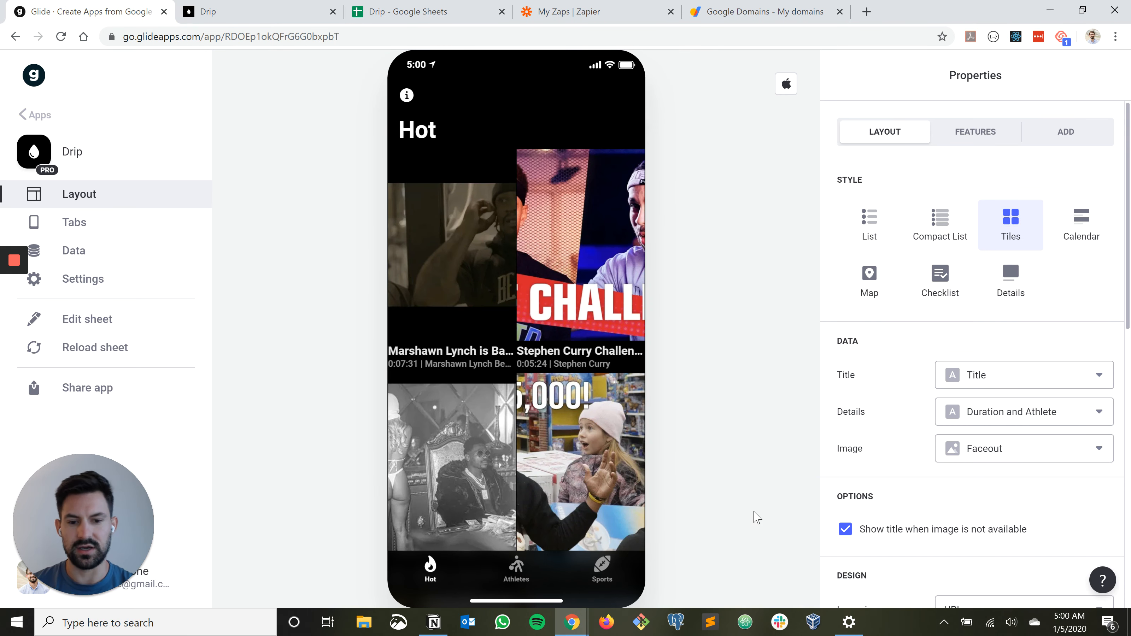
key(alt+Tab)
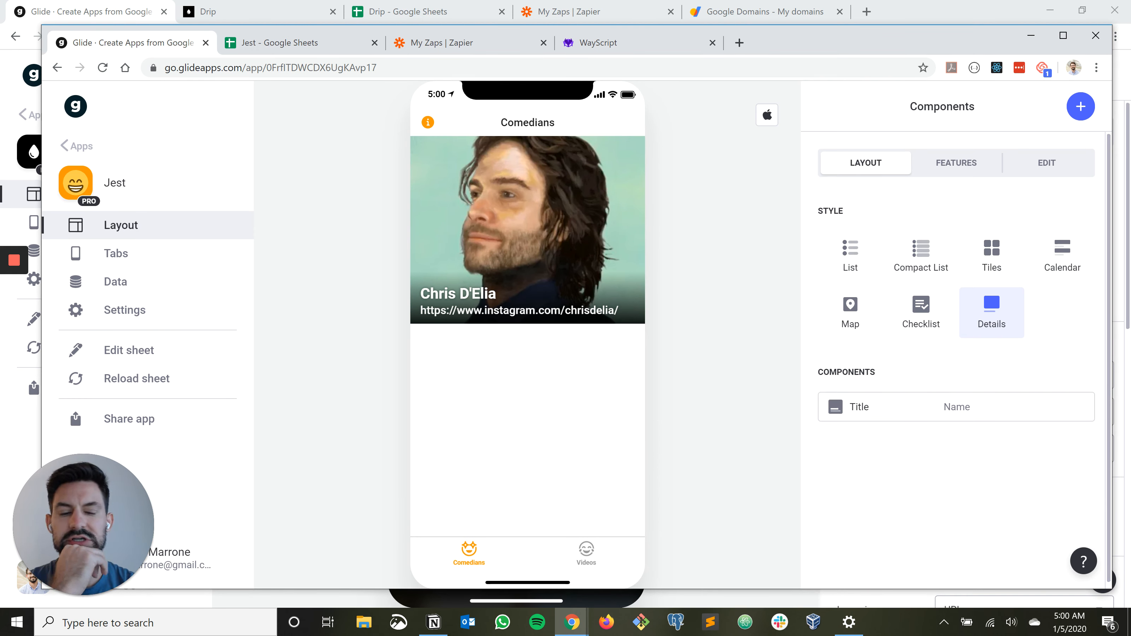
Set the Comedians screen to the Tiles style with two tiles per row and a Square tile shape
click(991, 254)
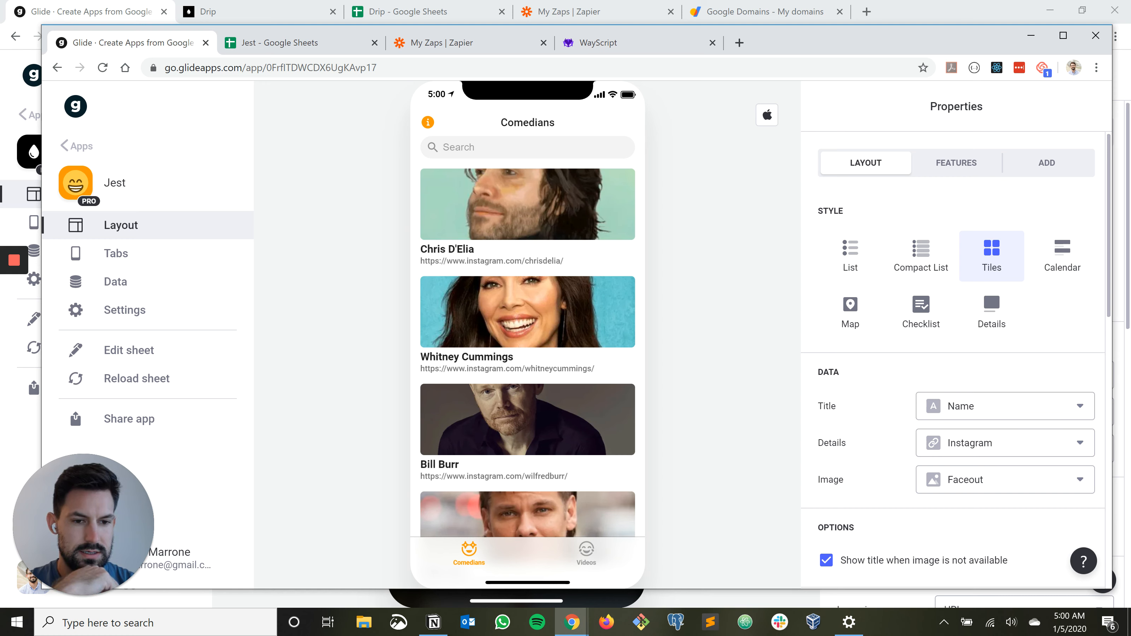
scroll(956, 361, down, 3)
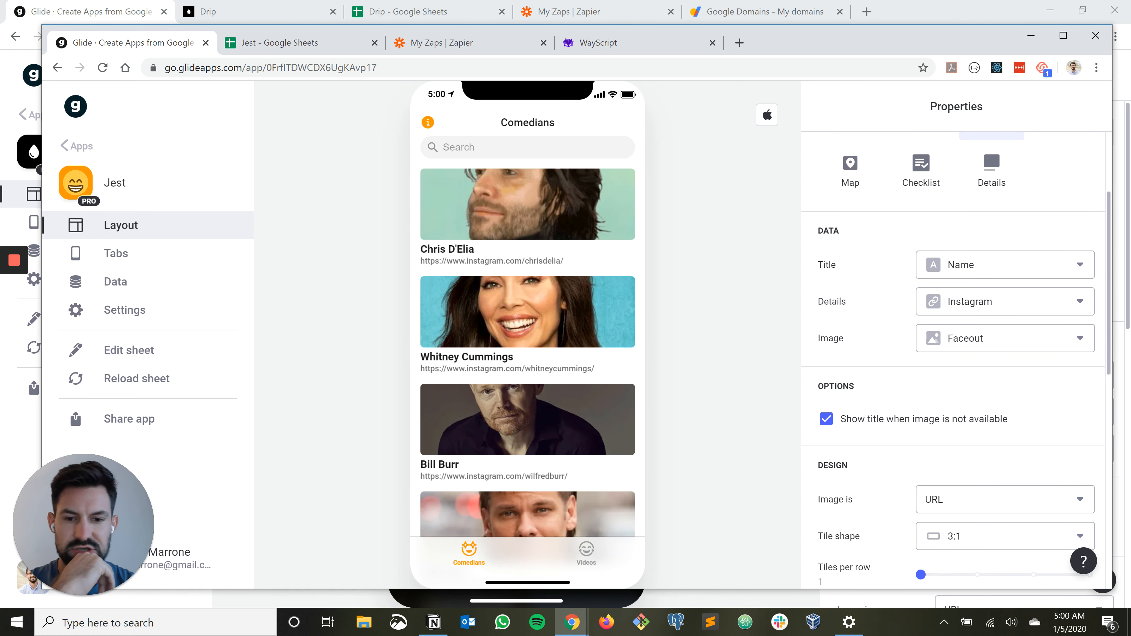
scroll(1003, 409, up, 2)
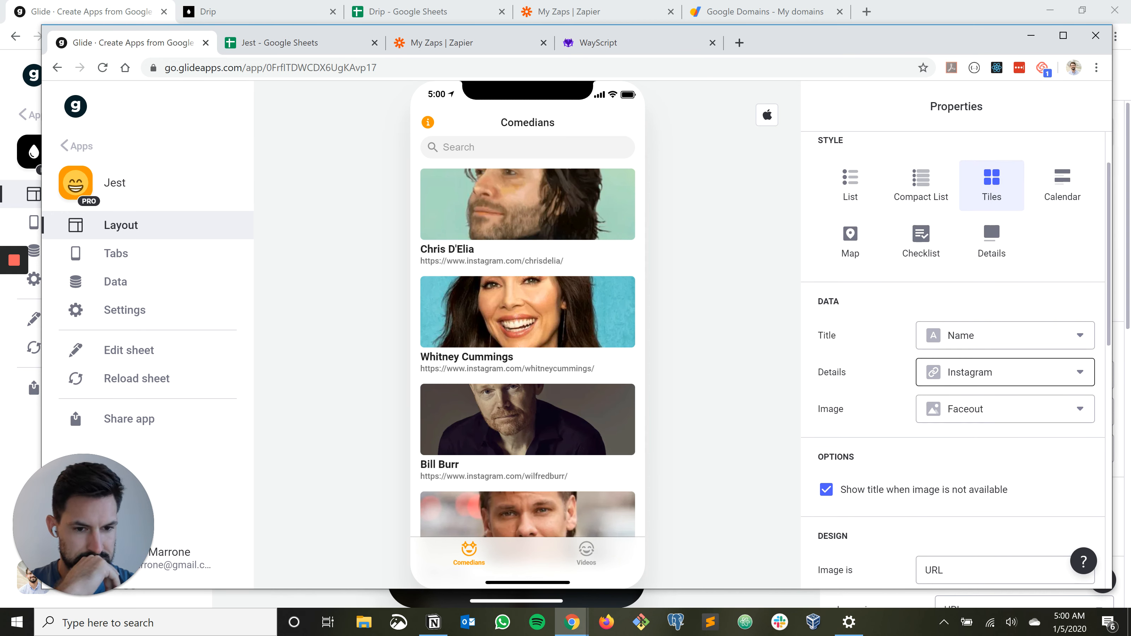
scroll(1002, 373, down, 10)
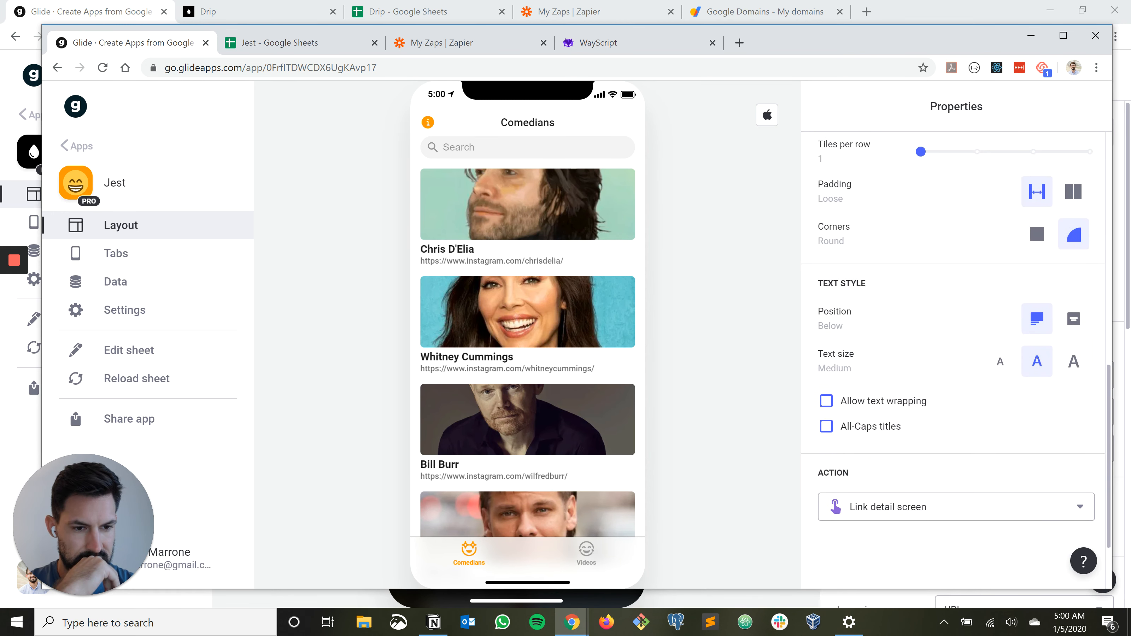
scroll(954, 357, up, 3)
drag(921, 292, 977, 292)
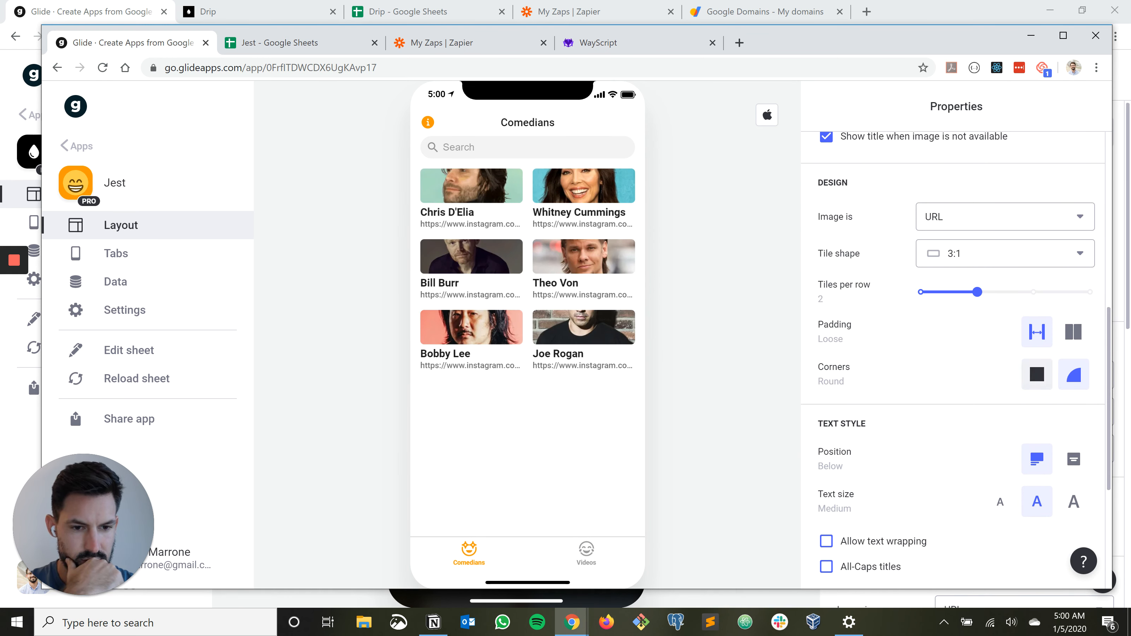
click(1002, 253)
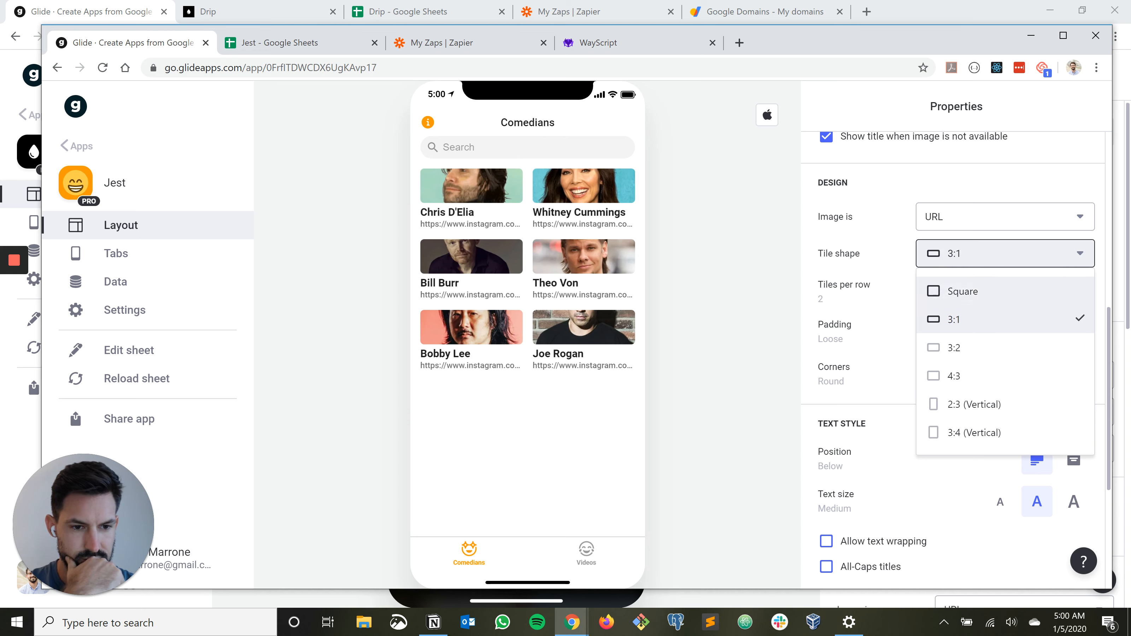
click(962, 290)
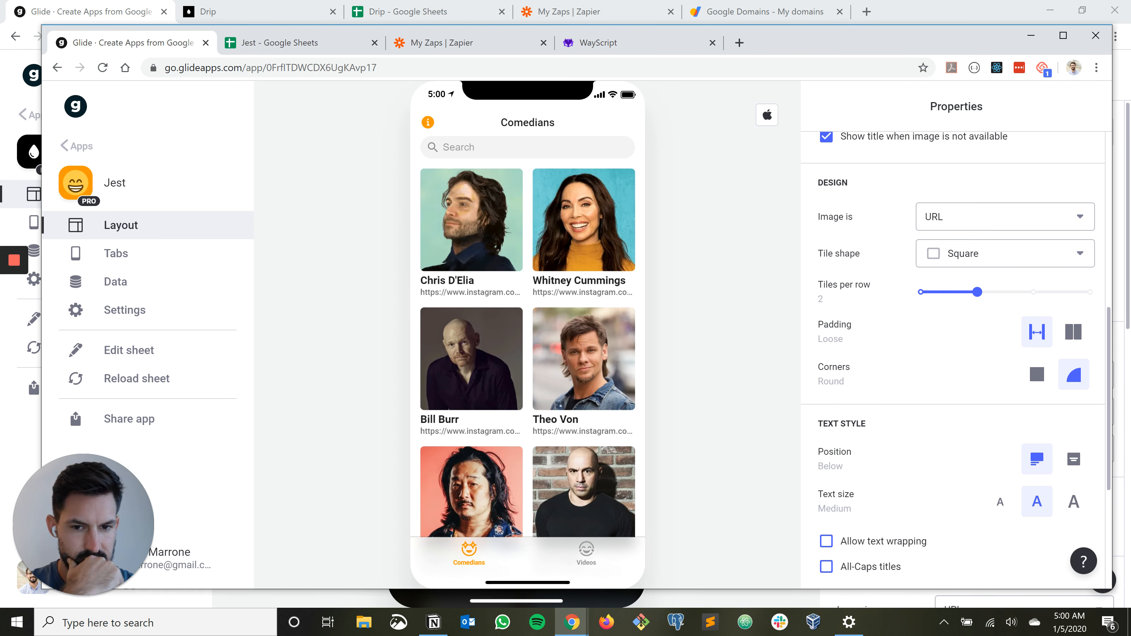
Set the tile padding to Tight, and try Sharp corners before restoring Round ones
click(1074, 332)
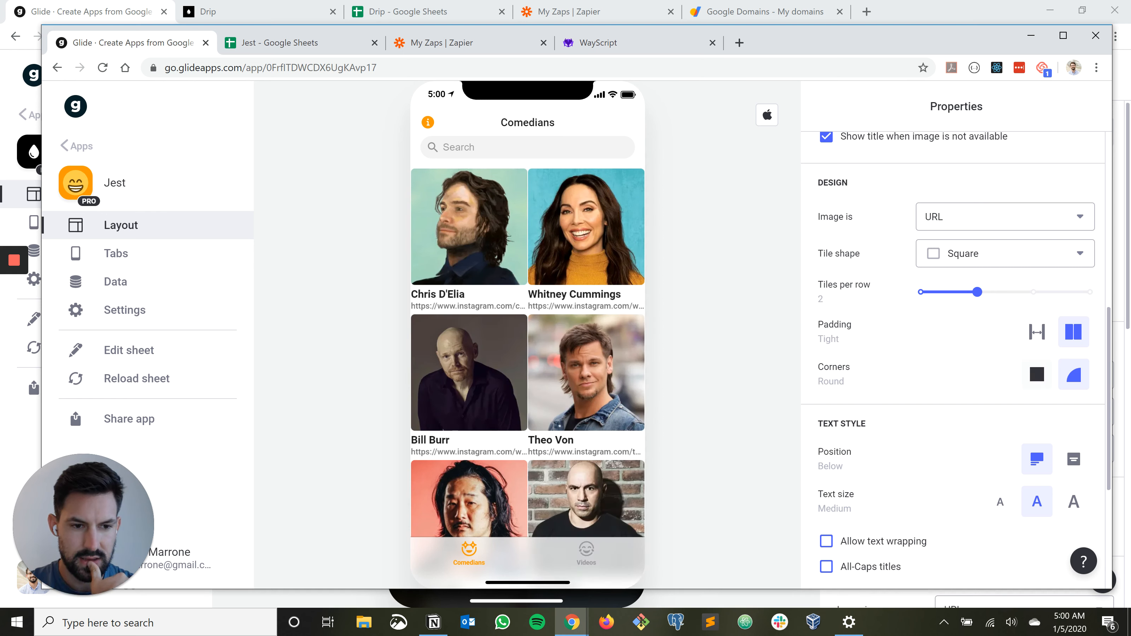
click(1037, 332)
click(1073, 332)
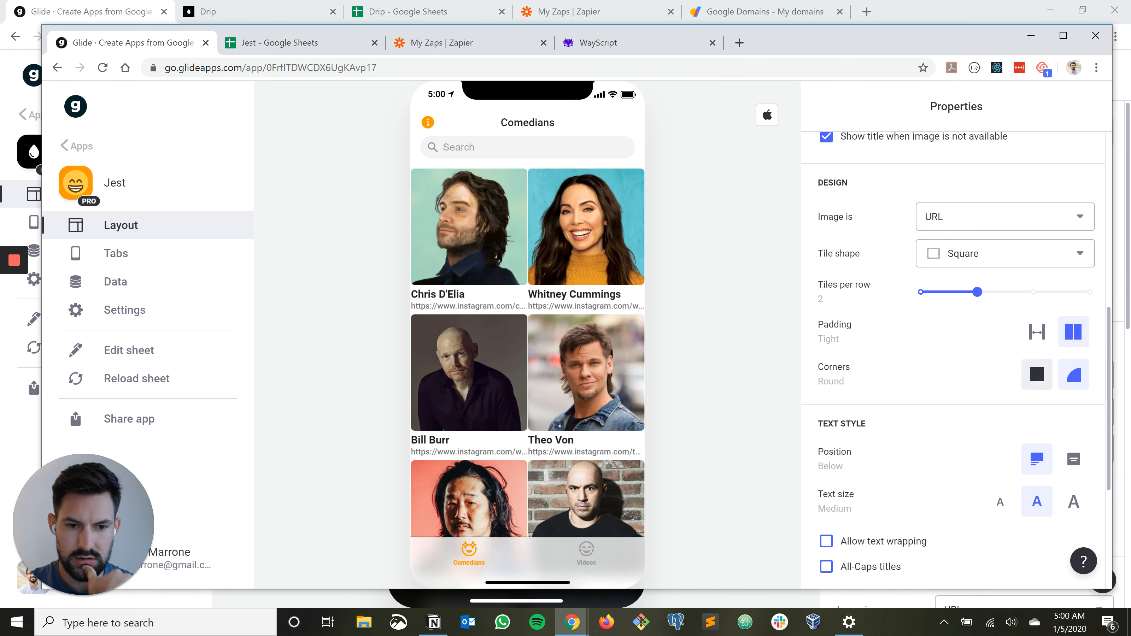
click(1037, 374)
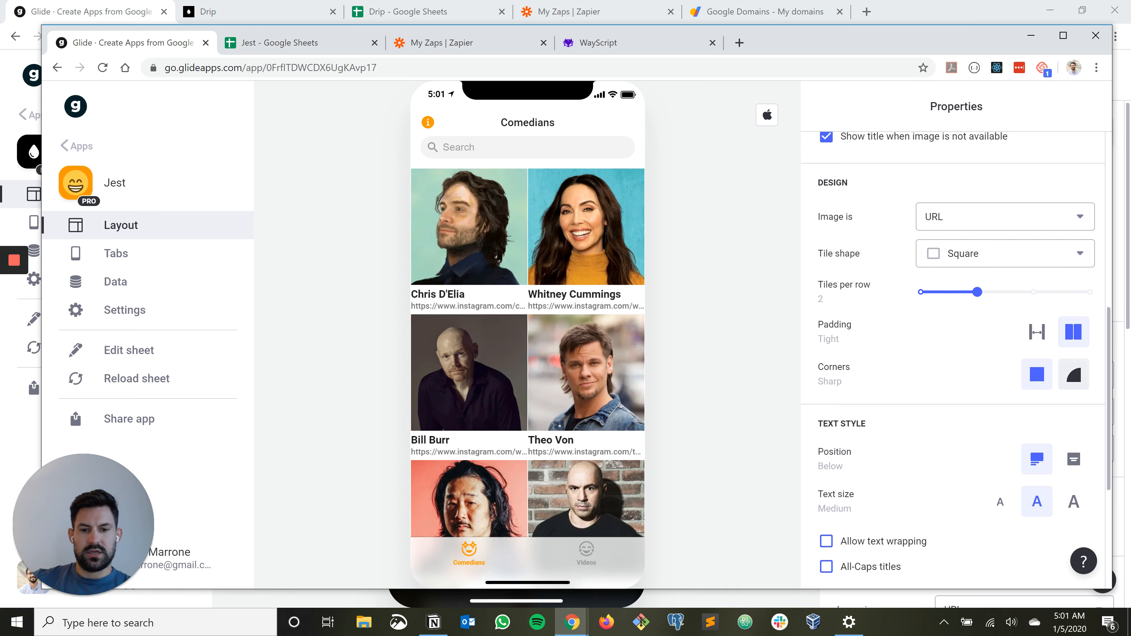
click(1074, 374)
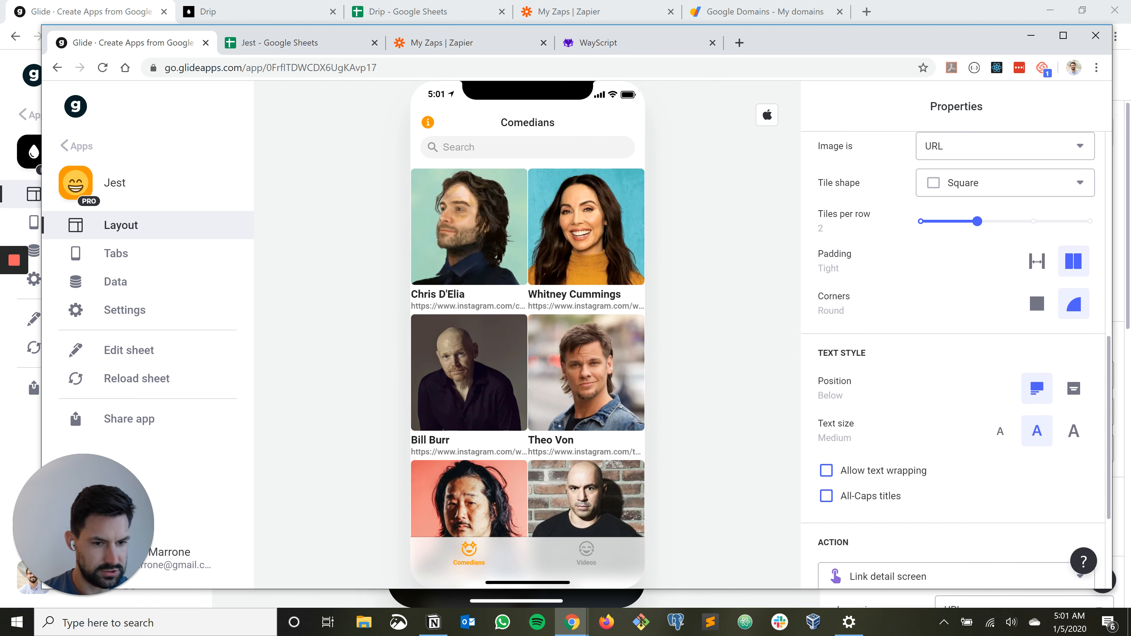
Clear the Details field of the Comedians tiles so only each comedian's name shows beneath the image
scroll(953, 359, down, 2)
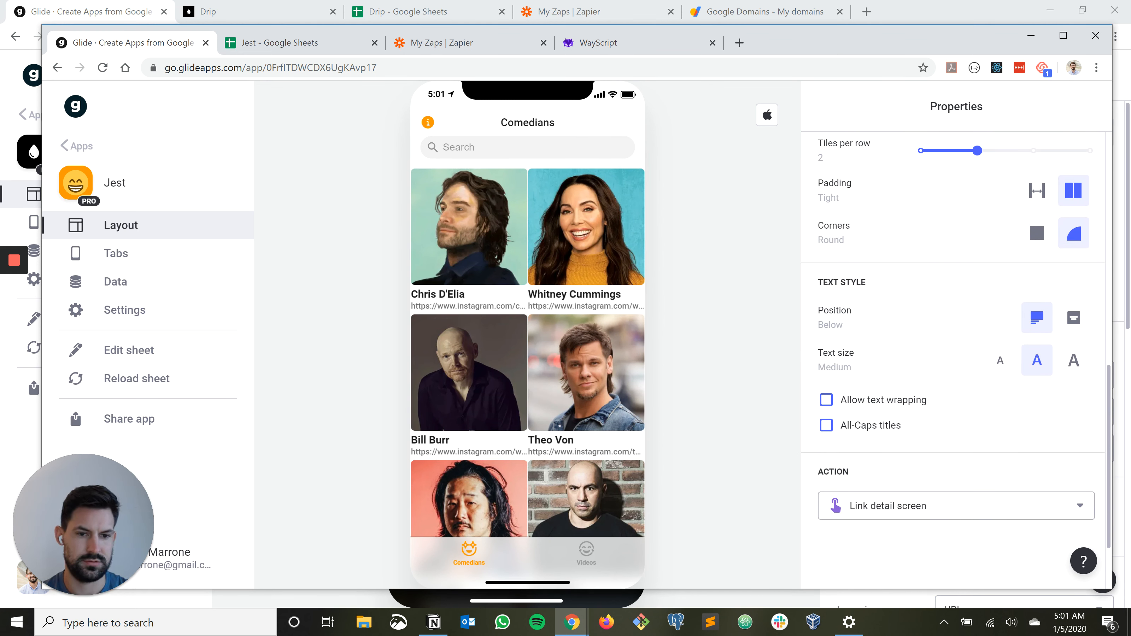
scroll(953, 359, up, 3)
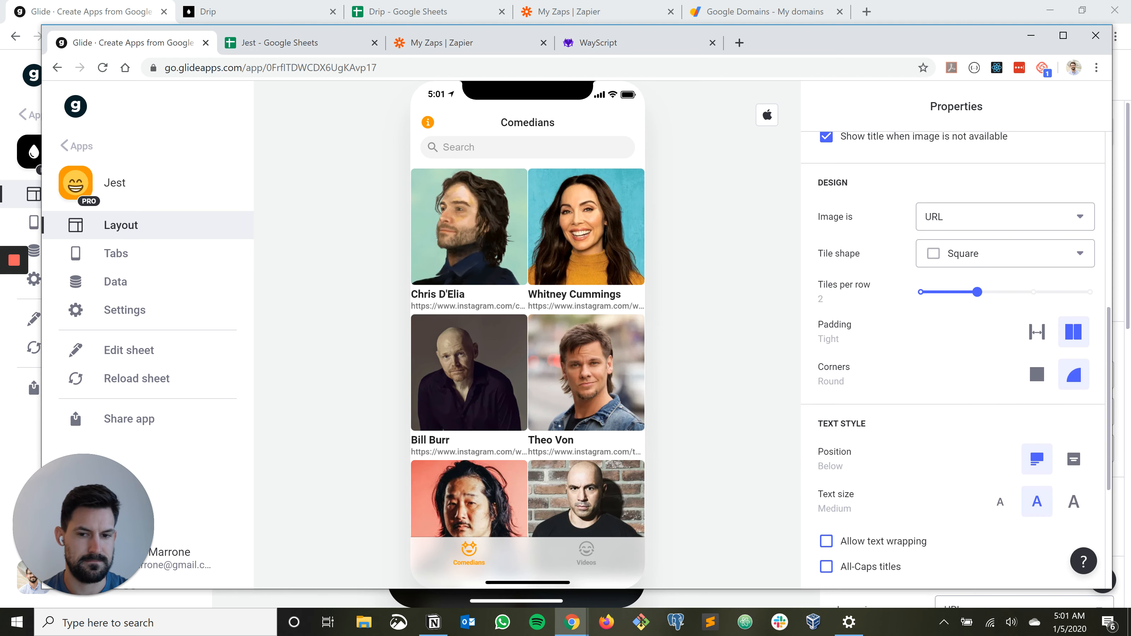
scroll(953, 360, up, 2)
scroll(954, 359, up, 3)
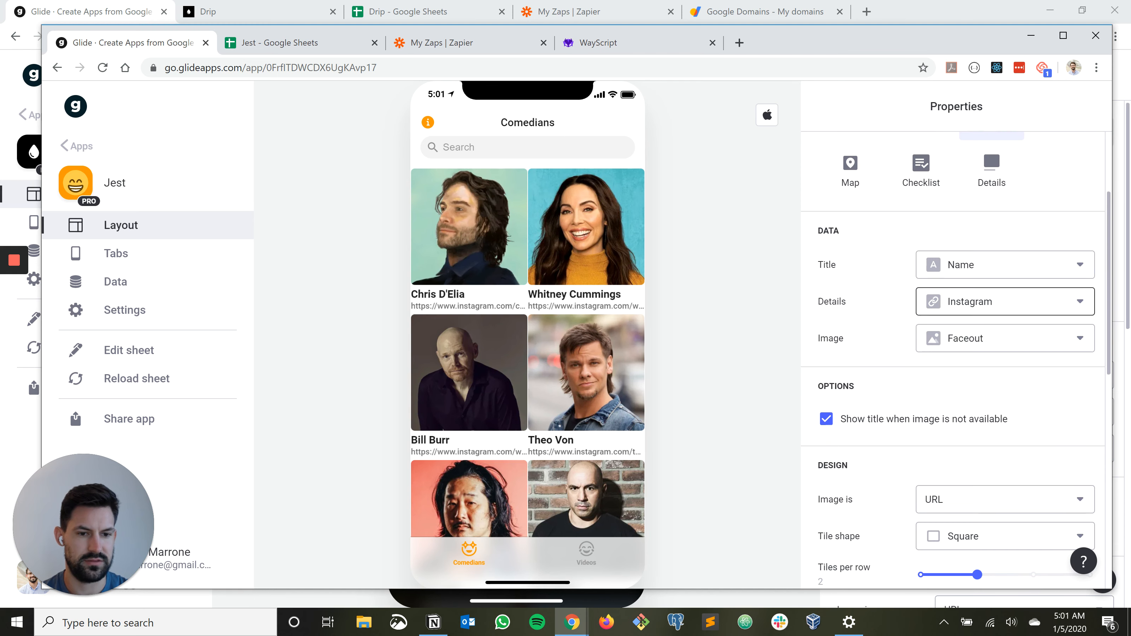
click(979, 302)
click(980, 339)
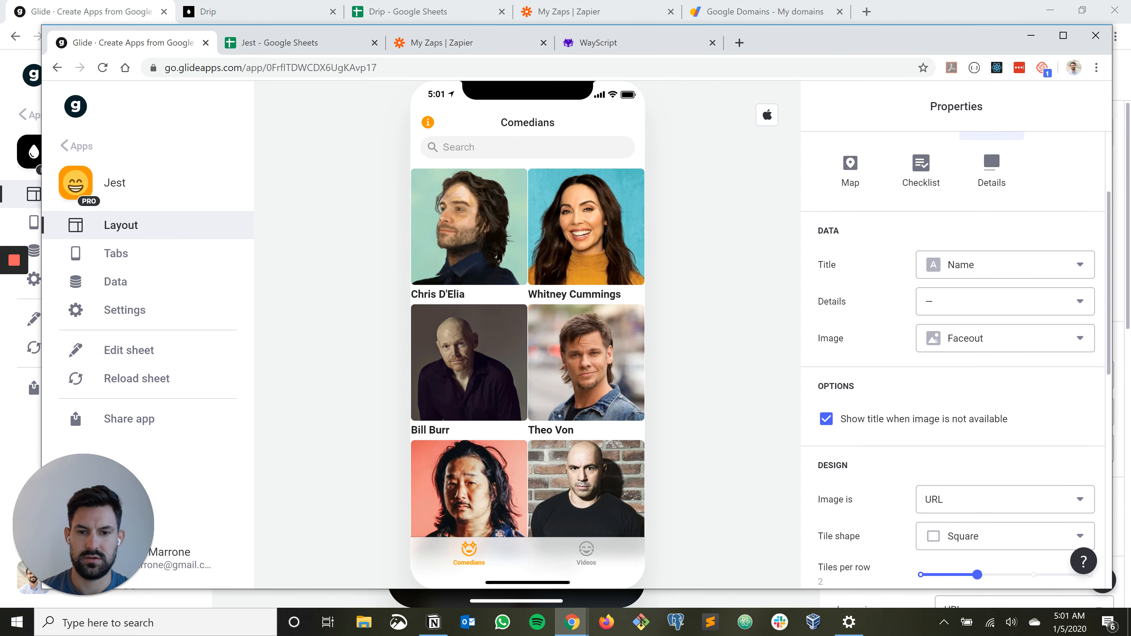
Compare the Drip app's Athletes screen layout with Jest's Comedians tiles, ending back in the Jest app
key(alt+Tab)
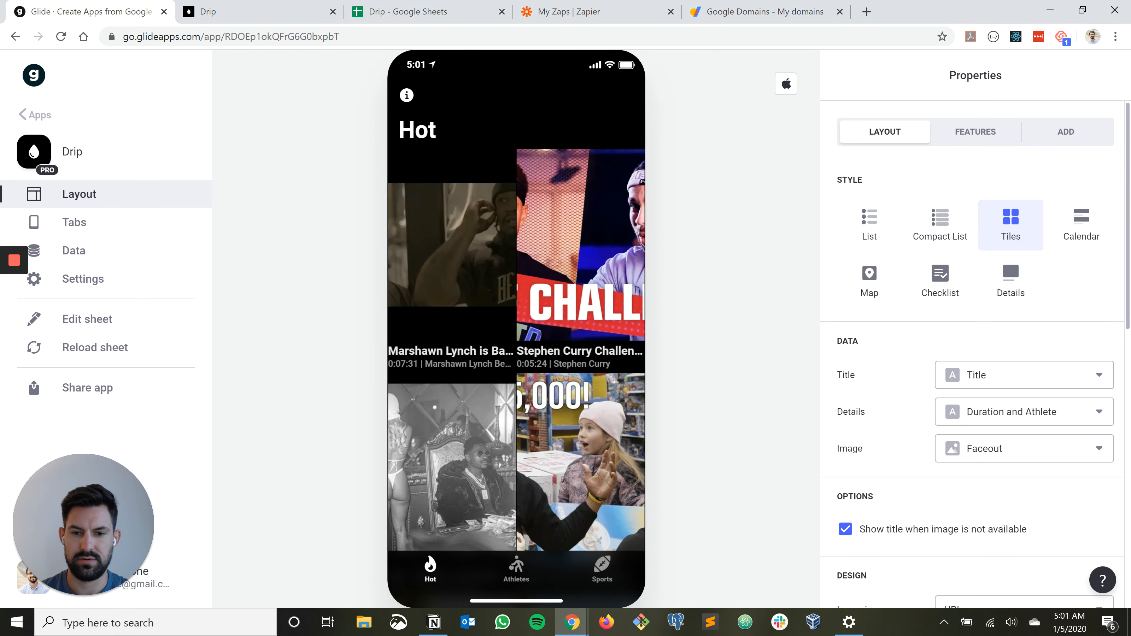
click(516, 569)
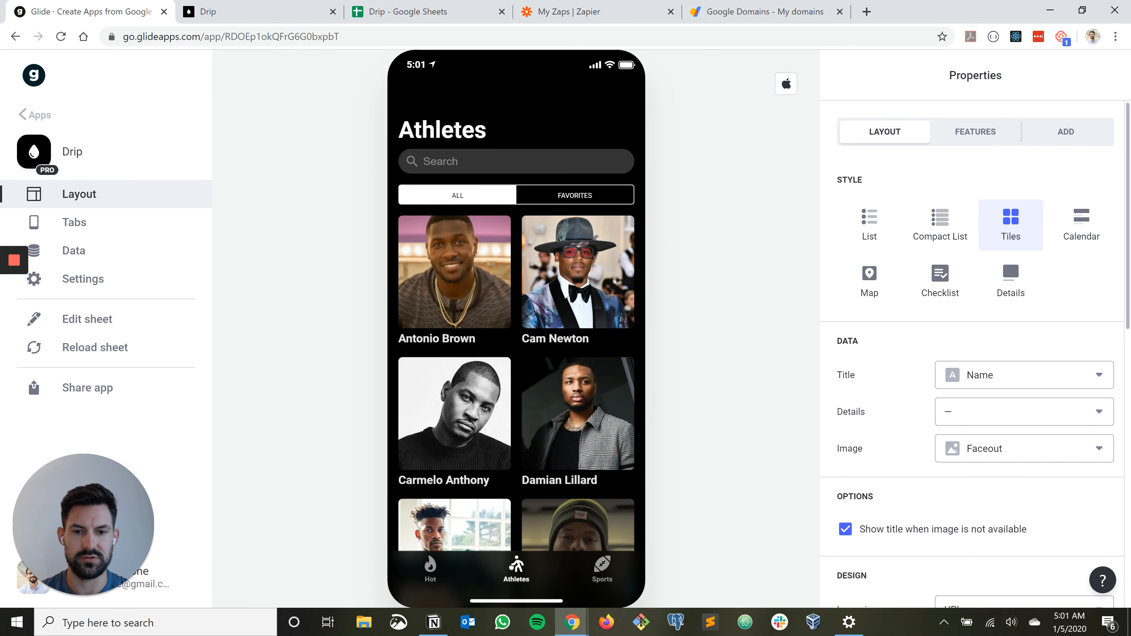
key(alt+Tab)
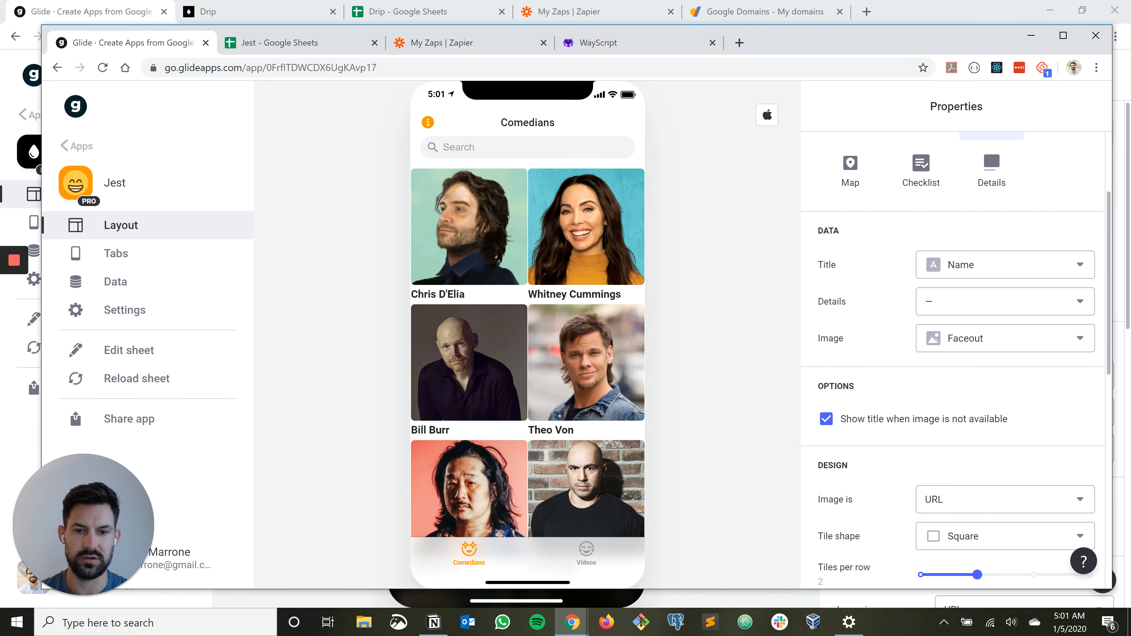
scroll(528, 347, down, 1)
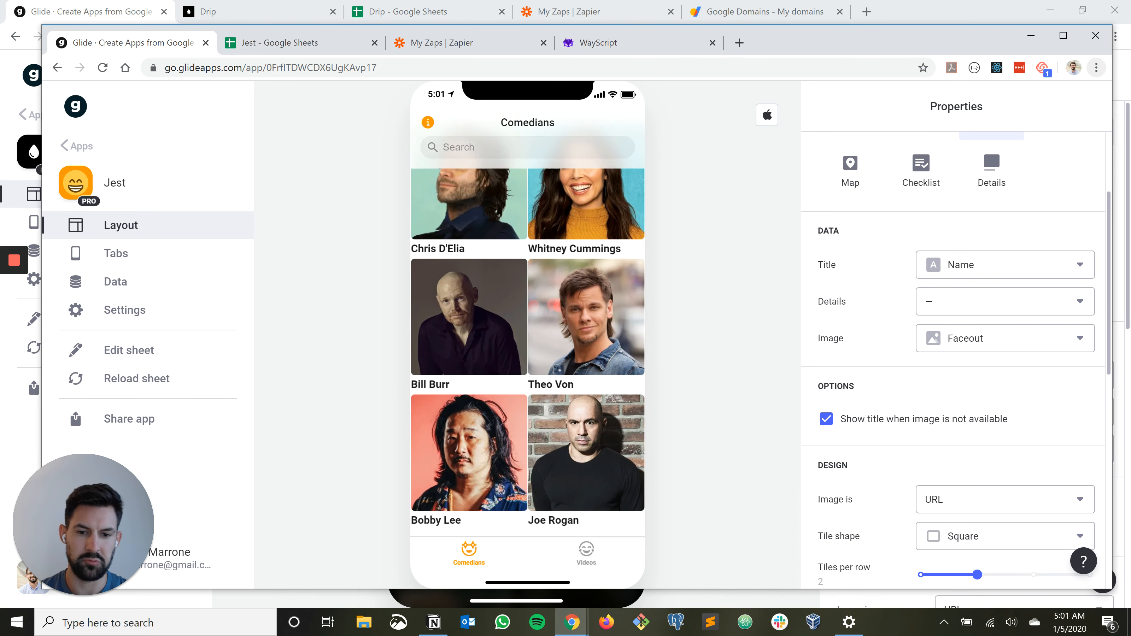
scroll(528, 347, up, 1)
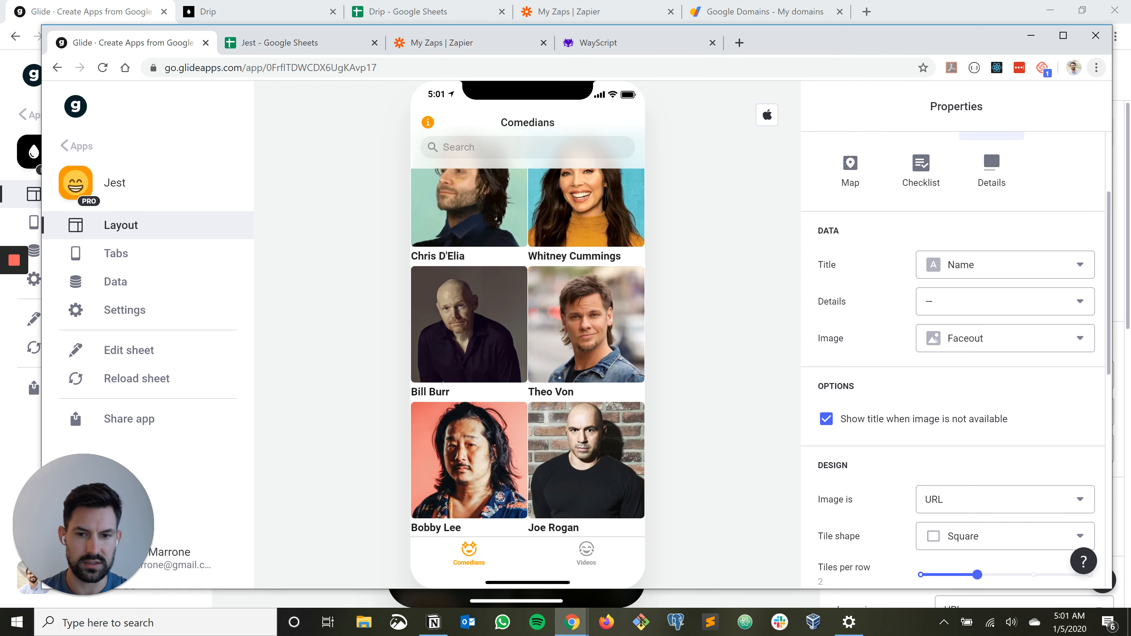
Open Chris D'Elia's detail screen and examine the source column choices for its title
click(474, 247)
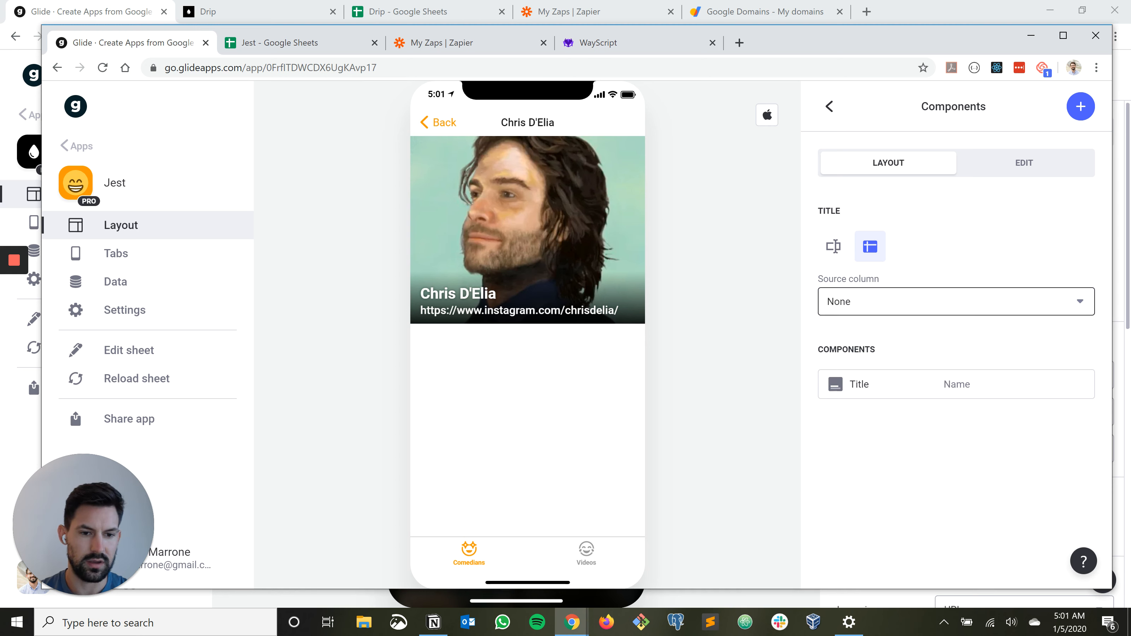
click(953, 301)
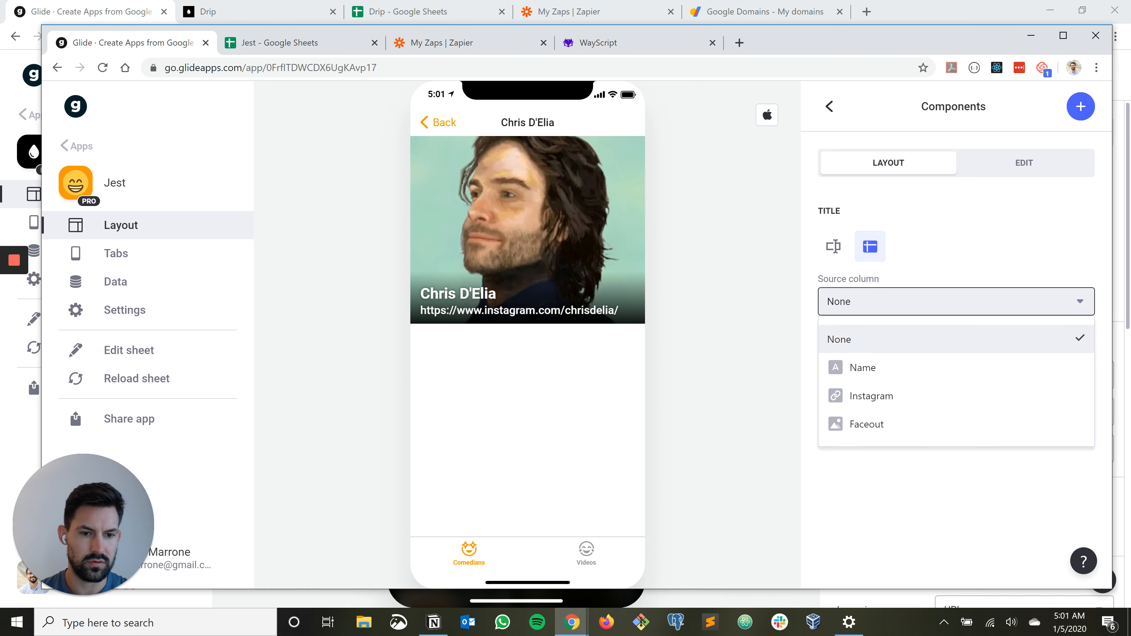
click(873, 367)
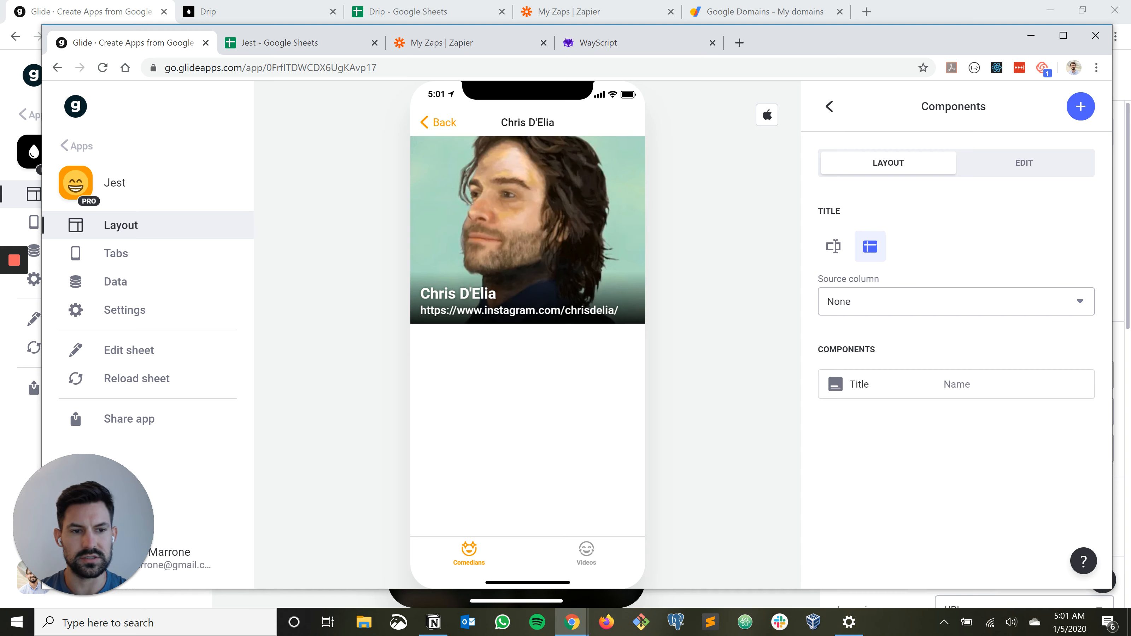
Add a Link component for the Instagram column to the comedian detail screen
click(1081, 106)
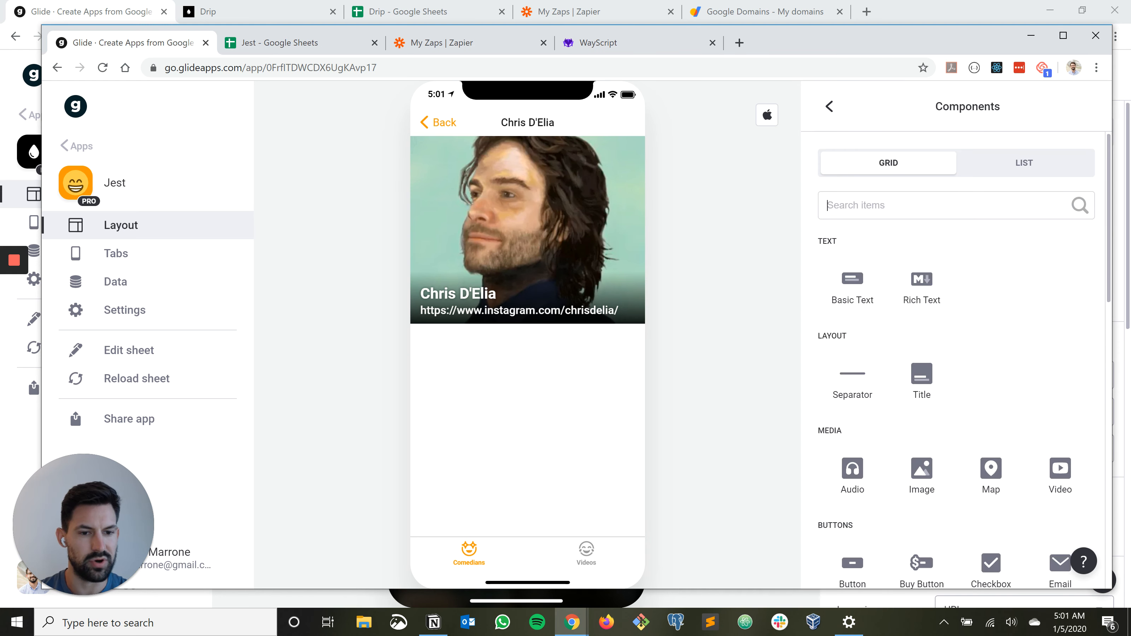
scroll(922, 274, down, 8)
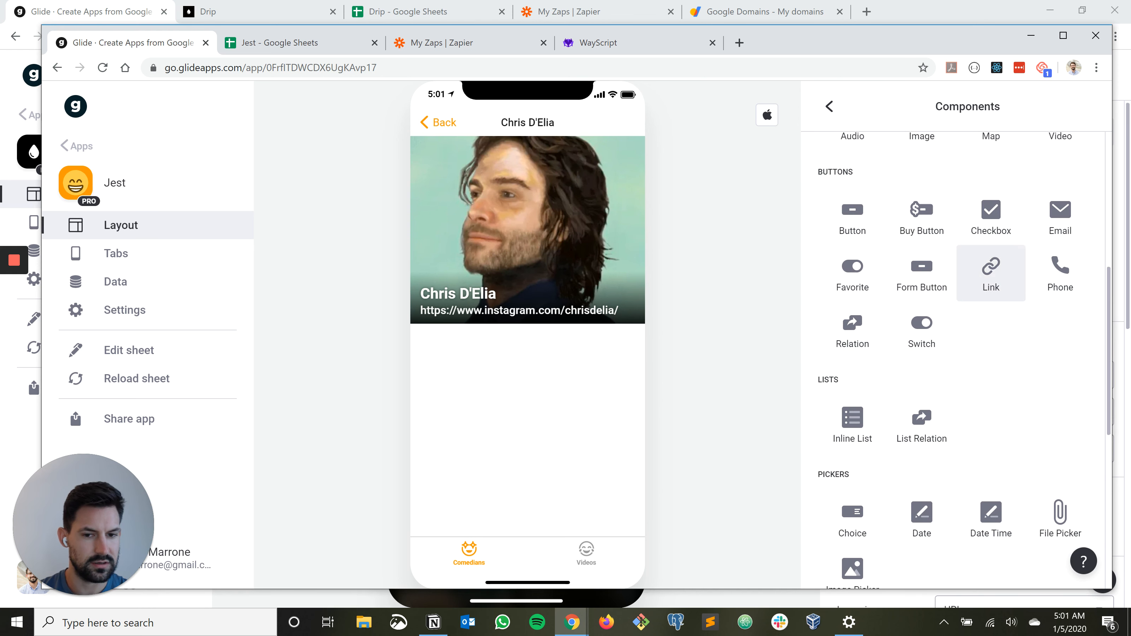
click(991, 272)
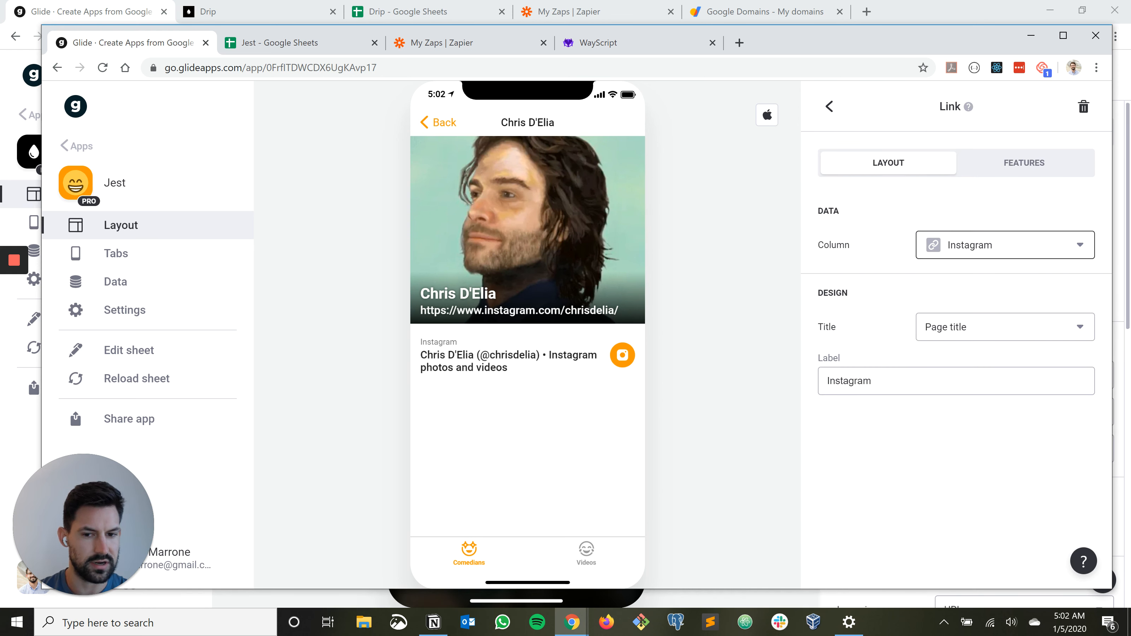
Try the Full URL, Short URL and Page title styles for the Instagram link, settle on Caption as title, and return to the component list
click(1004, 327)
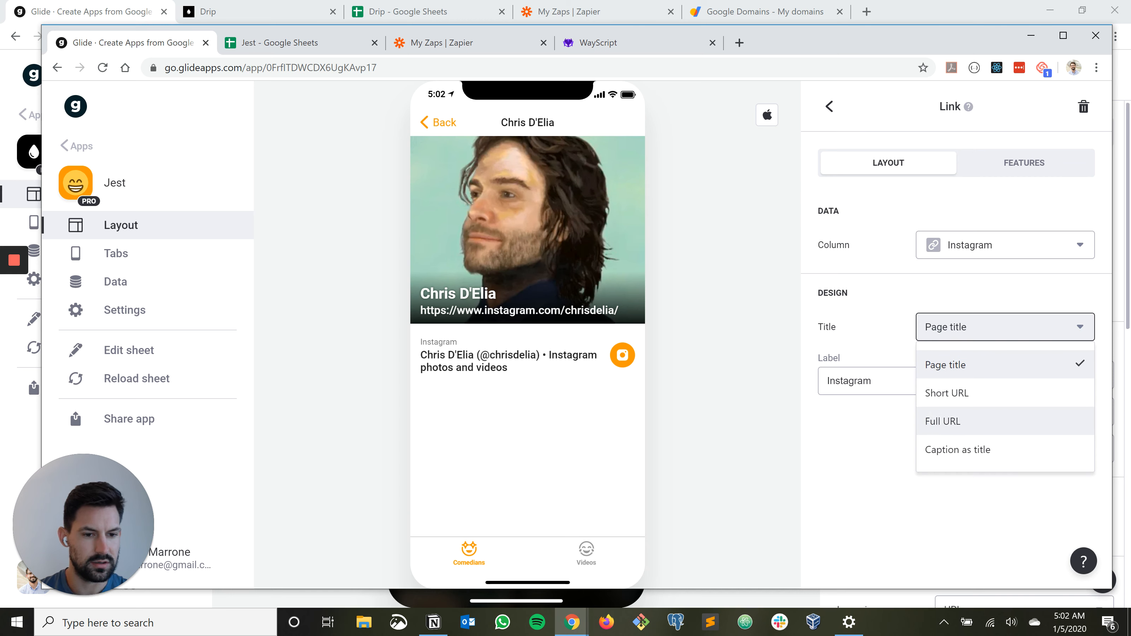
click(942, 421)
click(998, 327)
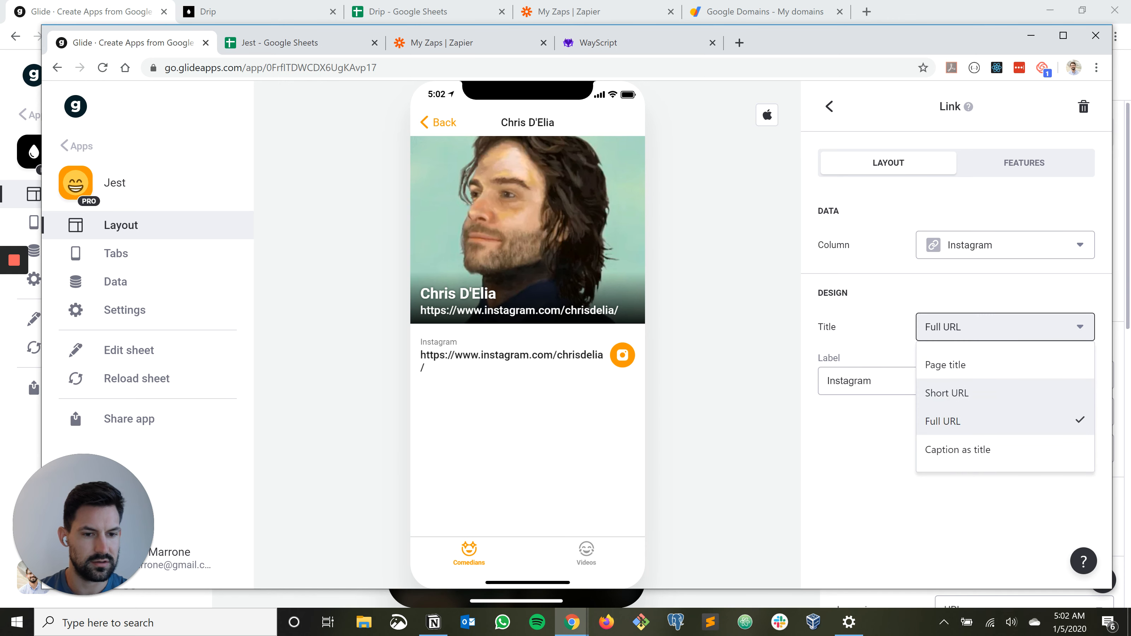
click(942, 392)
click(997, 326)
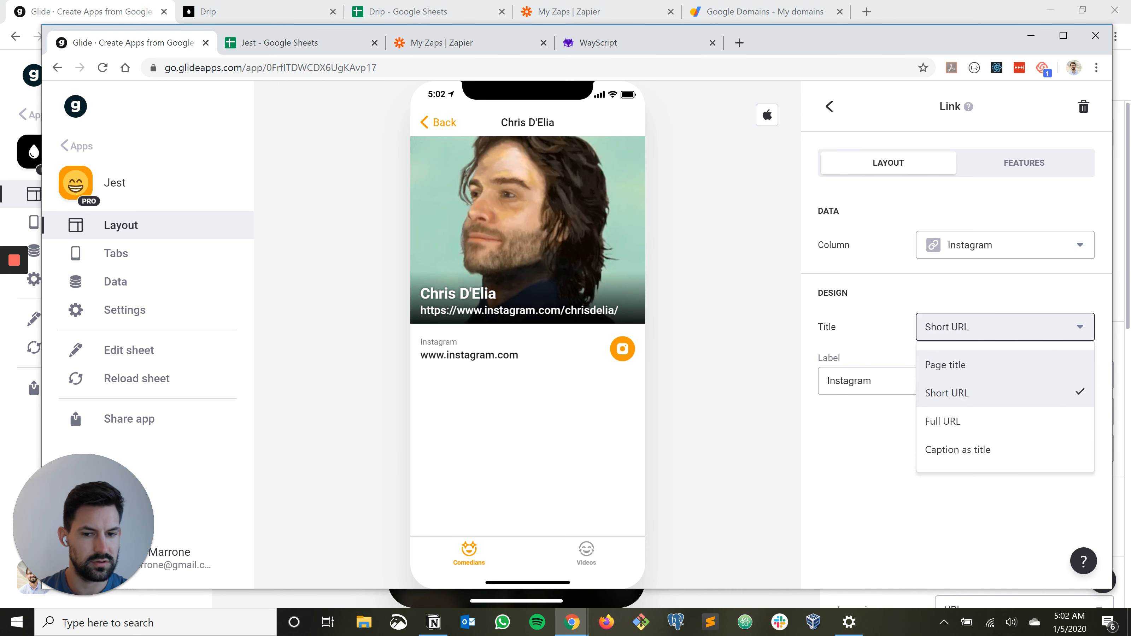
click(945, 364)
click(998, 327)
click(958, 450)
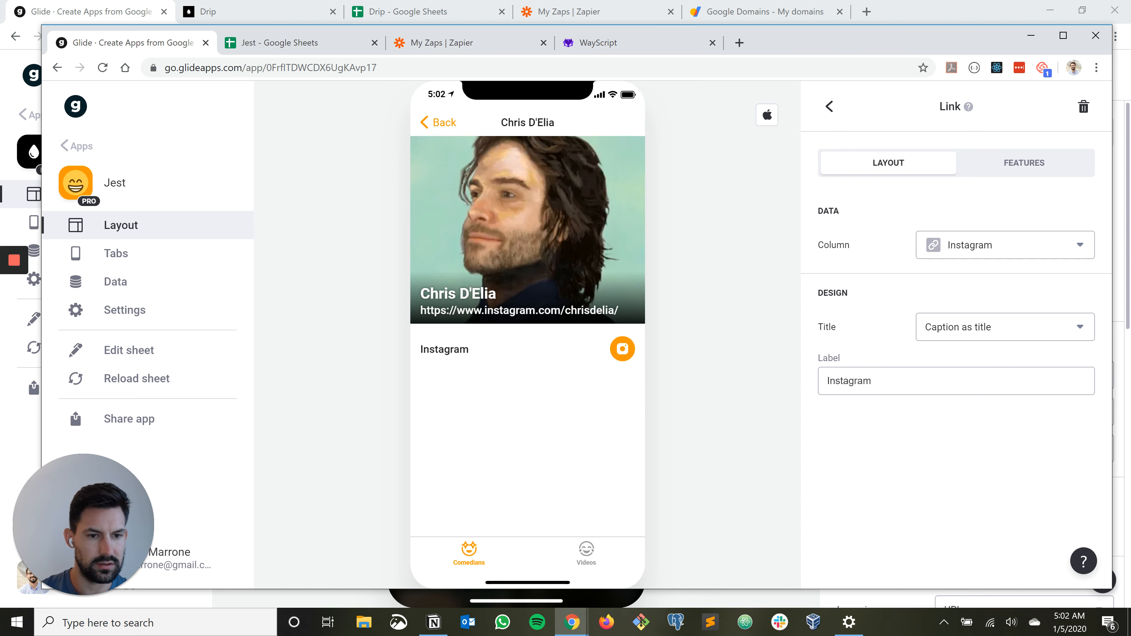
click(829, 106)
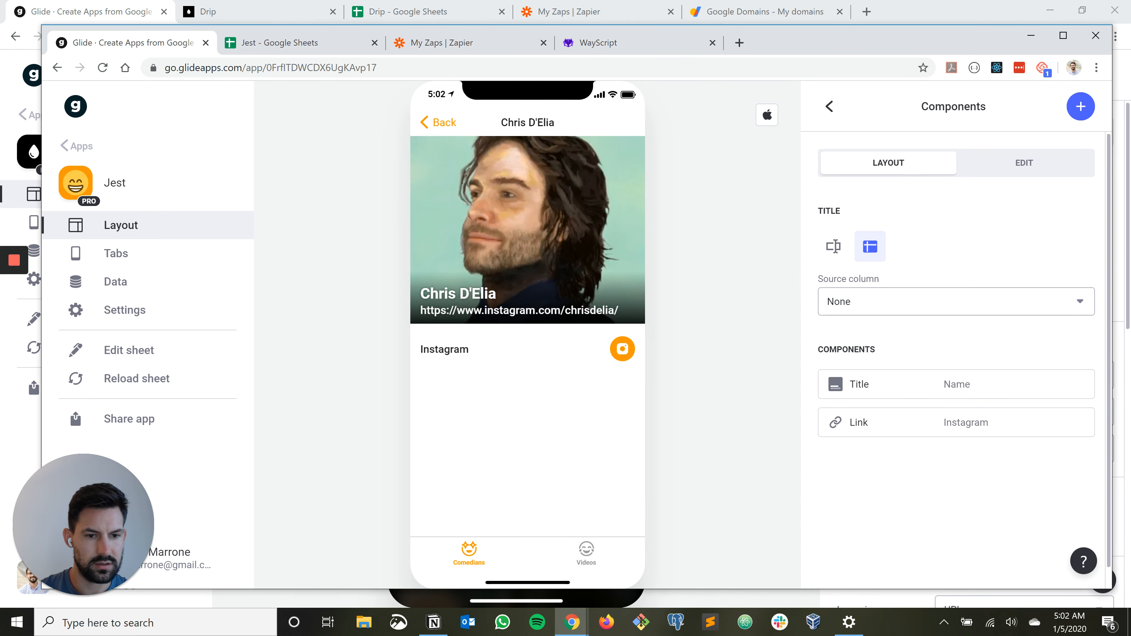
click(1082, 106)
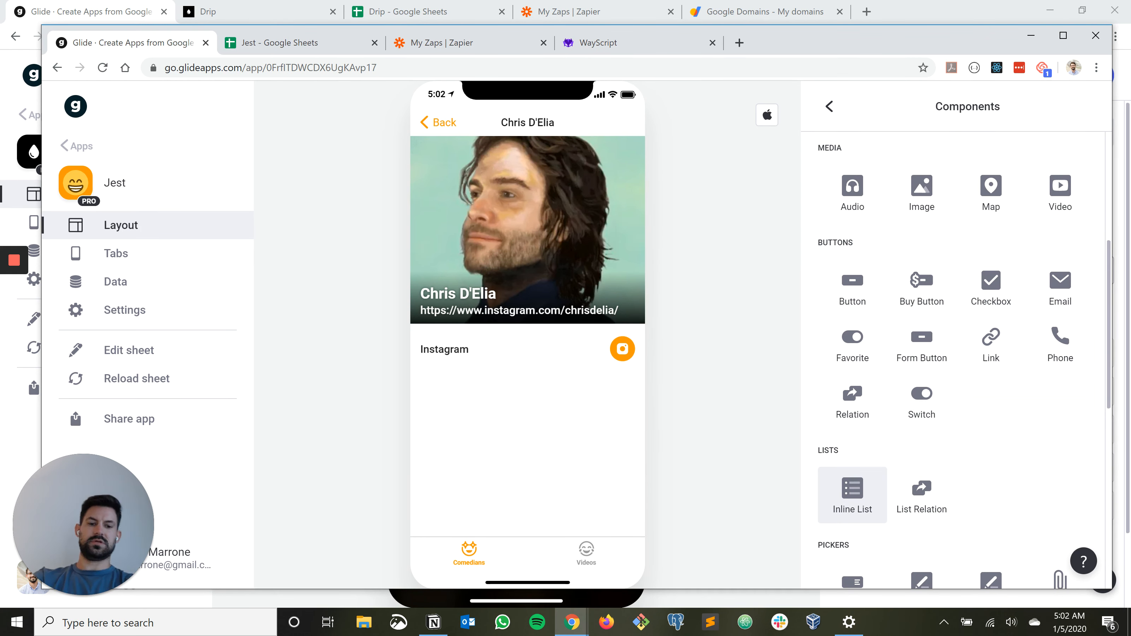
click(852, 495)
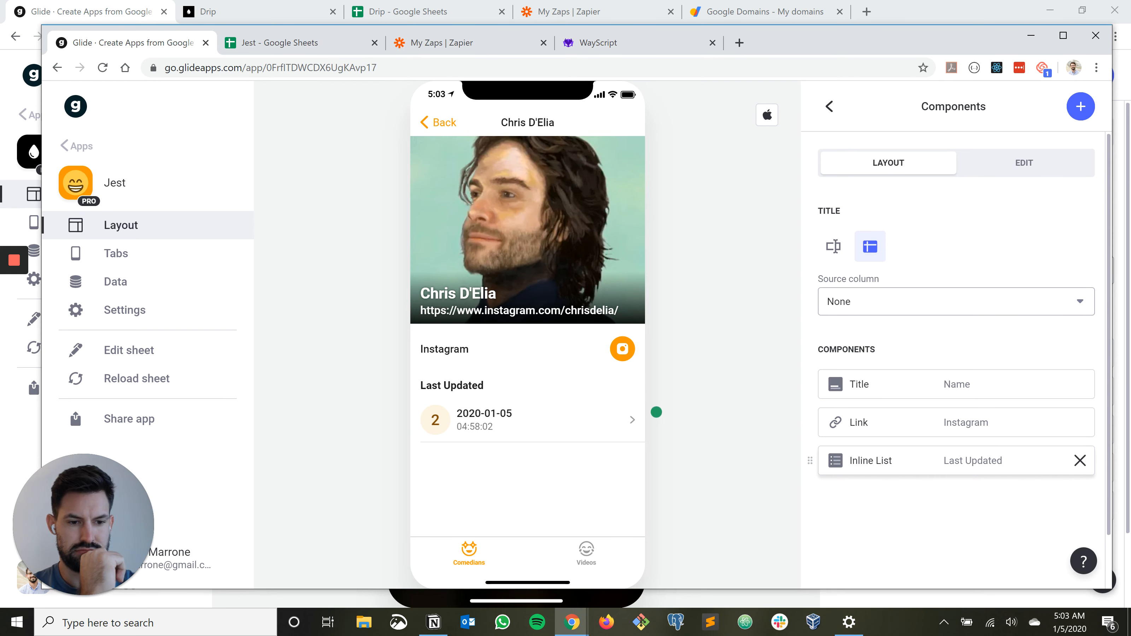
click(1080, 461)
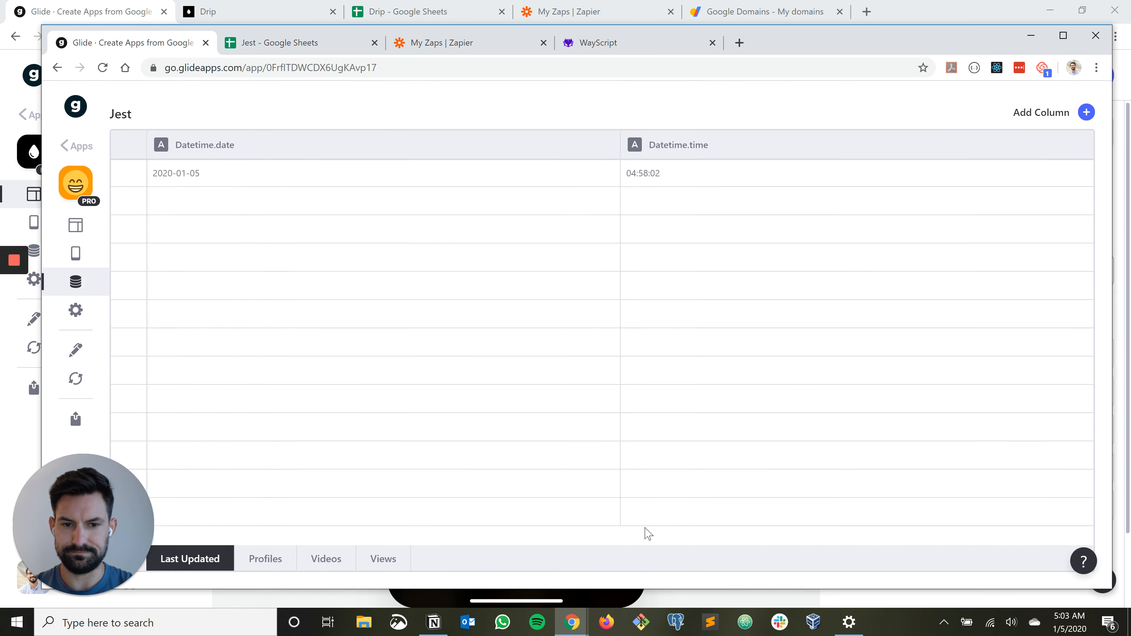
Examine the Profiles and Videos tables in the Jest data editor, ending on Profiles
click(266, 559)
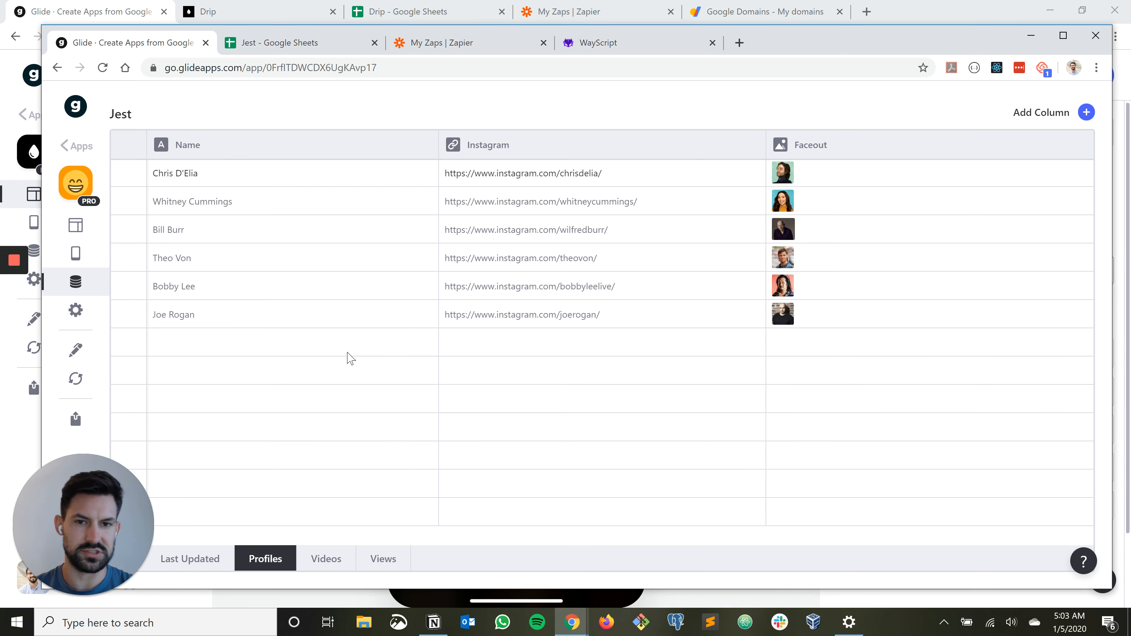
click(326, 559)
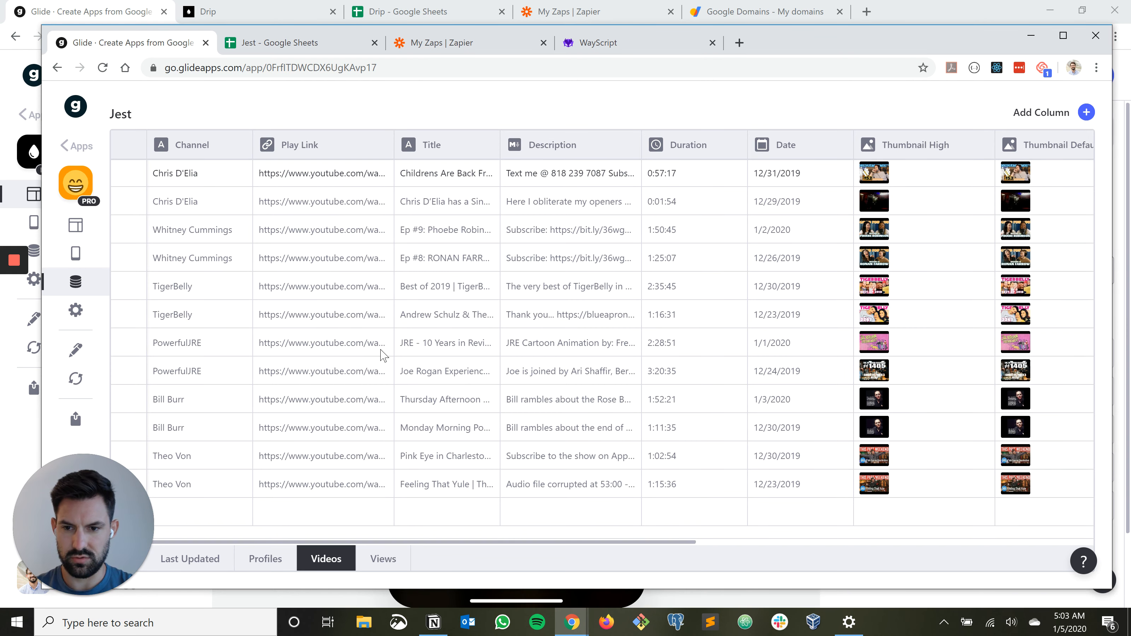
click(266, 558)
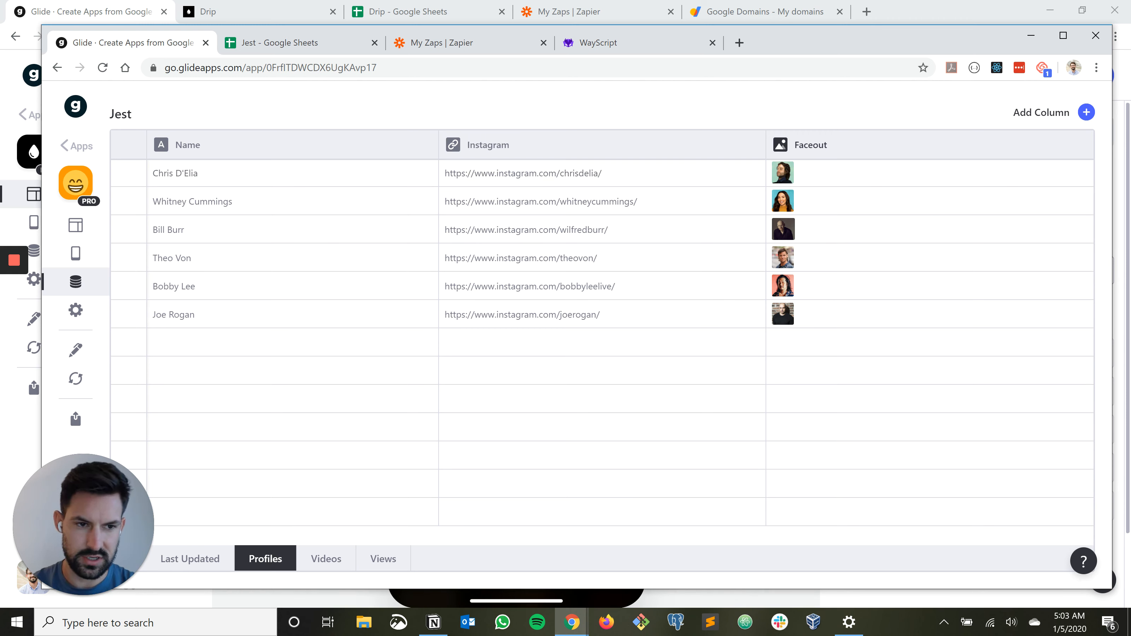
click(1086, 112)
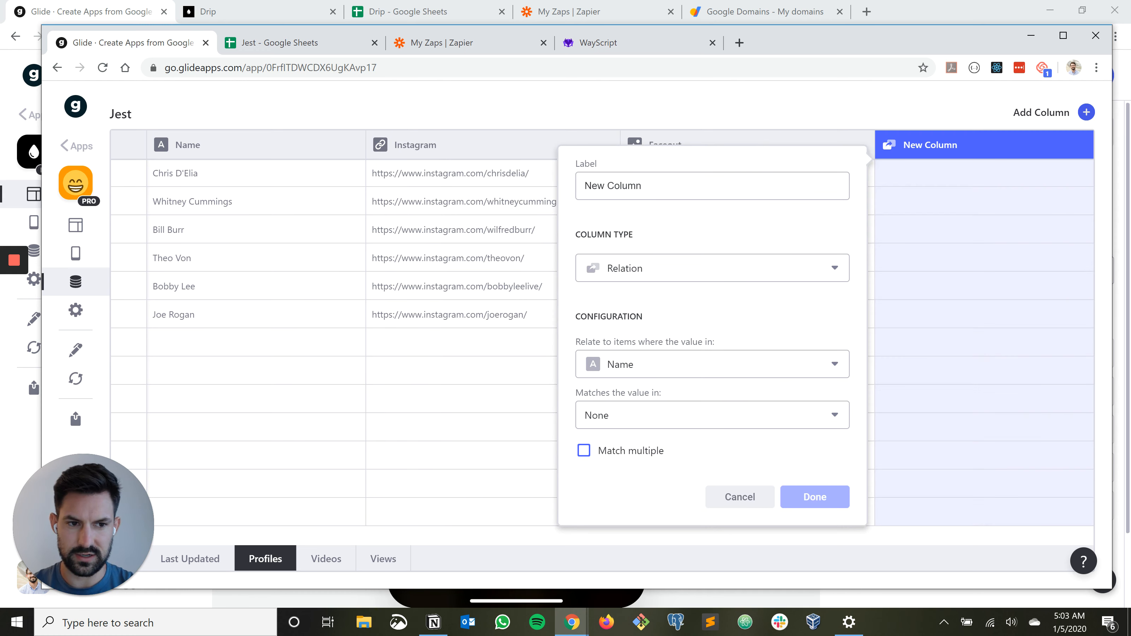
drag(682, 187, 509, 359)
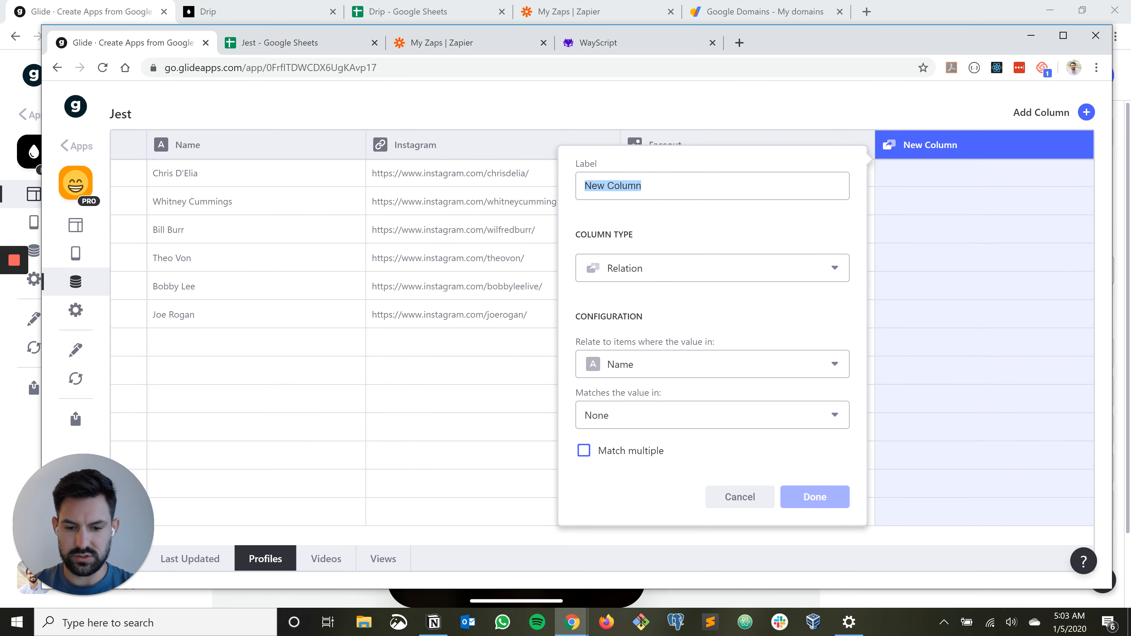
text(Videos)
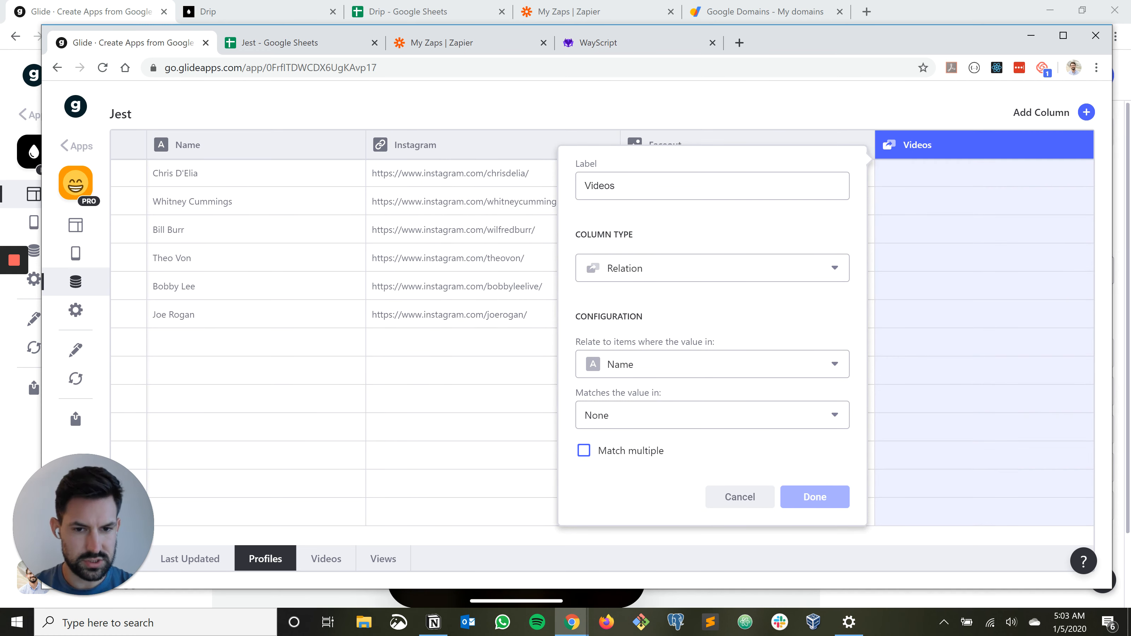
click(713, 268)
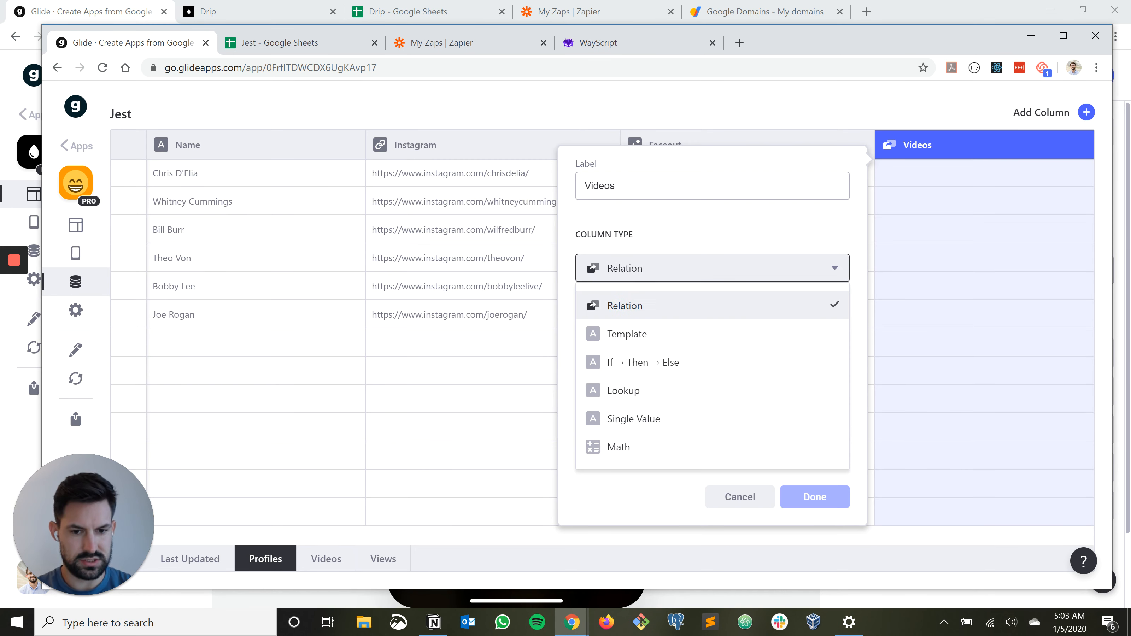
click(646, 305)
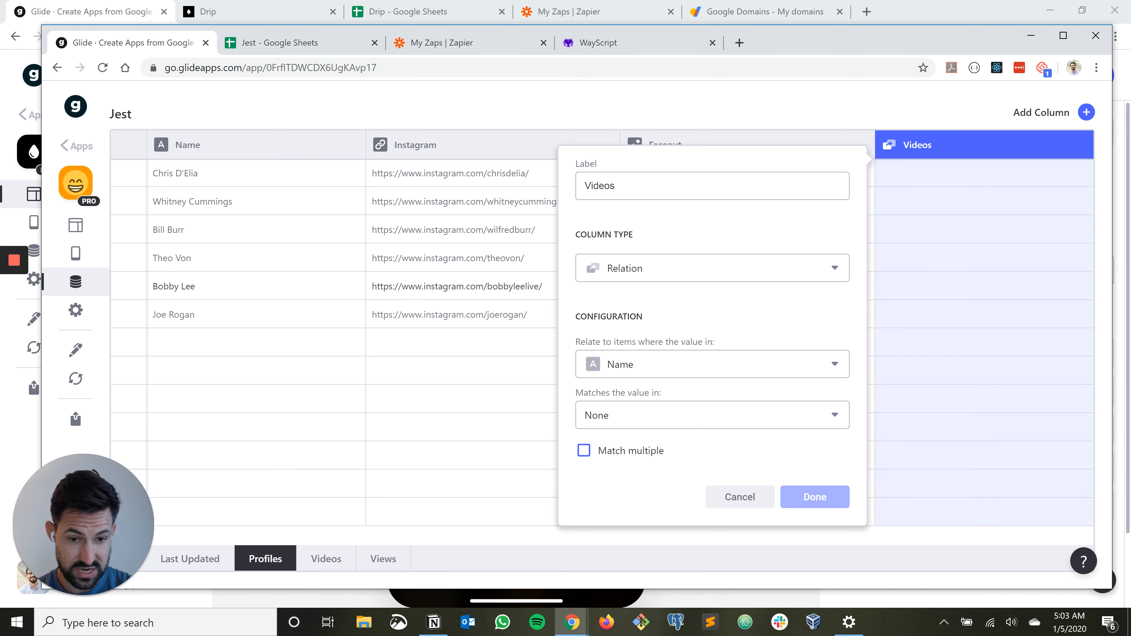
click(713, 365)
key(Escape)
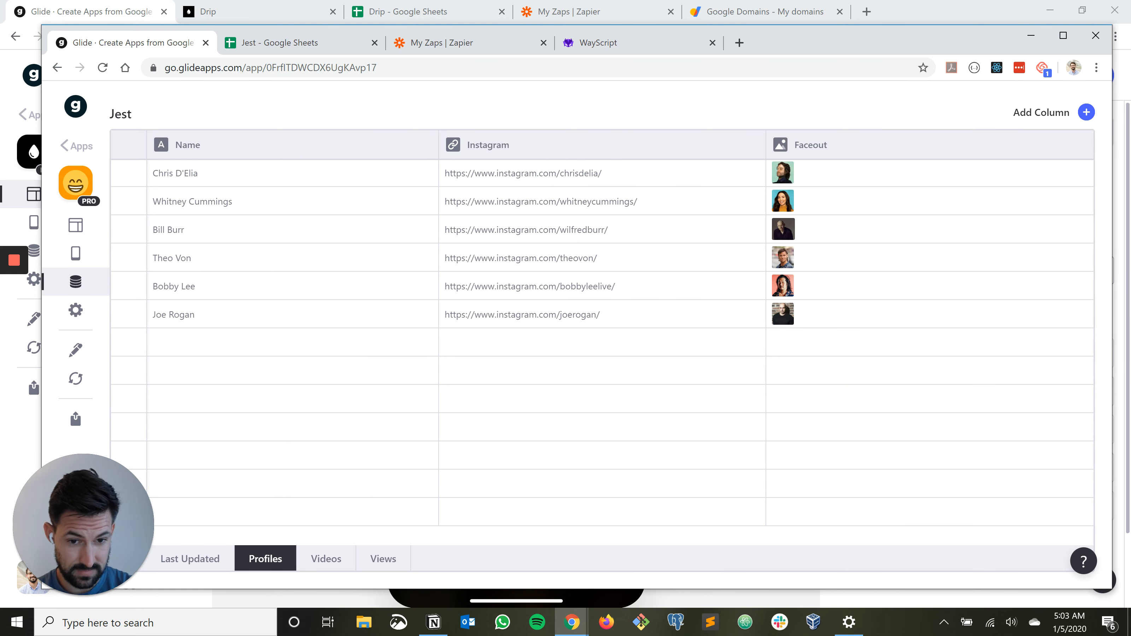
Add a Relation column labelled Videos to the Profiles table, matching Name to the Channel column of Videos with multiple matches allowed
click(1086, 112)
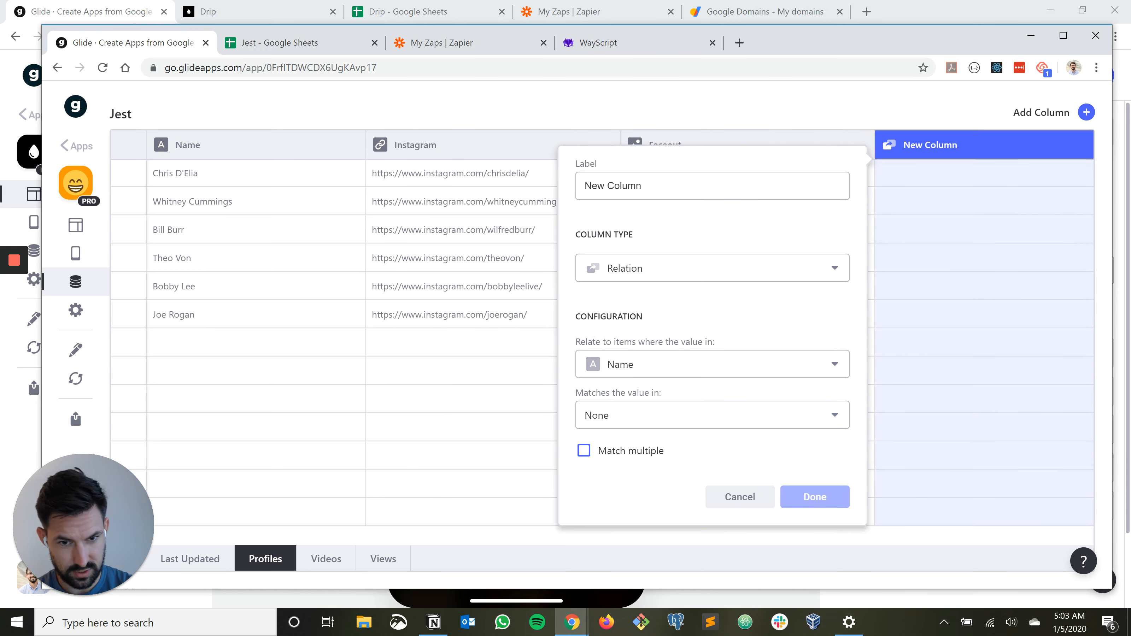
text(Videos)
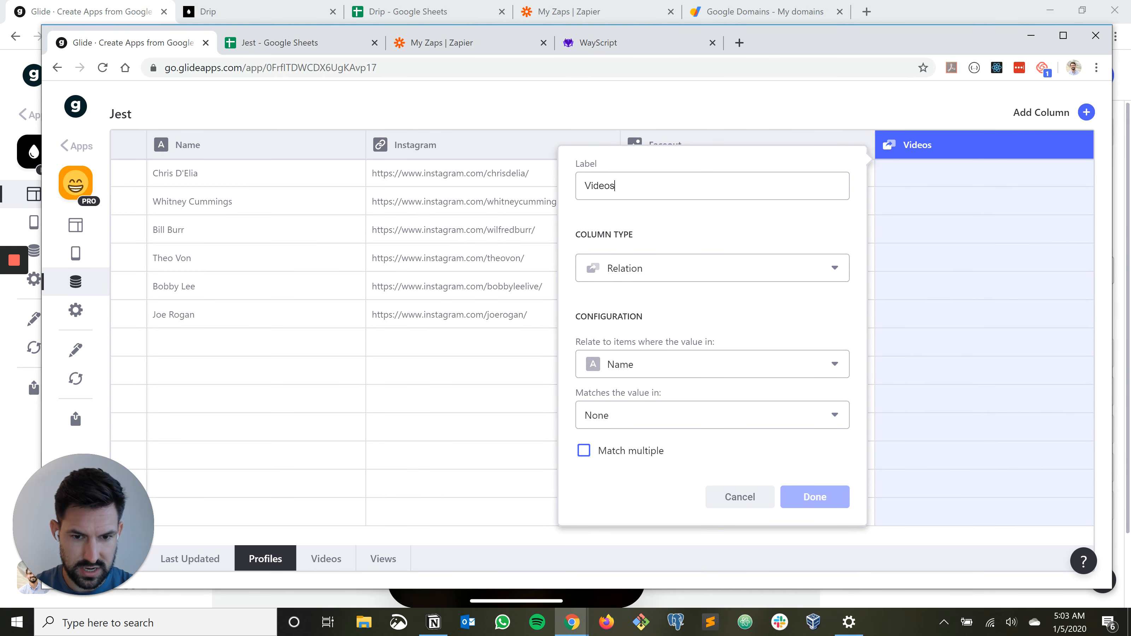
click(713, 415)
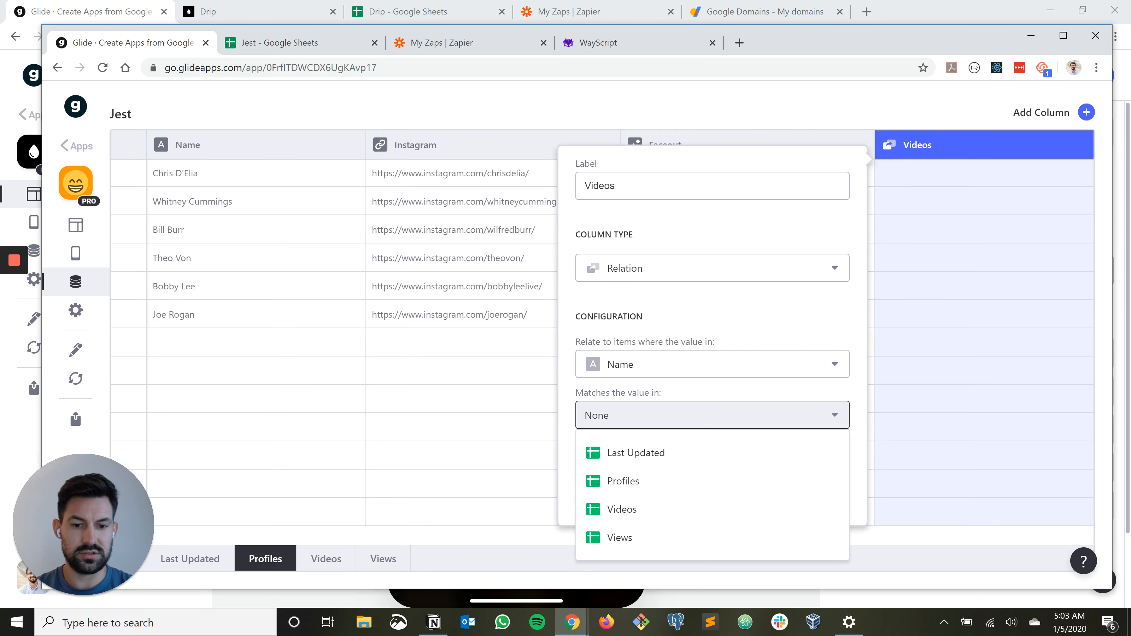
mouse_move(713, 510)
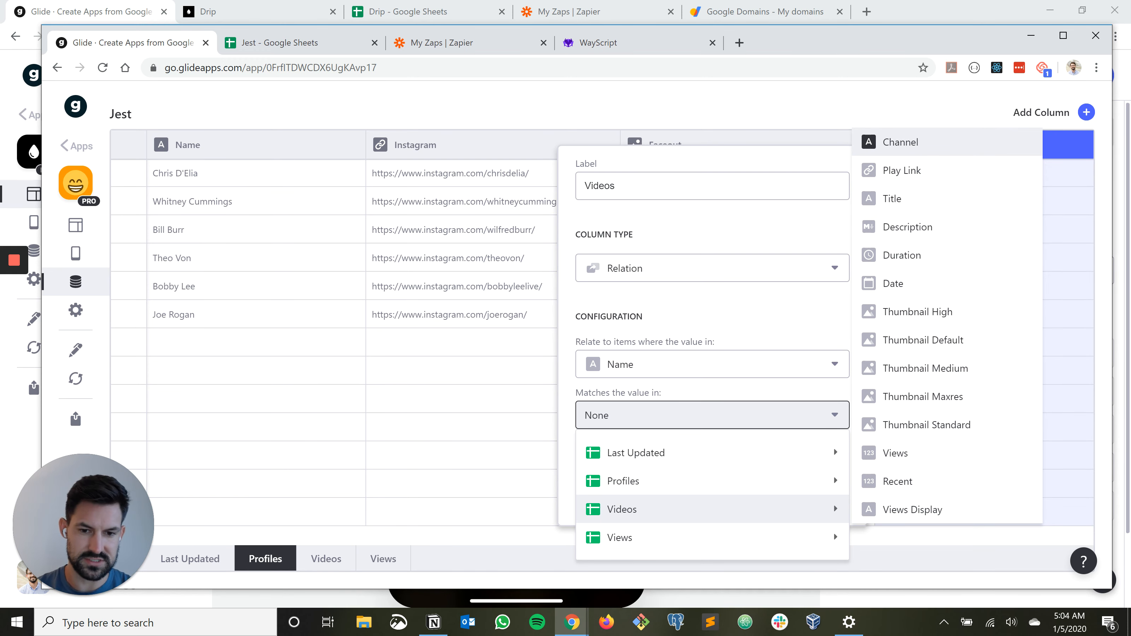
click(900, 142)
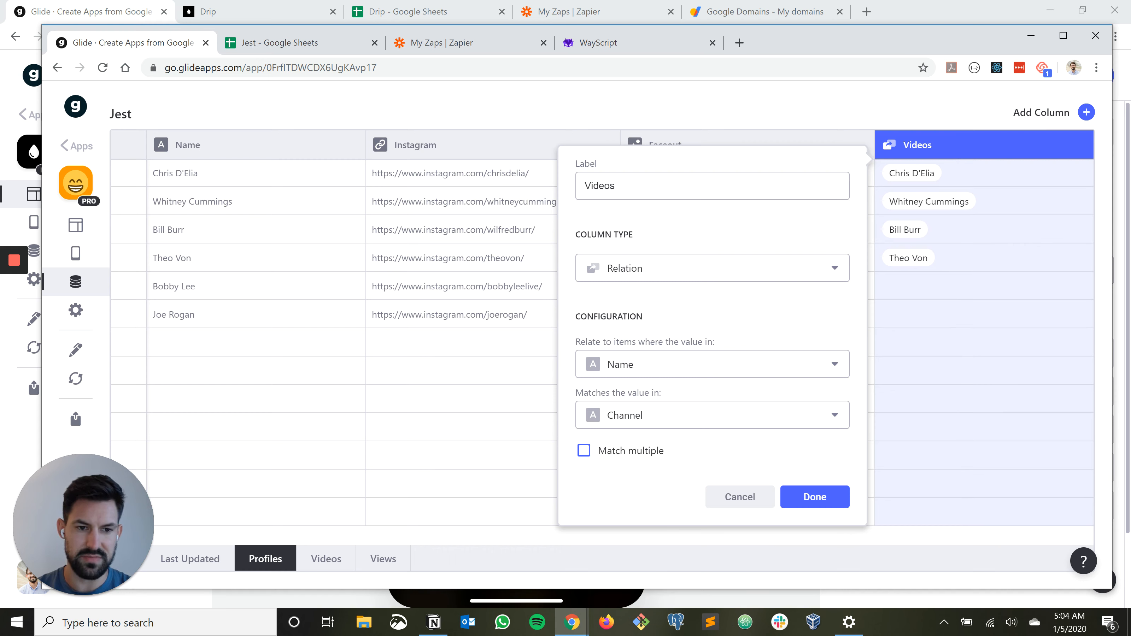
click(583, 451)
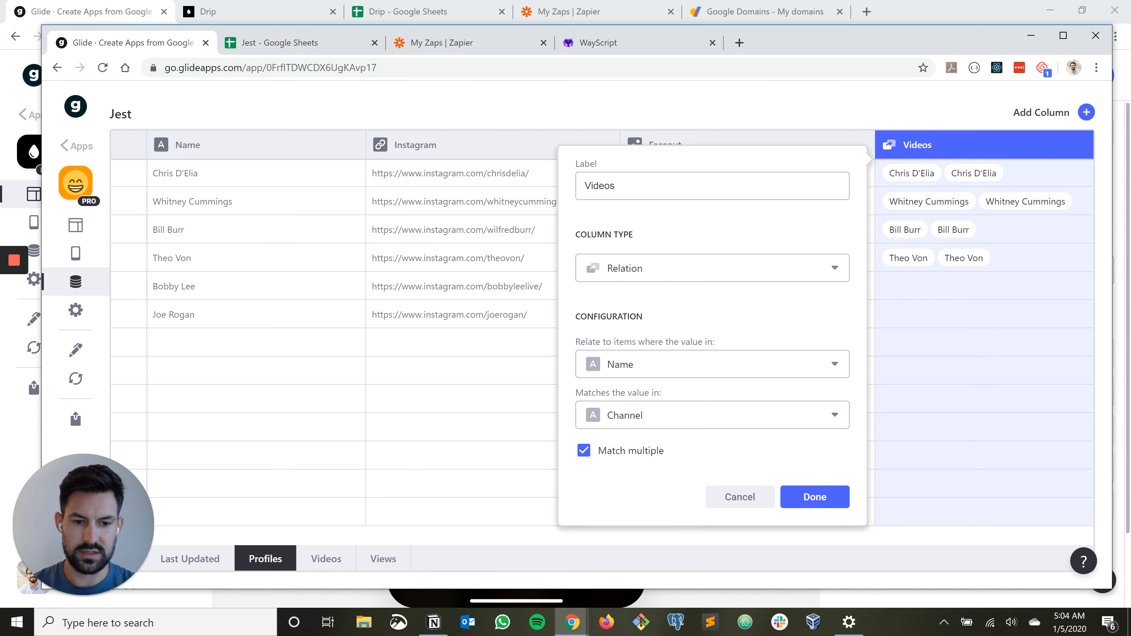
click(815, 497)
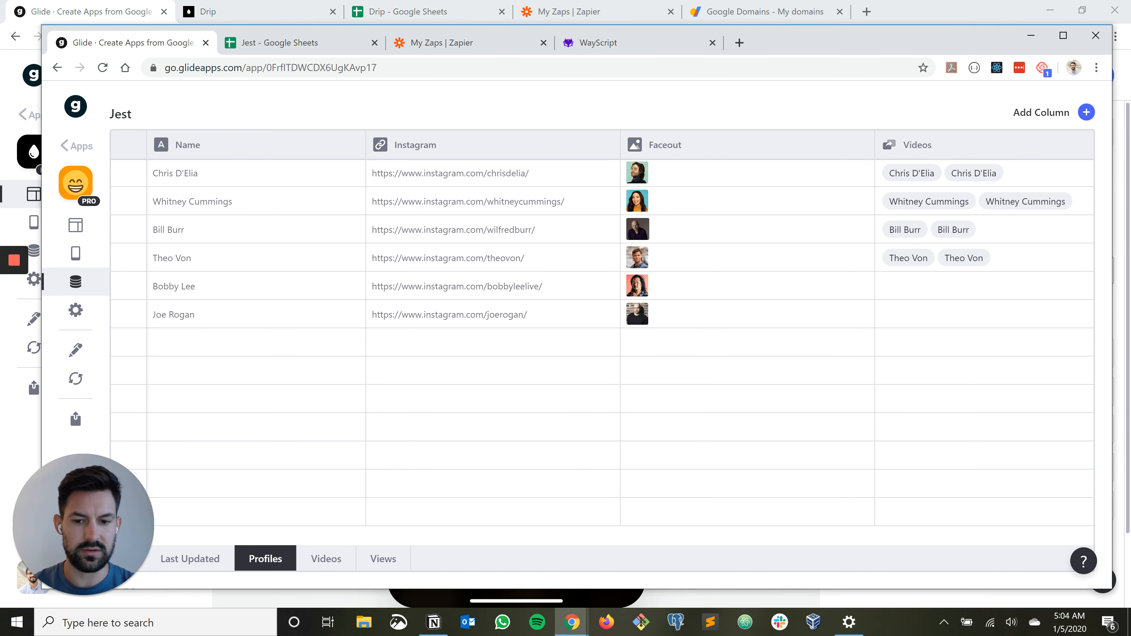
Compare the channel names in the Videos table with the comedian names in the Profiles table, ending on Profiles
click(326, 559)
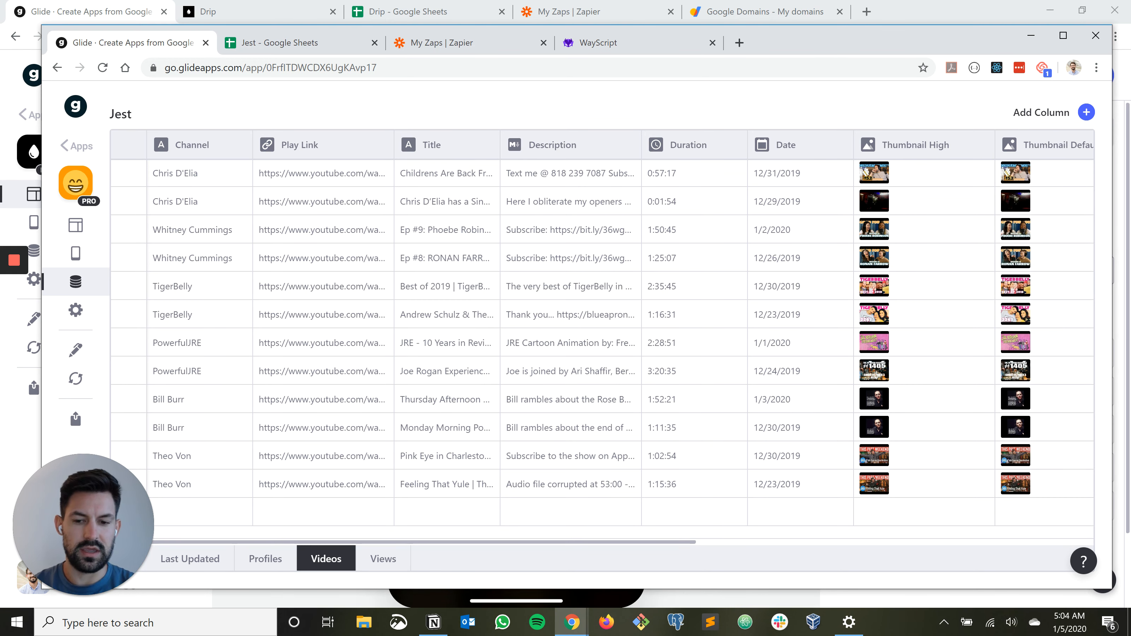
click(265, 559)
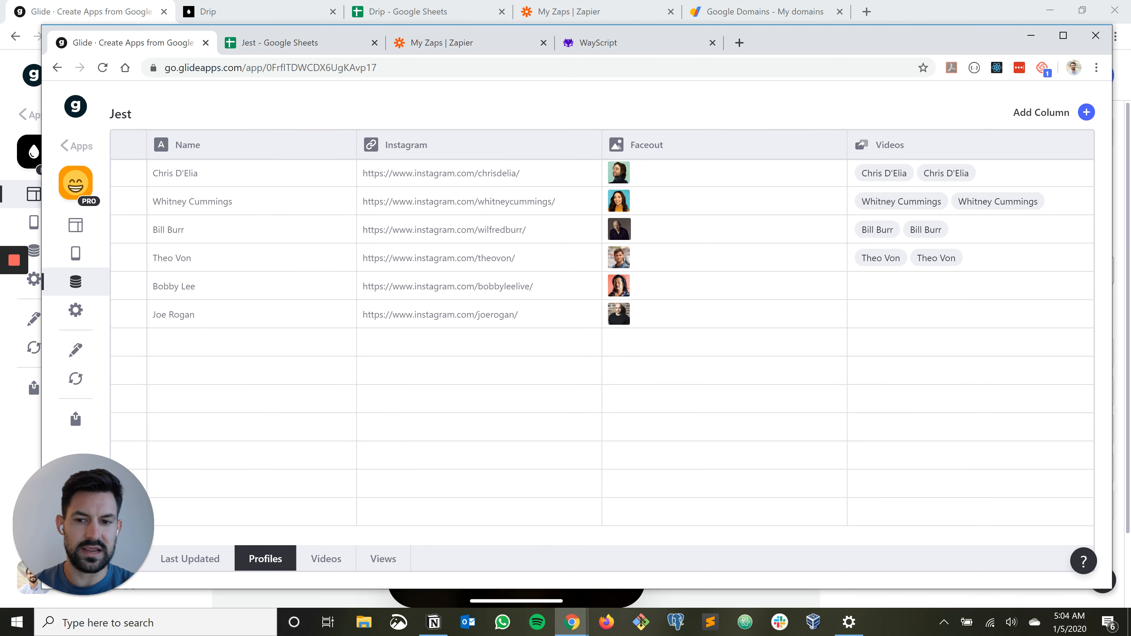
click(326, 559)
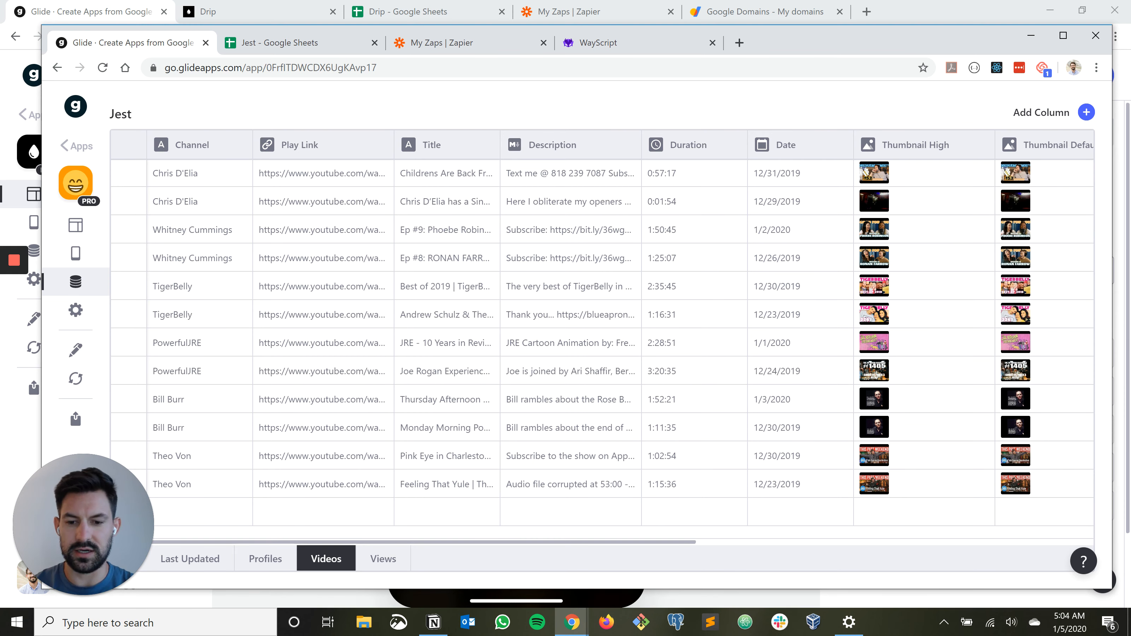
click(266, 559)
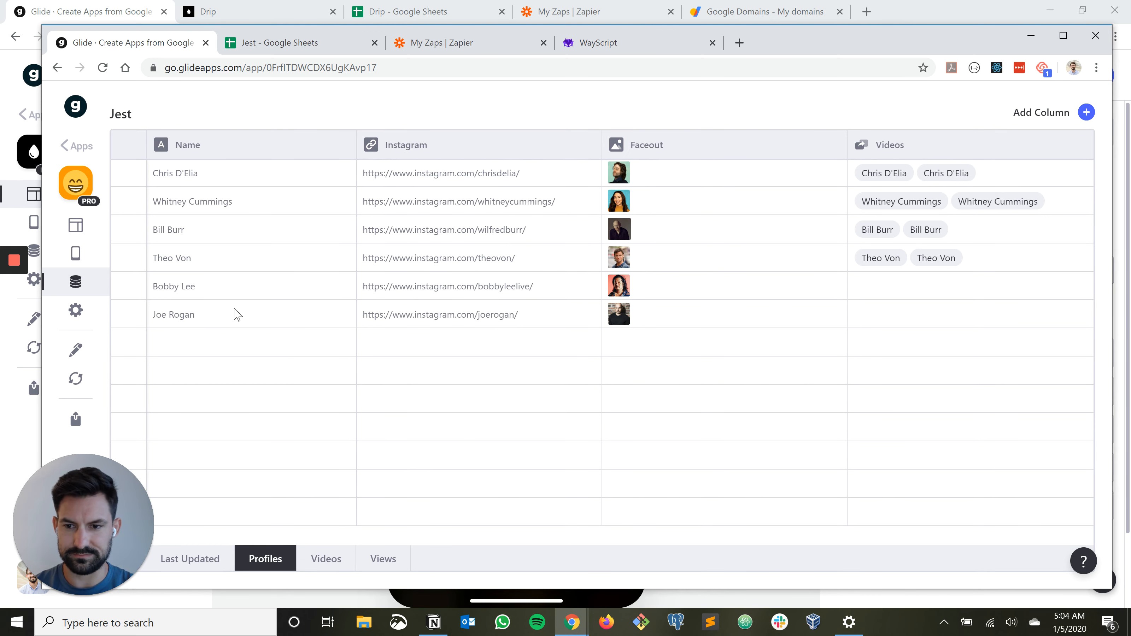
Add an Inline List of the related Videos to the comedian detail screen and review its style and data settings
click(78, 225)
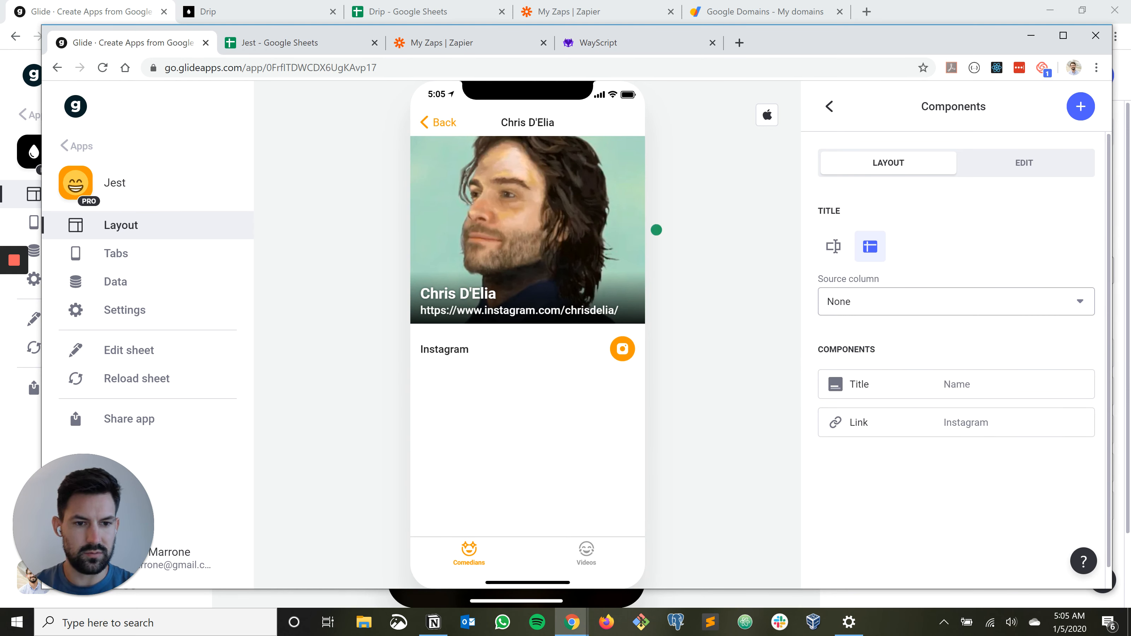
click(1082, 106)
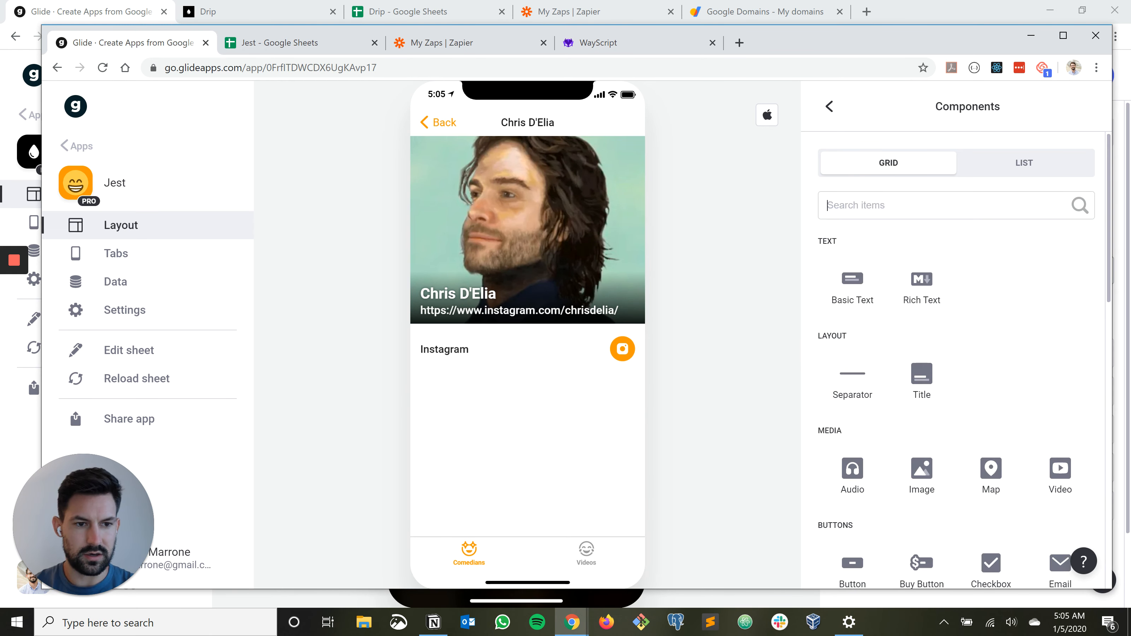
scroll(922, 354, down, 8)
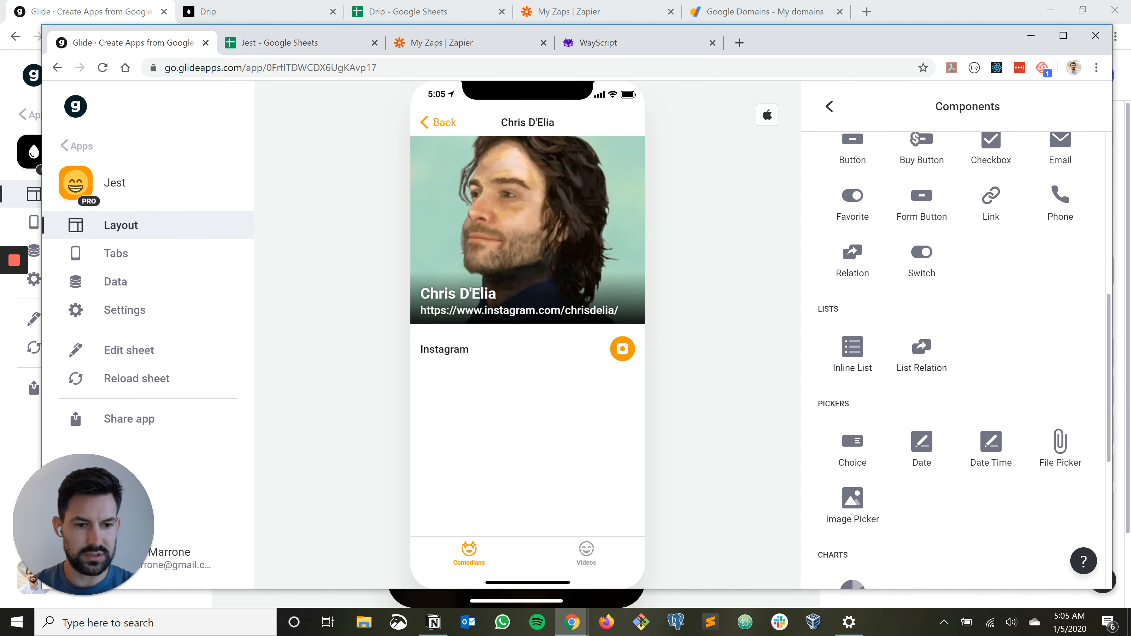
click(852, 352)
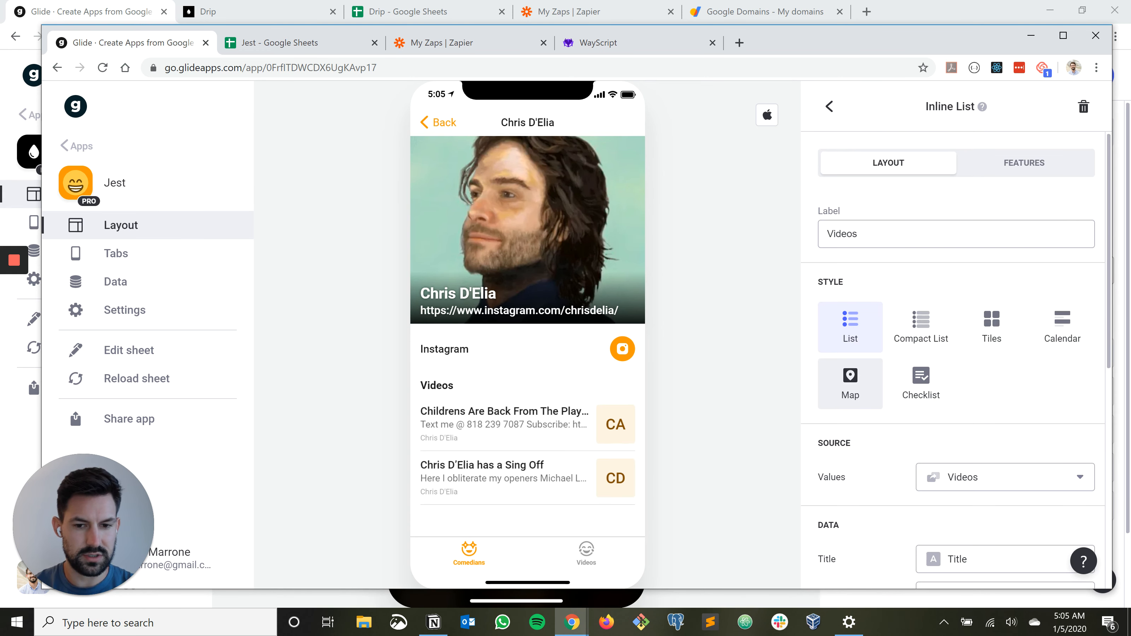
scroll(953, 356, down, 6)
scroll(953, 357, up, 3)
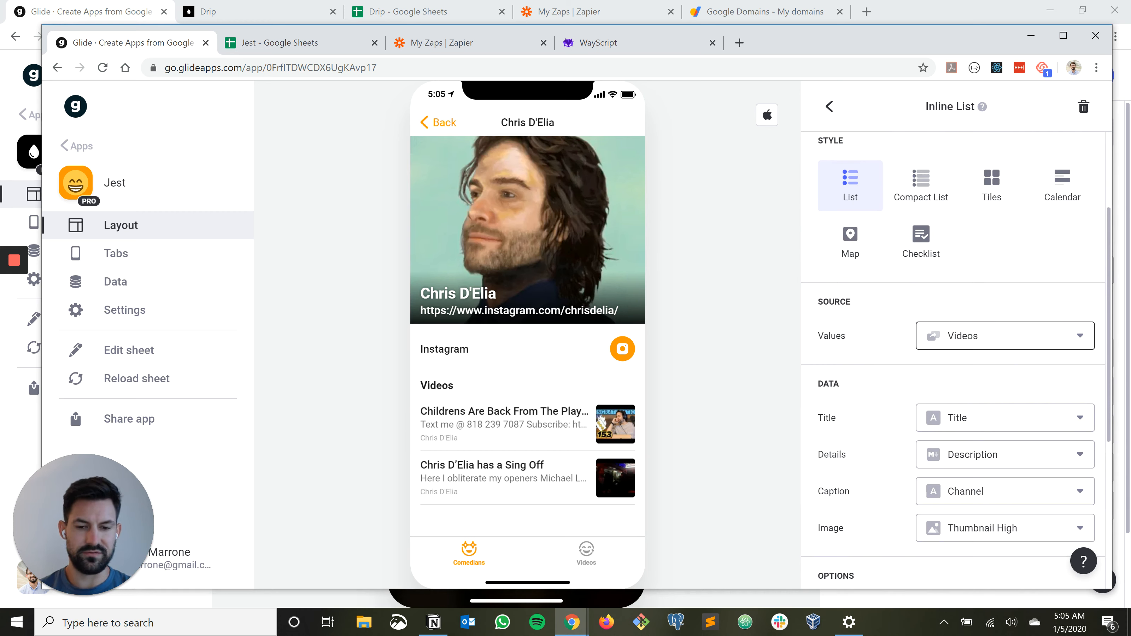
scroll(1003, 454, down, 3)
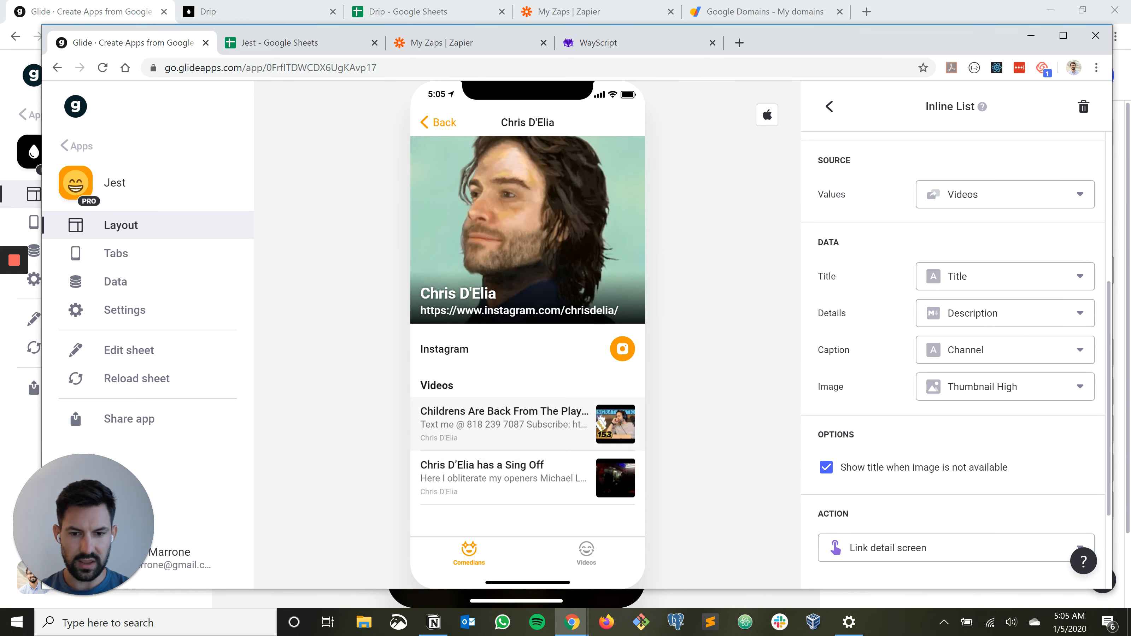
scroll(957, 384, up, 6)
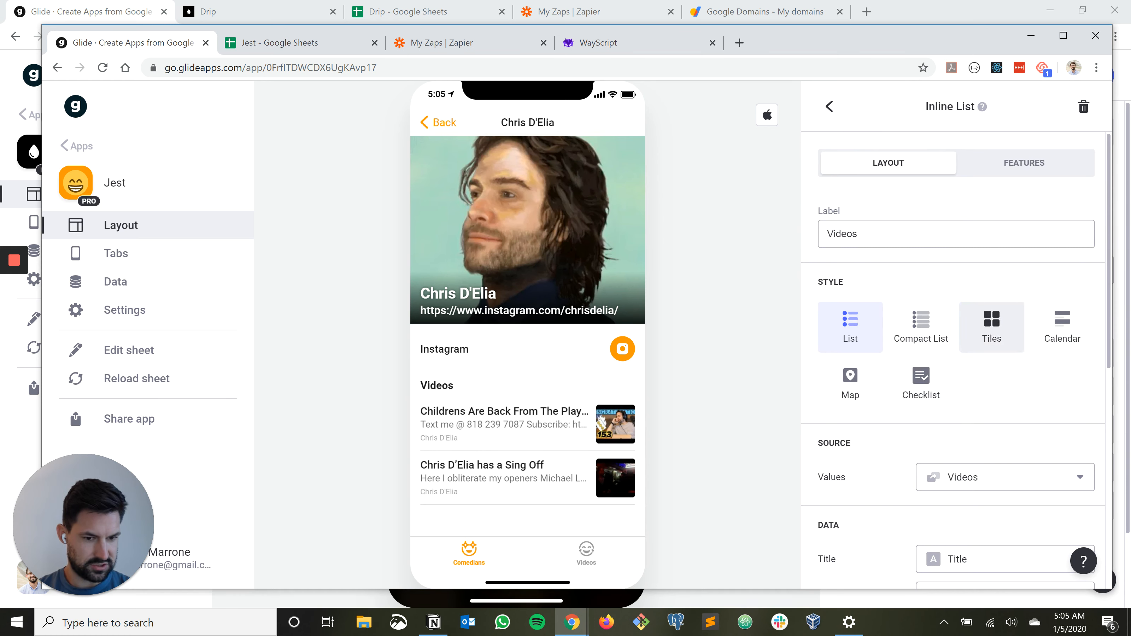
scroll(992, 327, down, 3)
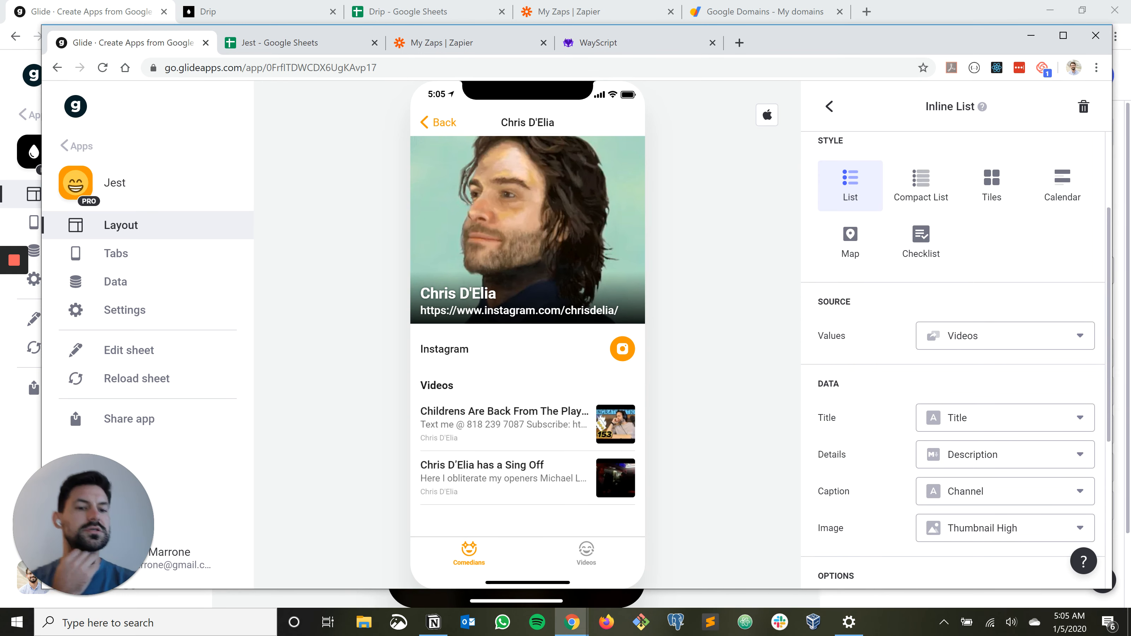
Switch to the Drip app to examine the style and data settings of its Videos inline list, and return to Jest
key(alt+Tab)
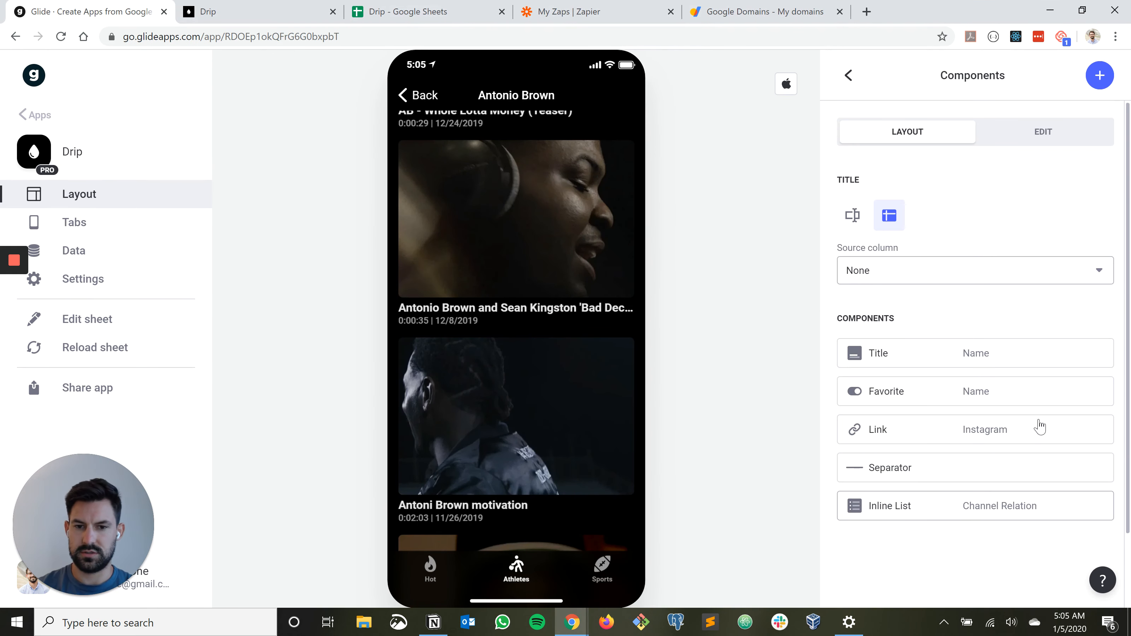
click(890, 506)
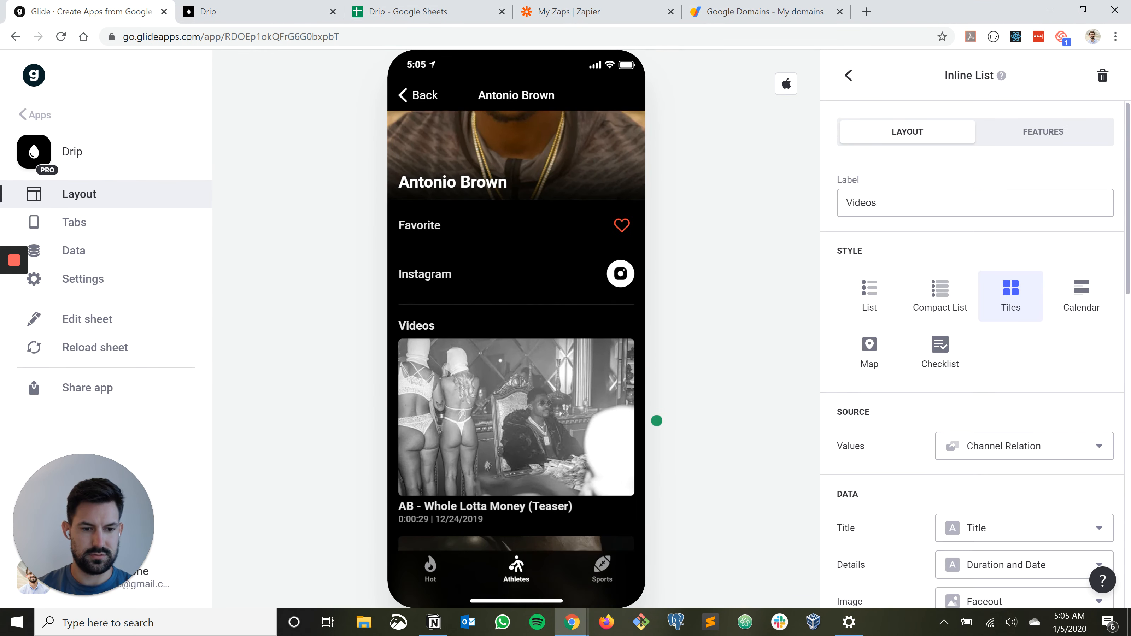
scroll(976, 354, down, 10)
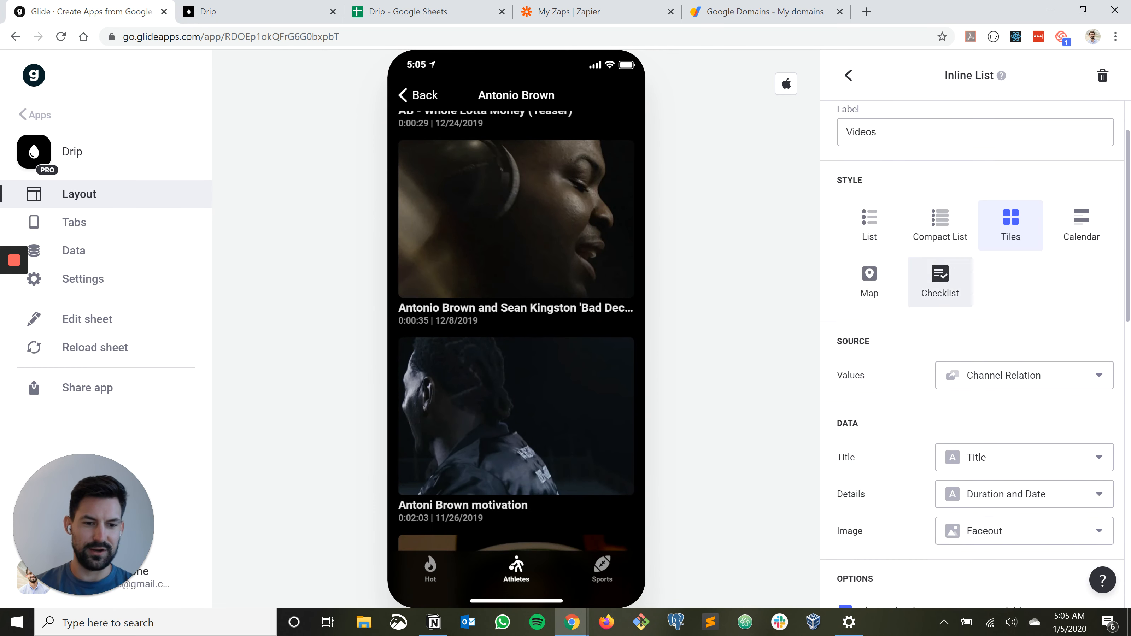
scroll(1096, 501, up, 10)
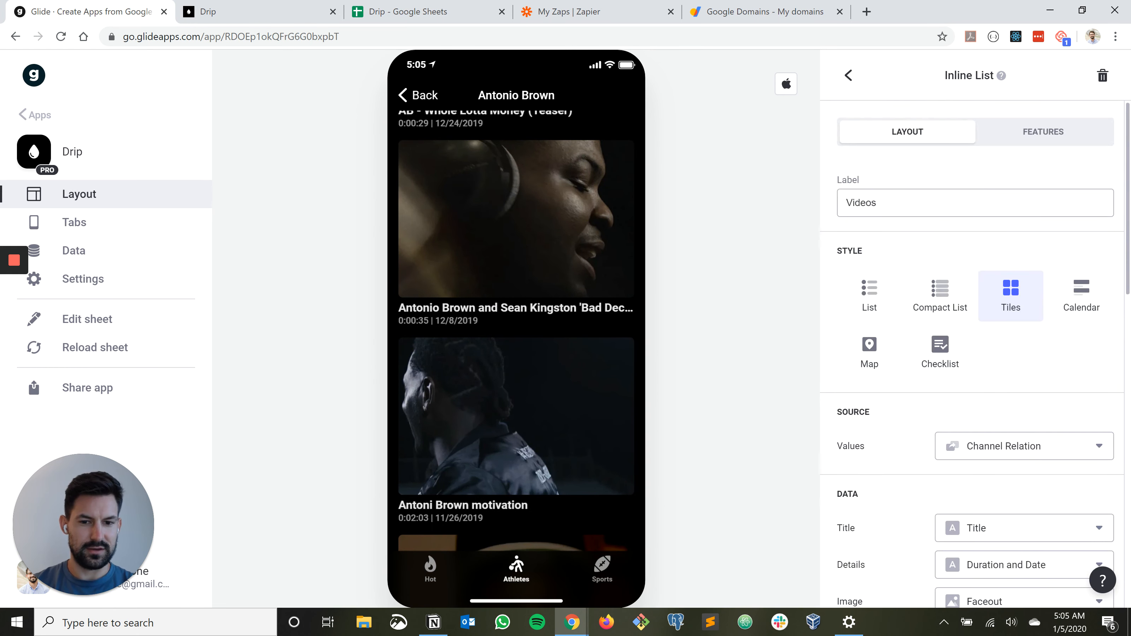
key(alt+Tab)
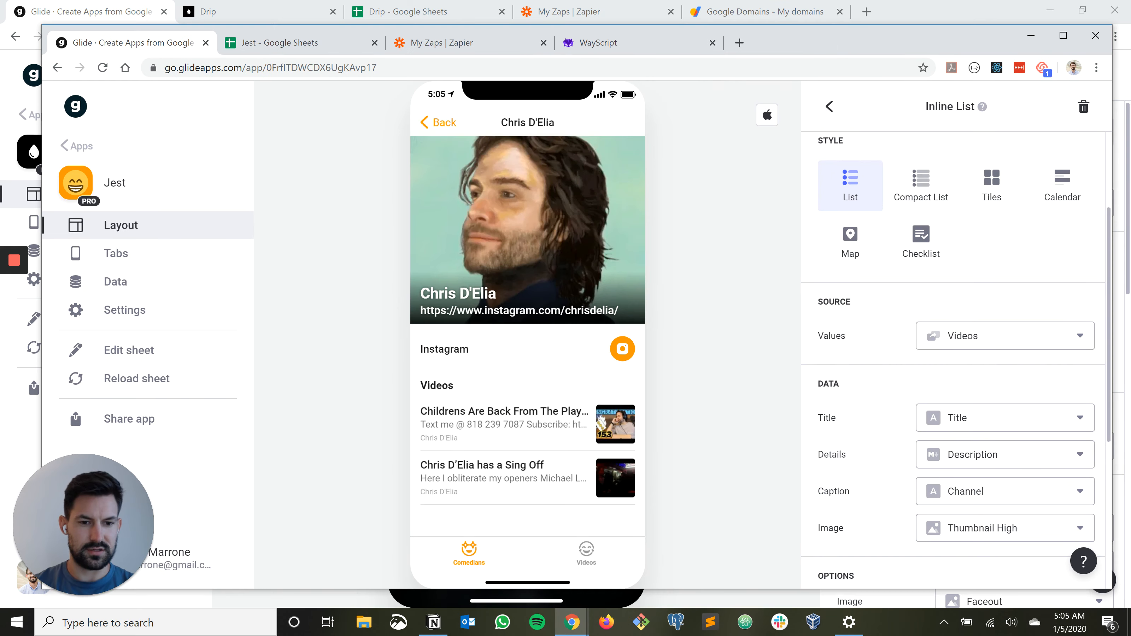
Change the Videos inline list to the Tiles style and review its design and text options
click(992, 186)
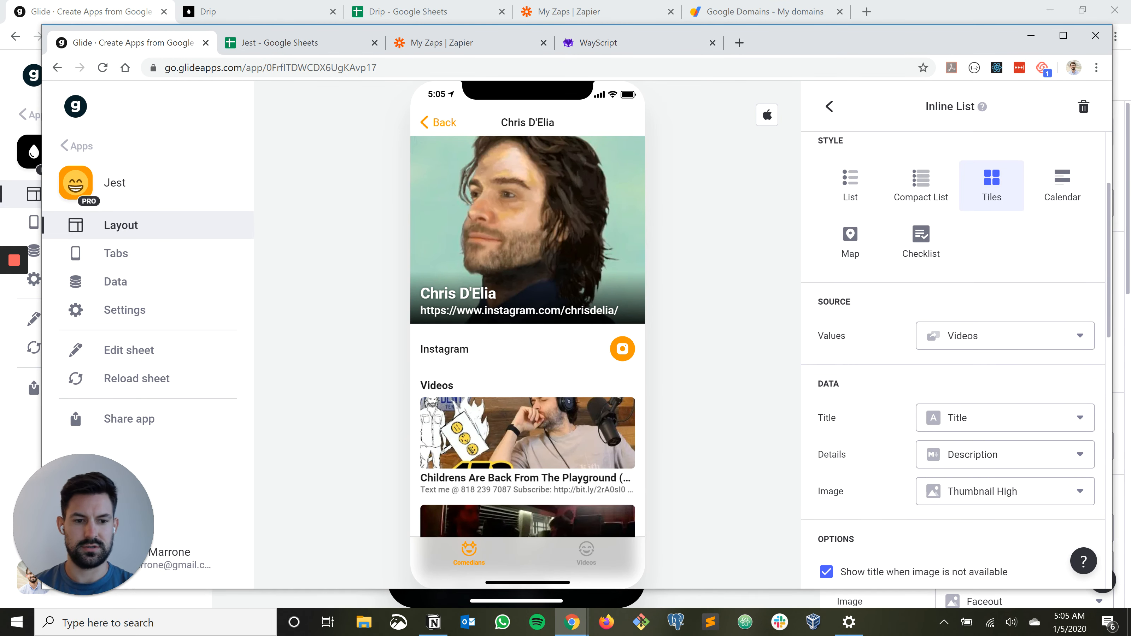
scroll(528, 357, down, 2)
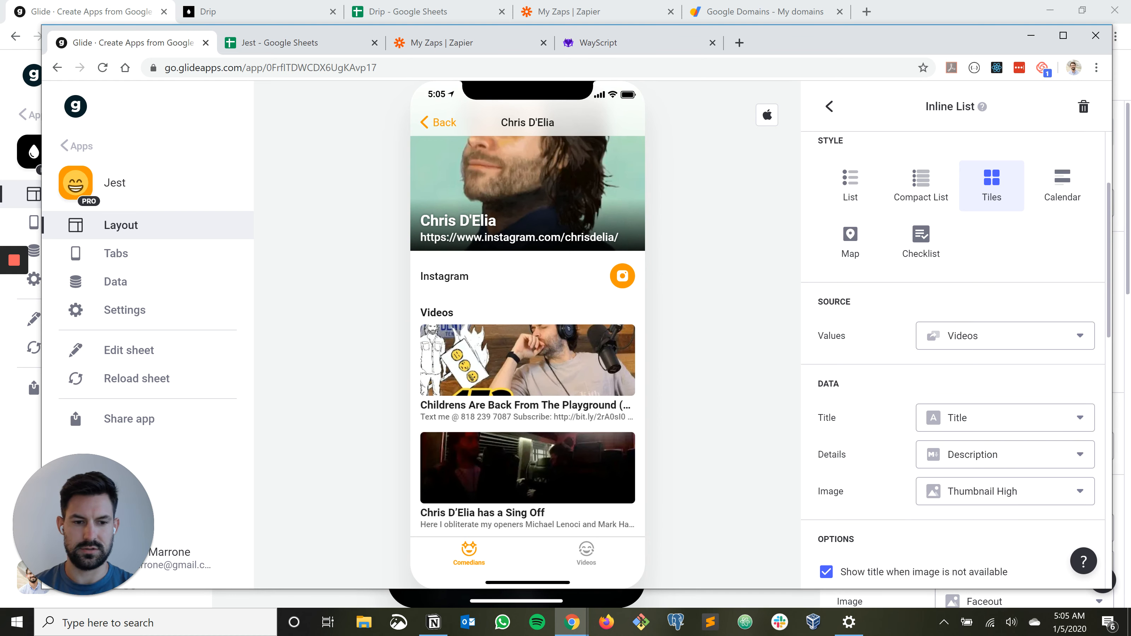
scroll(954, 357, down, 4)
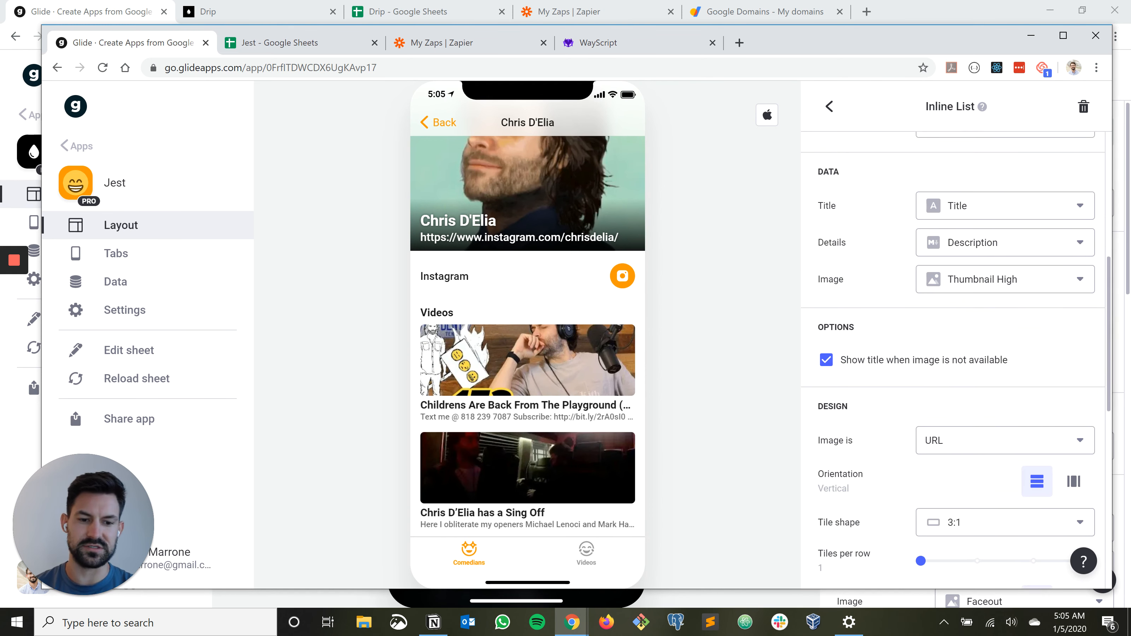
scroll(953, 361, down, 7)
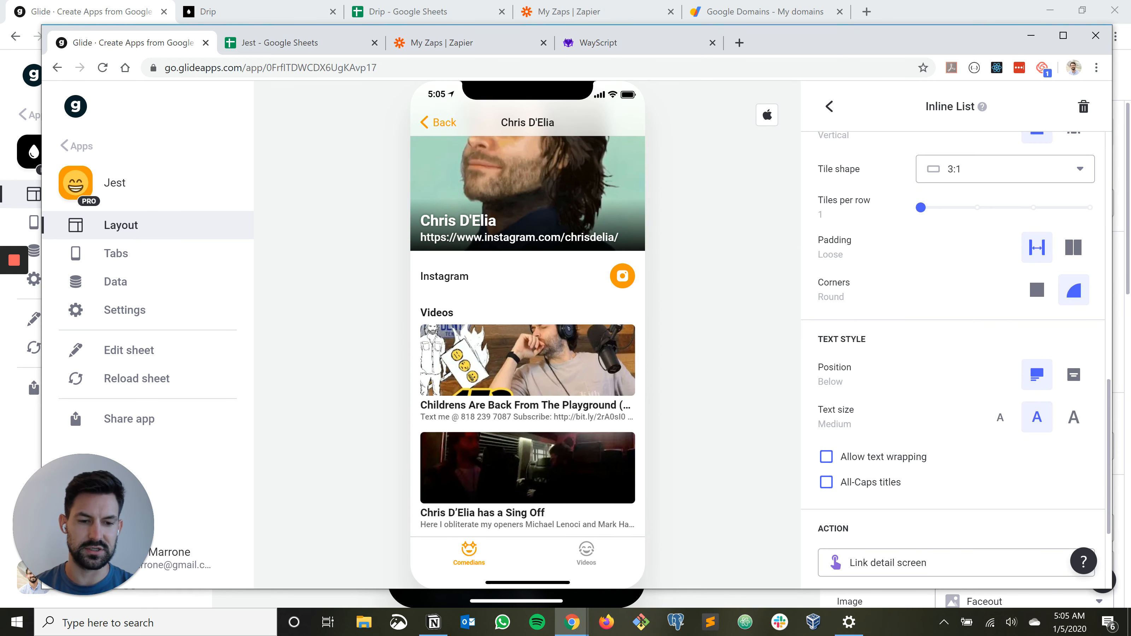
Set the tile shape of the Videos inline list to 3:2
scroll(954, 361, up, 10)
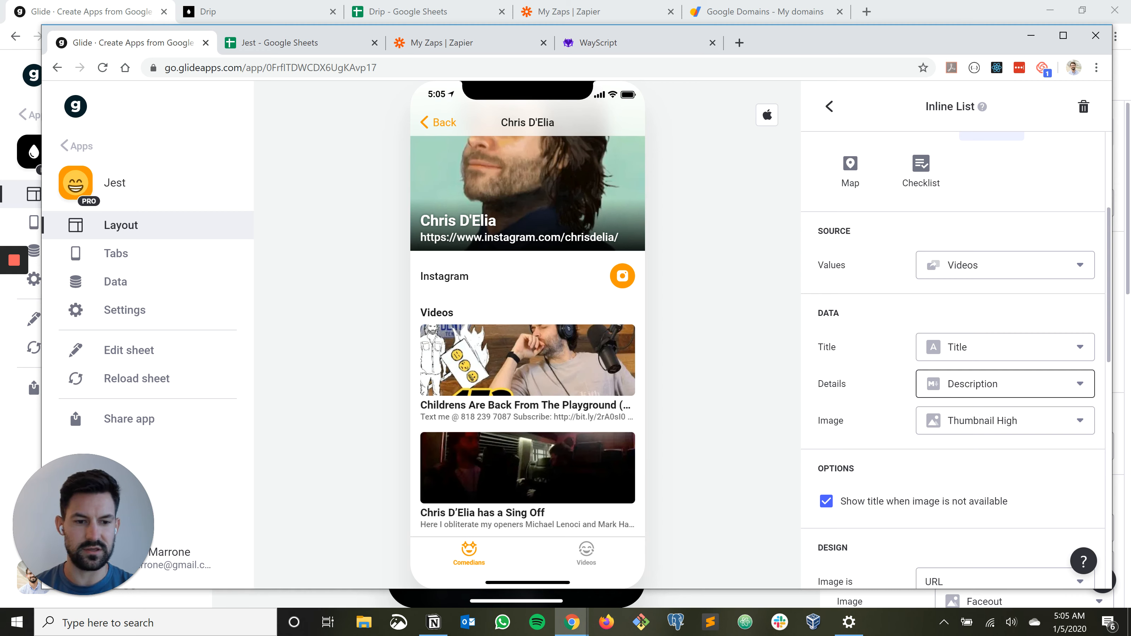
scroll(1002, 383, down, 2)
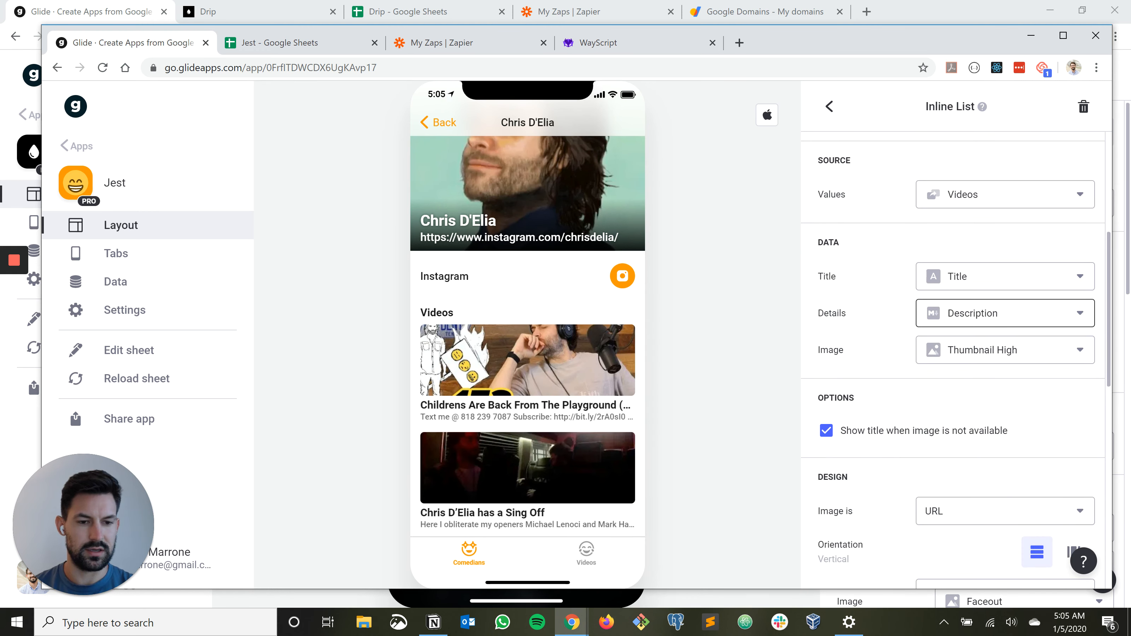
scroll(1002, 350, down, 3)
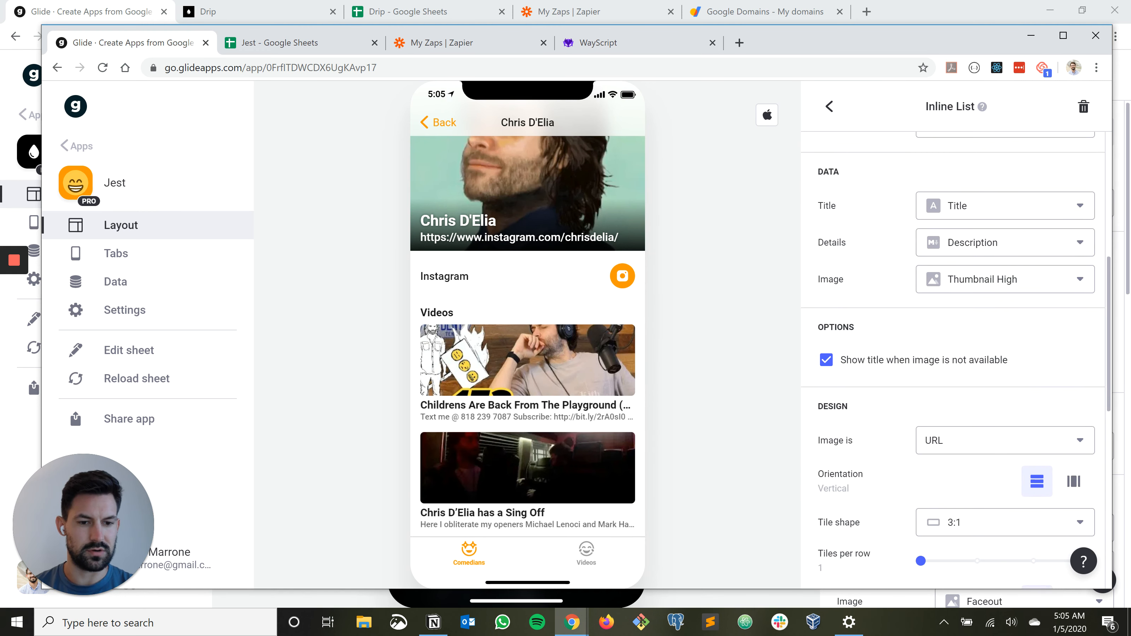
scroll(953, 357, down, 3)
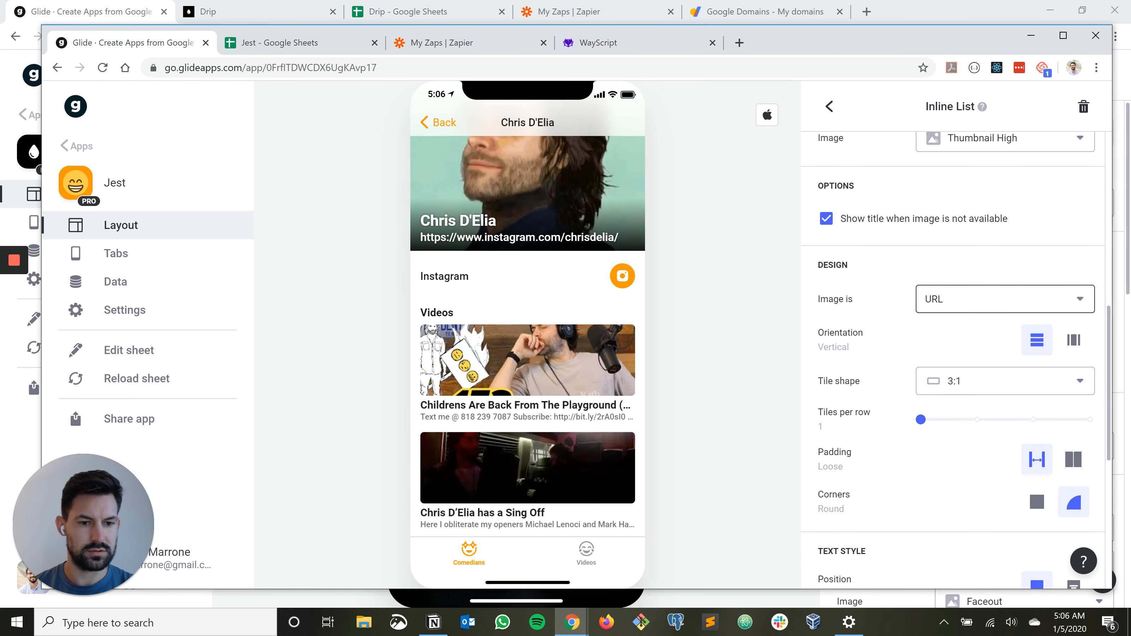
scroll(1073, 327, down, 2)
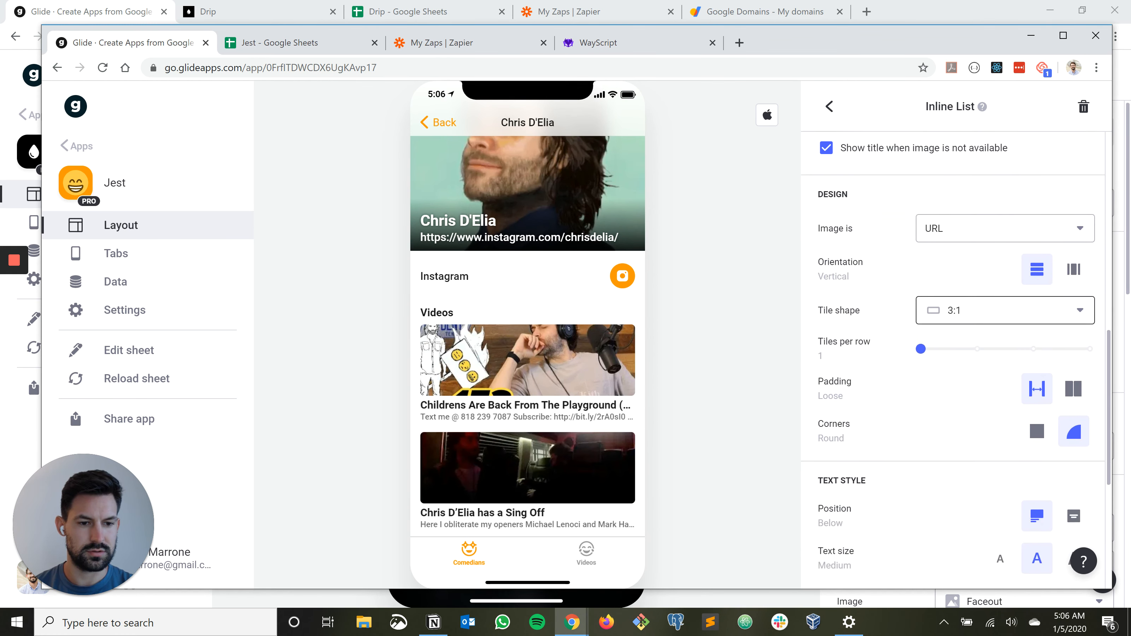
click(1069, 312)
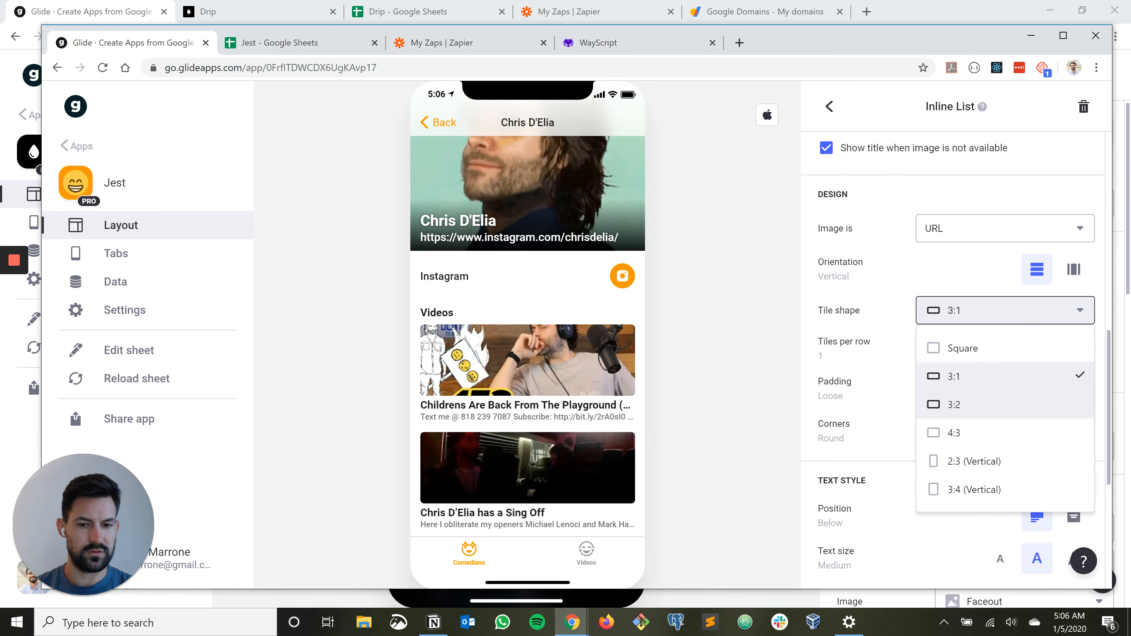
click(980, 404)
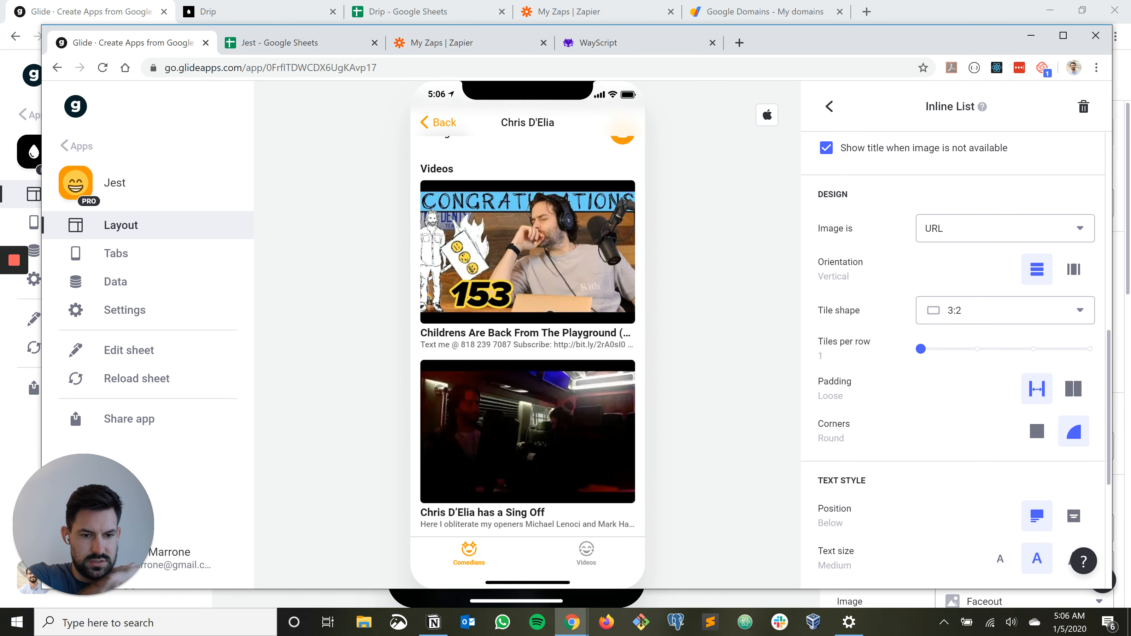
Try tight padding and sharp corners on the Videos inline list, restoring loose padding and round corners after each trial
click(1074, 388)
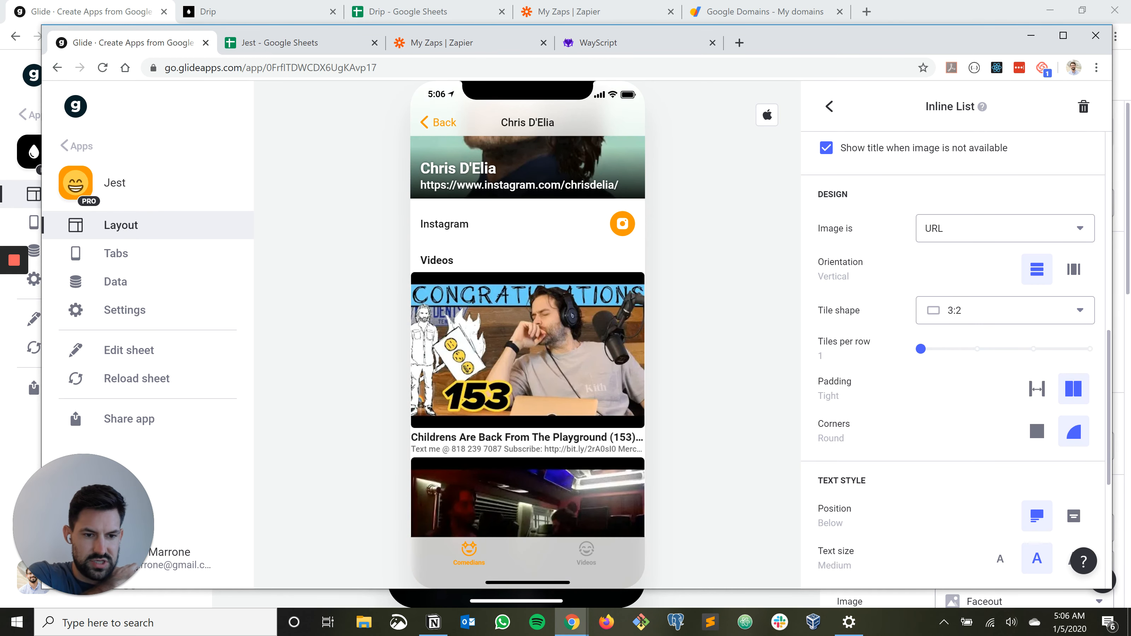
click(1037, 388)
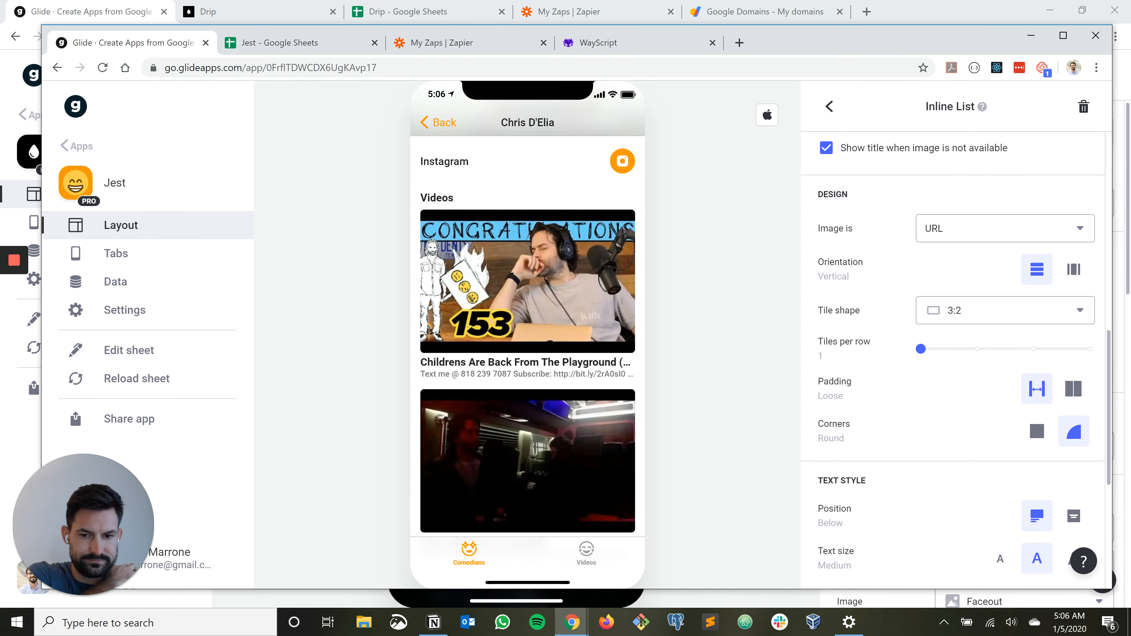
scroll(527, 330, down, 1)
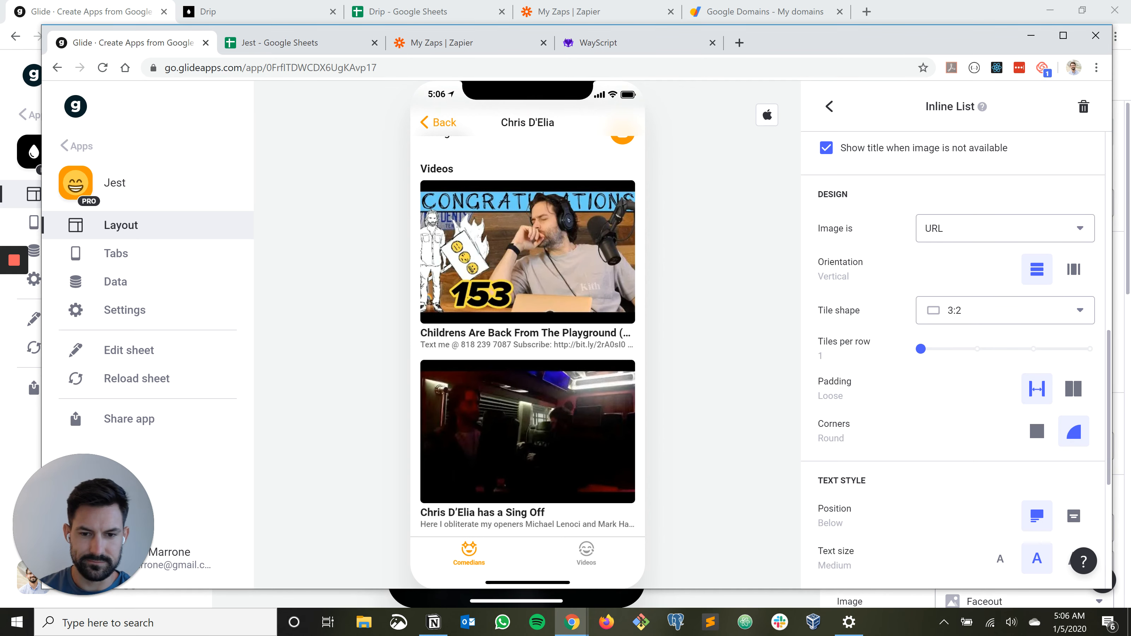
key(alt+Tab)
key(alt+Tab)
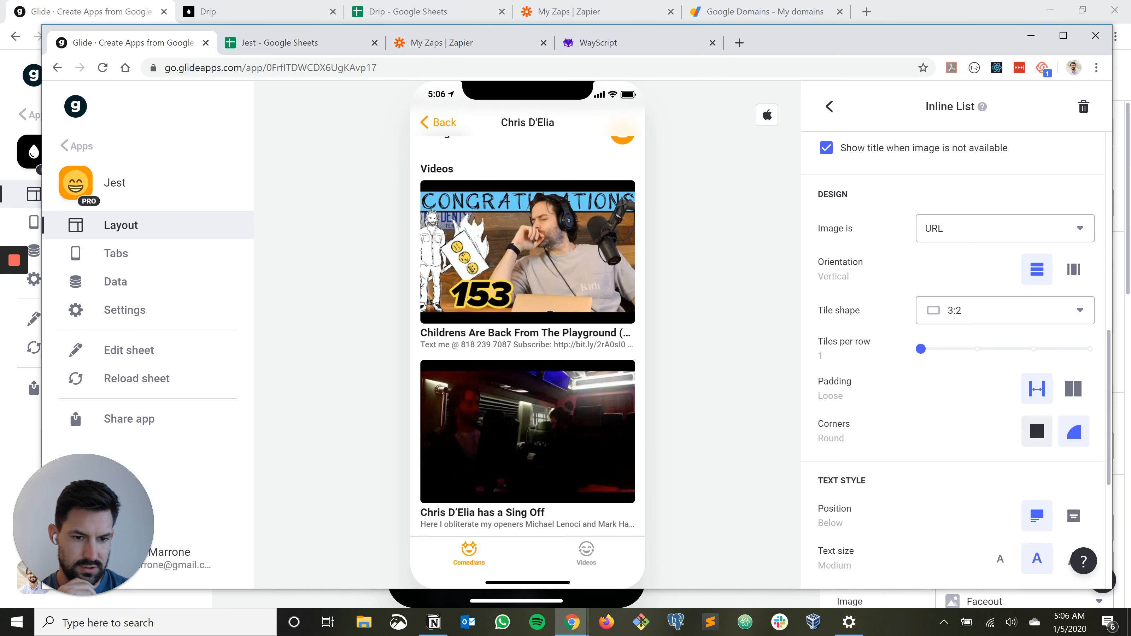
scroll(1037, 312, down, 3)
click(1038, 291)
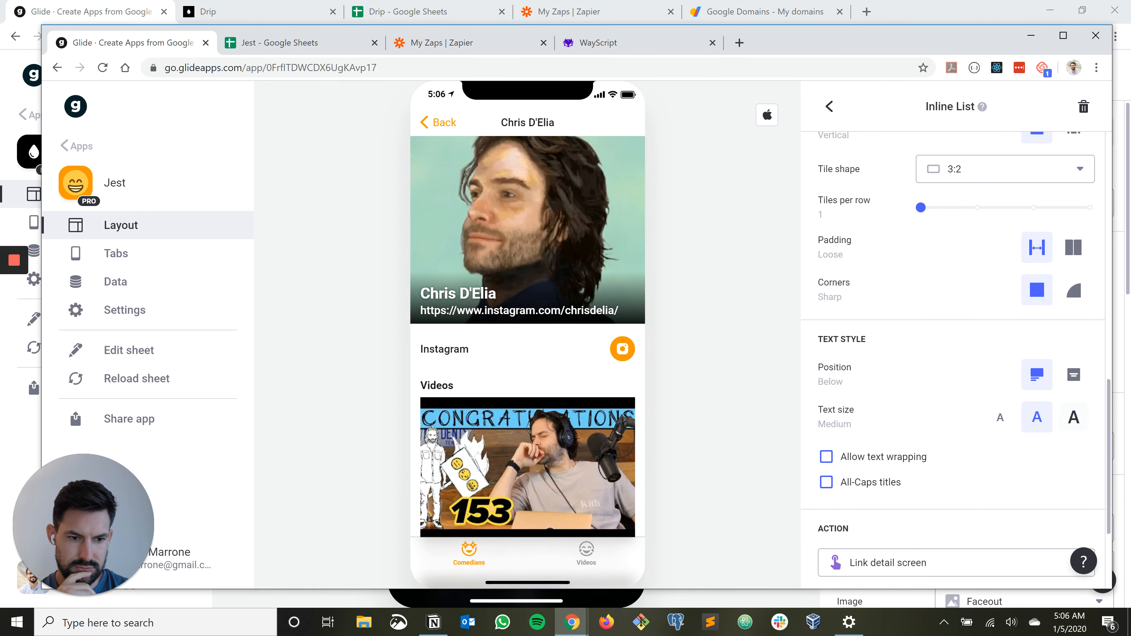
click(1073, 290)
Try overlaying the text on the Videos list tiles and return the text position to Below
scroll(1073, 290, down, 3)
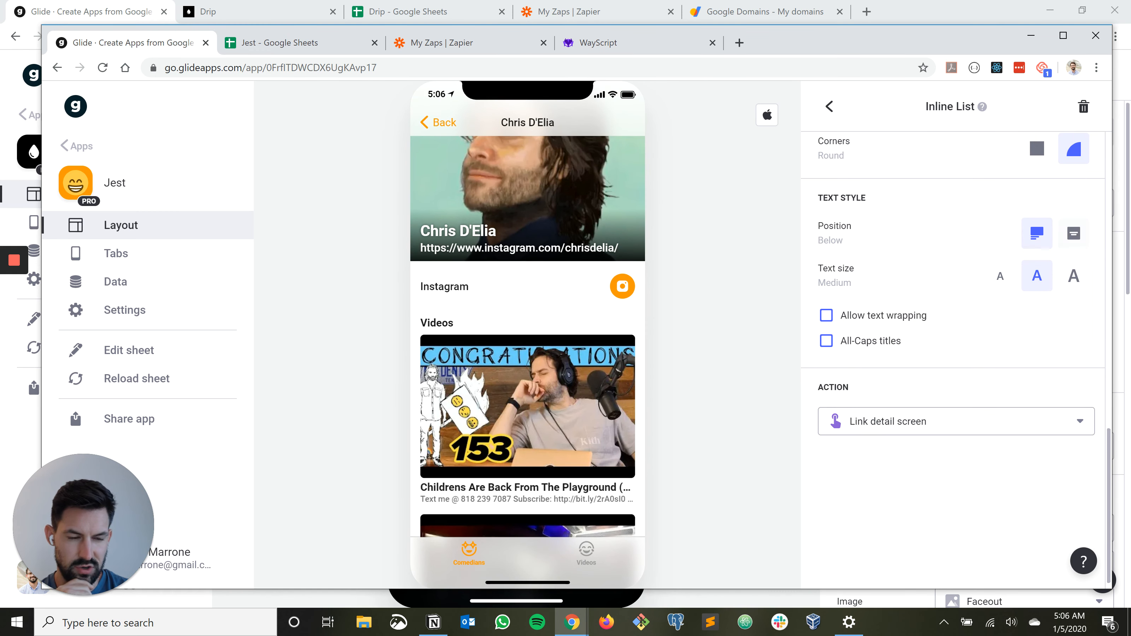
scroll(1074, 233, down, 1)
click(1074, 223)
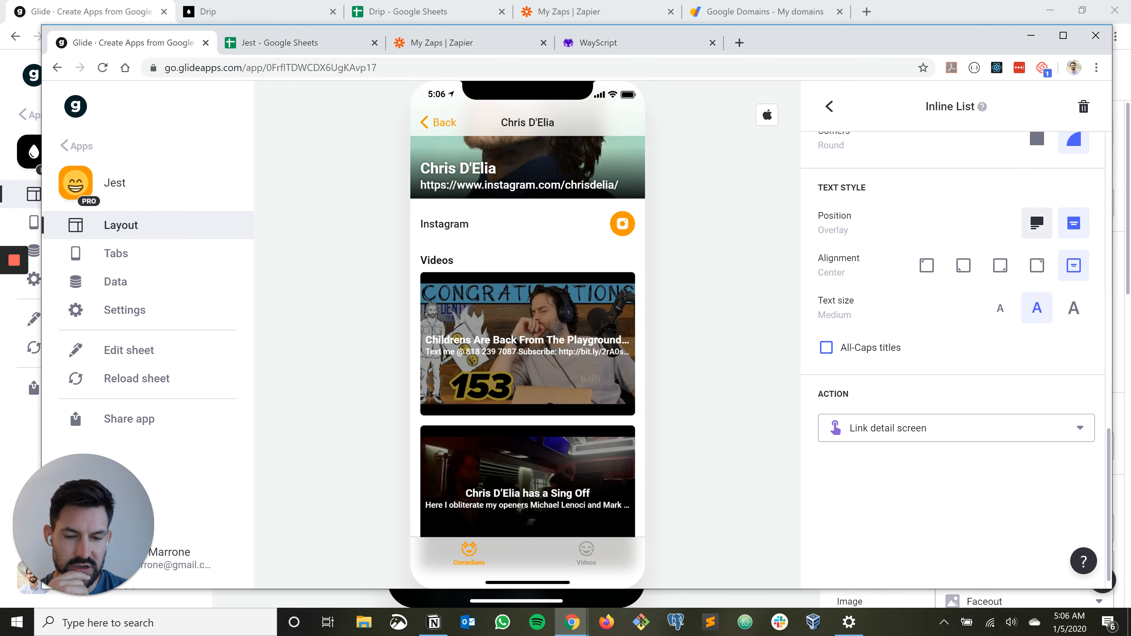
click(1037, 223)
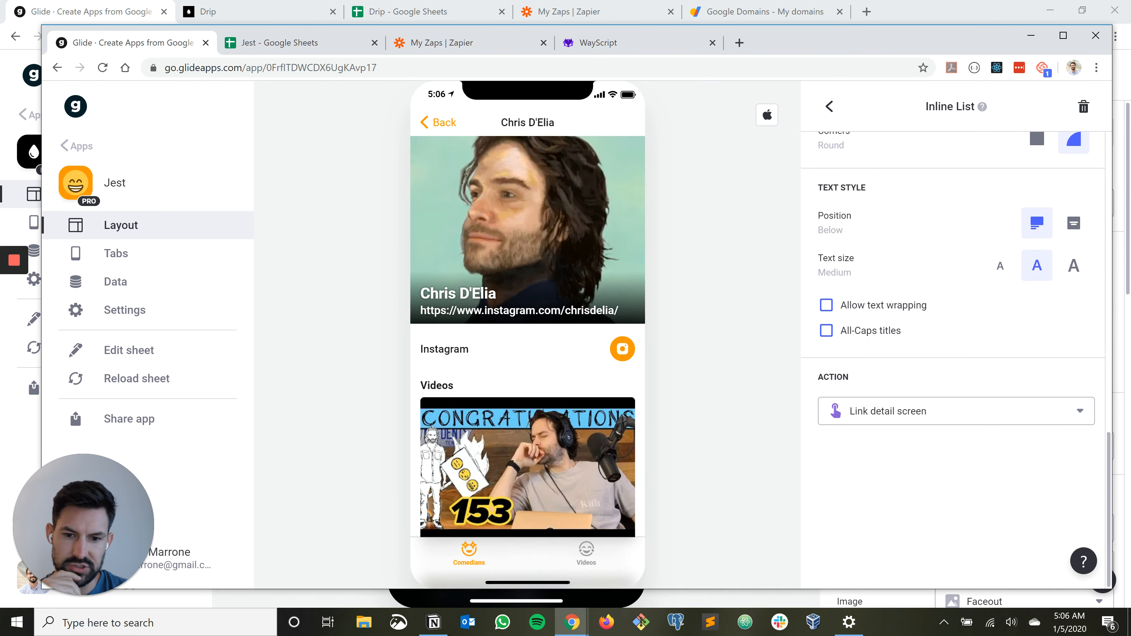
scroll(528, 337, down, 3)
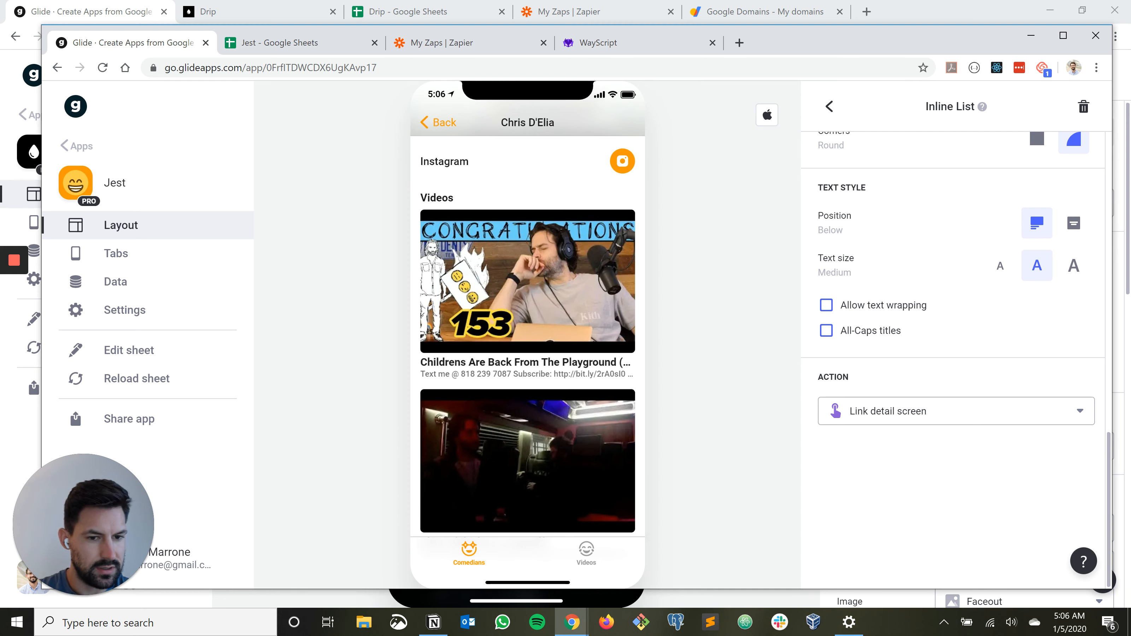
Set the Details field of the Videos inline list to the Duration column
scroll(953, 356, up, 10)
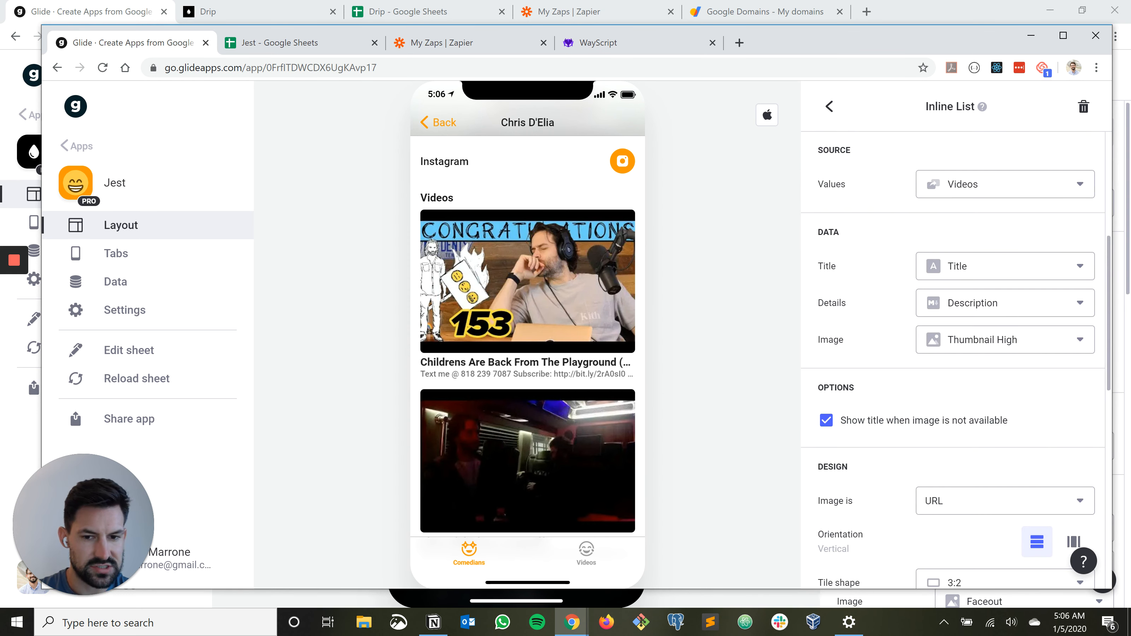
click(1002, 303)
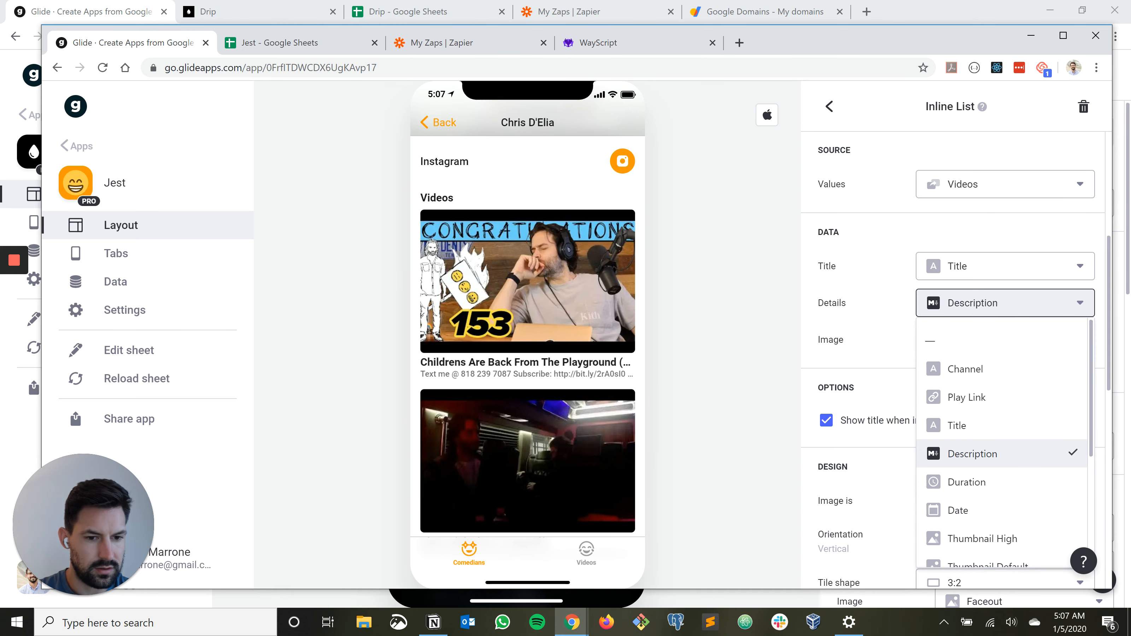
click(967, 482)
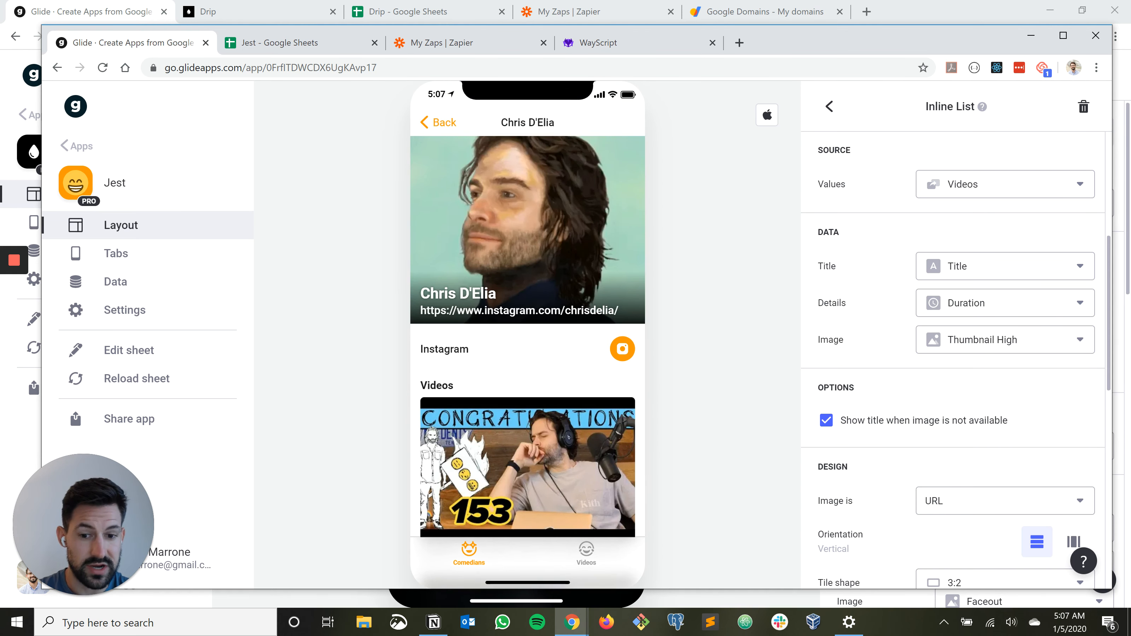
scroll(528, 336, down, 3)
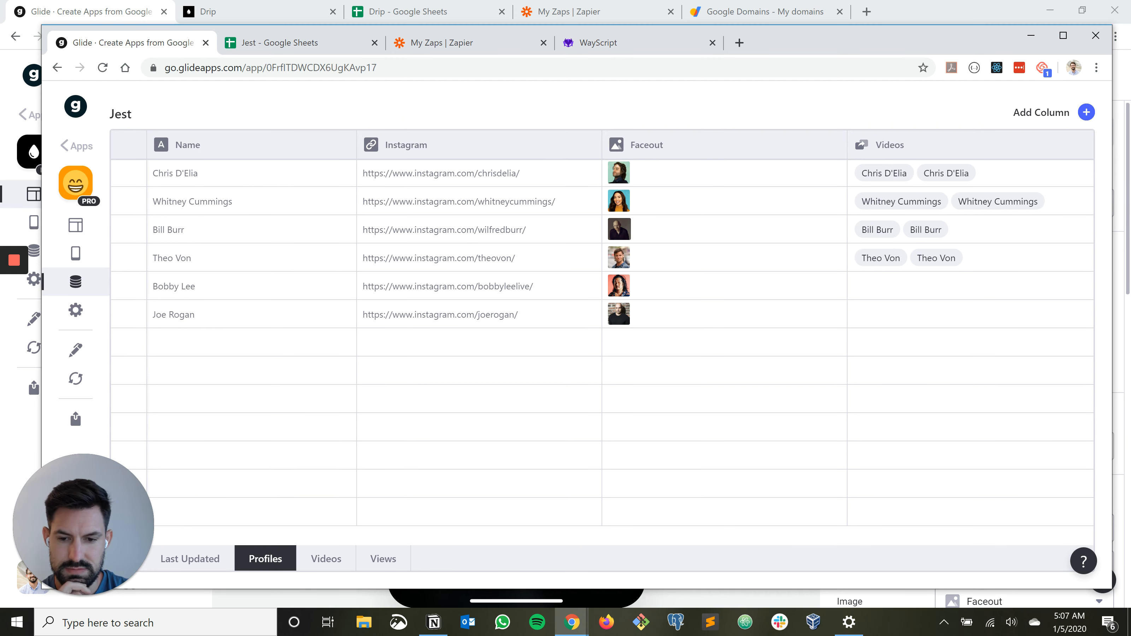
In the app data, add a Template column labelled "Duration and Views" to the Videos table
click(326, 558)
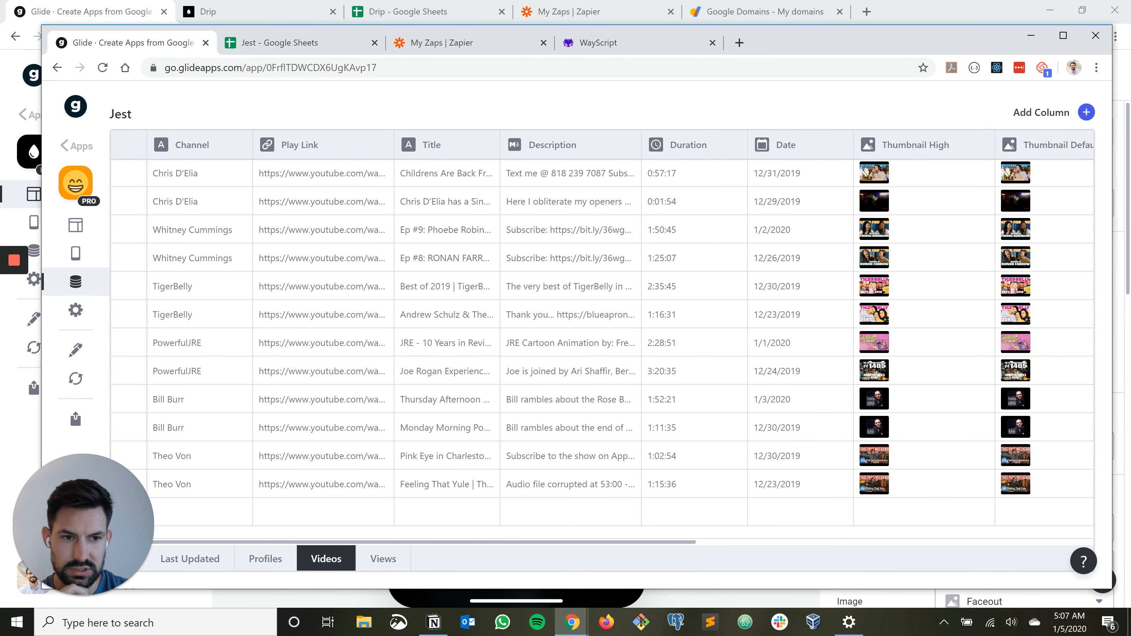
click(1087, 113)
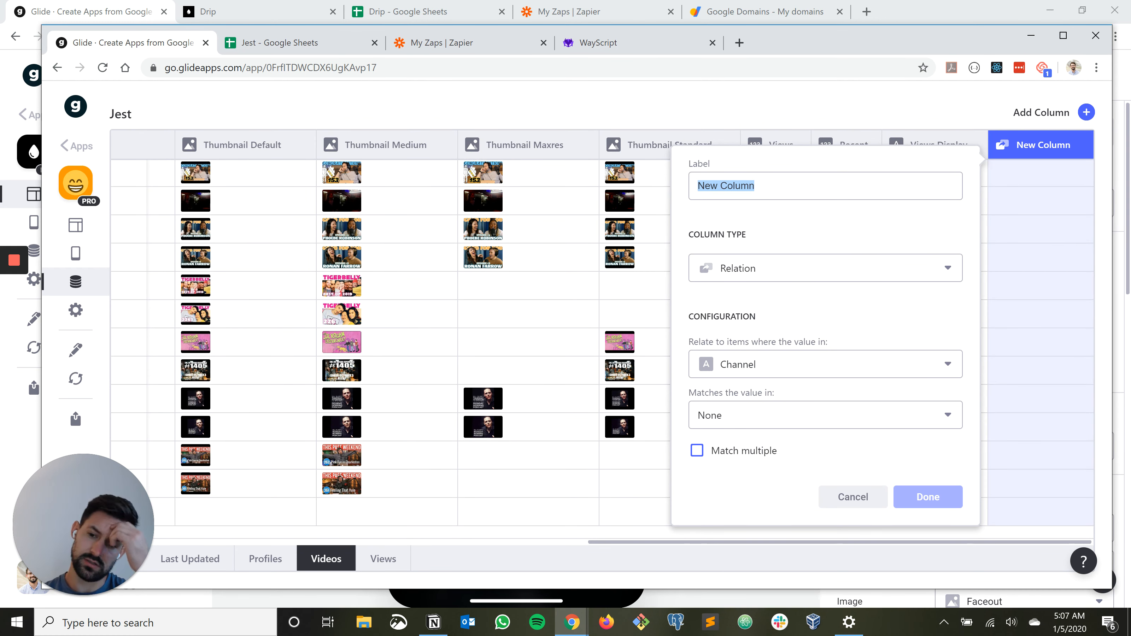
text(Duration)
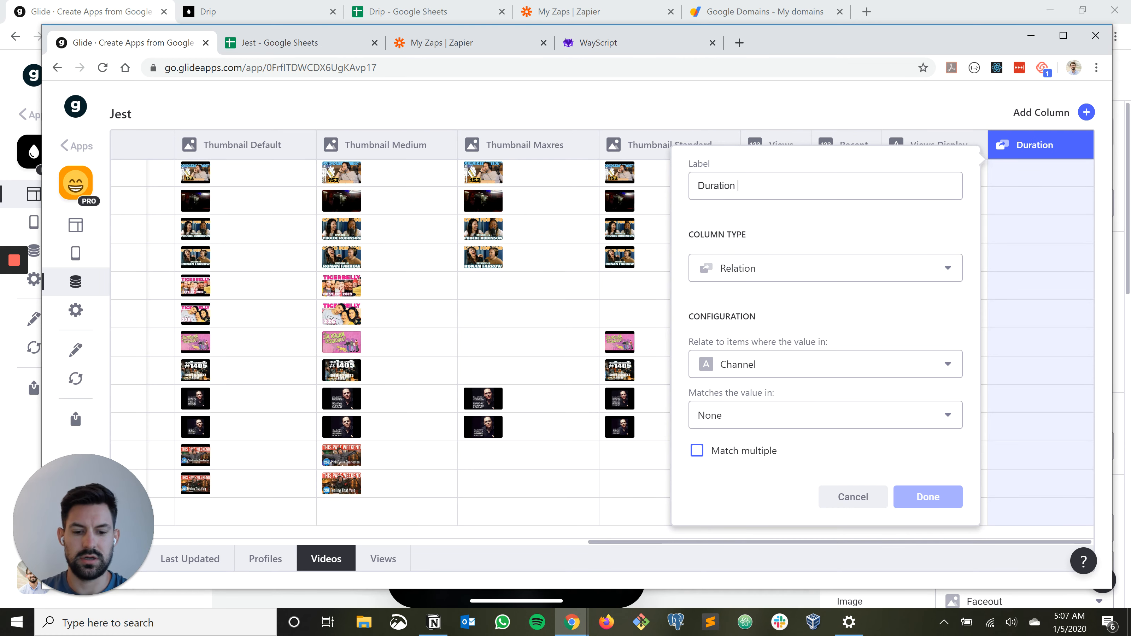
text( a)
key(BackSpace)
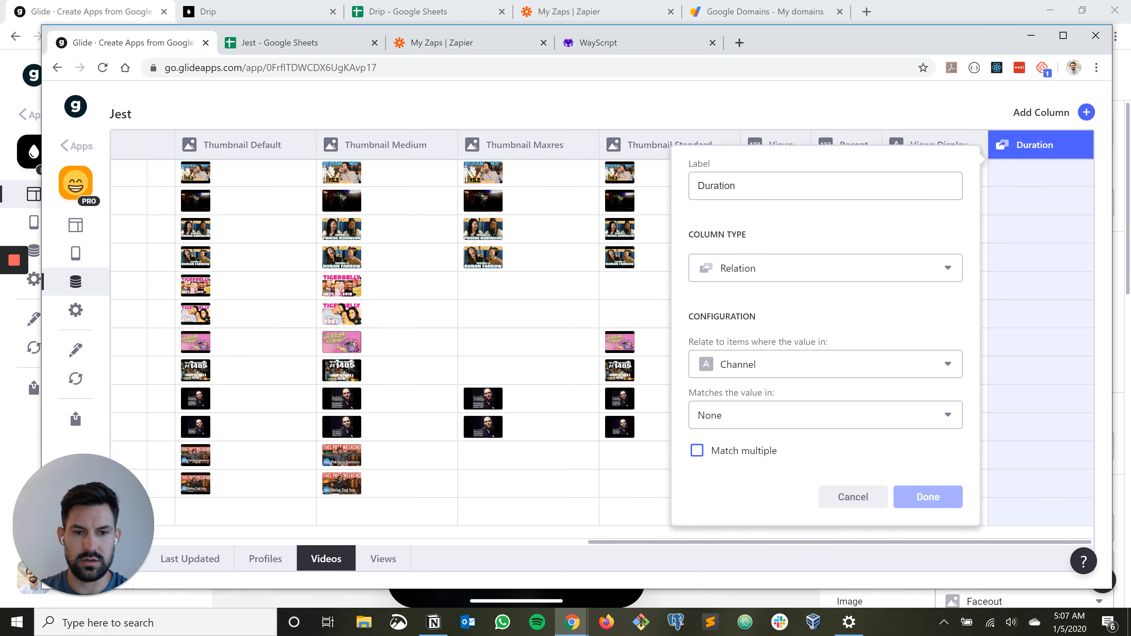
text(and Views)
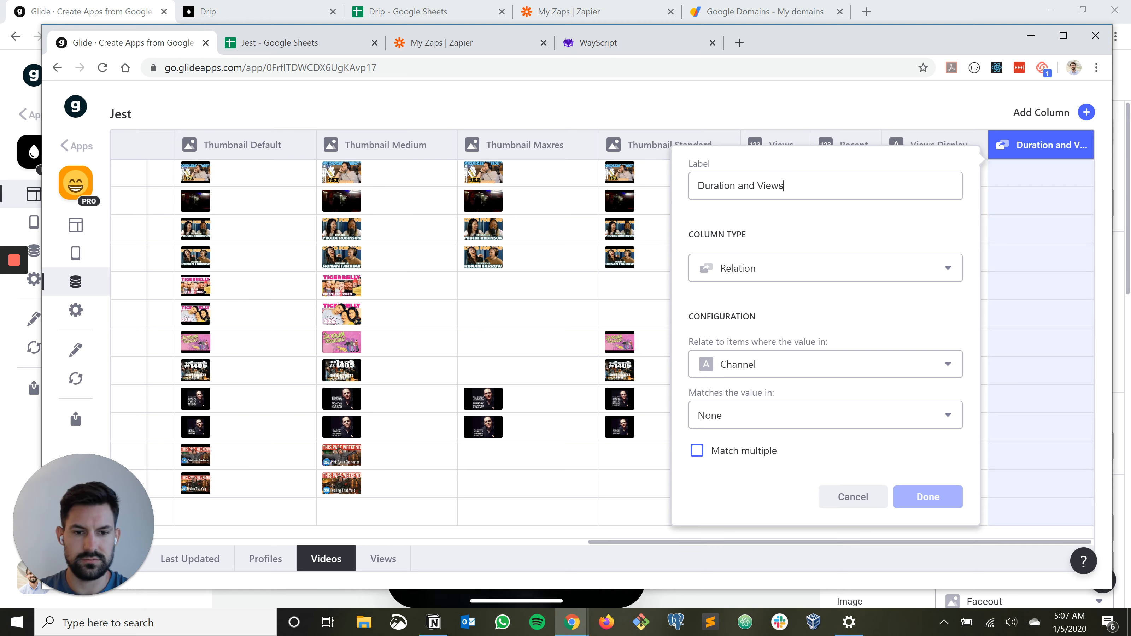
key(Tab)
key(Down)
key(Down)
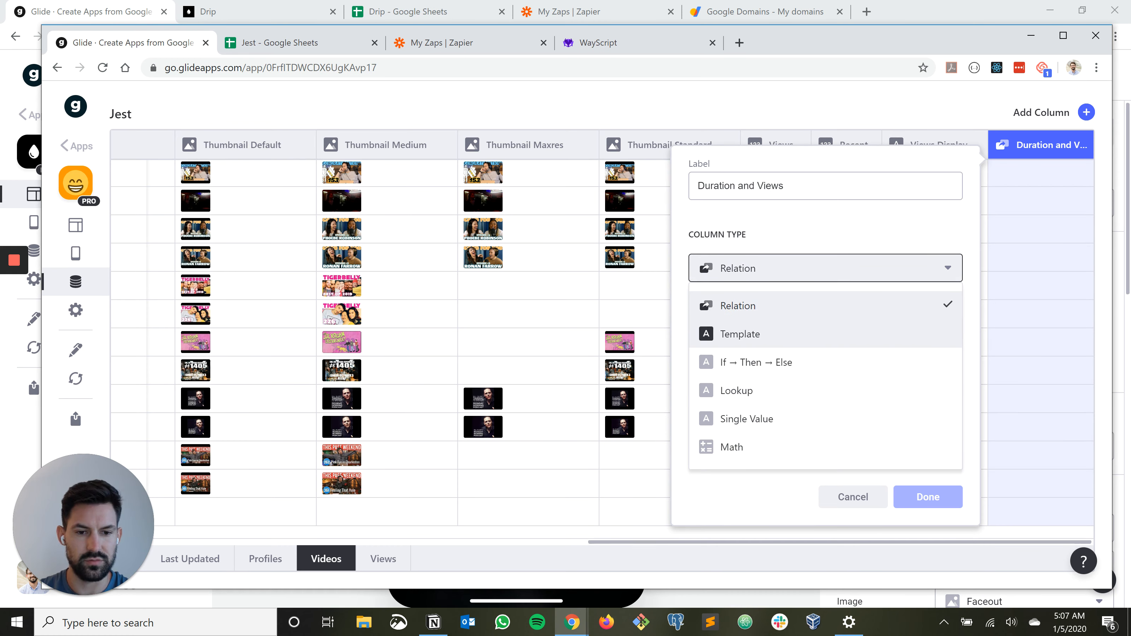
key(Return)
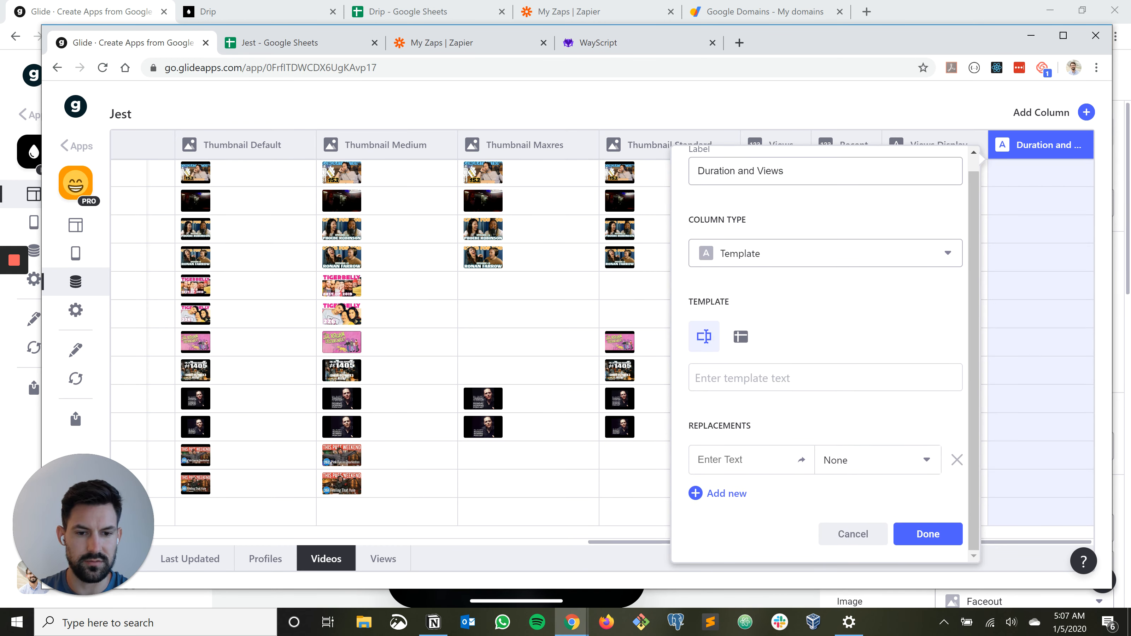
Enter "DURATION | VIEWS" as the template text of the Duration and Views column
key(Tab)
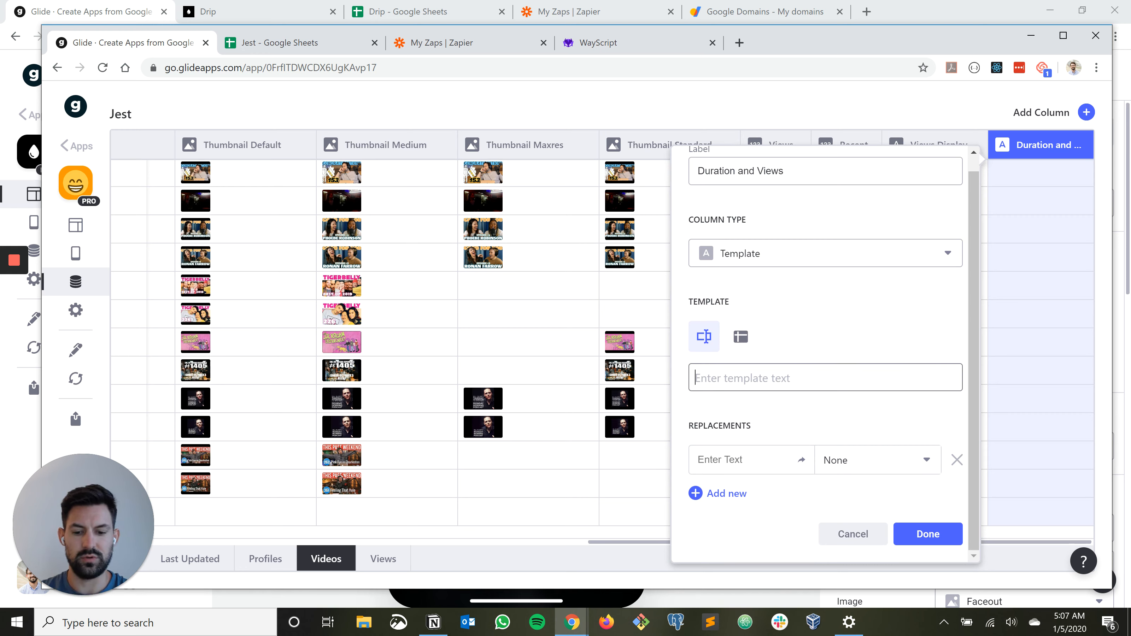
text(D)
key(BackSpace)
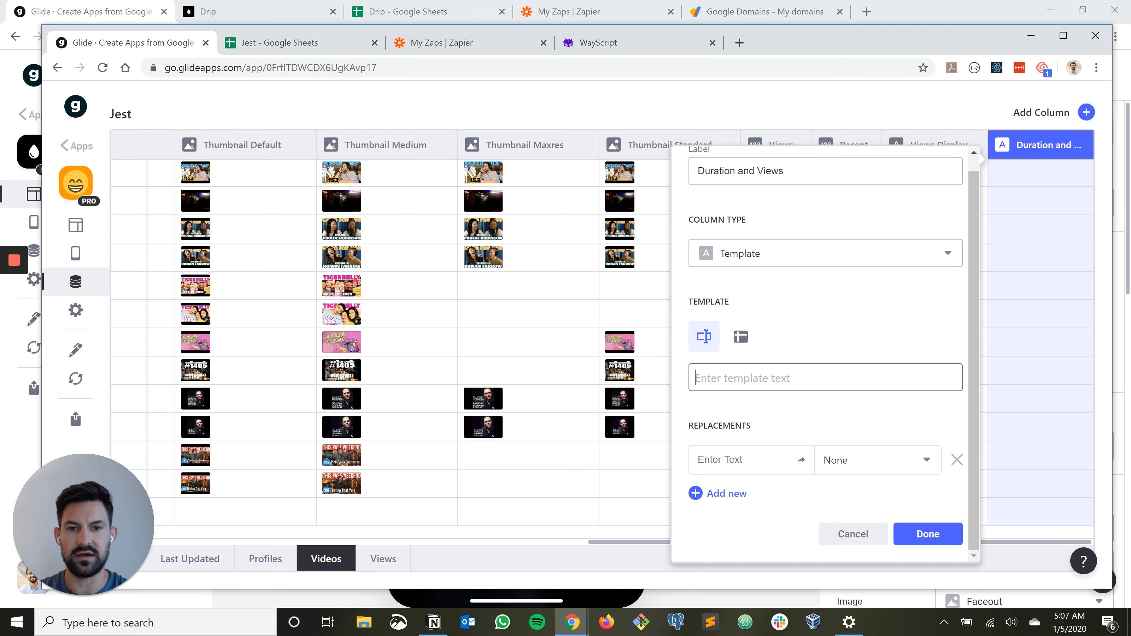
text(DURATION)
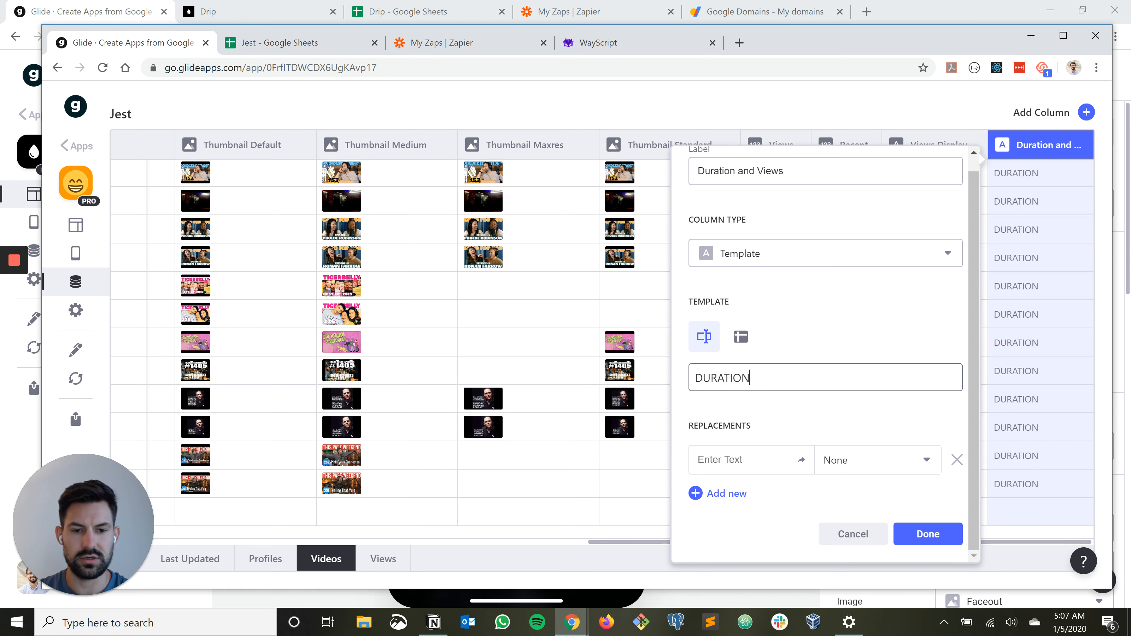
text( |)
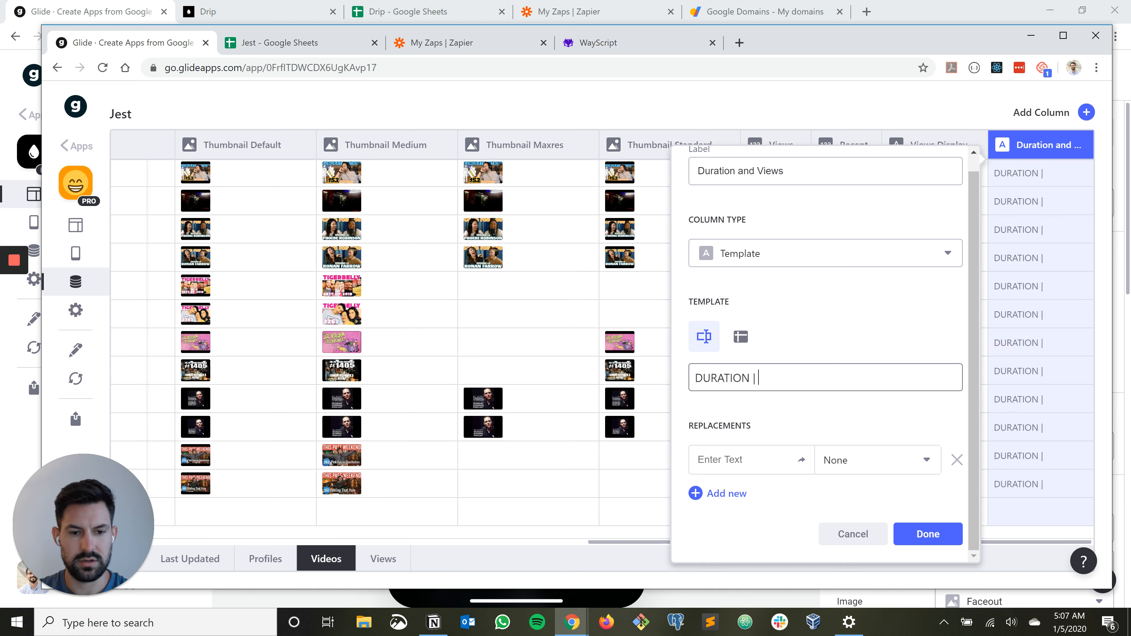
text( VIEWS)
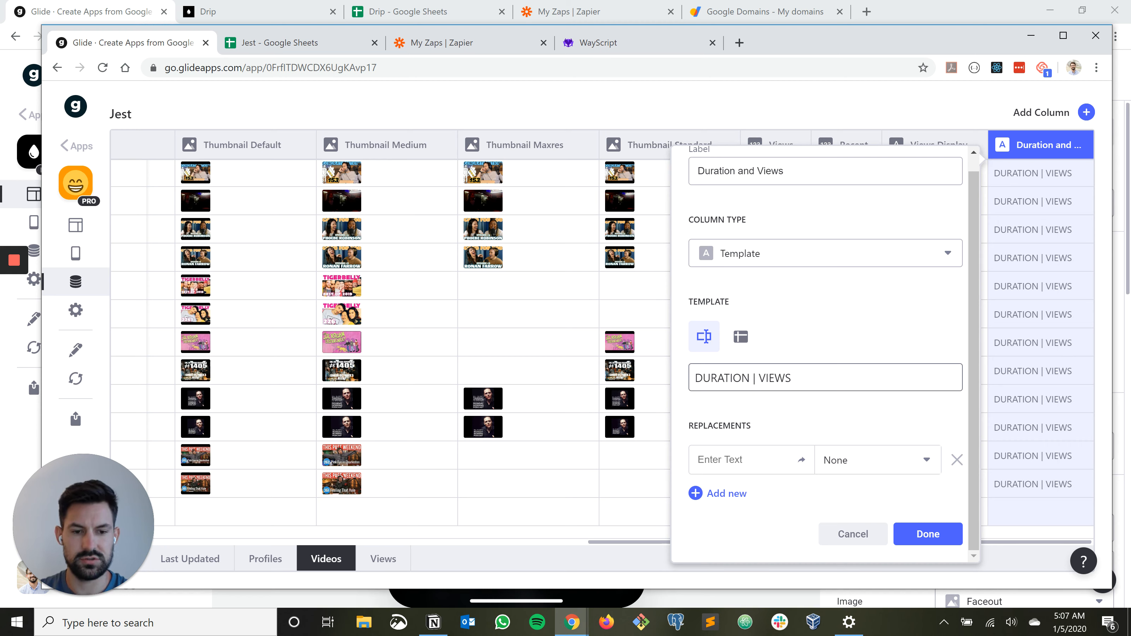
Replace the text DURATION in the template with the values of the Duration column
click(730, 459)
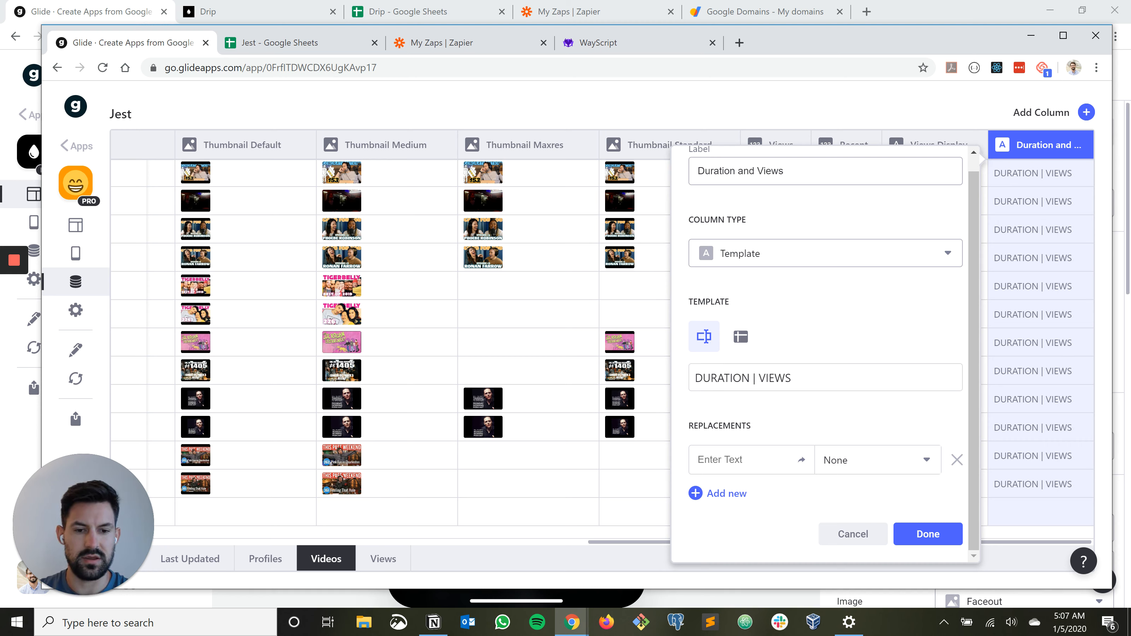
click(717, 378)
double_click(718, 377)
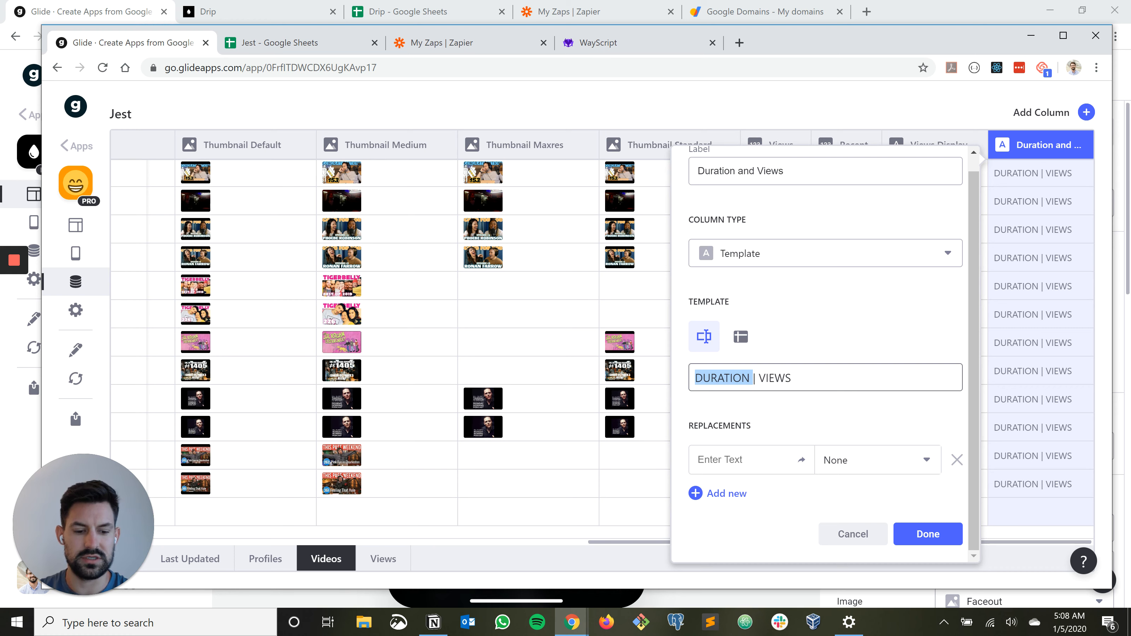
key(shift+Left)
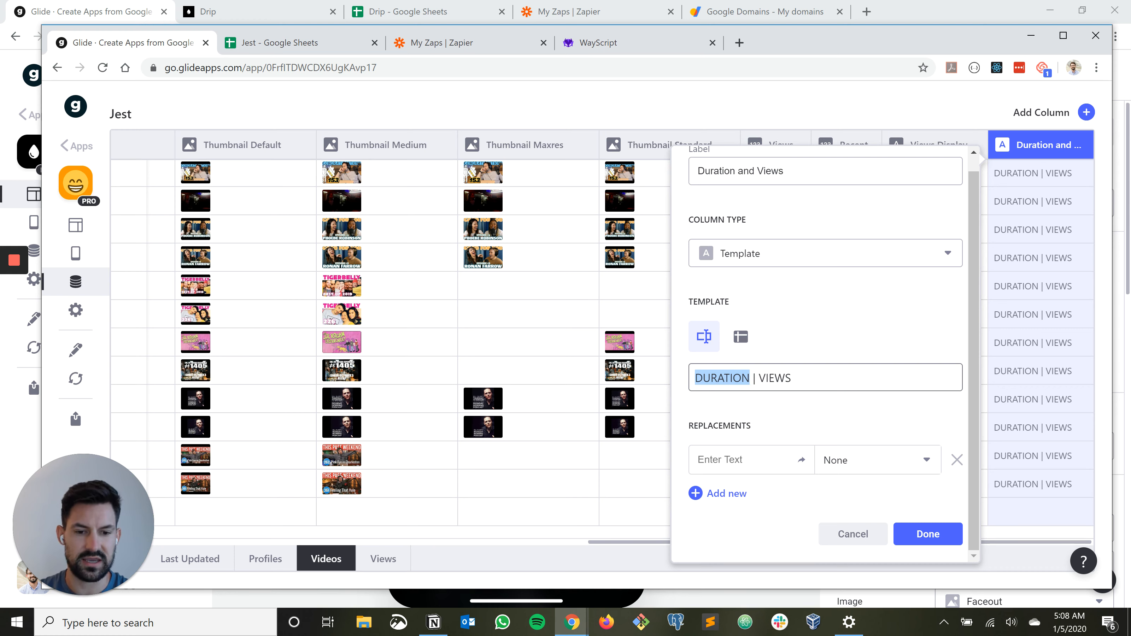
key(ctrl+c)
click(730, 460)
key(ctrl+v)
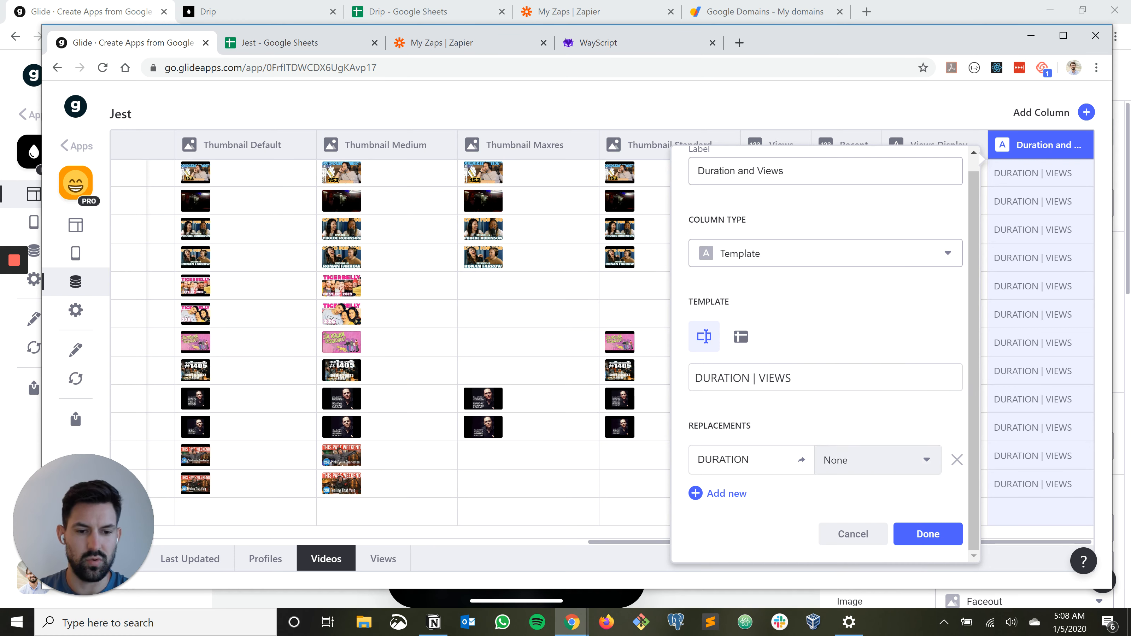
click(873, 459)
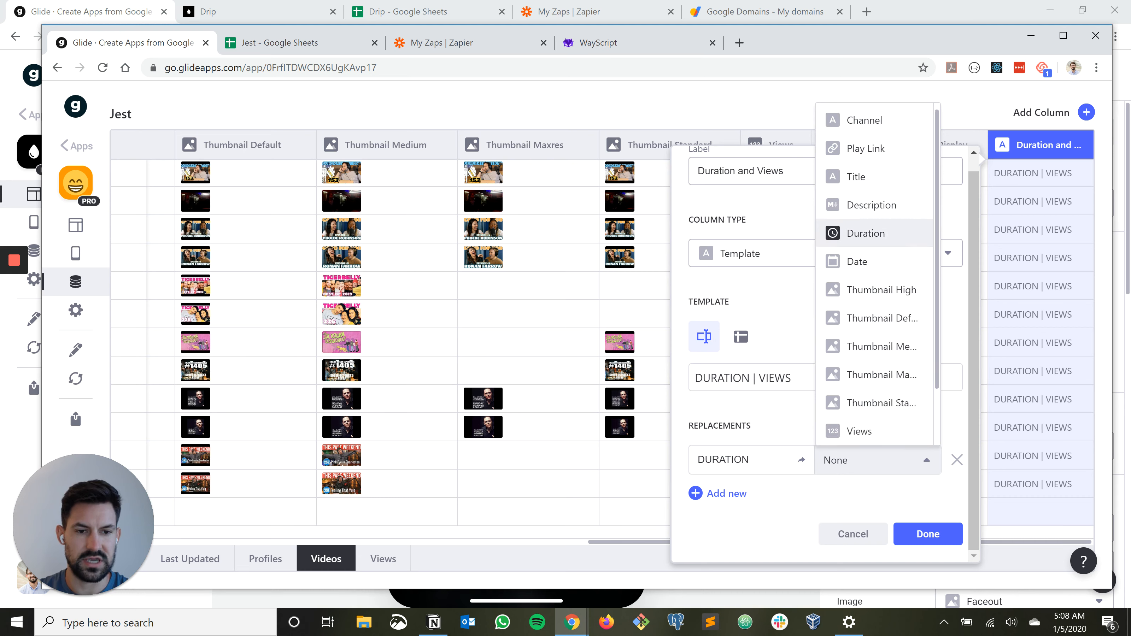
click(866, 233)
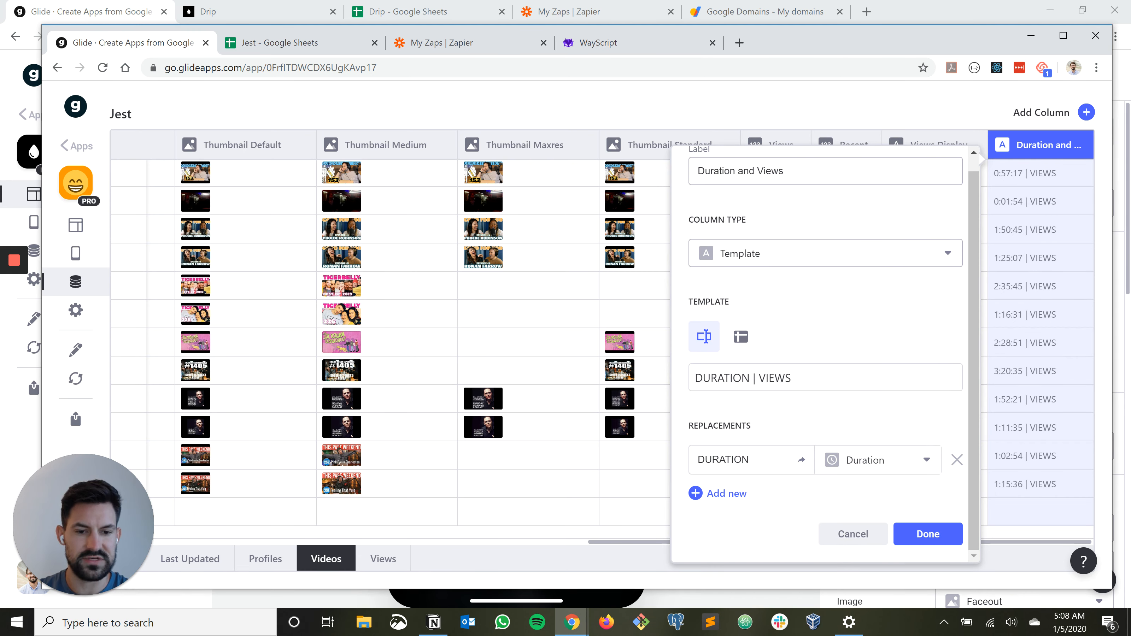
Add a second replacement to the template that substitutes the text VIEWS with the values of the Views column
drag(695, 378, 749, 378)
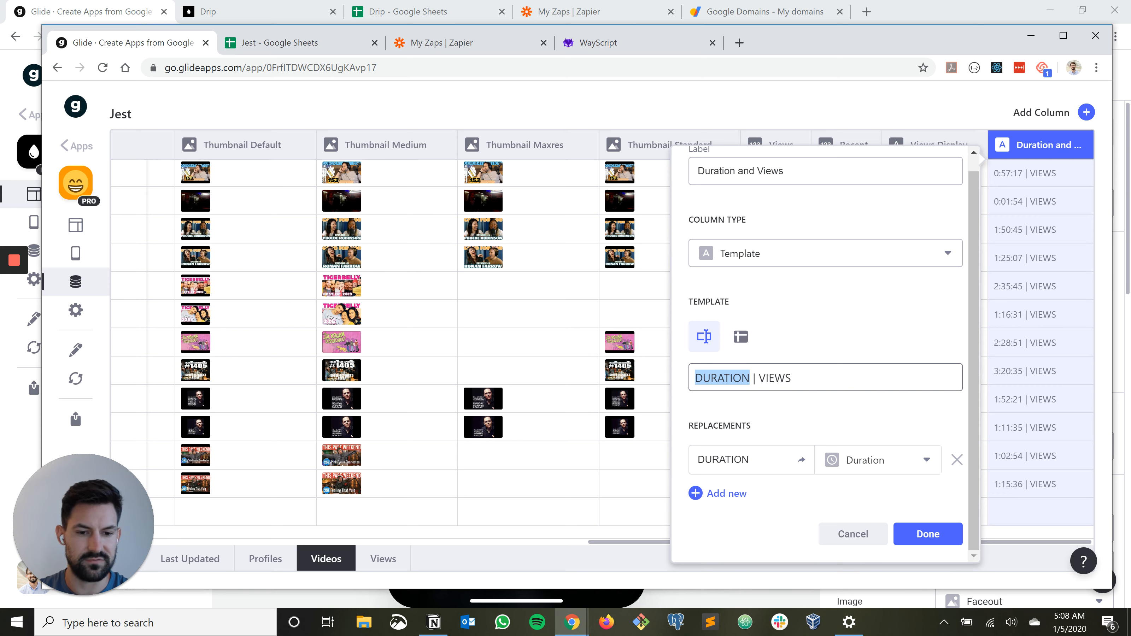
click(726, 494)
click(727, 495)
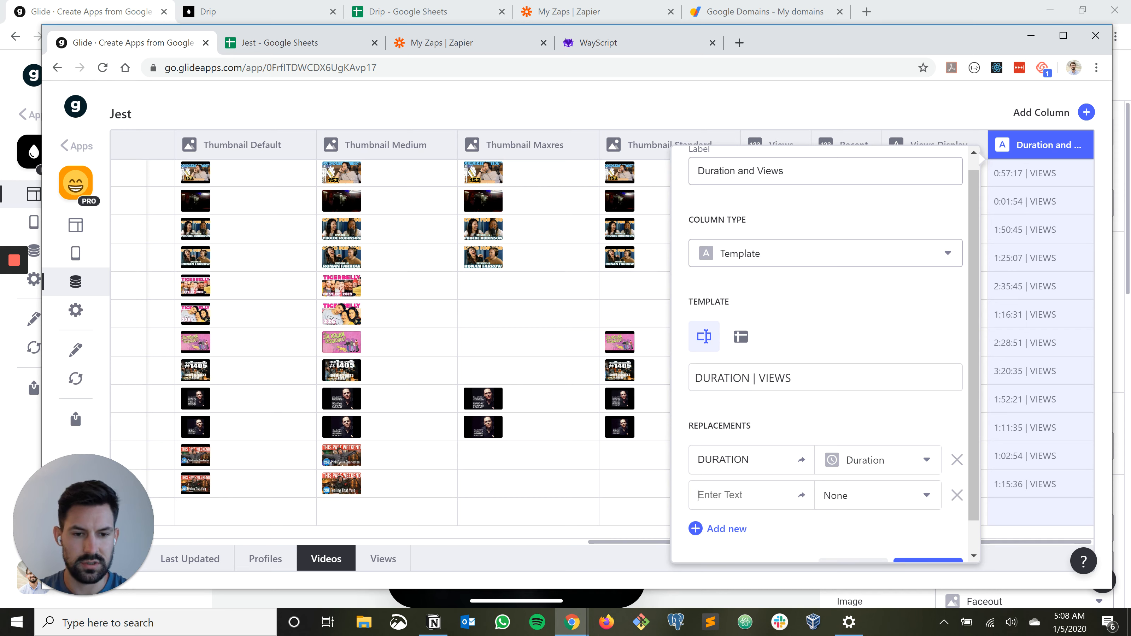
double_click(775, 378)
key(ctrl+c)
click(730, 495)
key(ctrl+v)
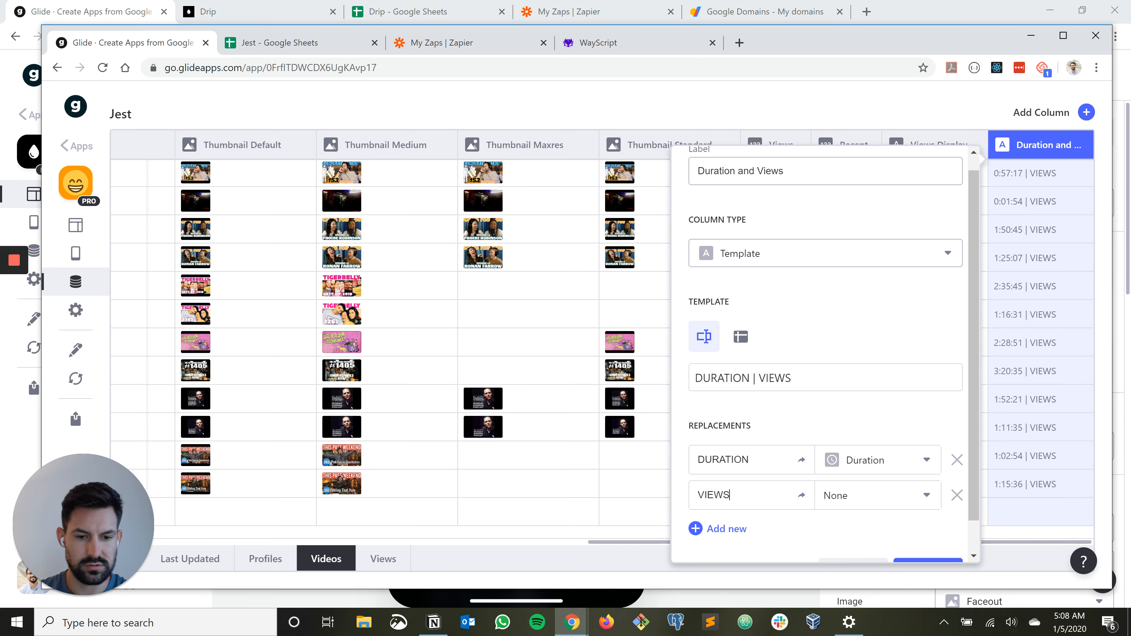
click(873, 496)
scroll(873, 401, down, 1)
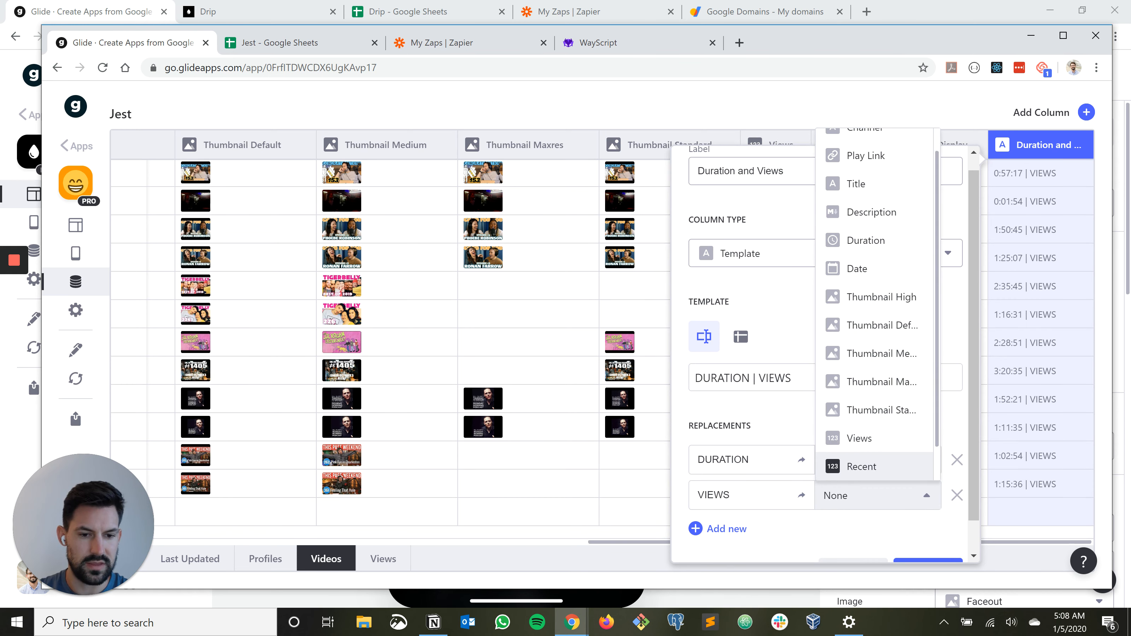
click(860, 435)
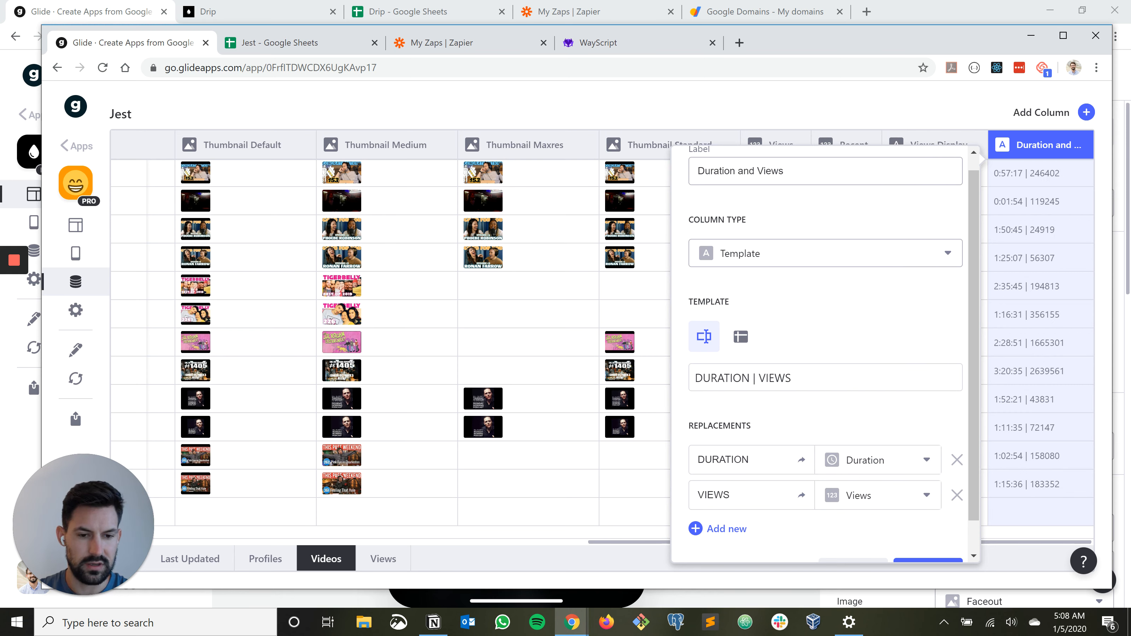
Append the word "views" to the template text so it reads "DURATION | VIEWS views", and save the column
click(792, 378)
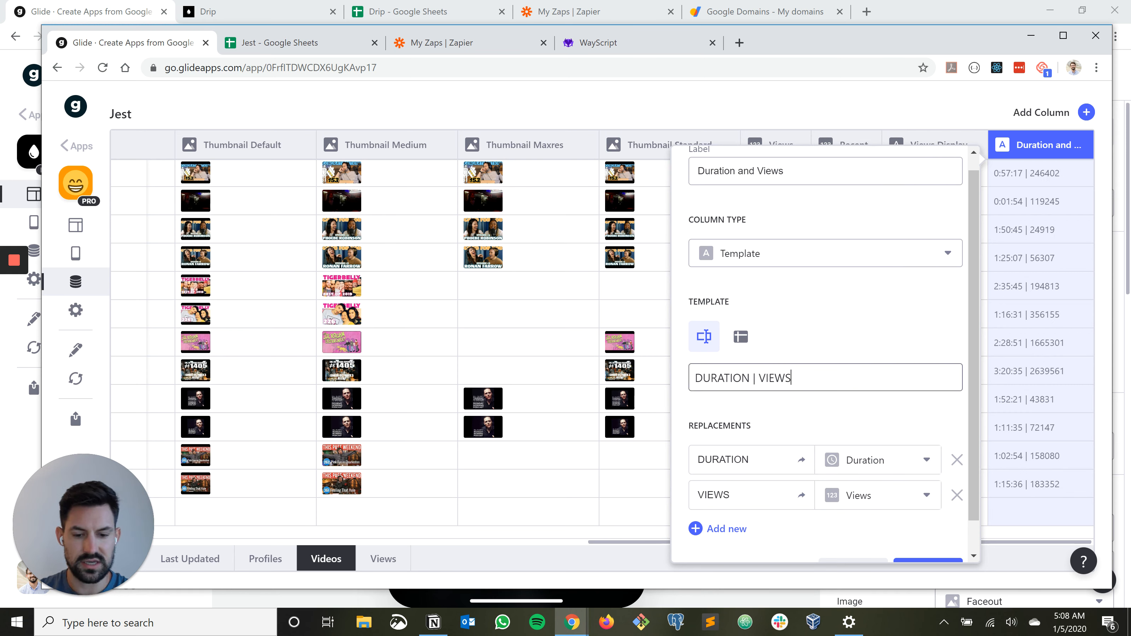
text(views)
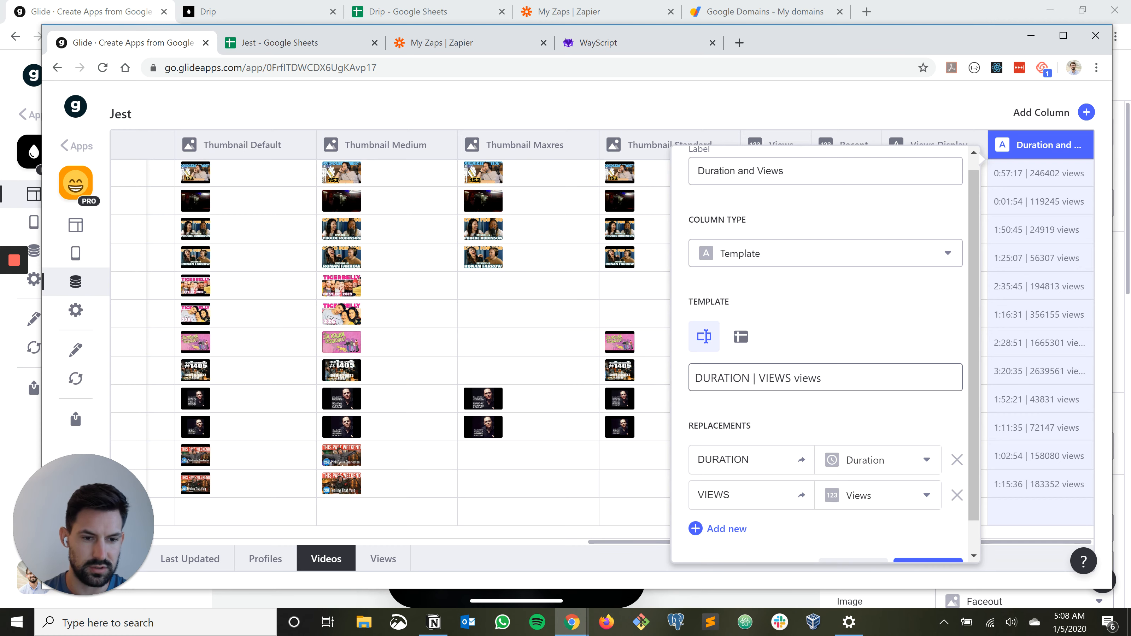
scroll(825, 354, down, 1)
click(927, 533)
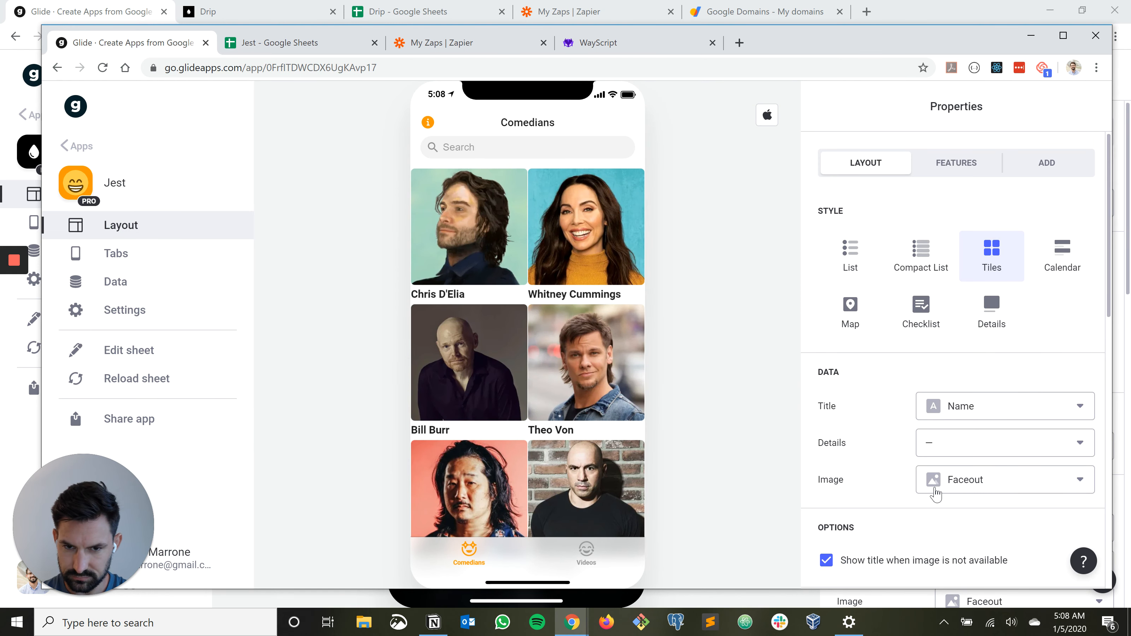
On a comedian's detail screen, set the Details field of the Videos inline list to the Duration and Views column
click(486, 253)
scroll(491, 321, down, 3)
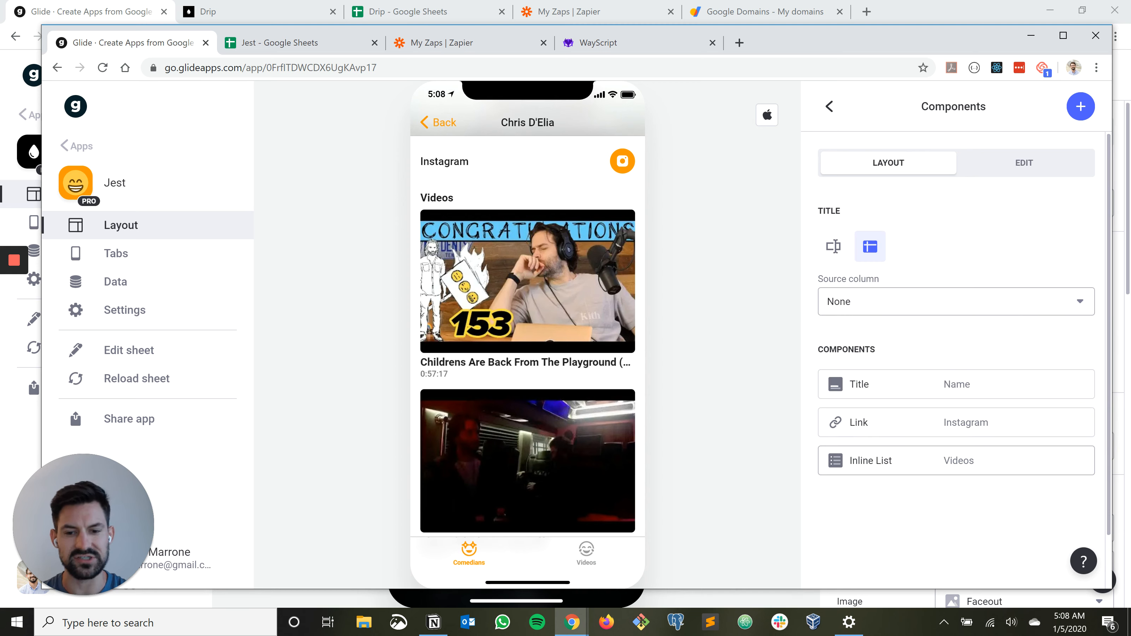
click(1081, 460)
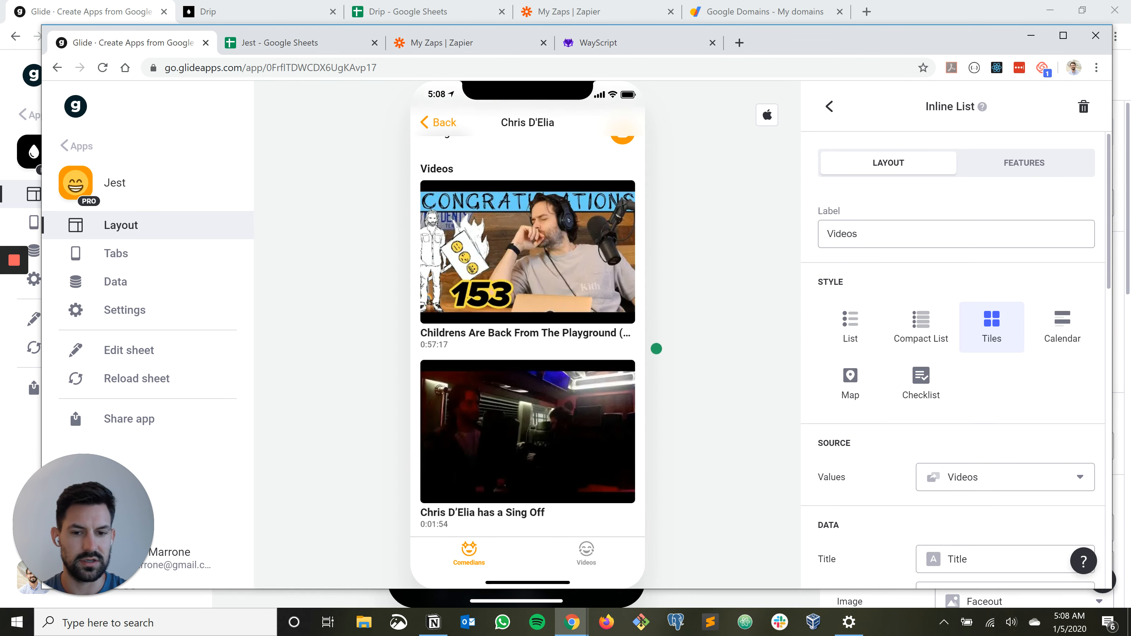
scroll(958, 356, down, 3)
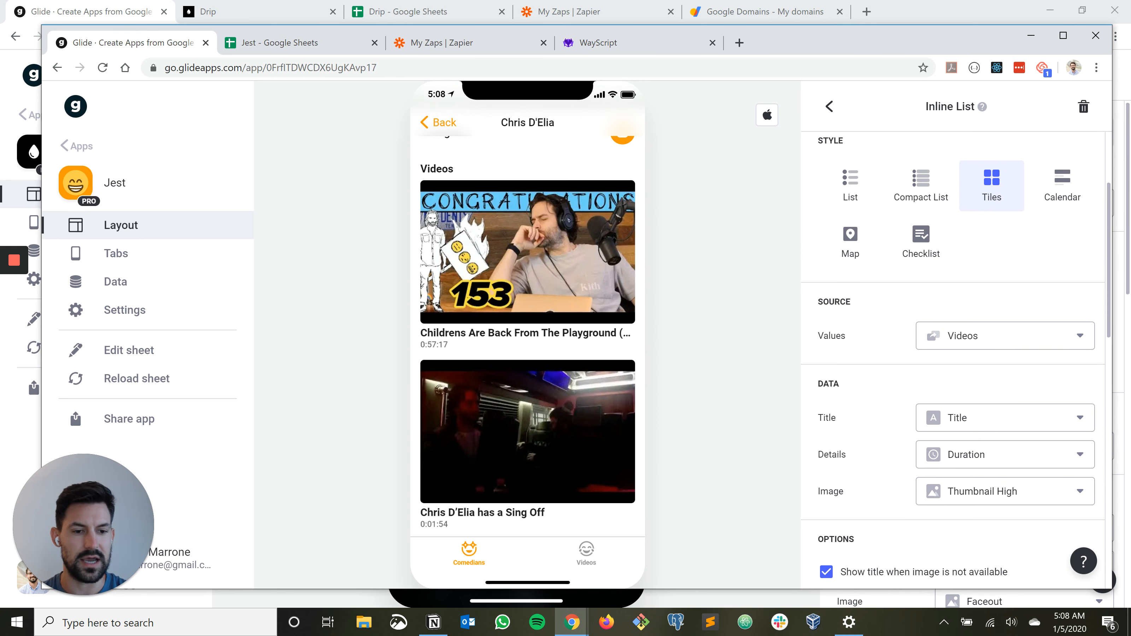
scroll(1002, 321, down, 3)
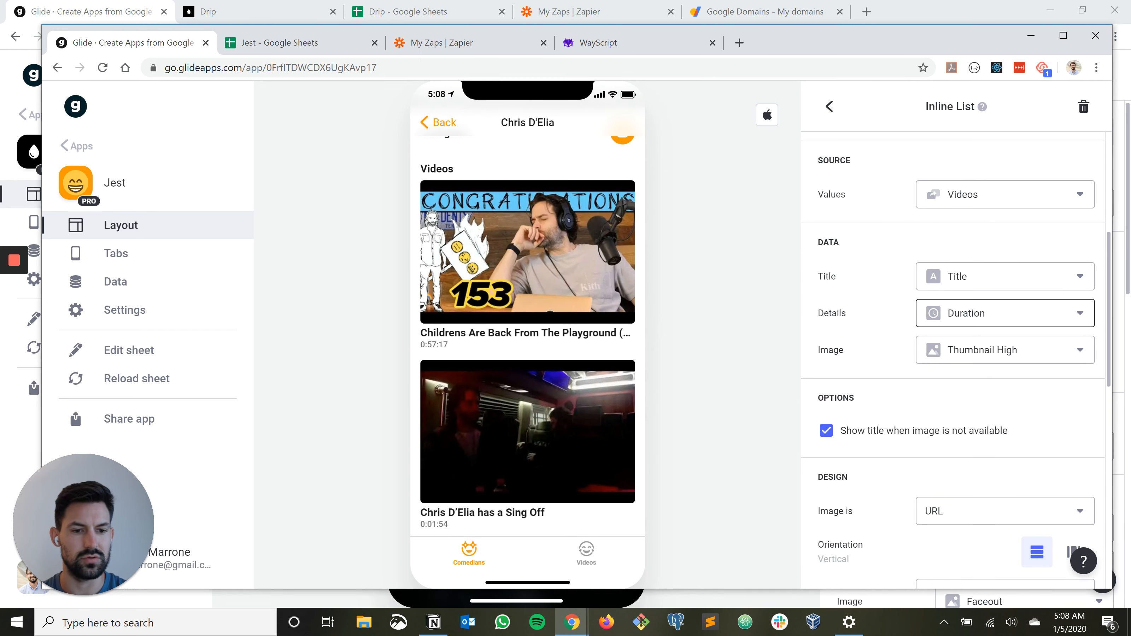
click(1003, 313)
scroll(1002, 404, down, 4)
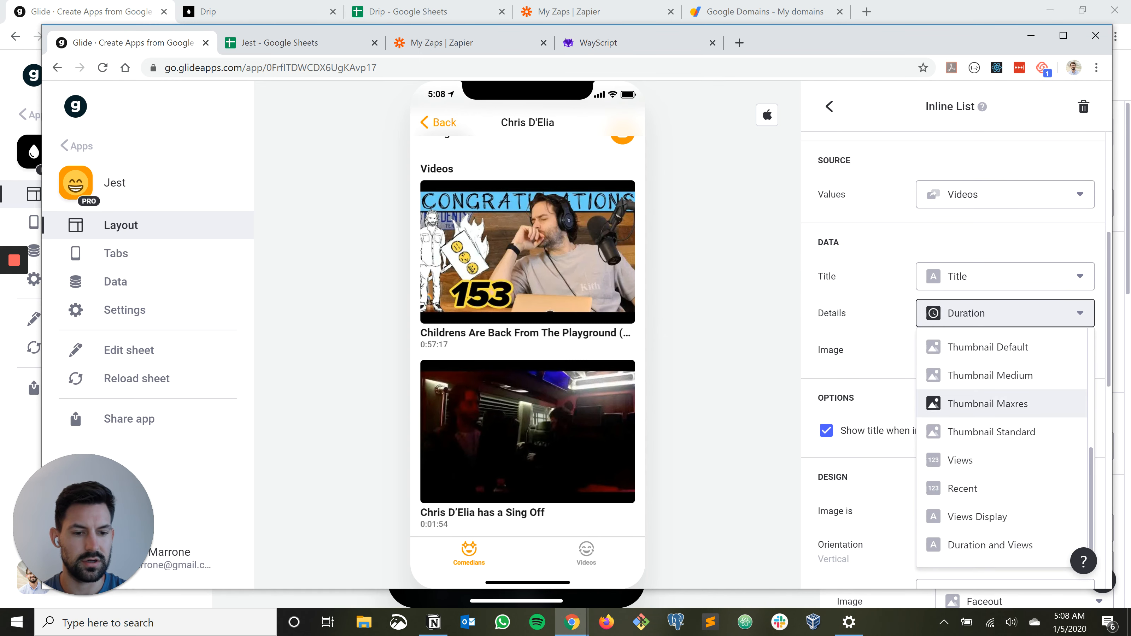
click(990, 545)
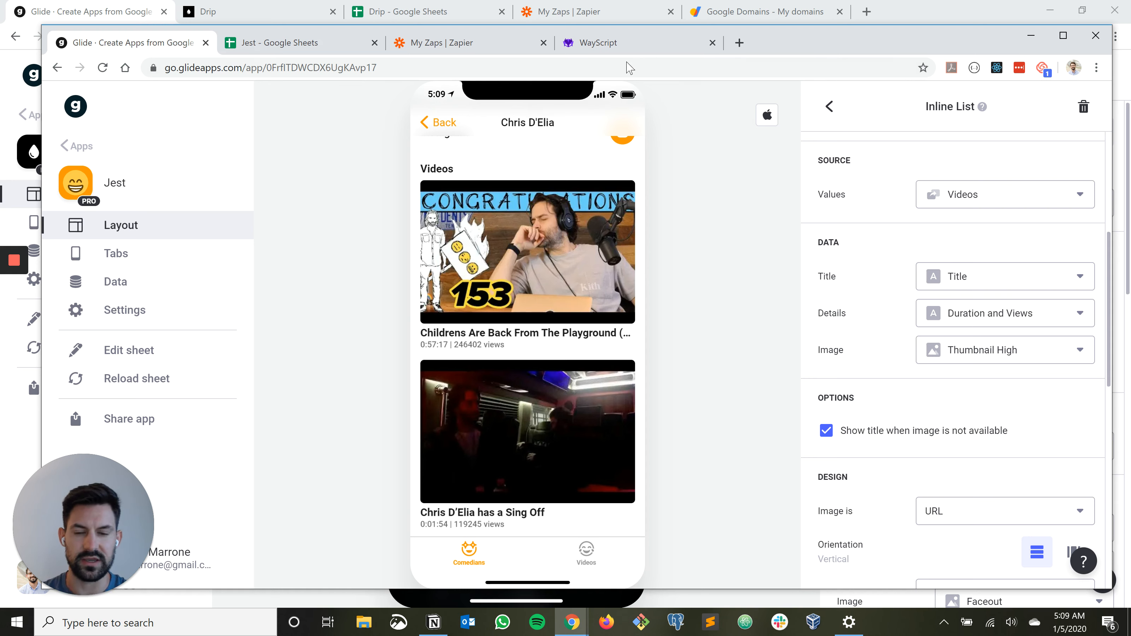
Examine the Views column's values and formula in the Jest spreadsheet in Google Sheets, and return to Glide
click(289, 42)
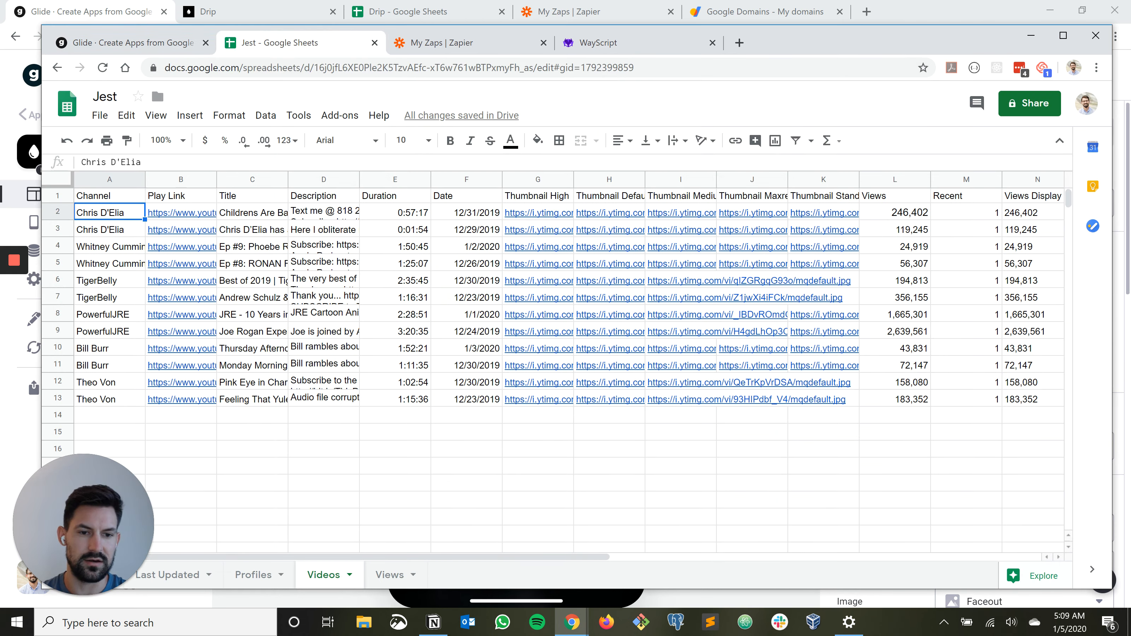
drag(895, 212, 895, 399)
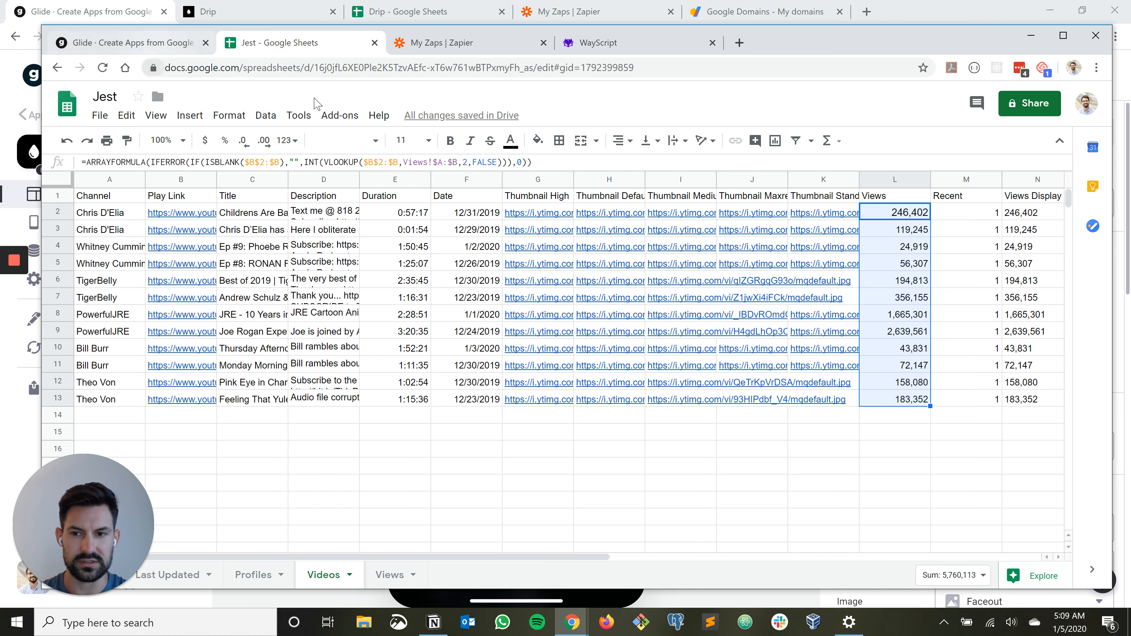
click(144, 43)
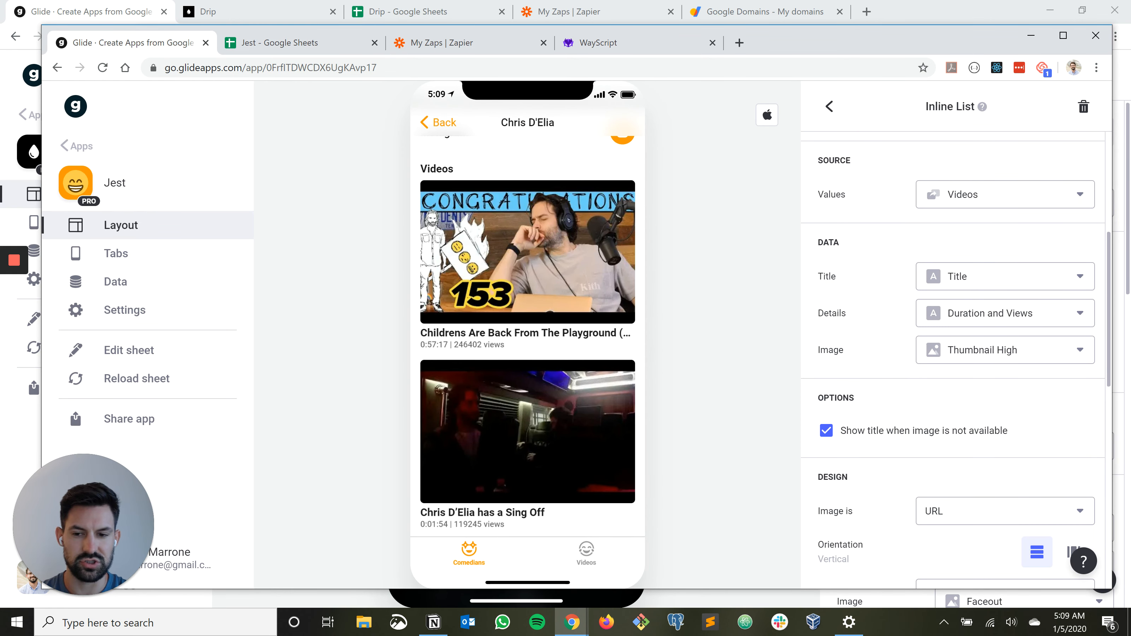
Edit the Duration and Views template column of the Videos table so VIEWS is replaced by the Views Display column, and save it
click(115, 282)
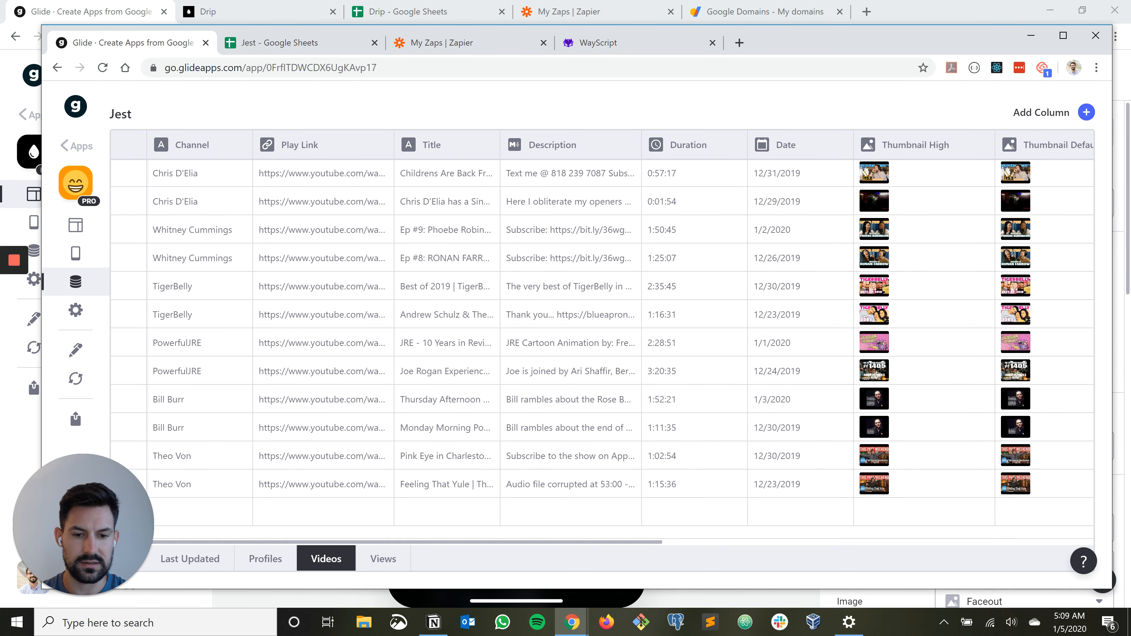
scroll(601, 330, right, 12)
click(1039, 145)
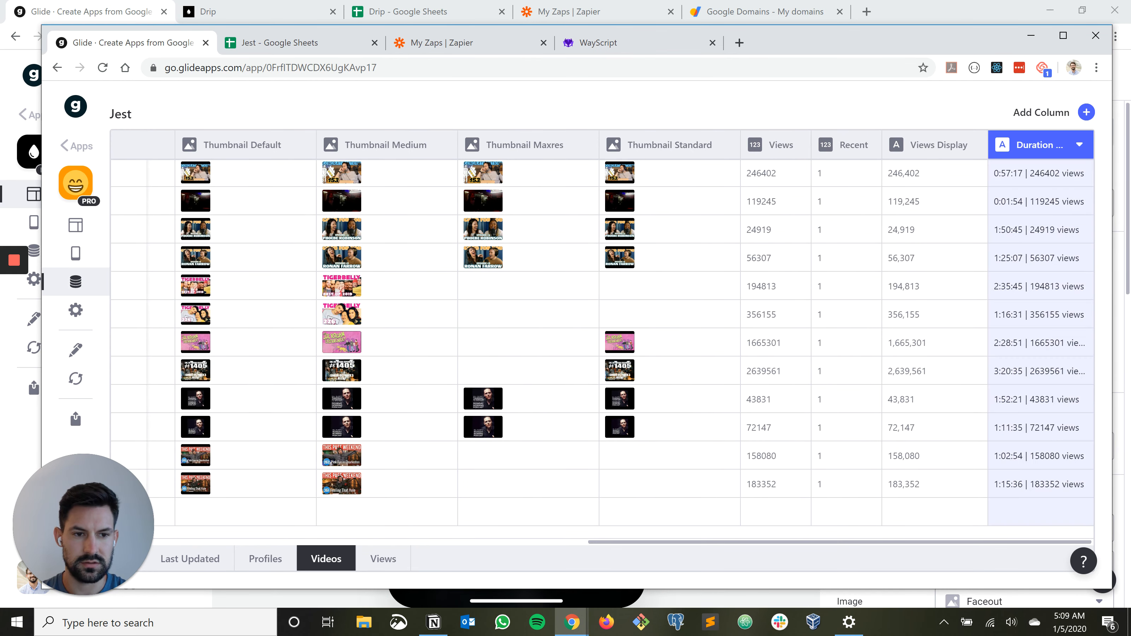
click(1080, 145)
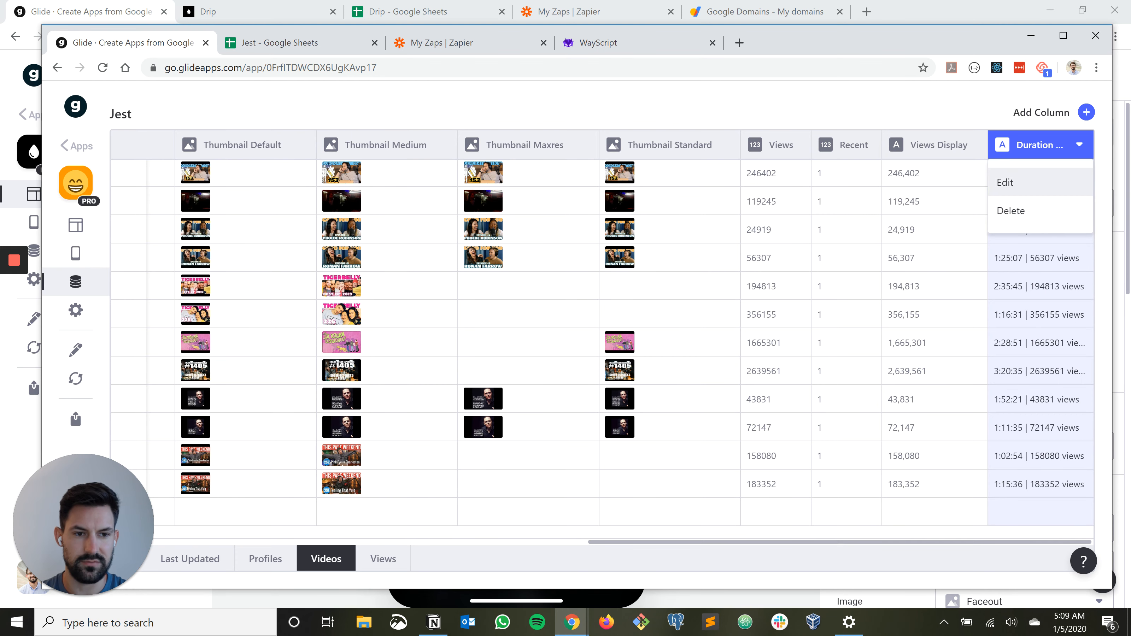
click(1005, 182)
scroll(833, 352, down, 1)
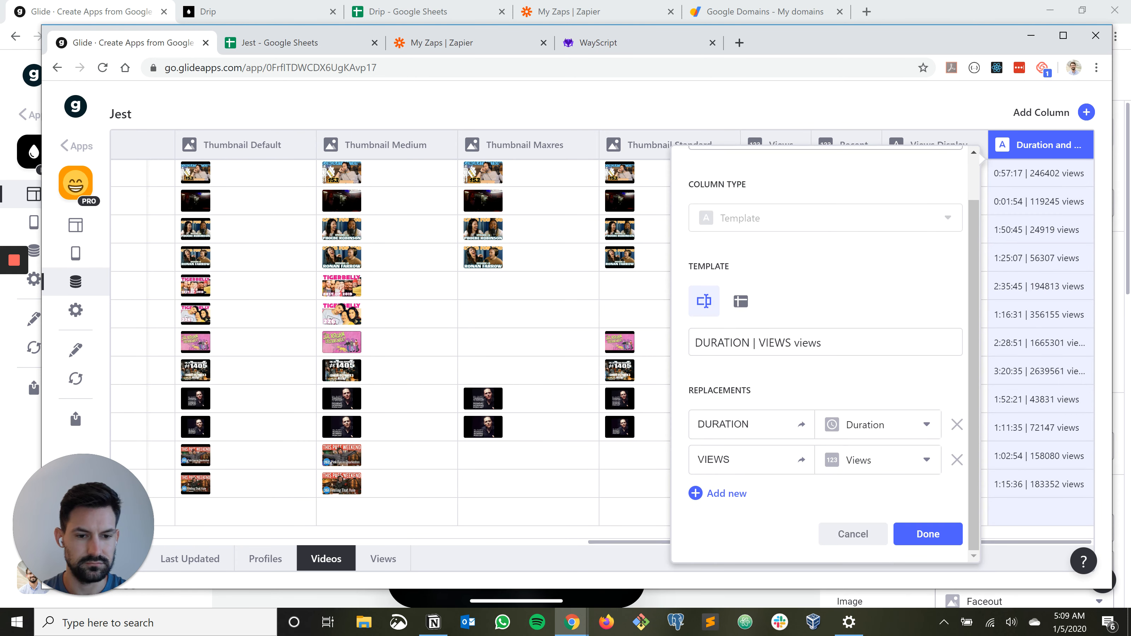
click(878, 460)
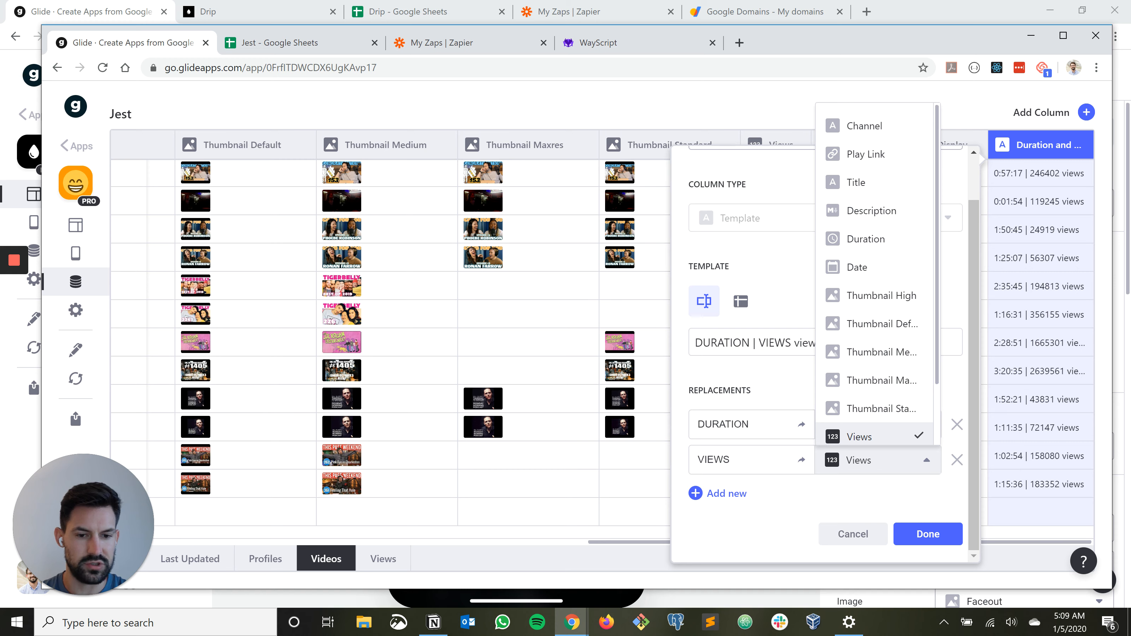
scroll(875, 401, down, 2)
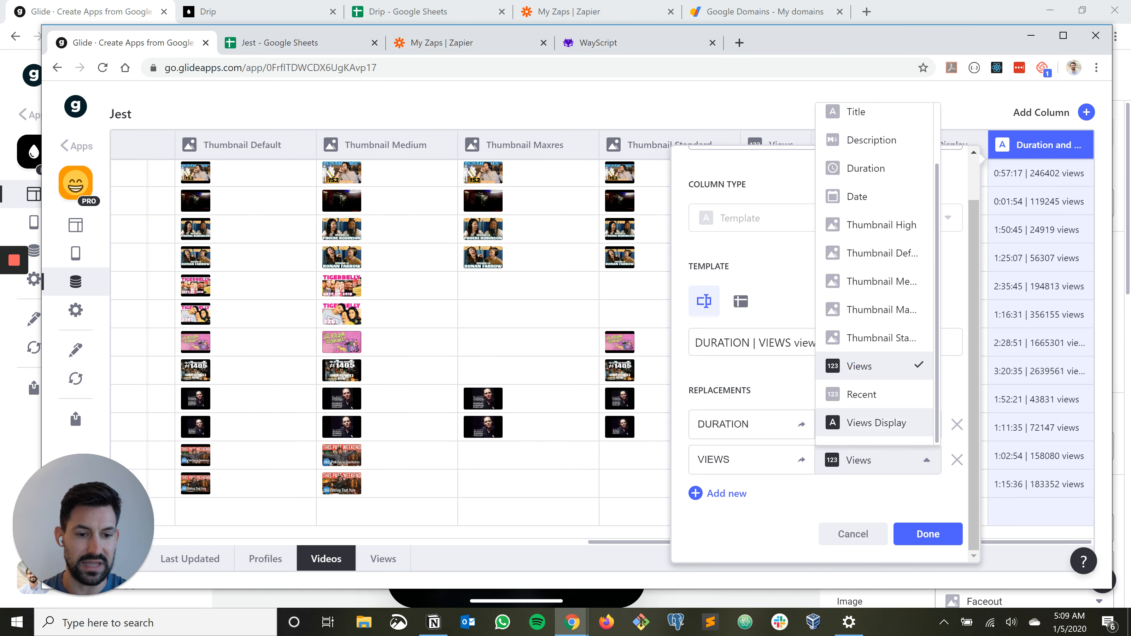
click(877, 423)
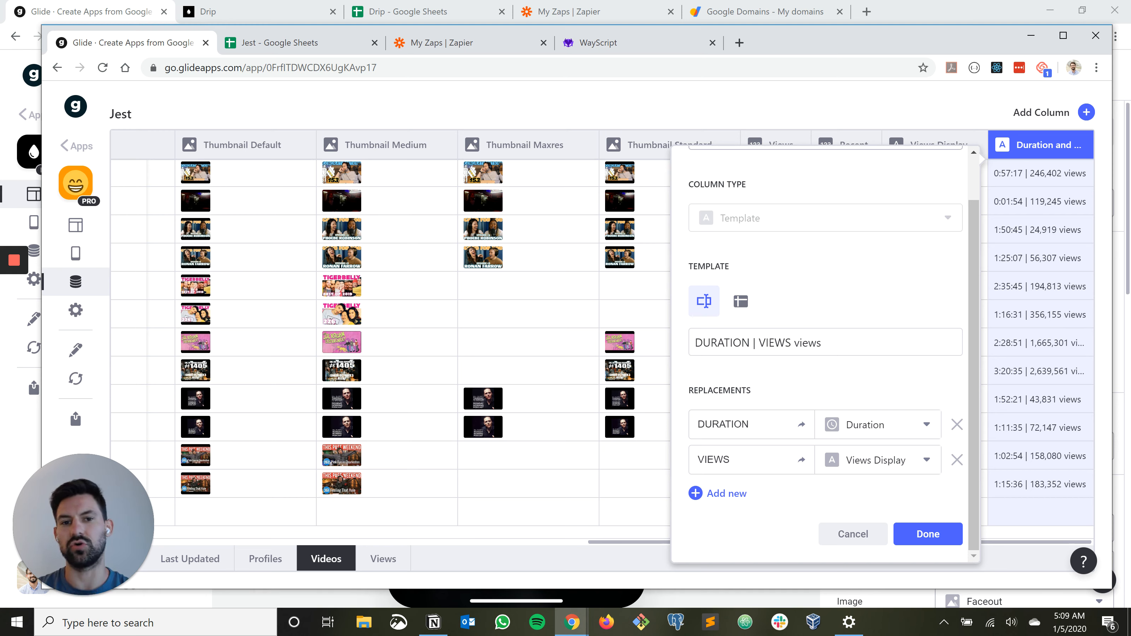
click(928, 534)
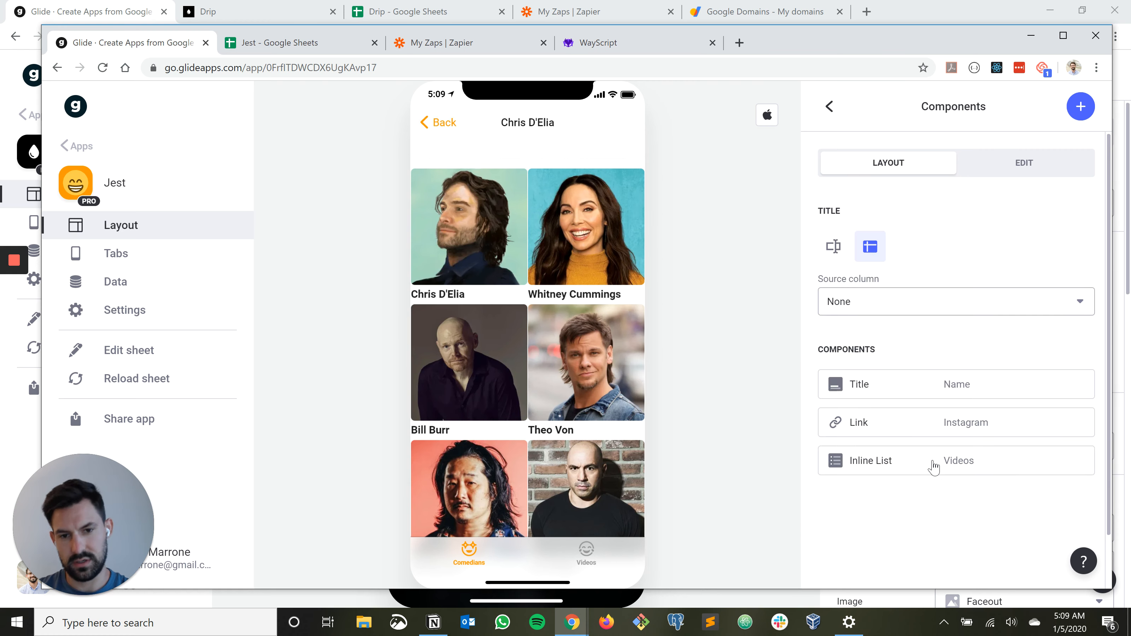
Open the detail screen of the first video in the comedian's Videos list
click(936, 467)
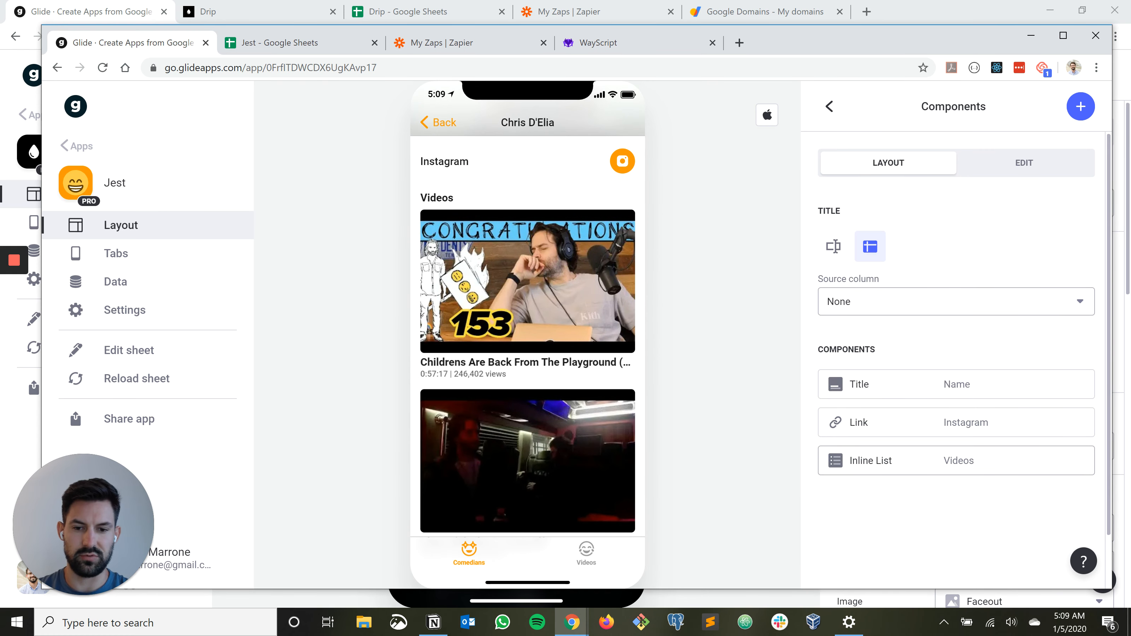
click(491, 321)
click(829, 107)
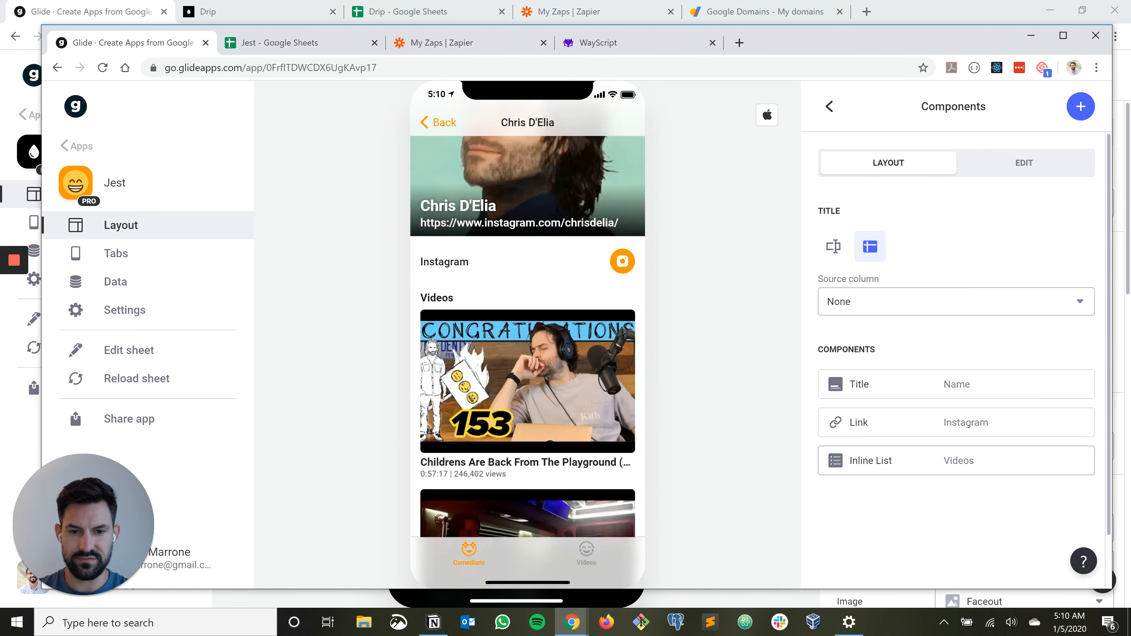
scroll(492, 322, up, 1)
scroll(491, 321, down, 3)
click(492, 321)
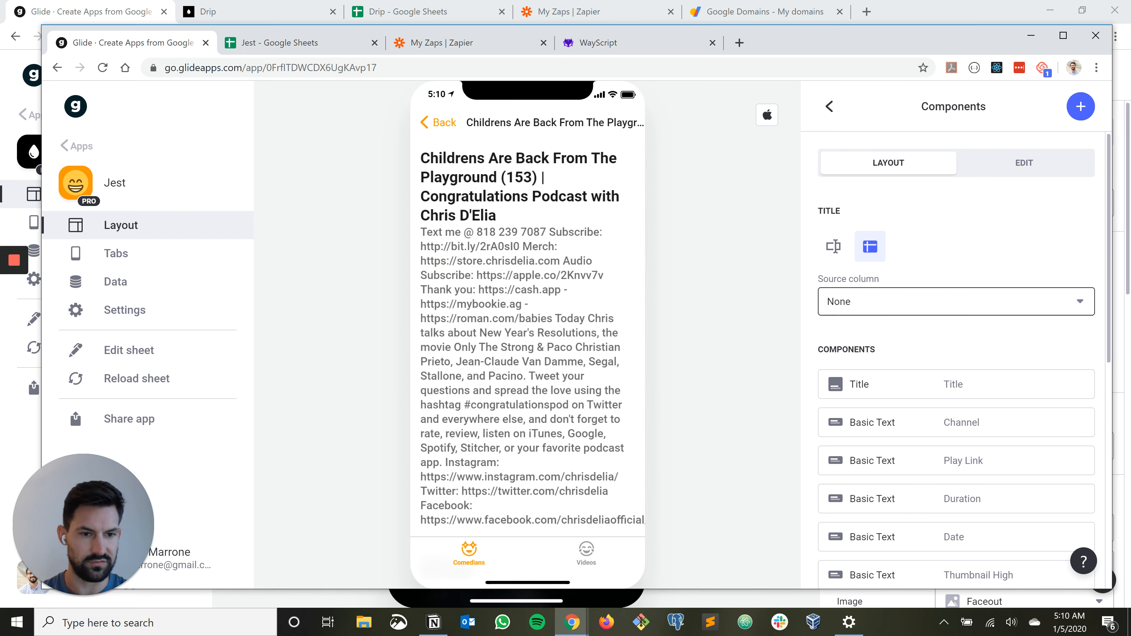
click(956, 301)
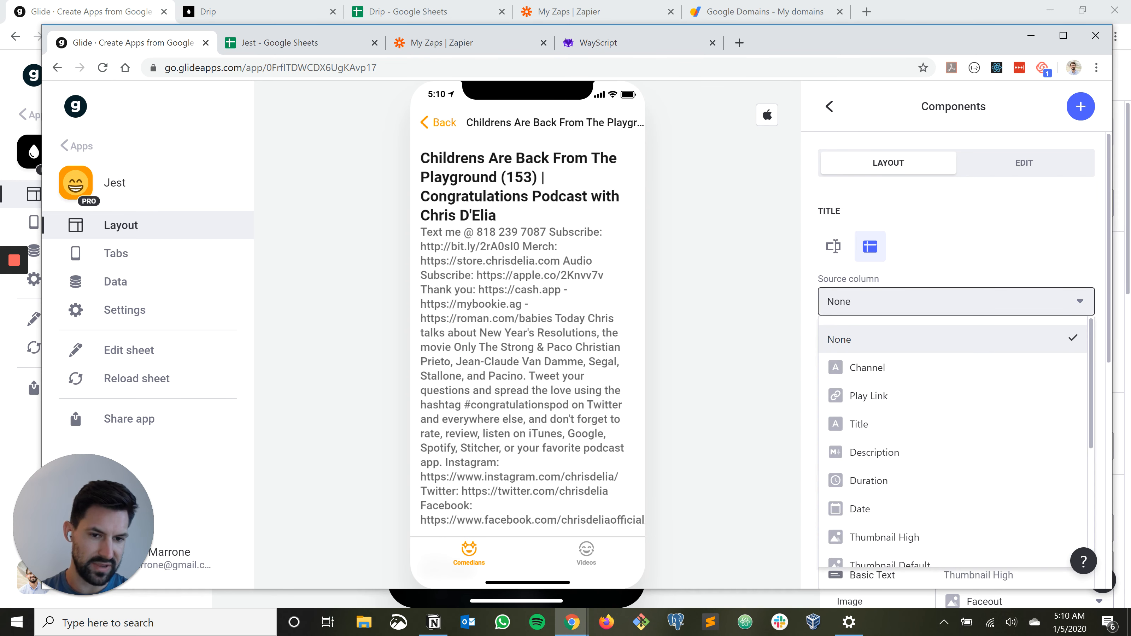
scroll(891, 458, down, 5)
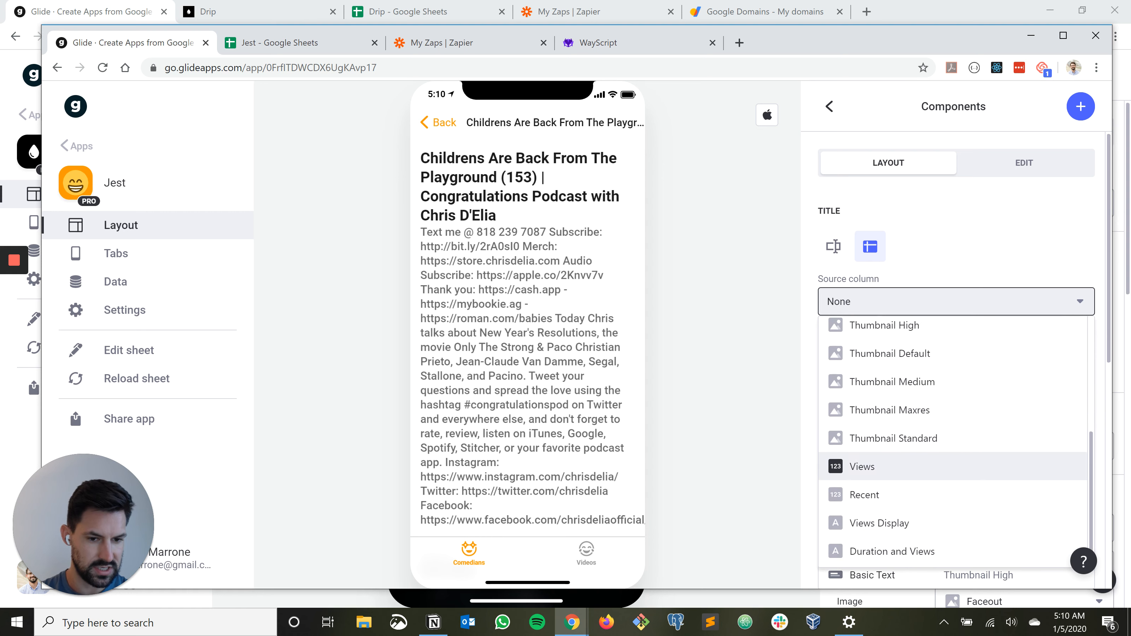
click(962, 263)
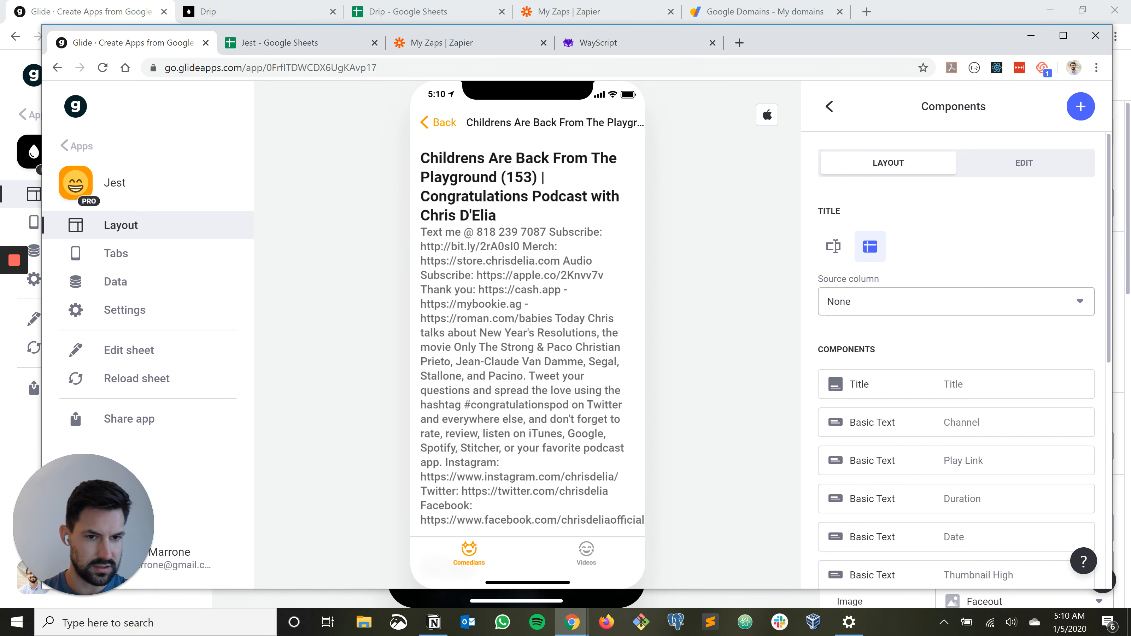
Remove all existing components from the video detail screen, from the Title down to the Views Display text
scroll(957, 336, down, 8)
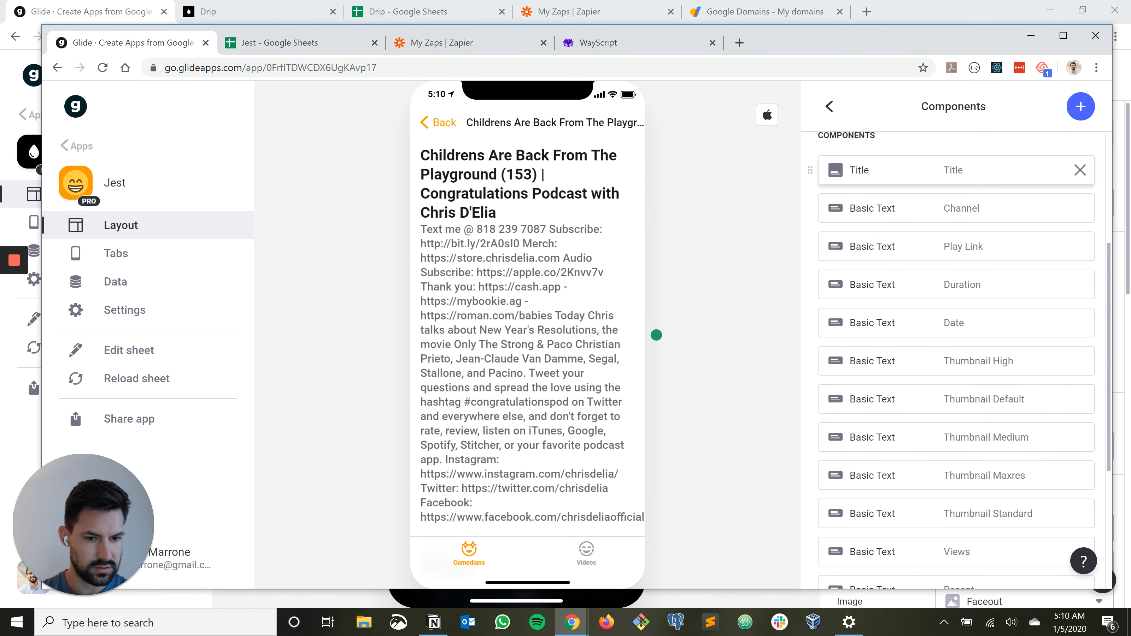
scroll(957, 290, up, 5)
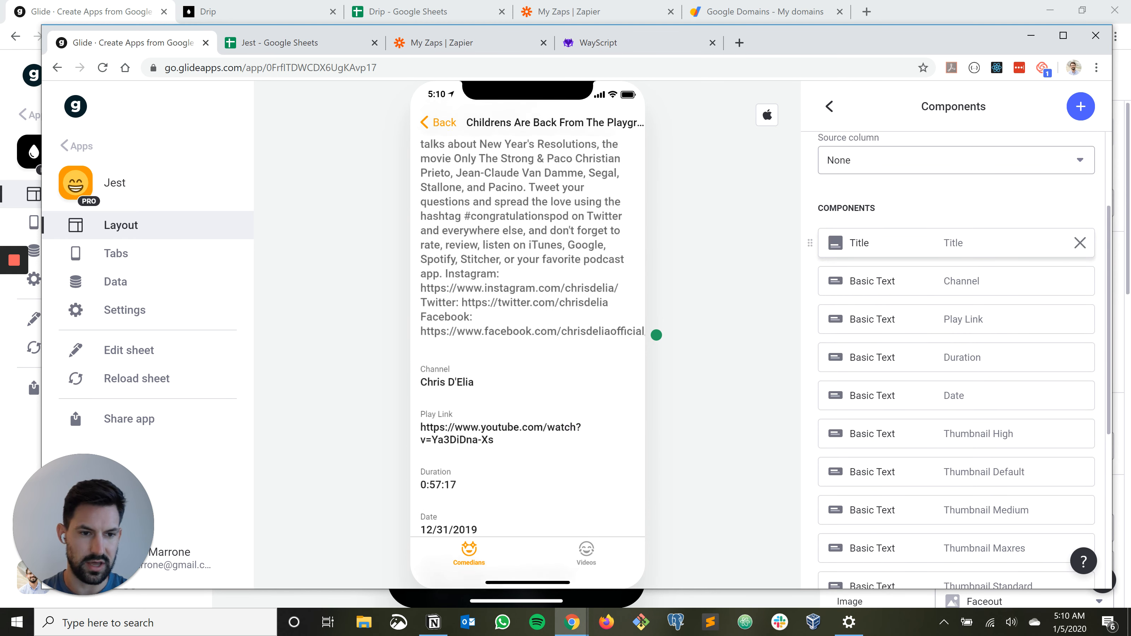
scroll(957, 357, down, 6)
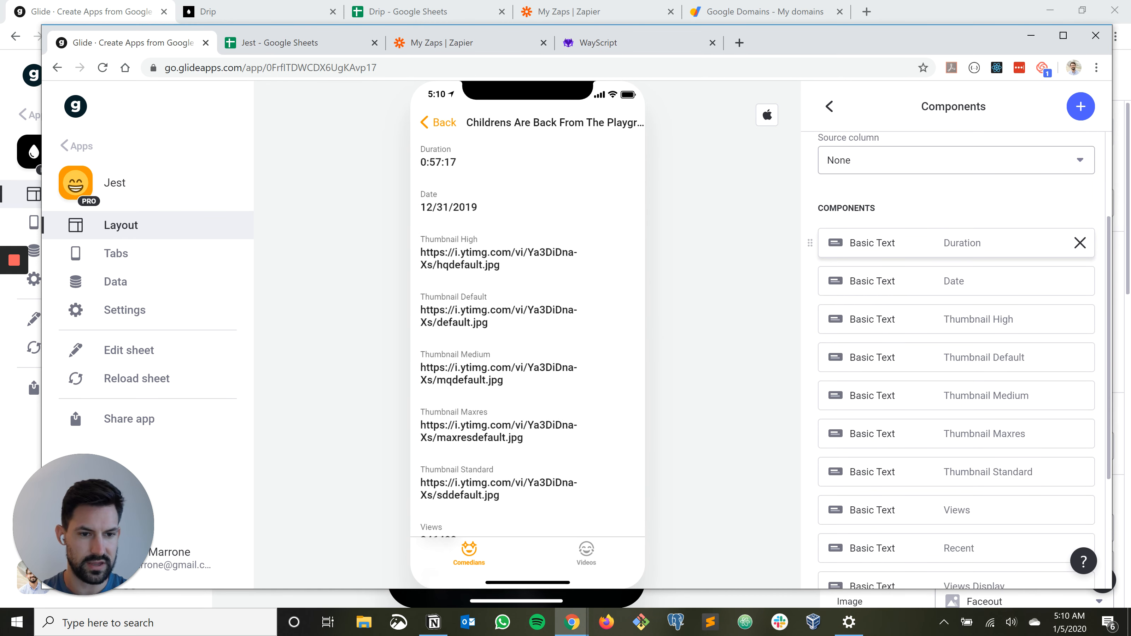
click(1080, 243)
click(1080, 243)
click(1080, 243)
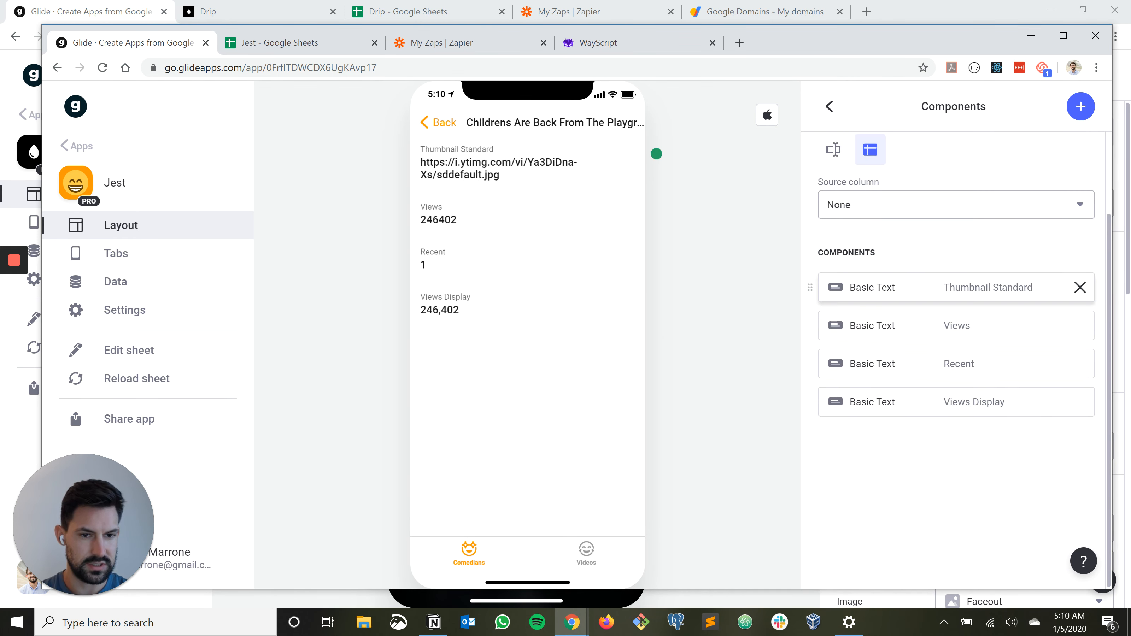
click(1081, 288)
click(1081, 325)
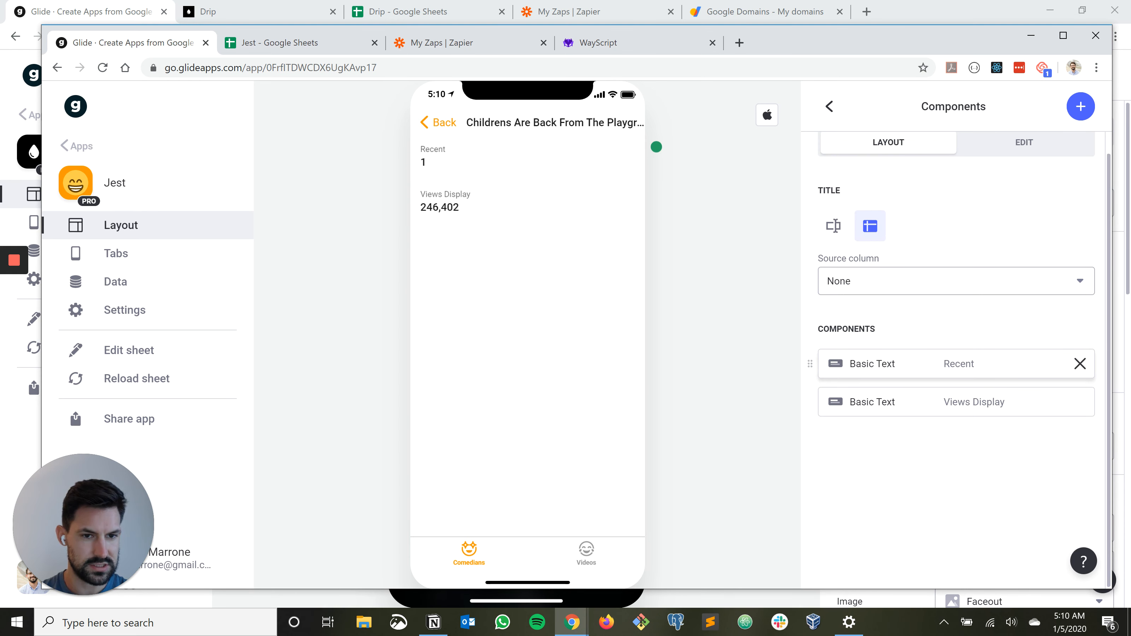
click(1081, 364)
click(1080, 384)
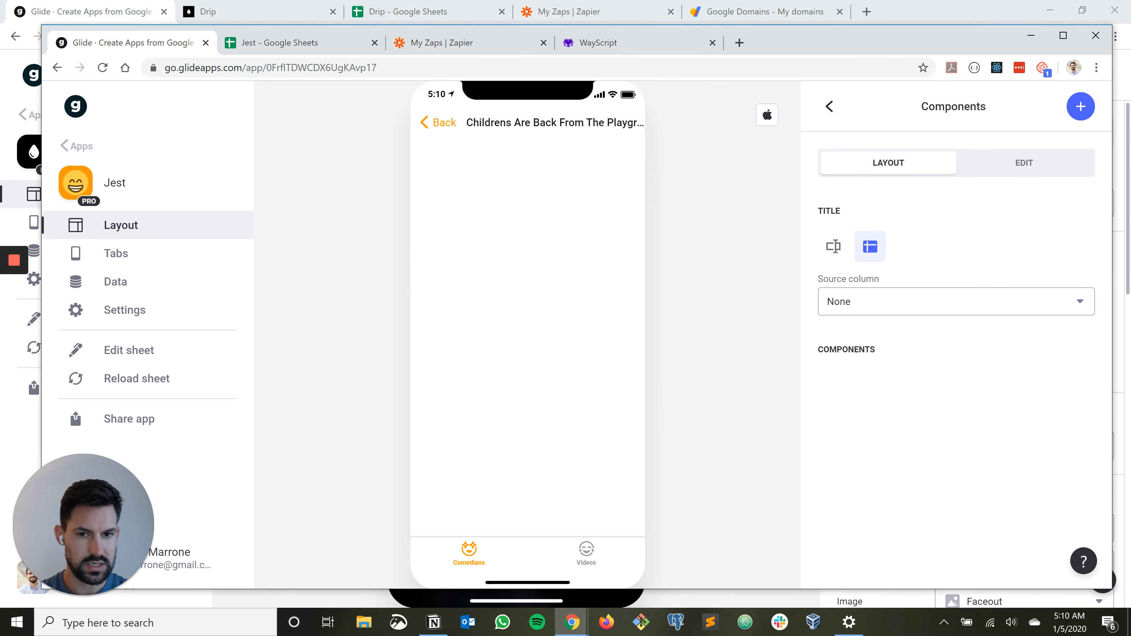
Add a Video component that uses the Play Link column to the empty video detail screen
click(1081, 107)
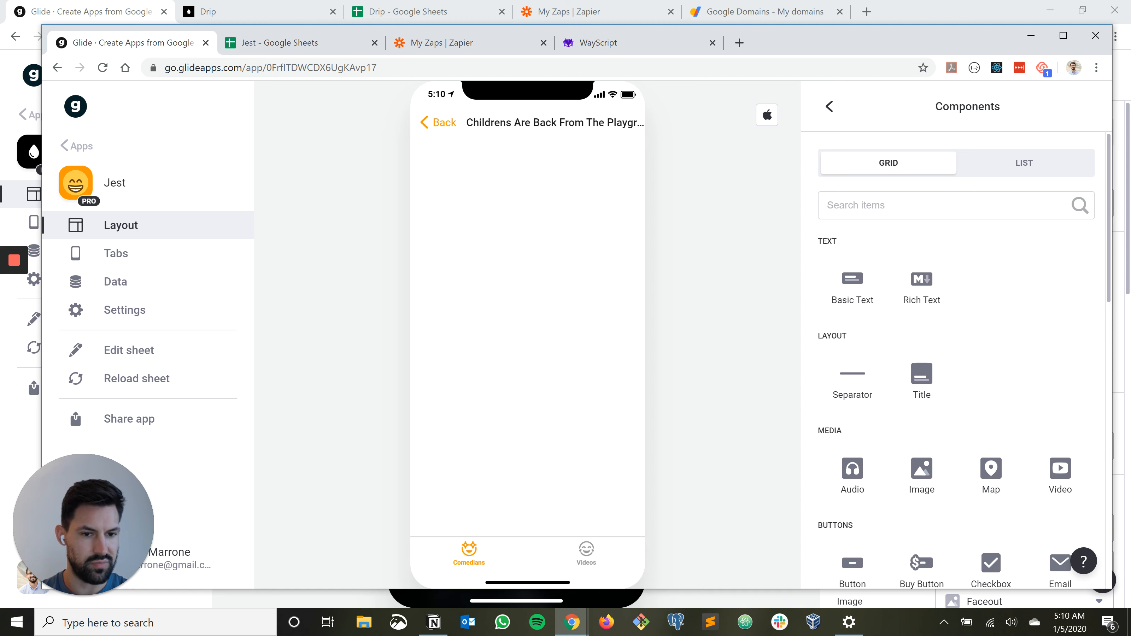
scroll(962, 369, down, 5)
click(1059, 263)
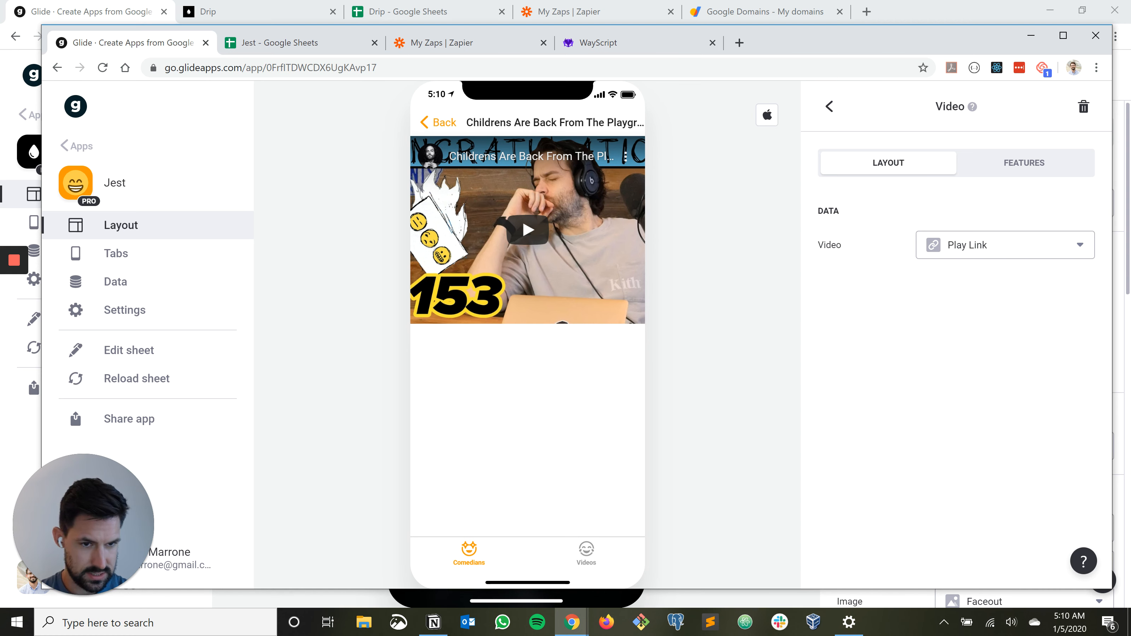
click(1023, 163)
click(889, 163)
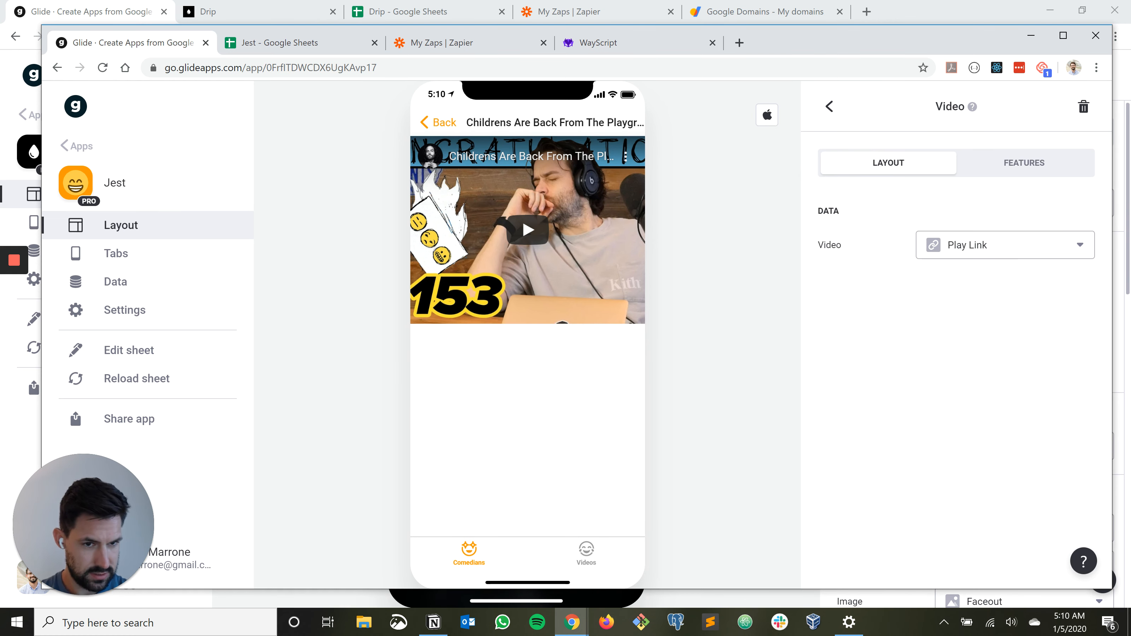
click(829, 107)
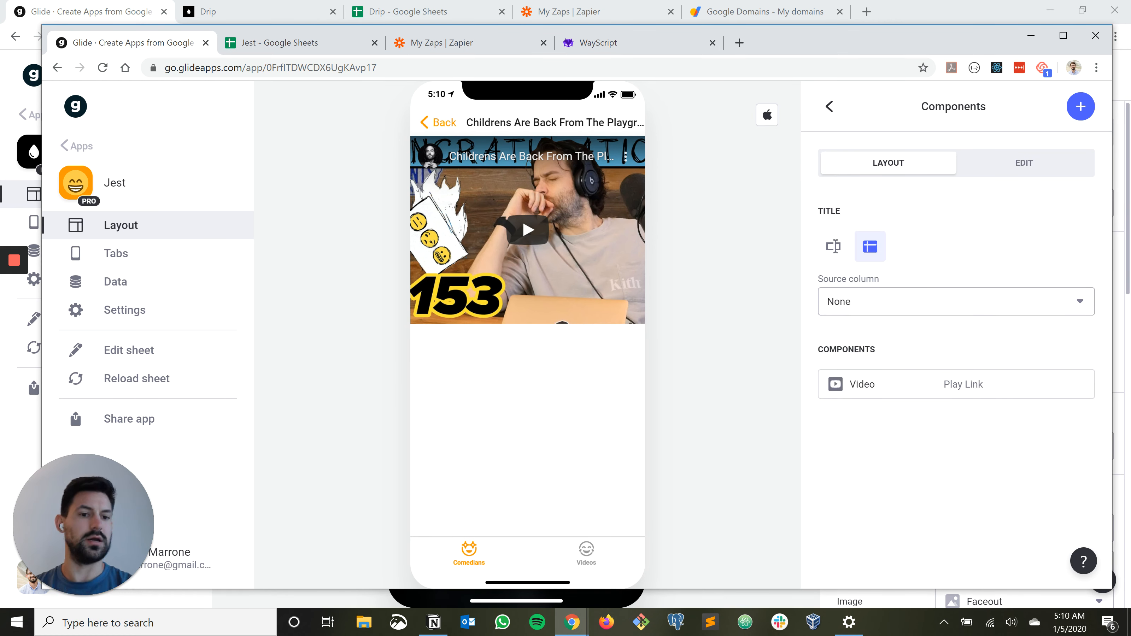
Add a Title component below the video, with its Title field set to the Title column
click(1080, 107)
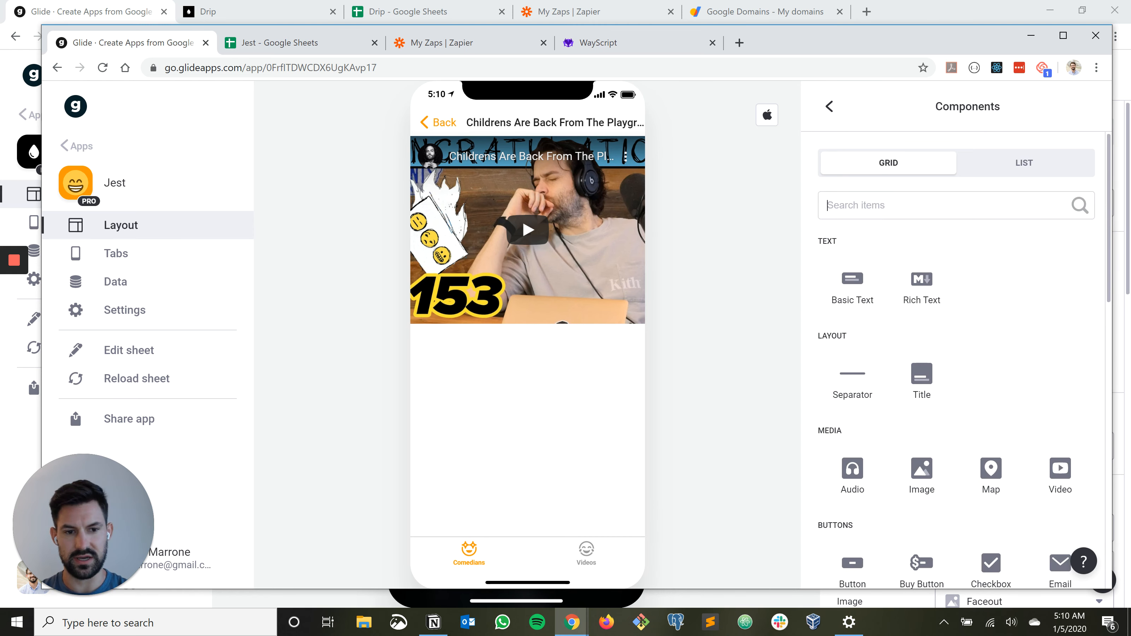
scroll(922, 311, down, 2)
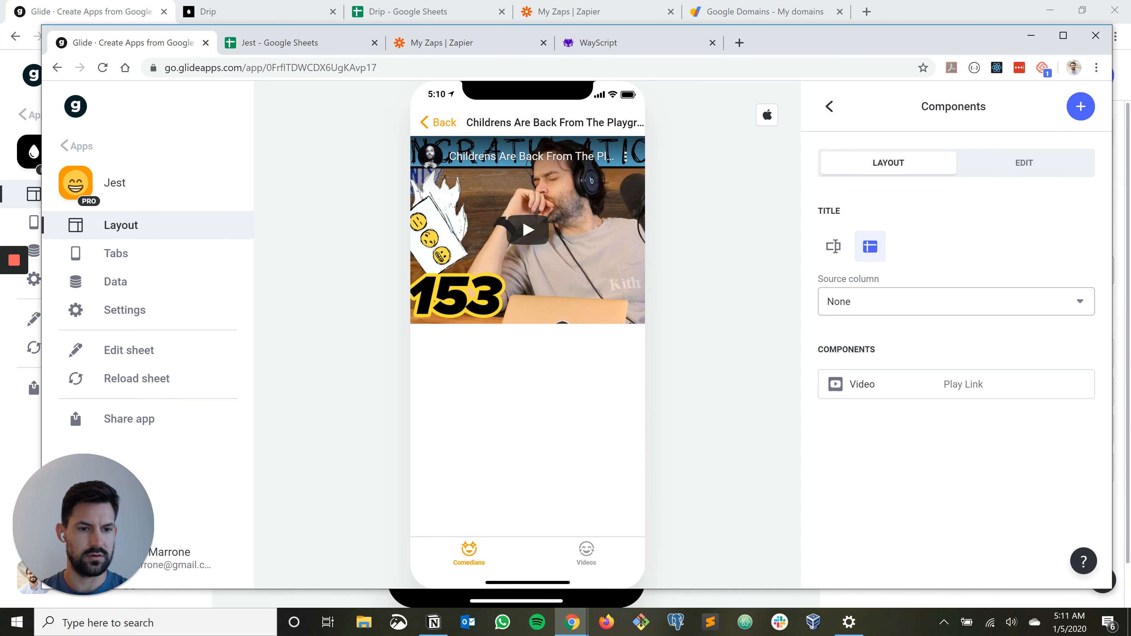
click(1080, 107)
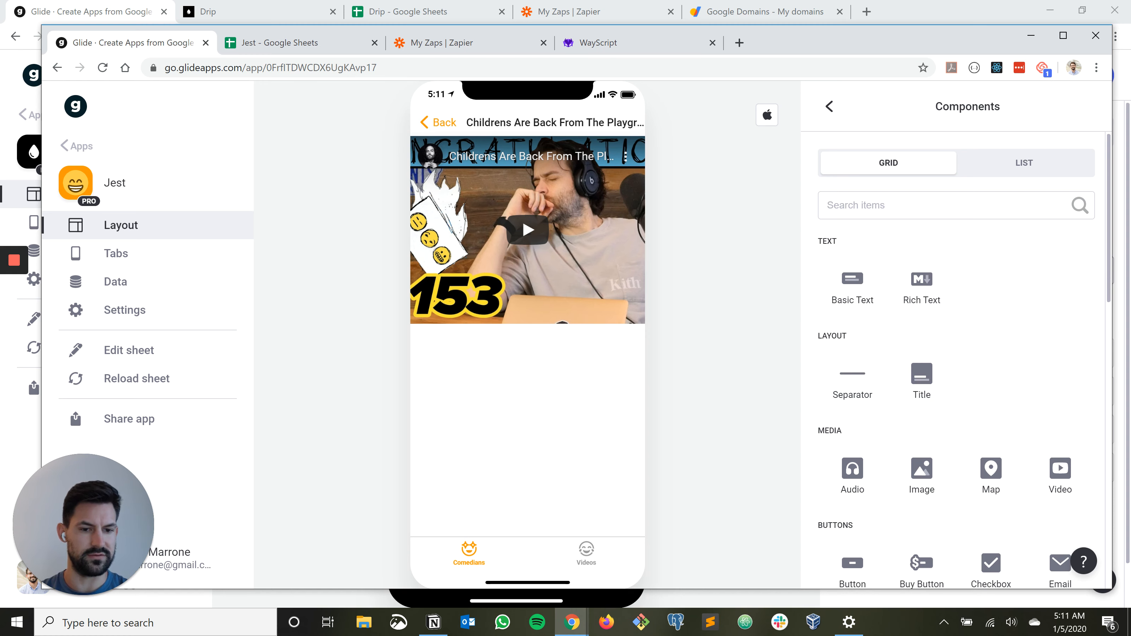
click(922, 379)
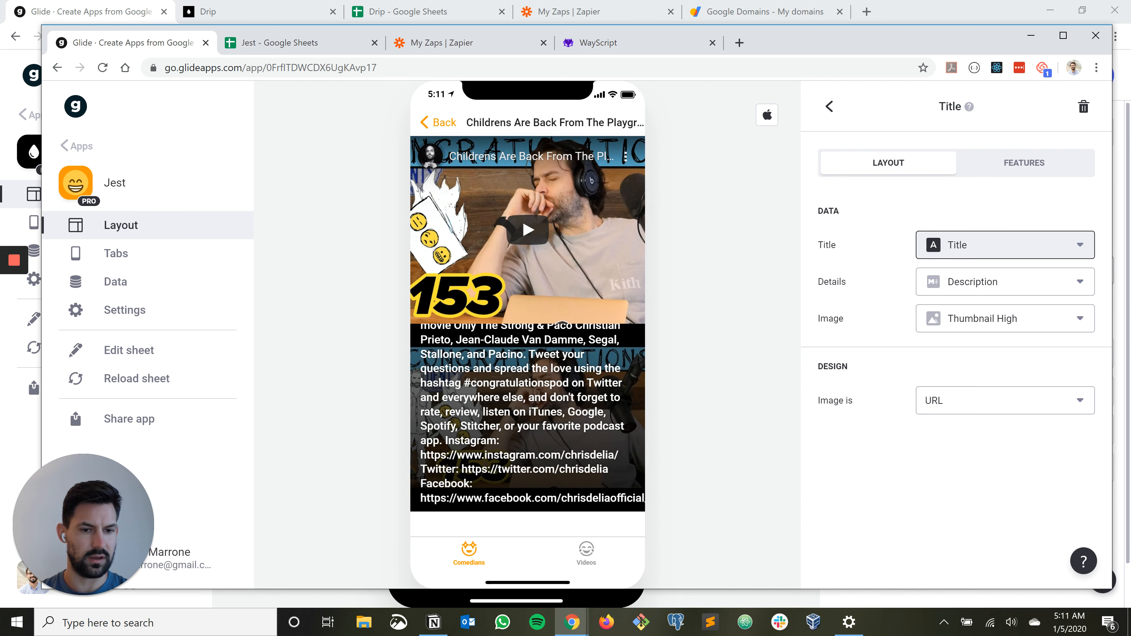
click(1002, 244)
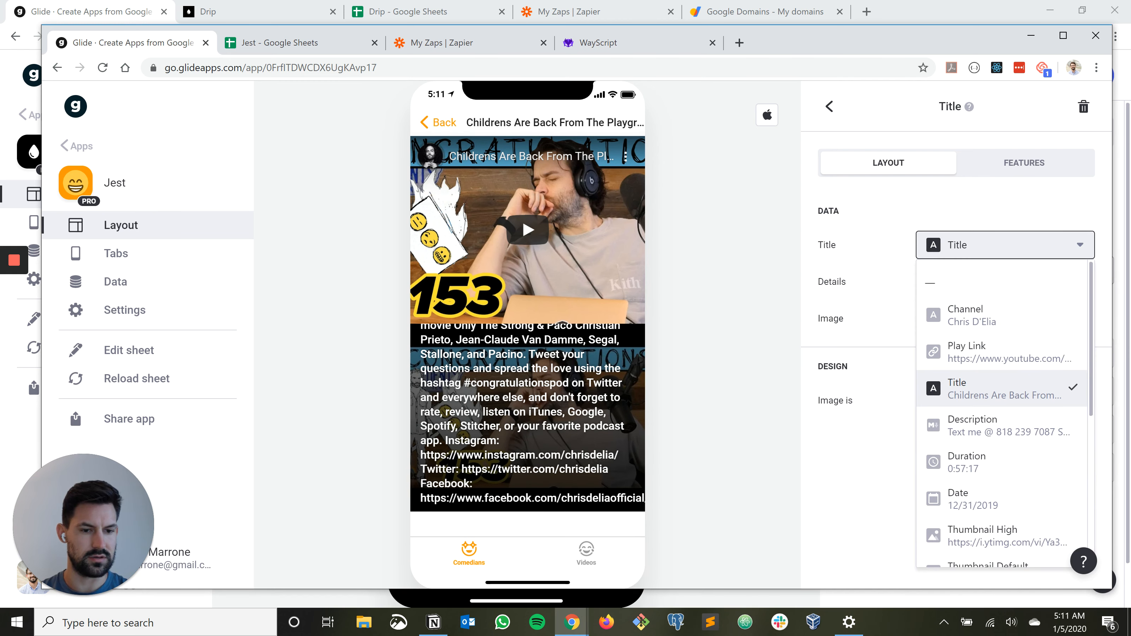
click(1002, 384)
Clear the Details and Image fields of the Title component and return to the screen's component list
click(1003, 282)
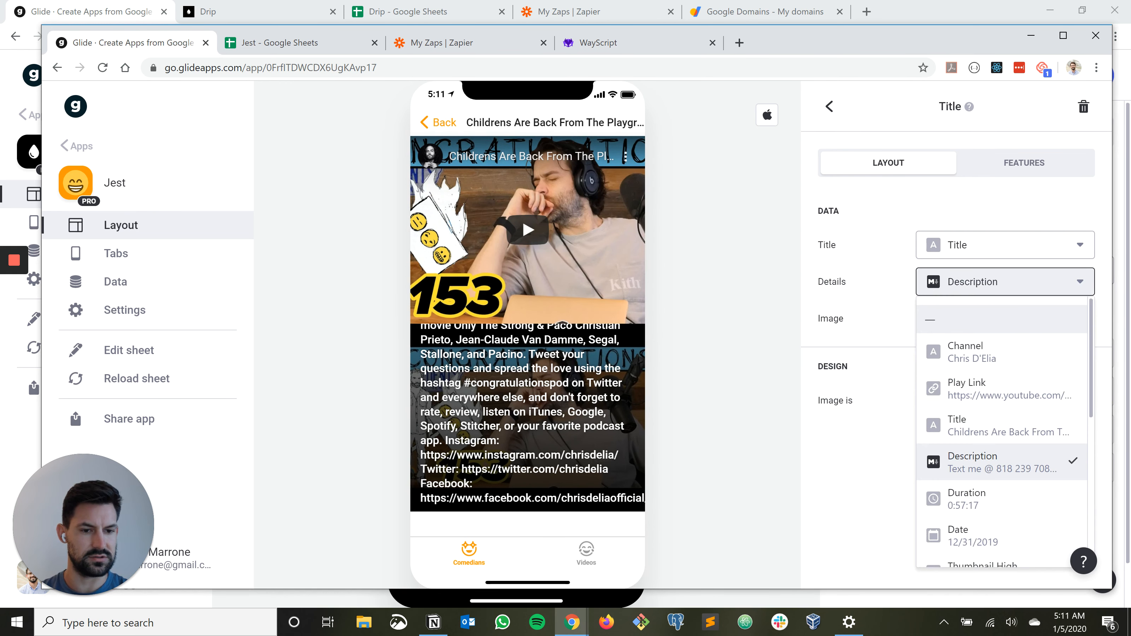
click(1002, 320)
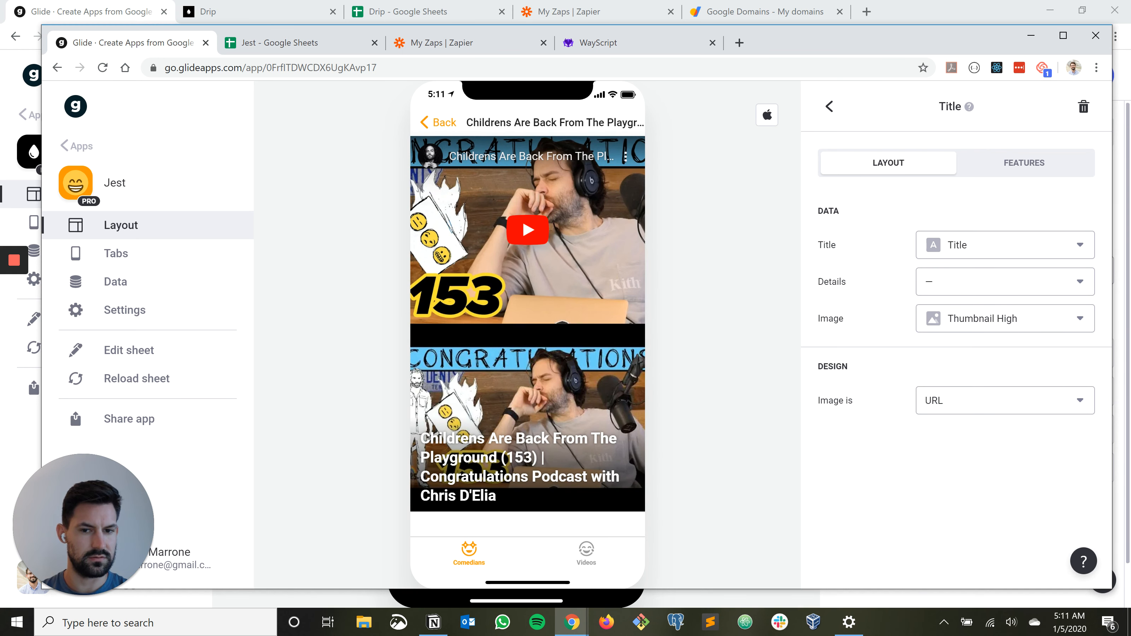
click(1002, 318)
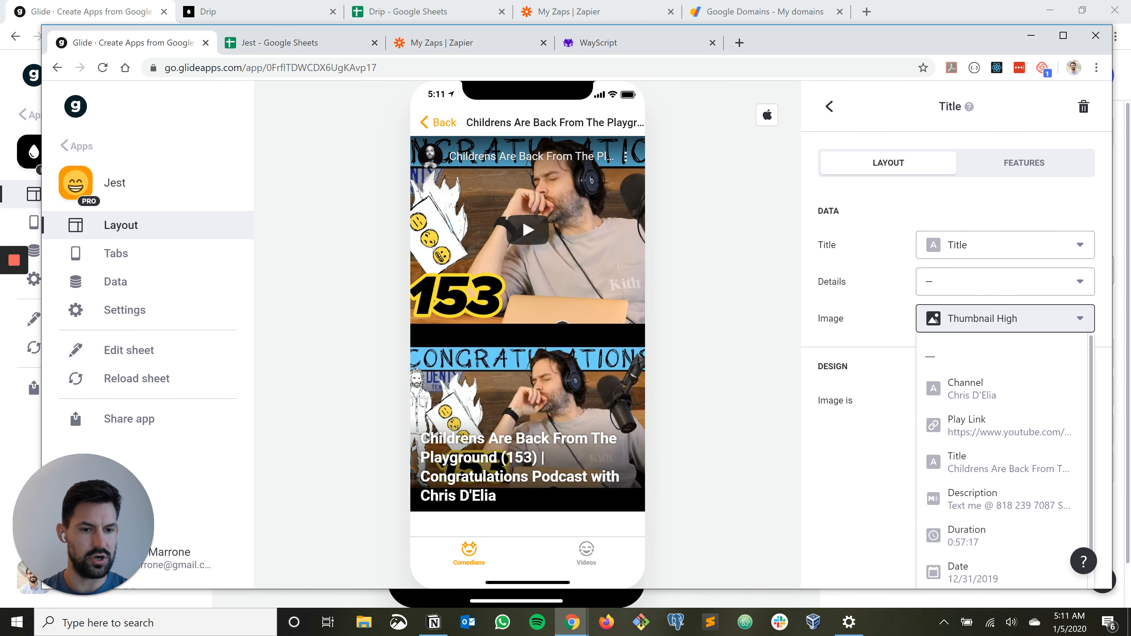
click(980, 356)
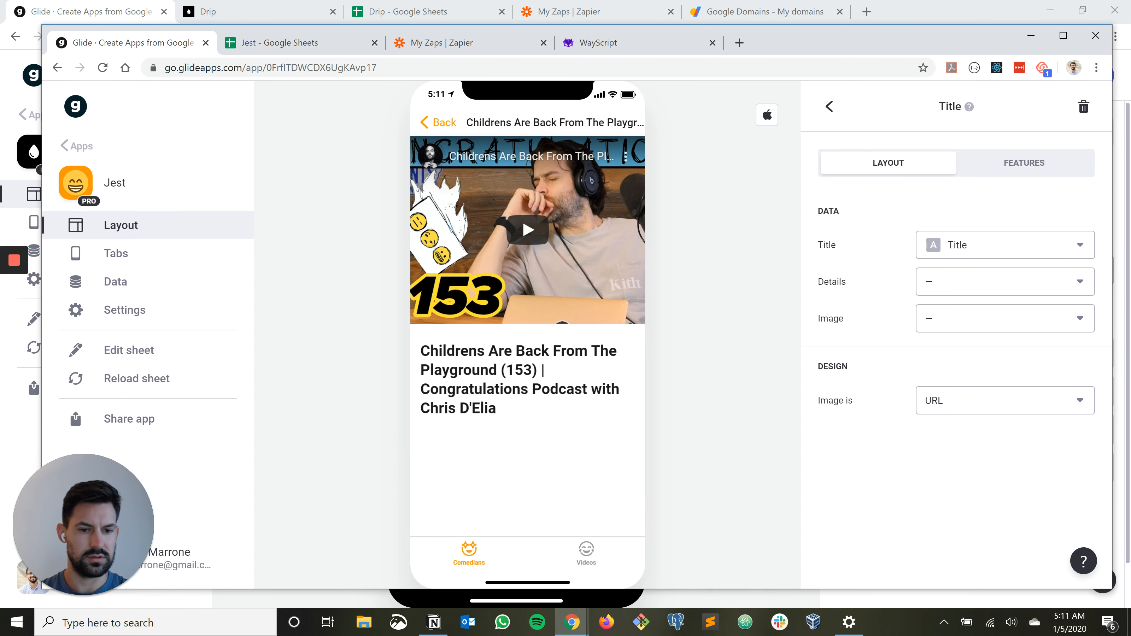
click(1005, 400)
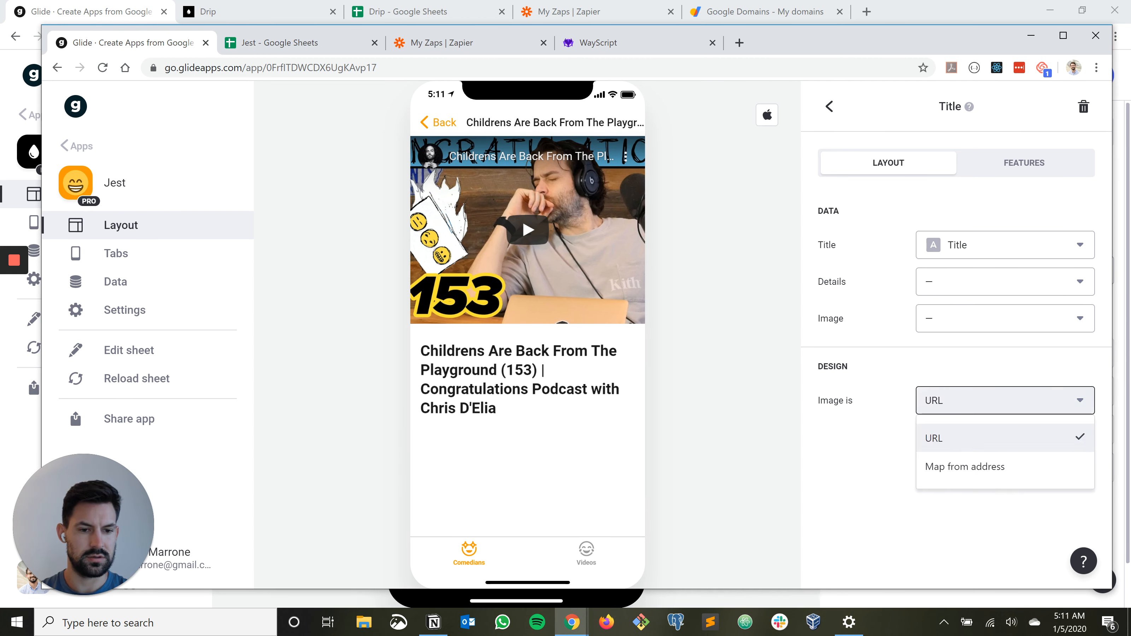
click(1006, 401)
click(1024, 163)
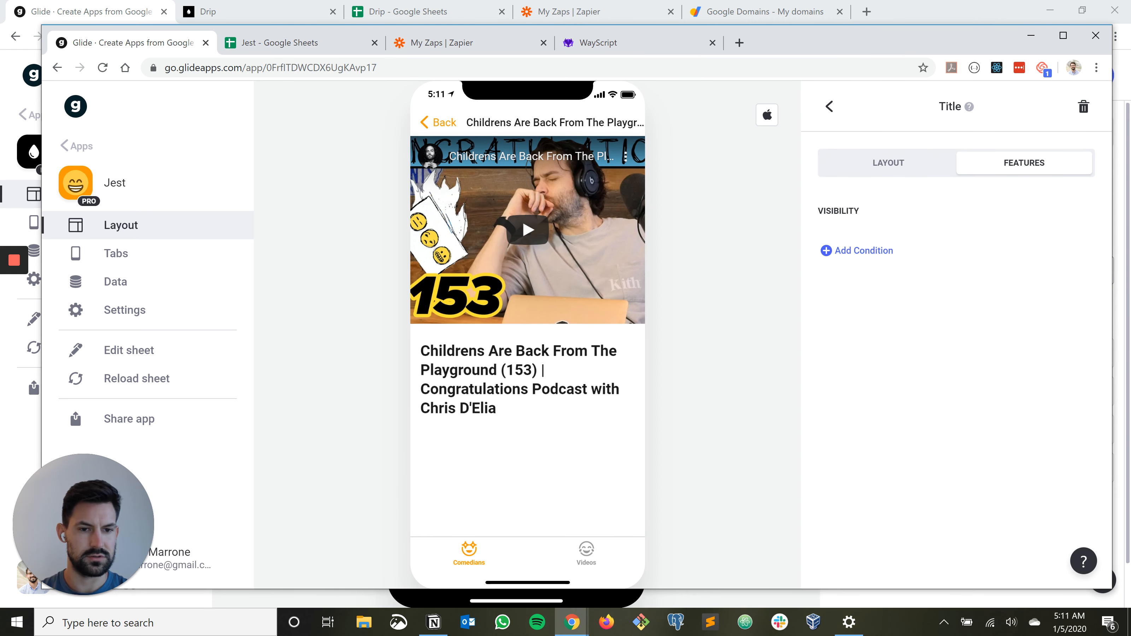
click(888, 163)
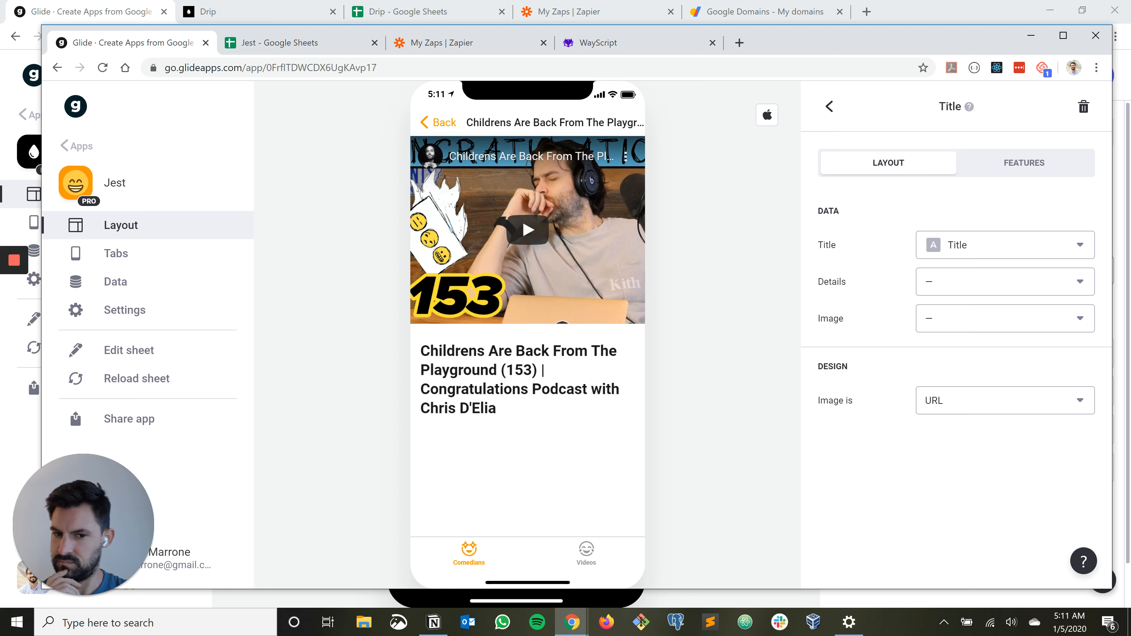
click(829, 106)
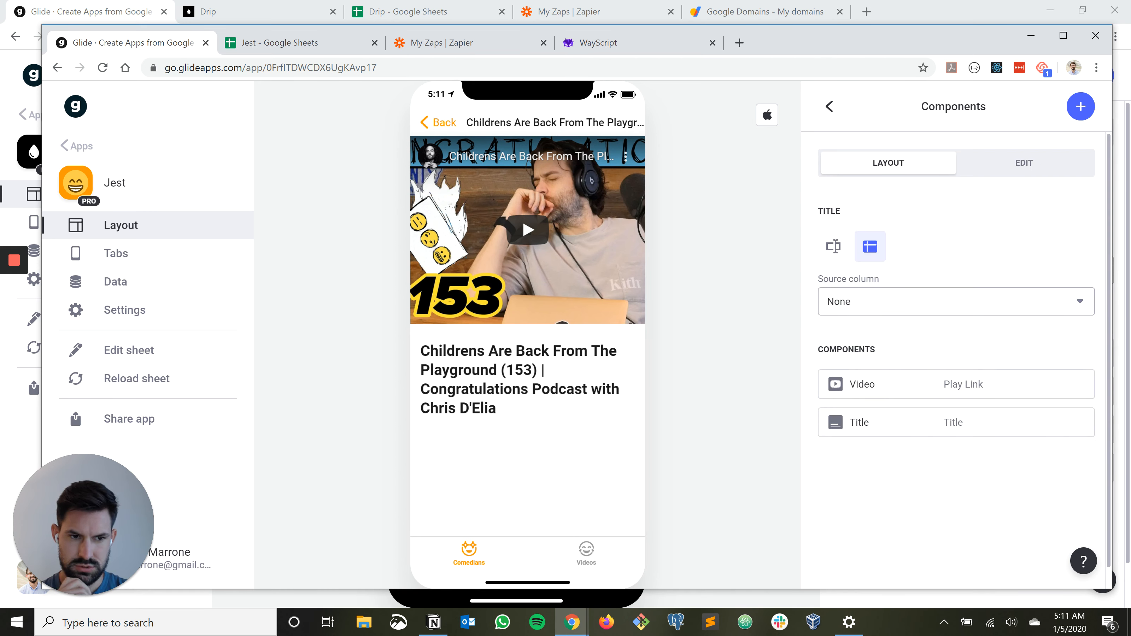
Add a Basic Text component with an empty label that shows the Title column below the Title component
click(1081, 106)
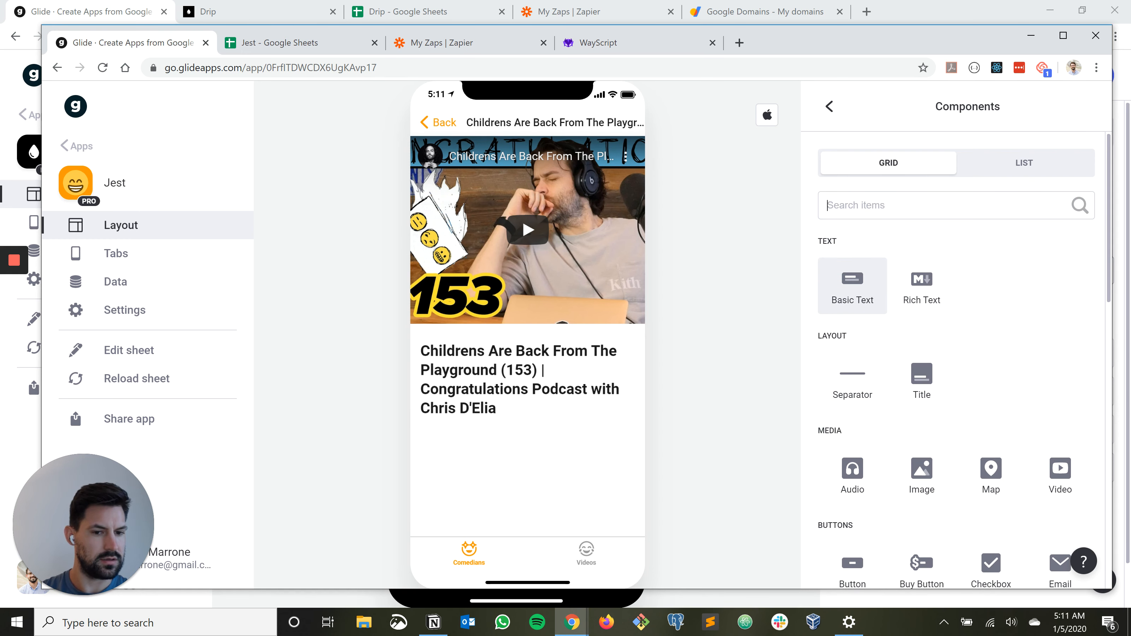
click(853, 285)
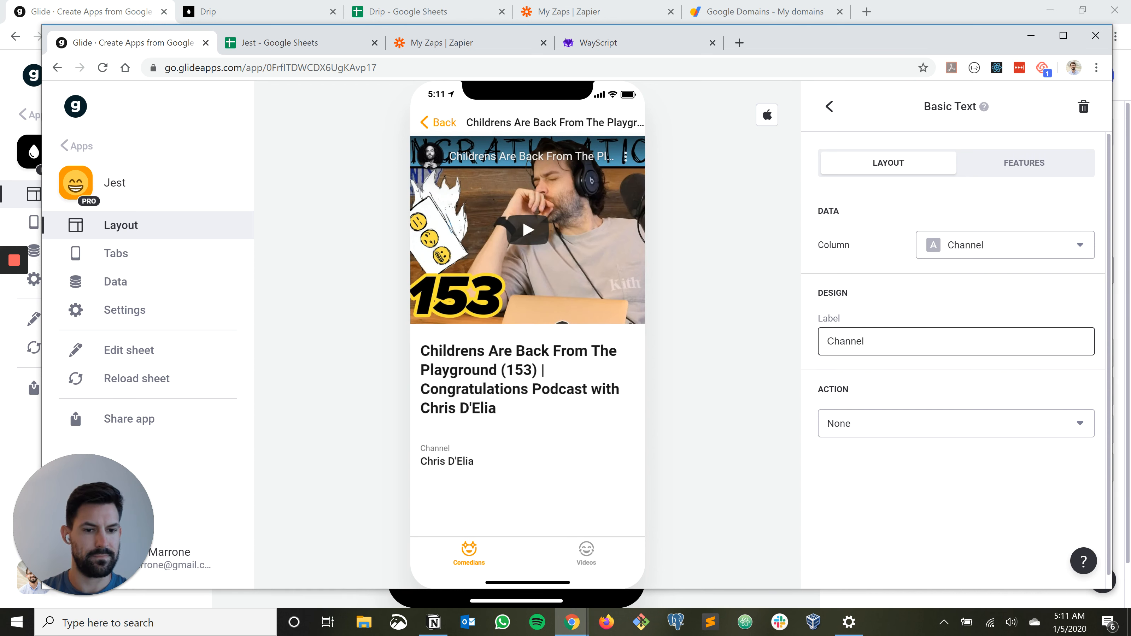
key(ctrl+a)
key(BackSpace)
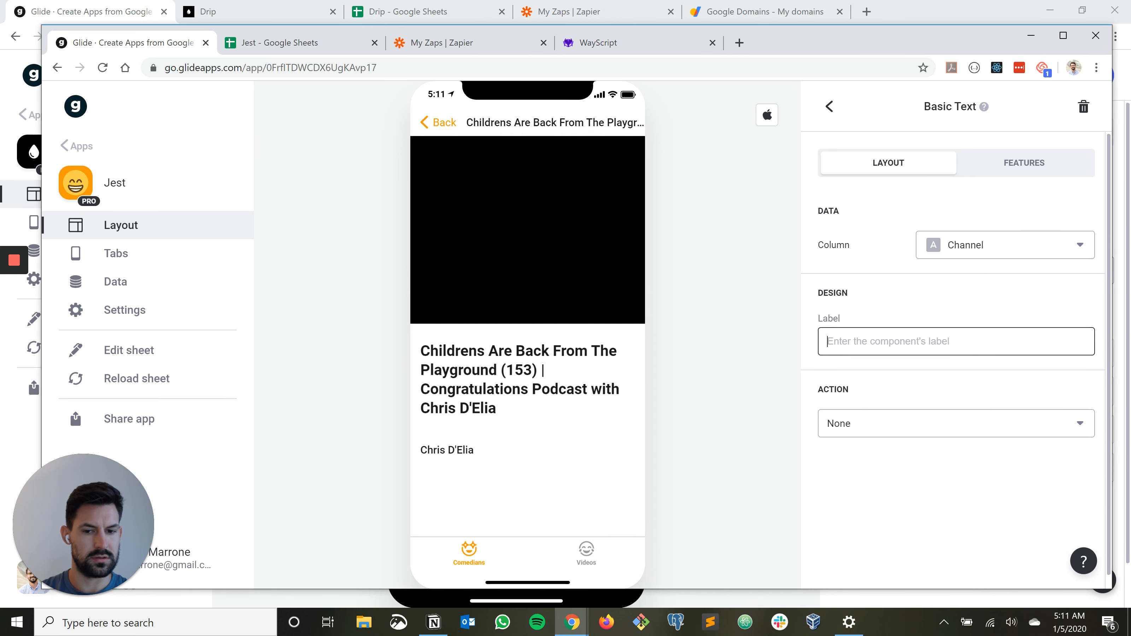
click(1005, 245)
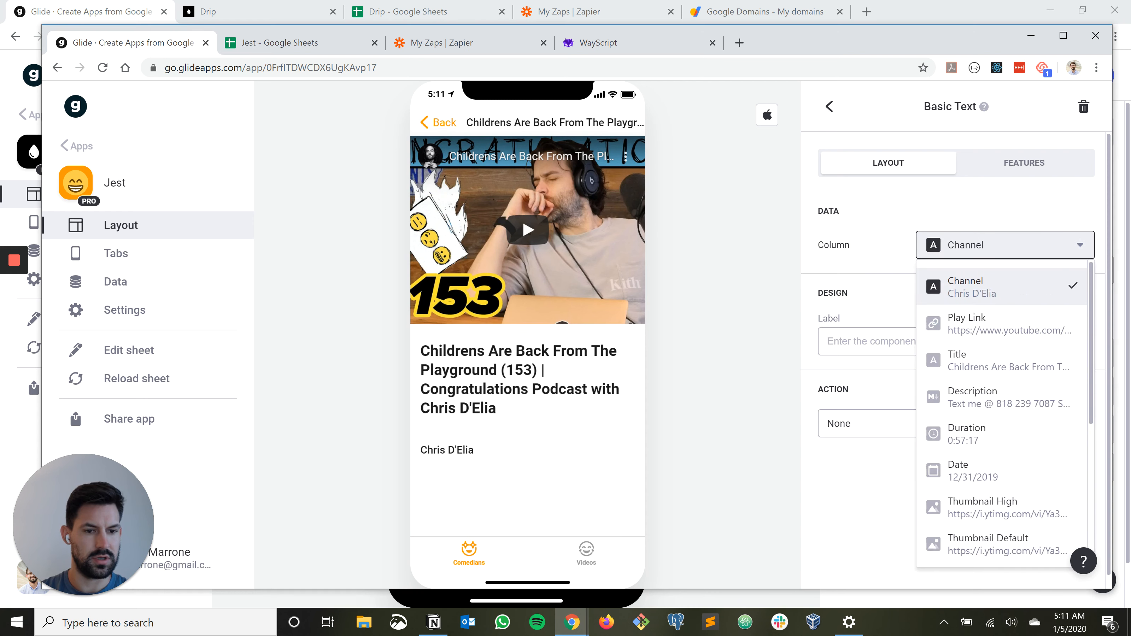
click(980, 360)
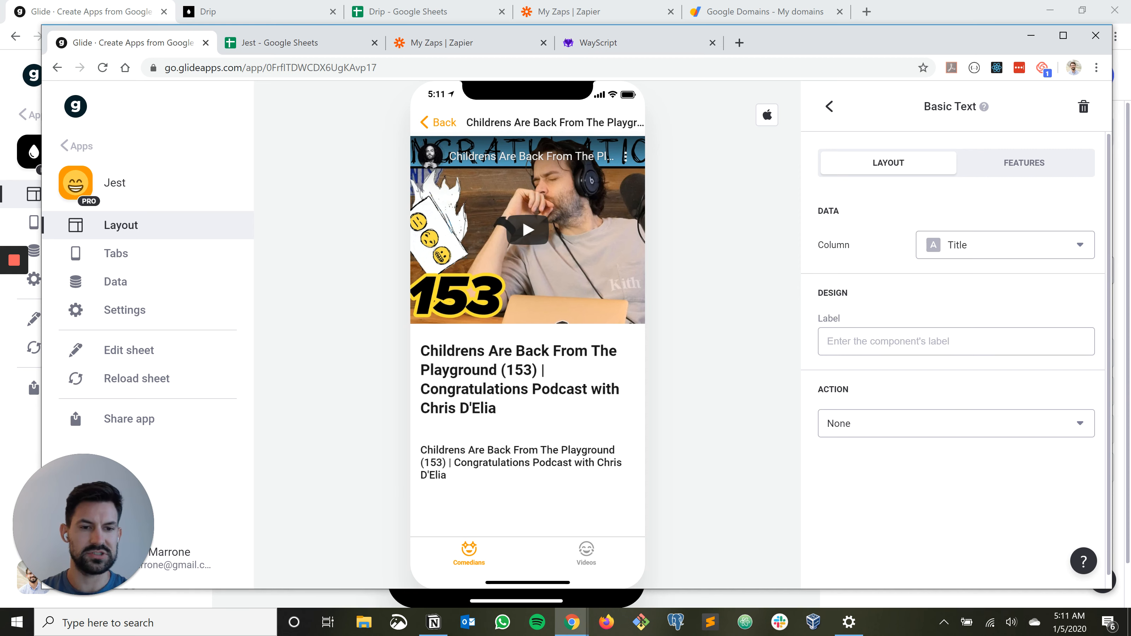
click(830, 106)
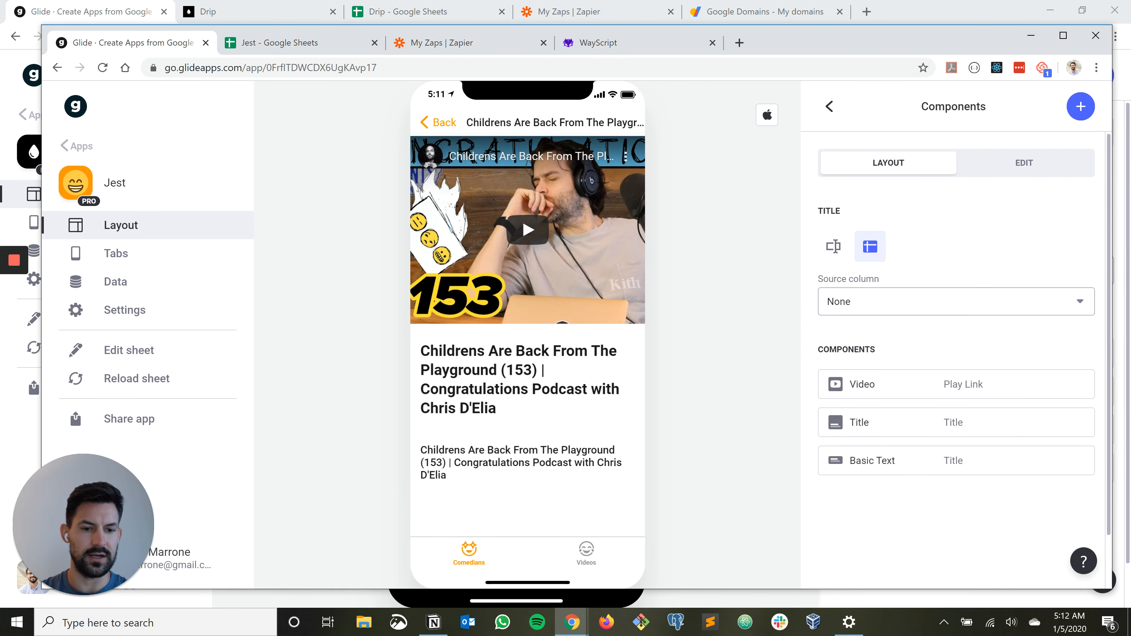
Set the Details field of the video screen's Title component to the Duration and Views column
click(890, 423)
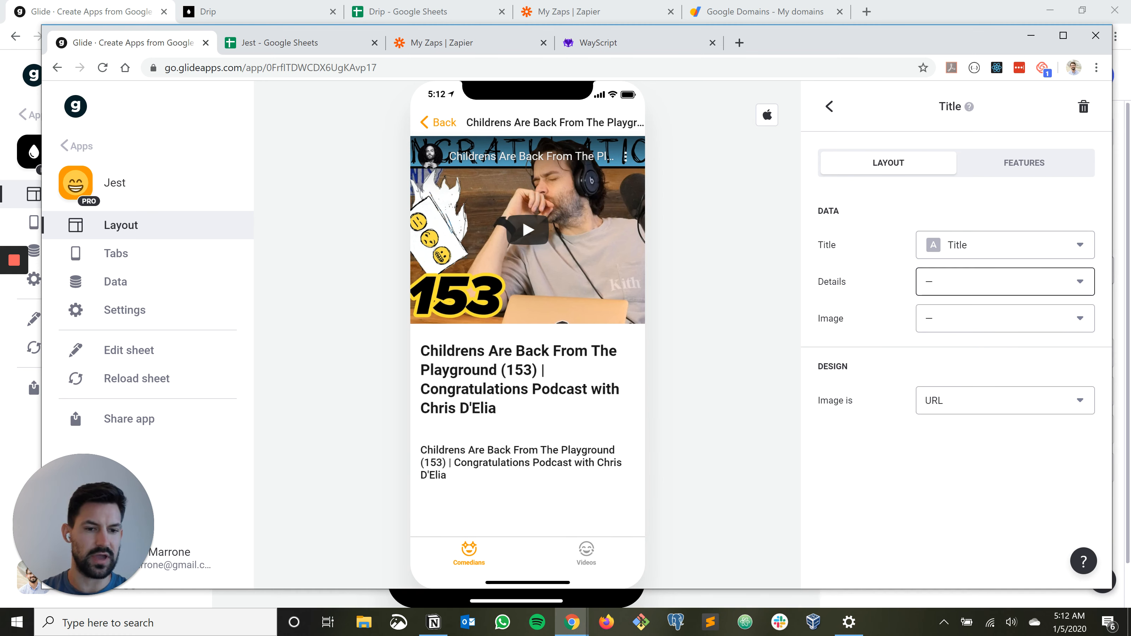
click(1004, 282)
scroll(998, 399, down, 3)
scroll(998, 433, up, 2)
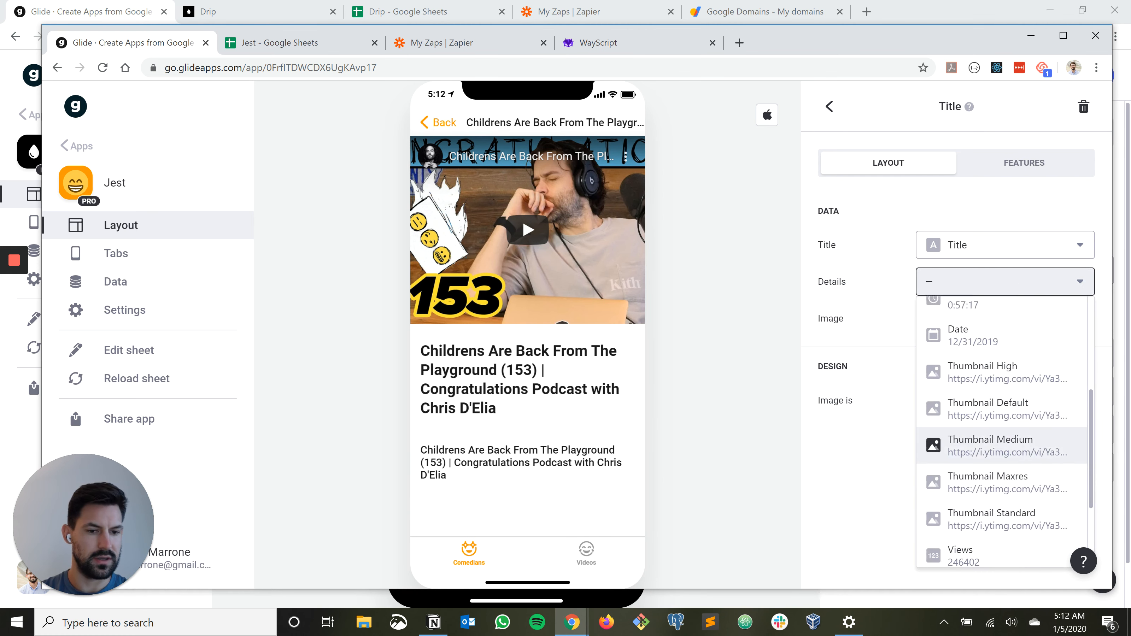
click(1002, 427)
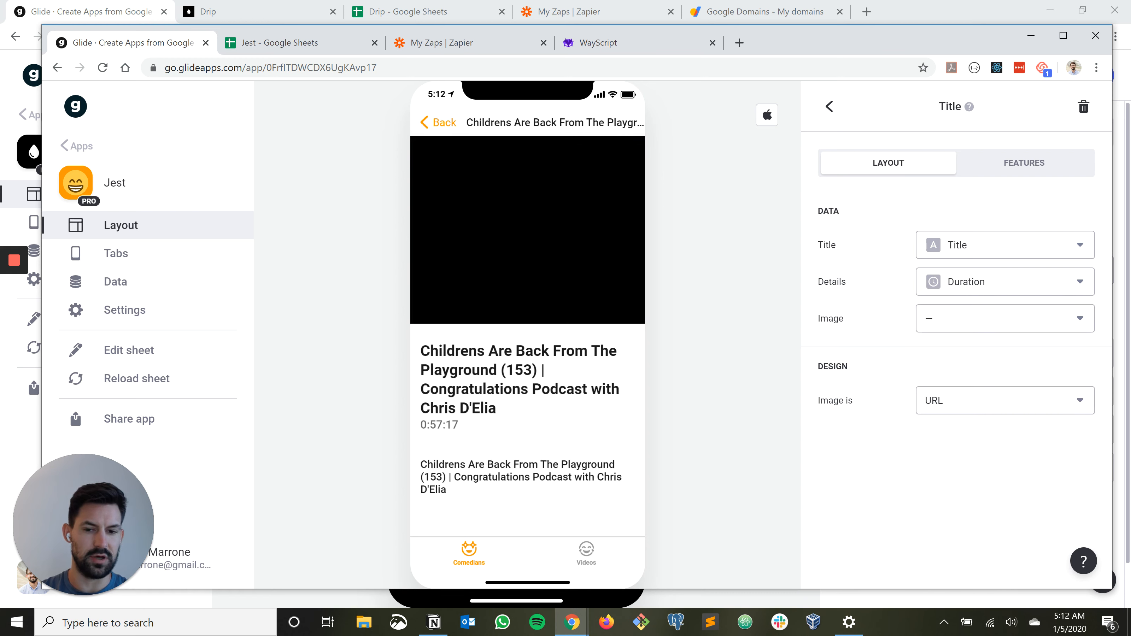
click(1003, 282)
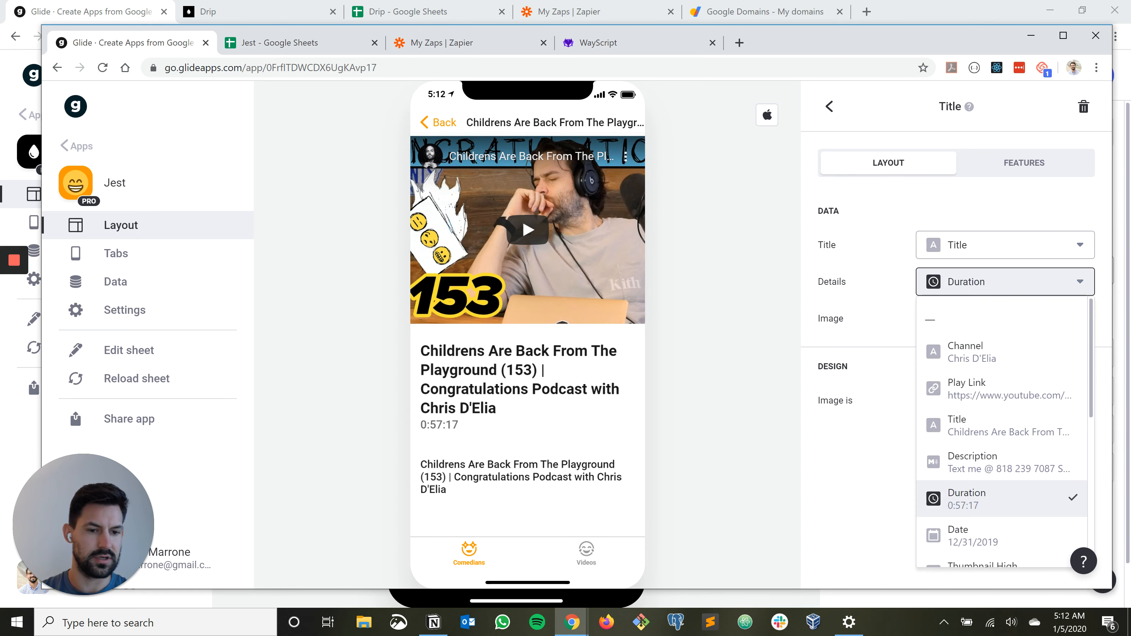
scroll(1003, 388, down, 7)
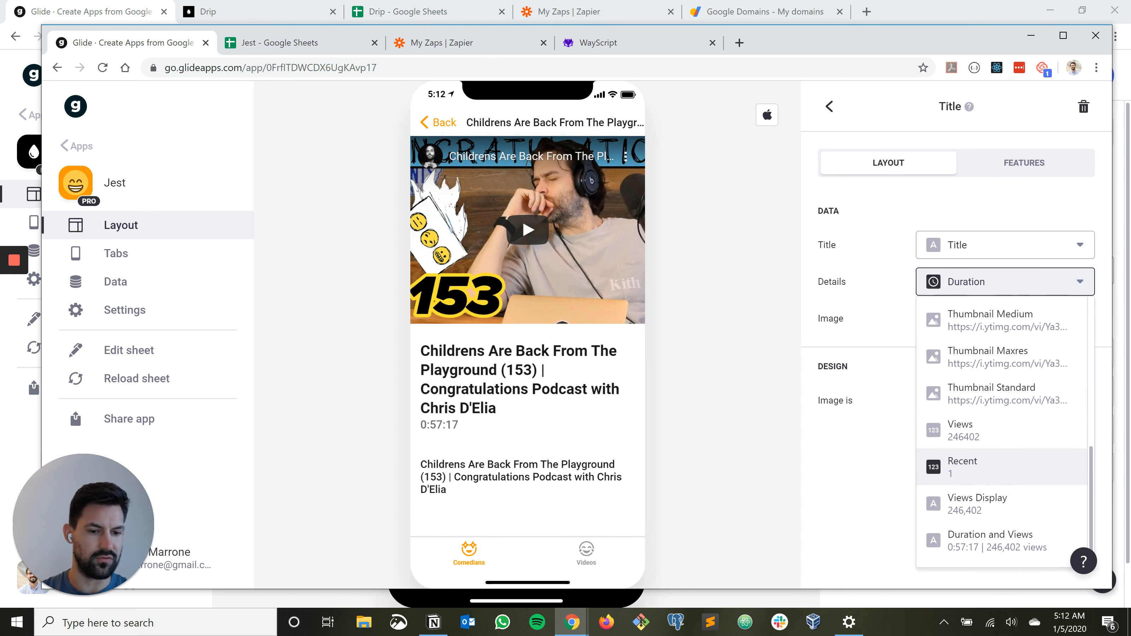
click(998, 540)
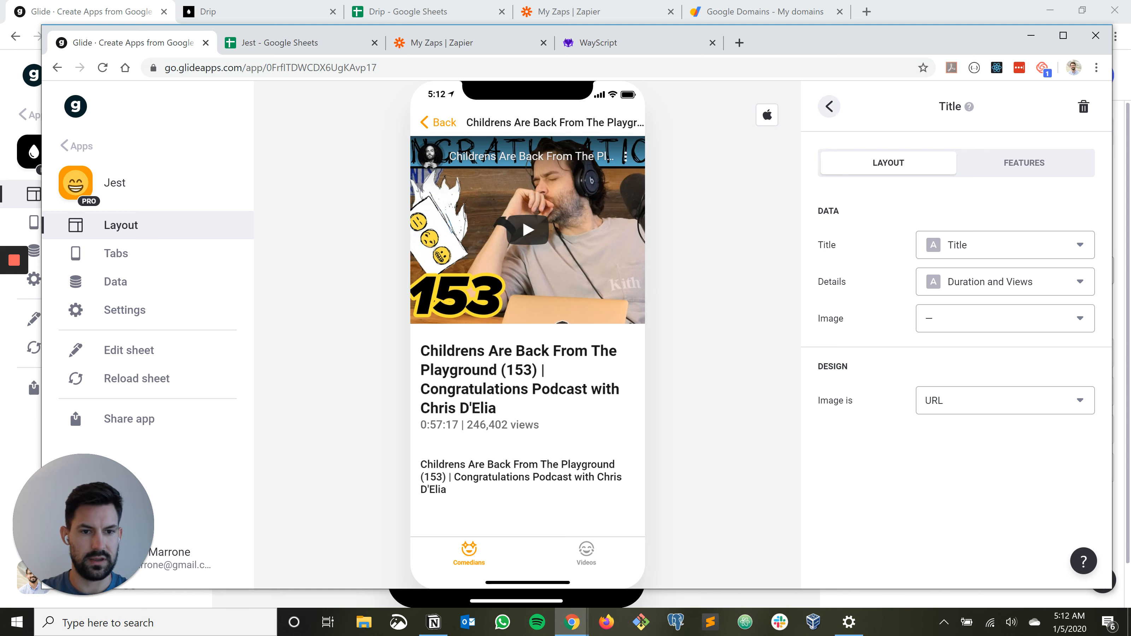
Remove the Basic Text component from the video screen and add a Comments component below the title
click(829, 106)
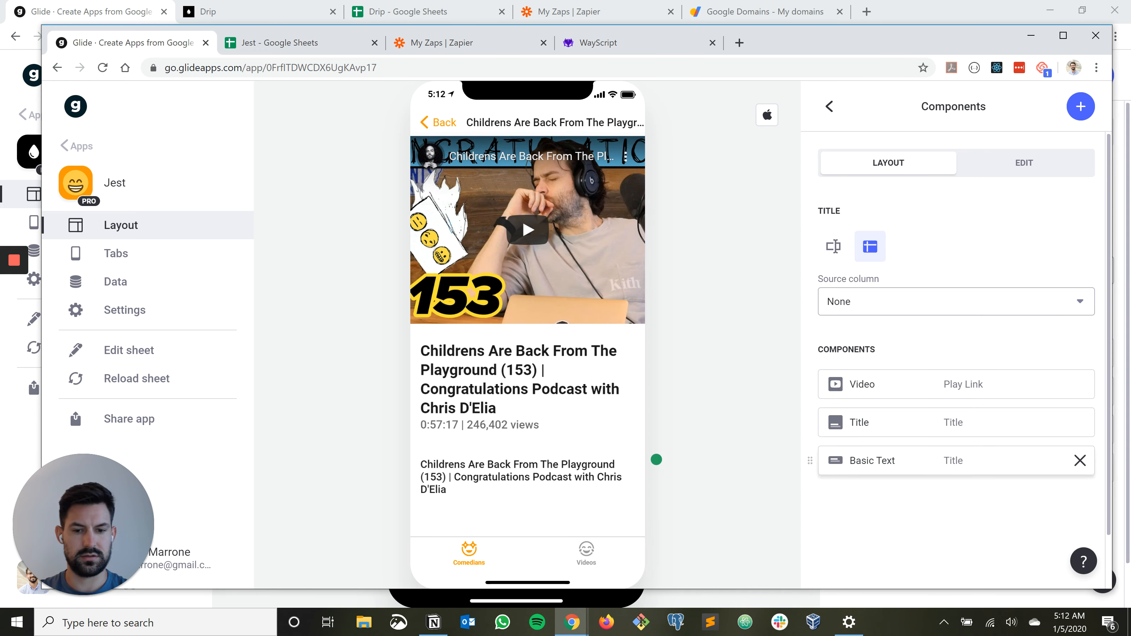
click(1080, 460)
click(1081, 106)
scroll(956, 360, down, 15)
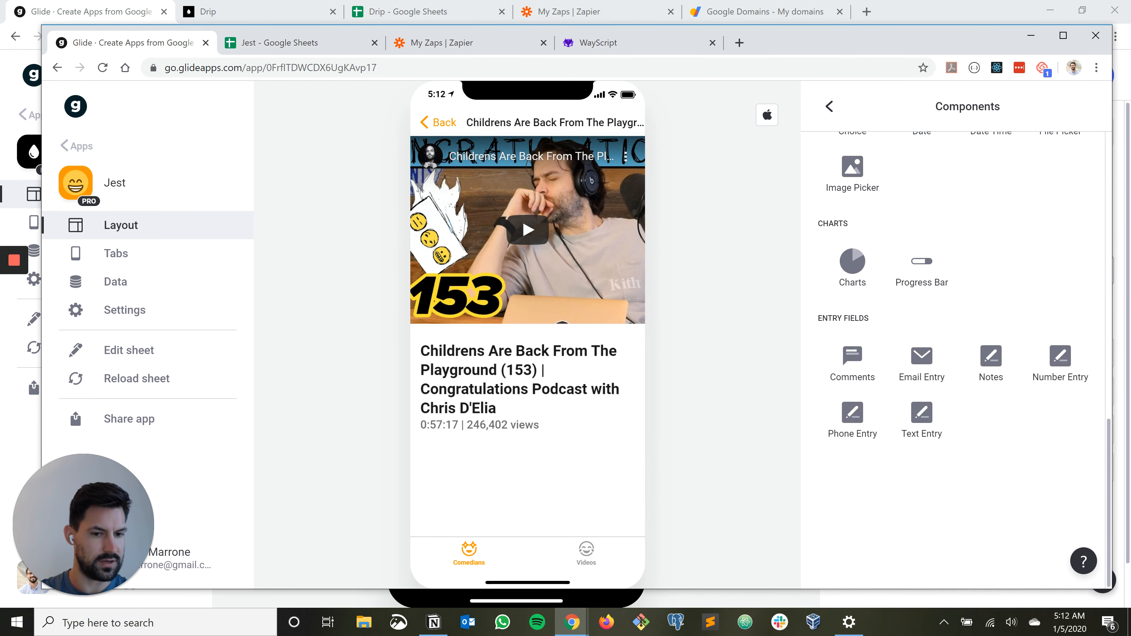
click(852, 362)
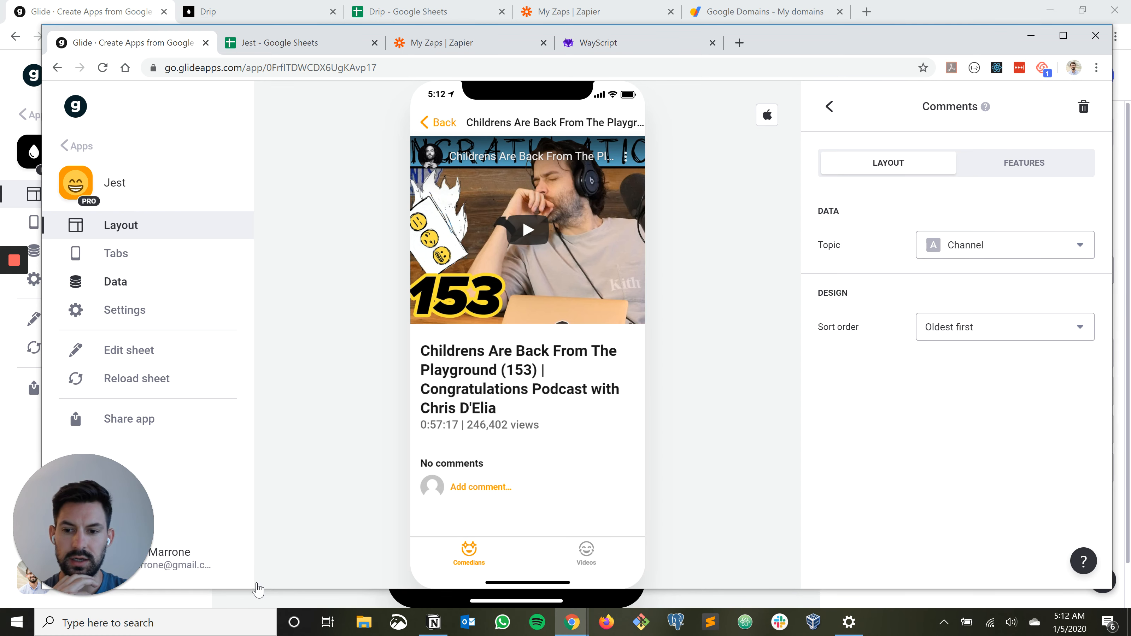
Add a new column labelled Profile to the Videos sheet in the app's data
click(115, 282)
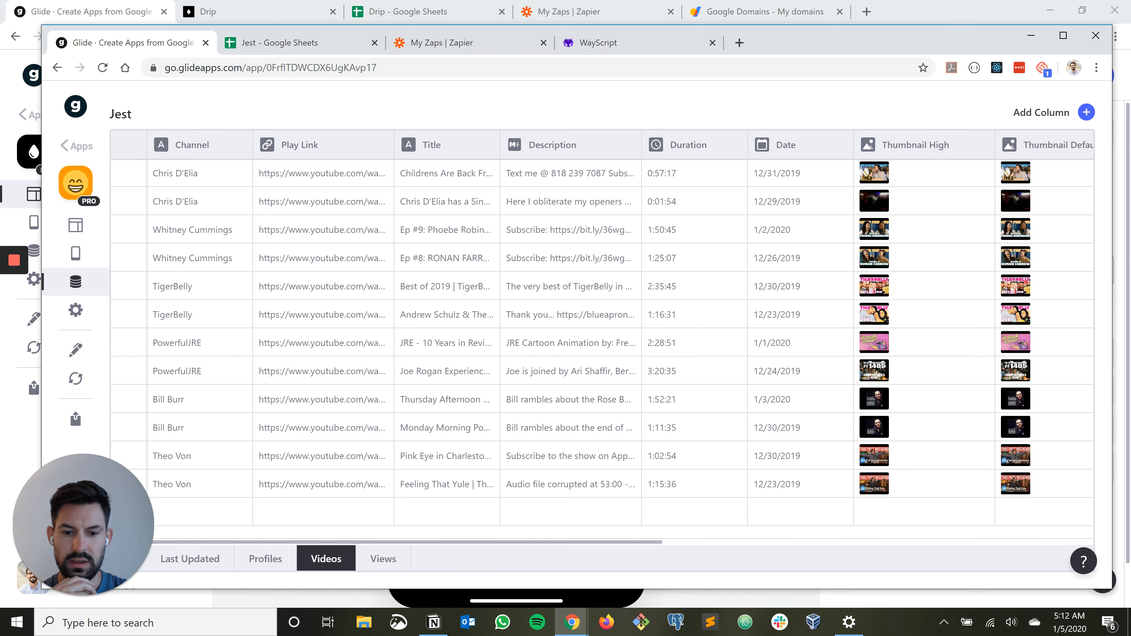
scroll(602, 330, right, 12)
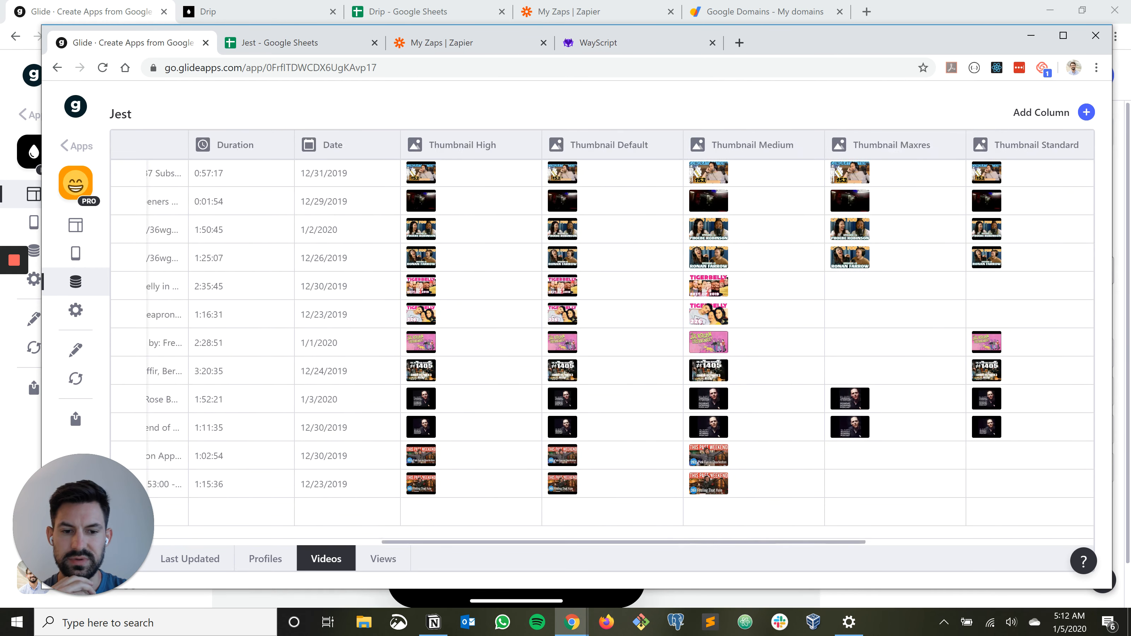
scroll(602, 330, left, 12)
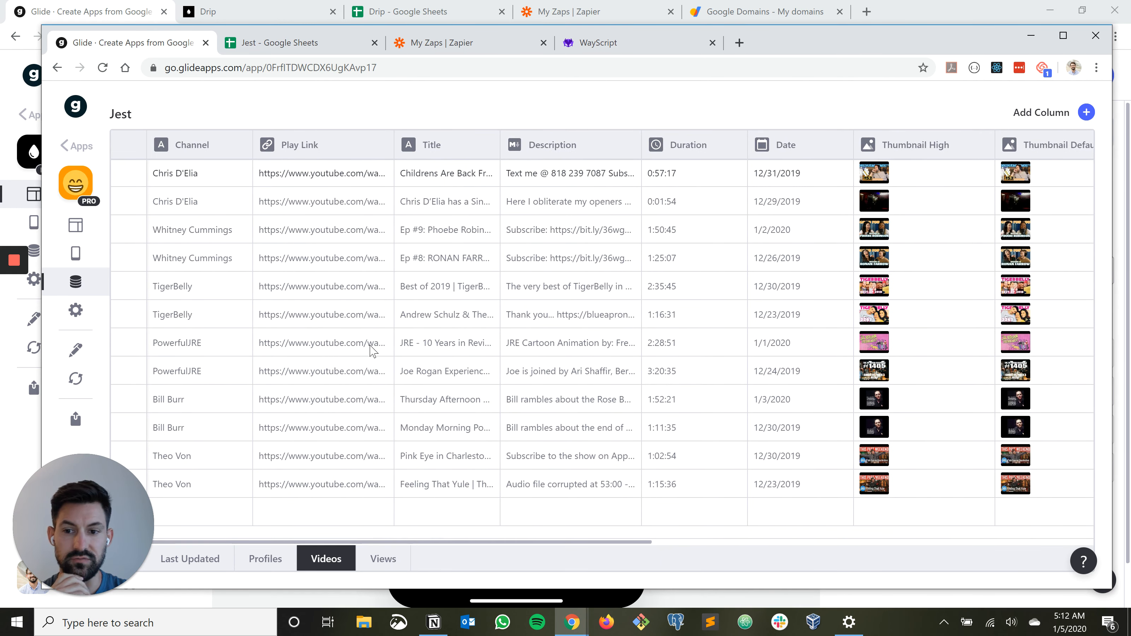
click(265, 559)
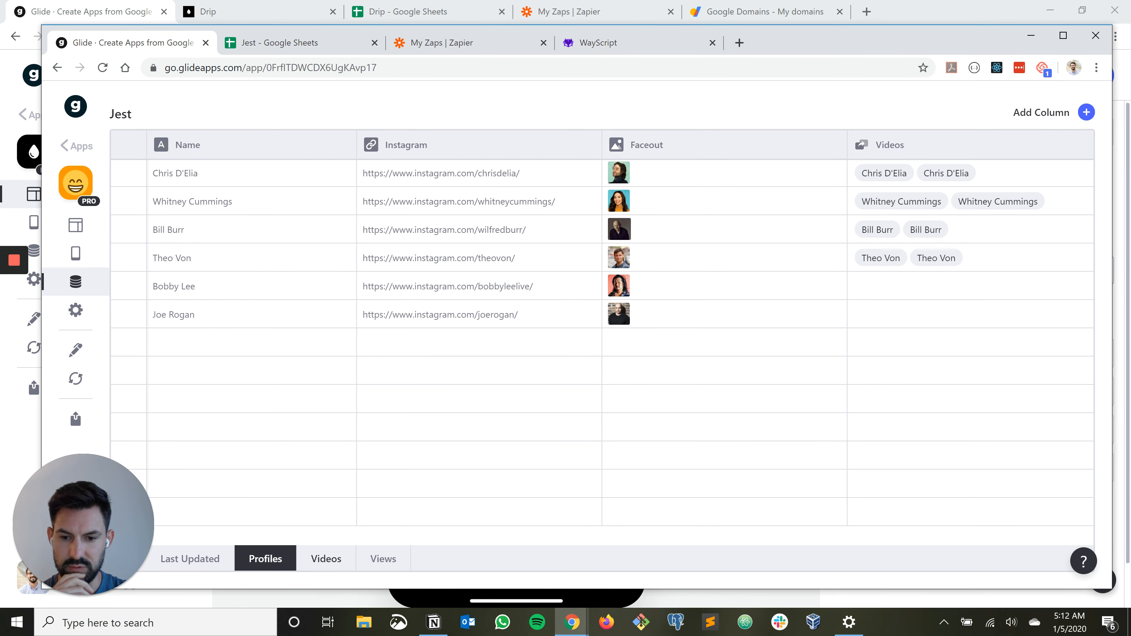
click(326, 559)
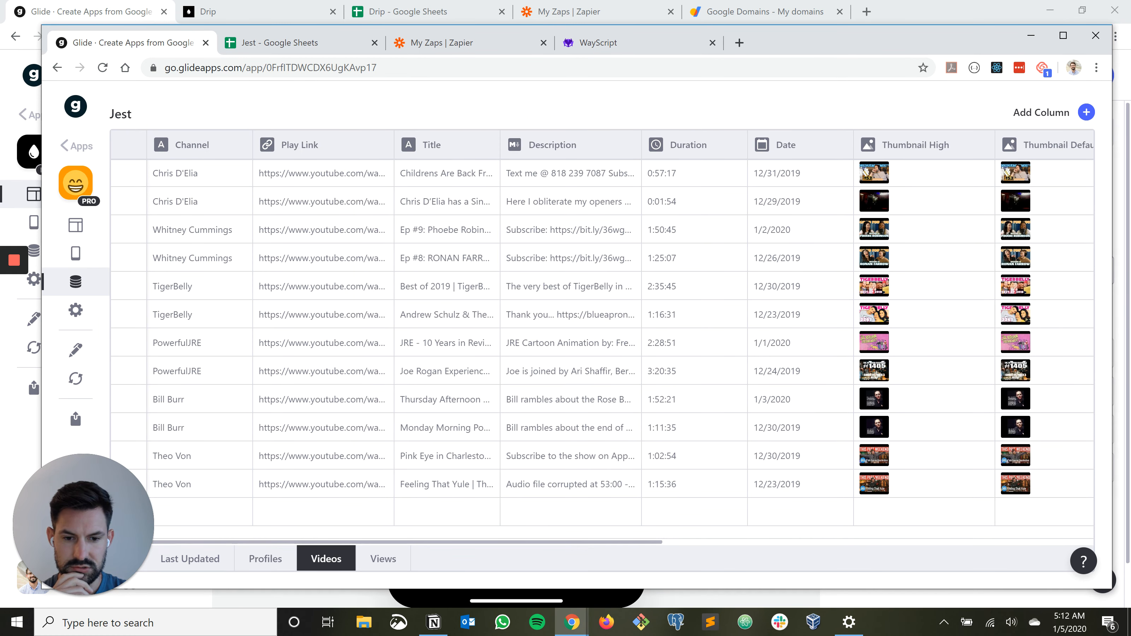
scroll(620, 337, right, 15)
click(1086, 112)
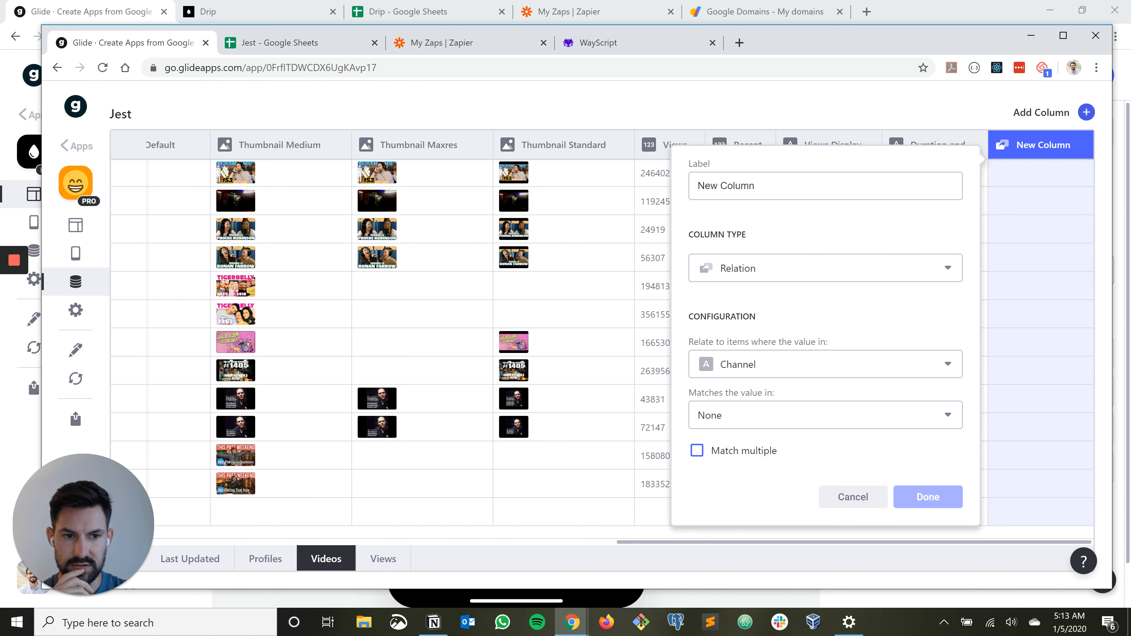
drag(771, 187, 615, 196)
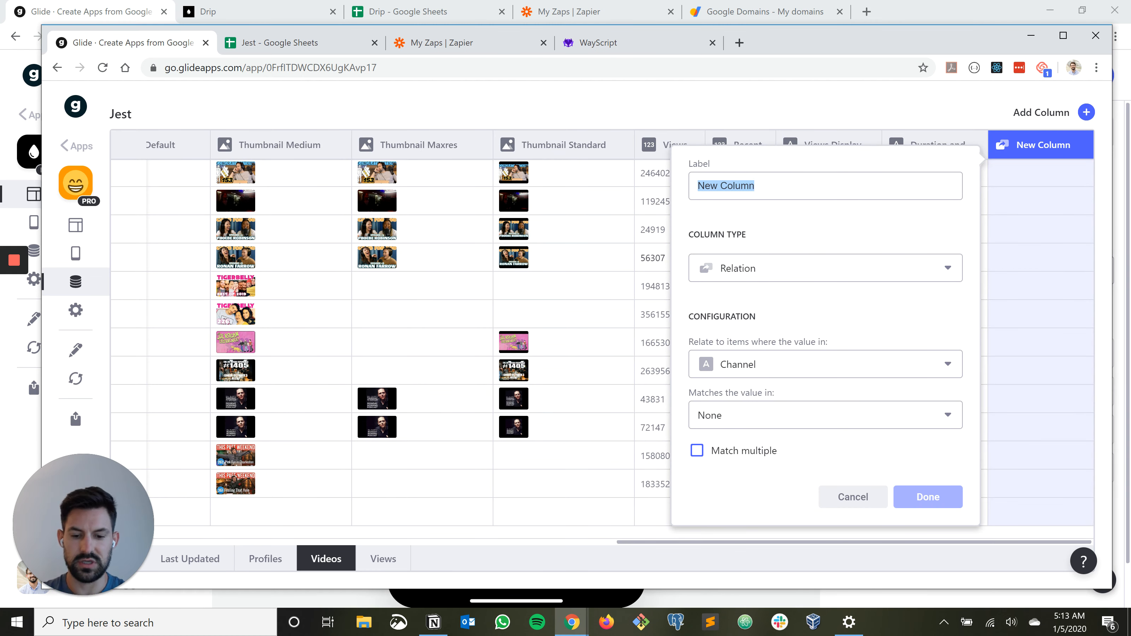
text(Profile)
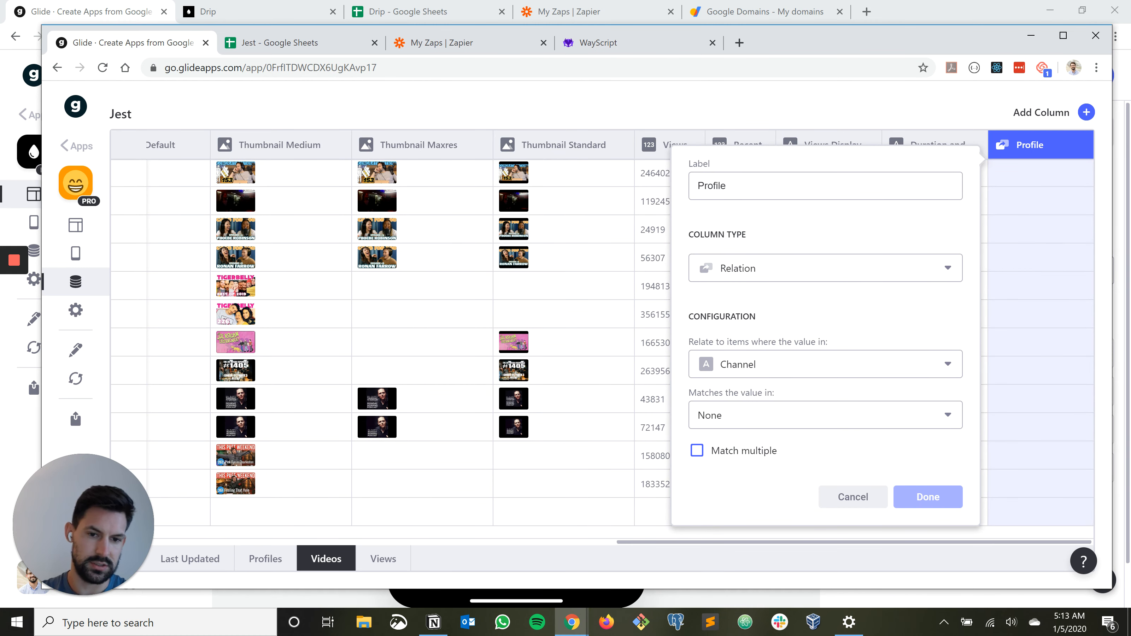
Configure the Profile column as a single Relation matching Channel to the Name column of the Profiles sheet, and save it
click(825, 268)
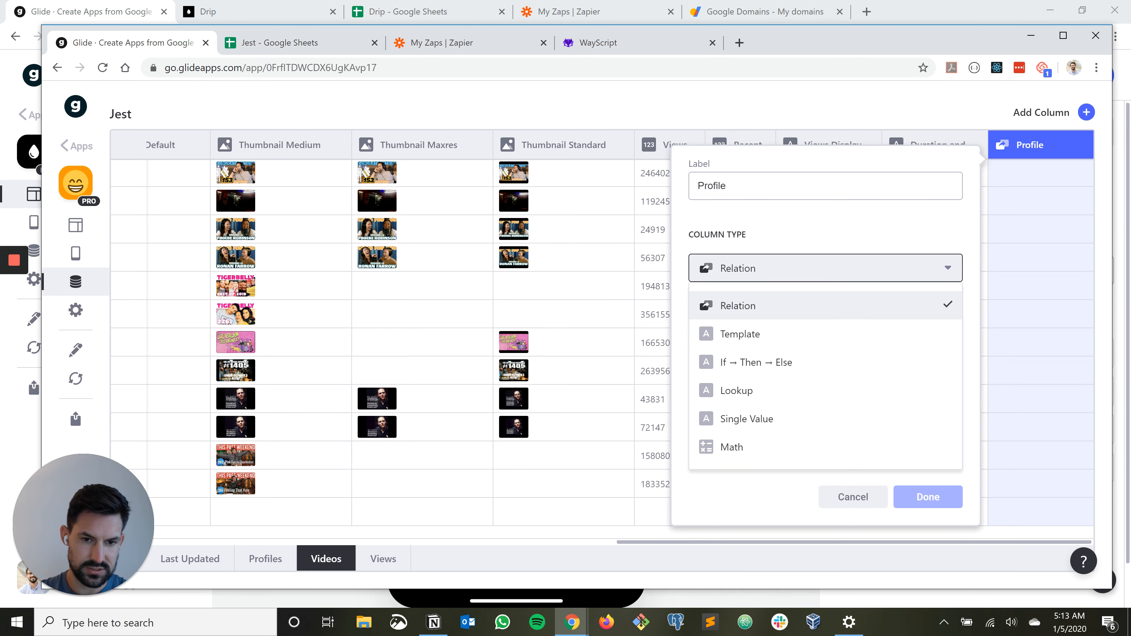
click(825, 306)
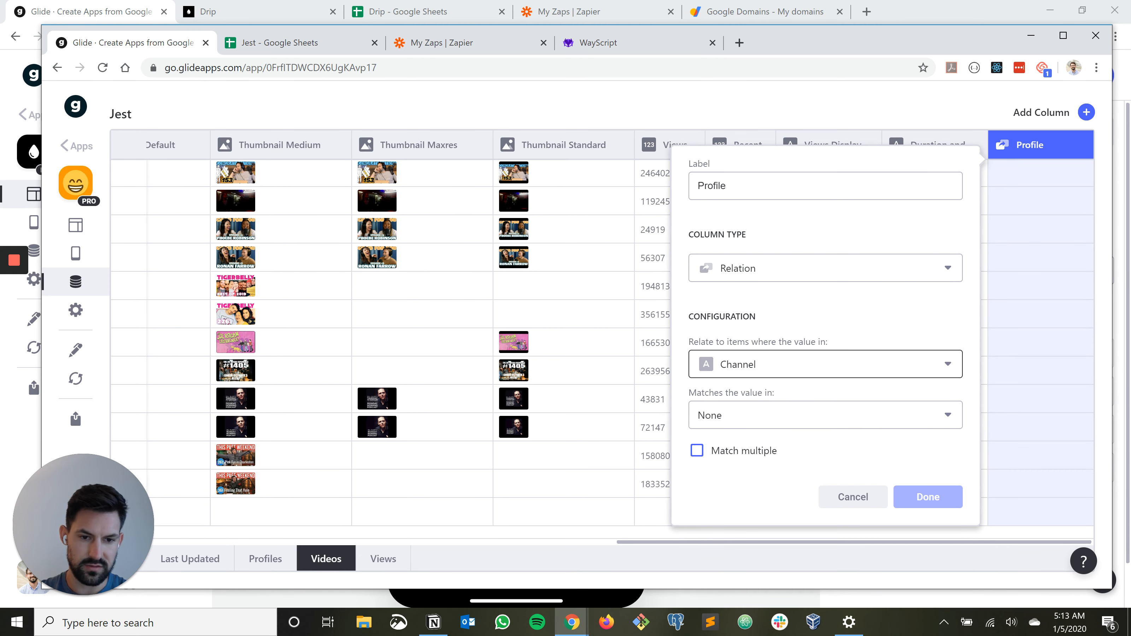
click(825, 364)
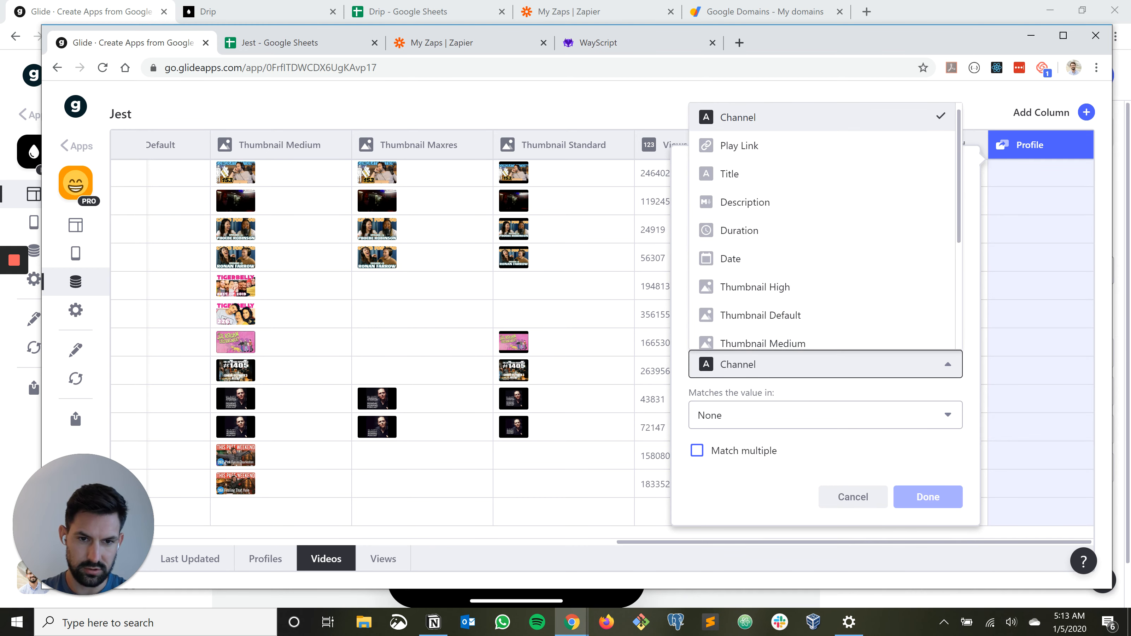
click(821, 117)
click(825, 415)
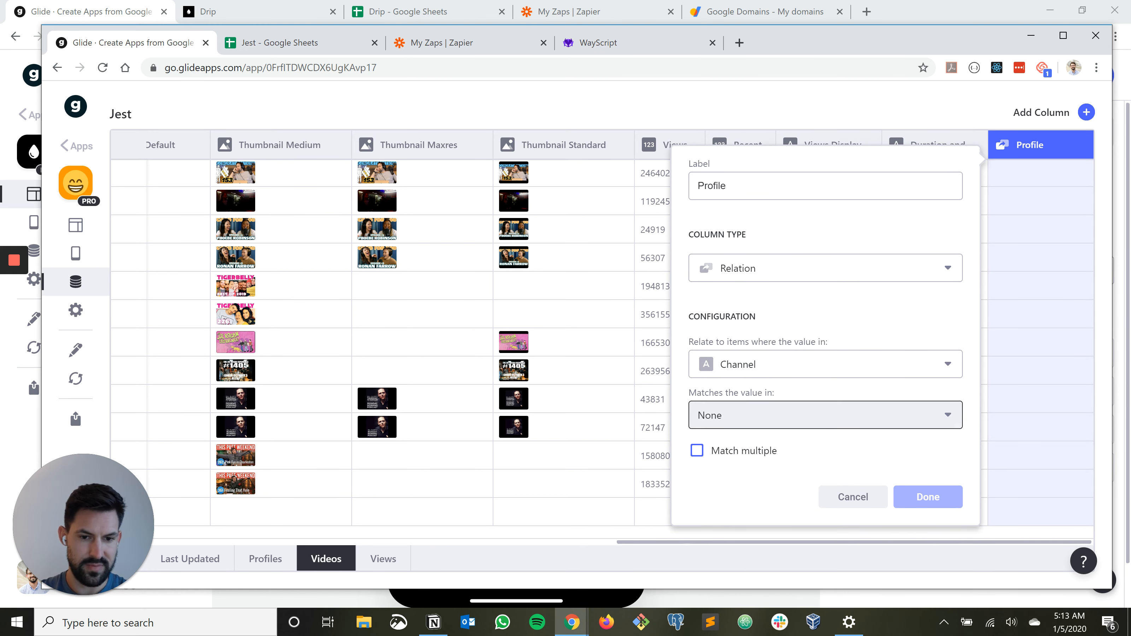
mouse_move(825, 481)
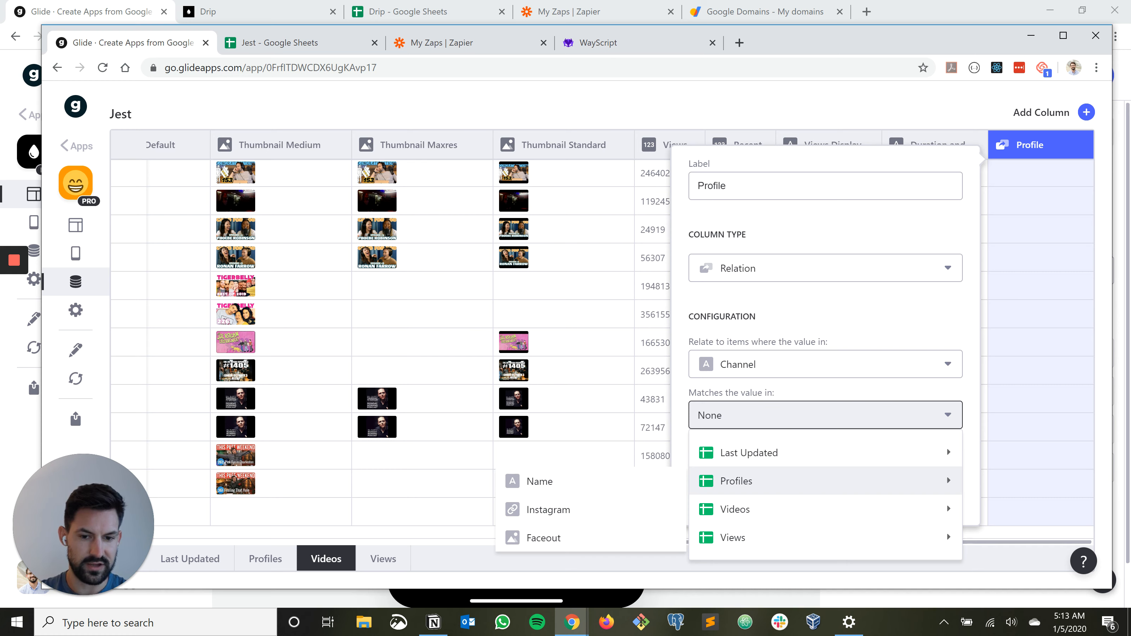
click(617, 481)
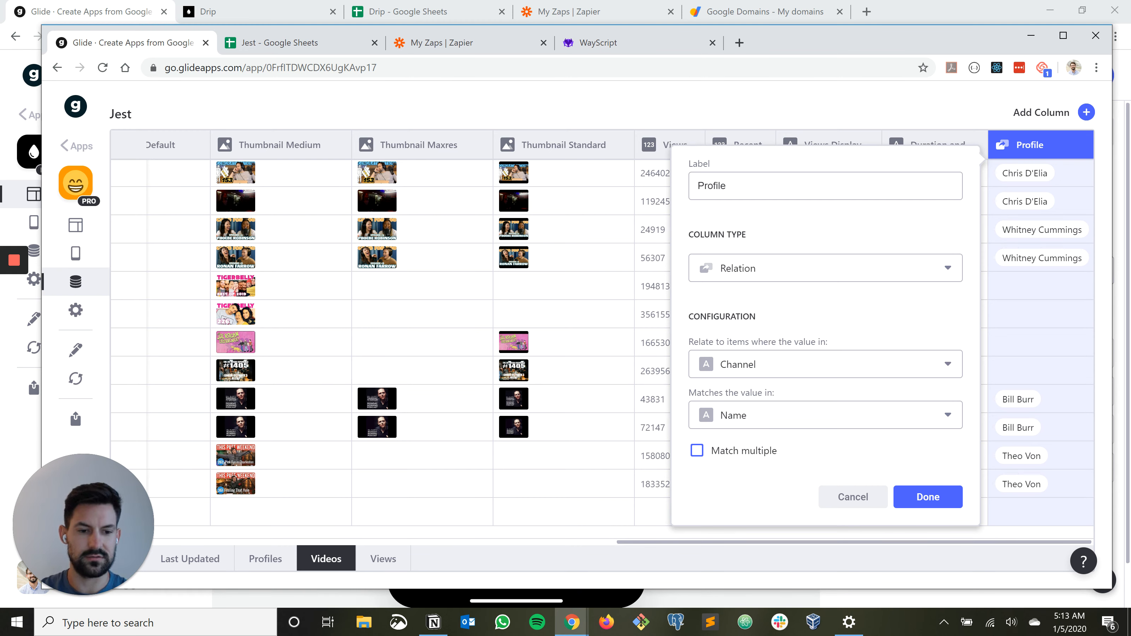
click(928, 497)
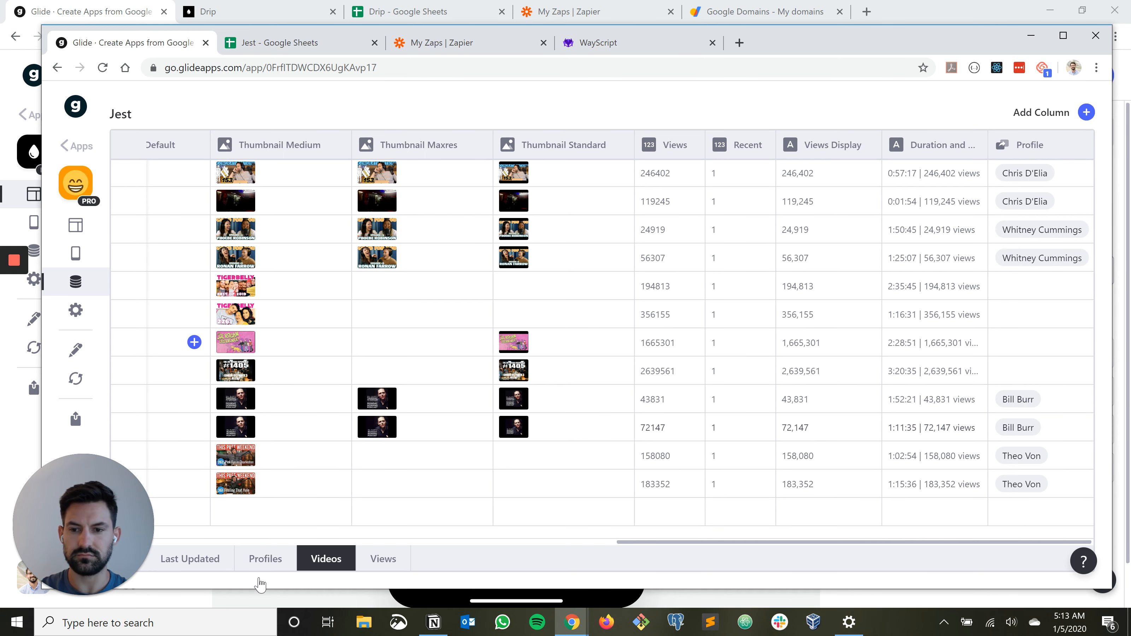
click(76, 225)
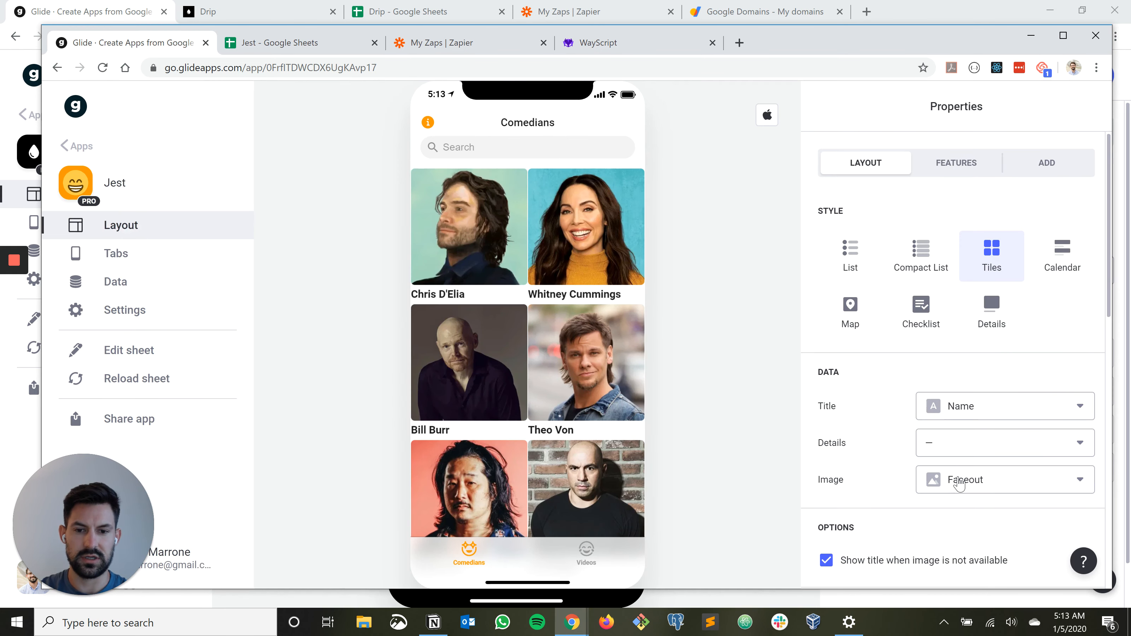
click(479, 240)
scroll(518, 227, down, 2)
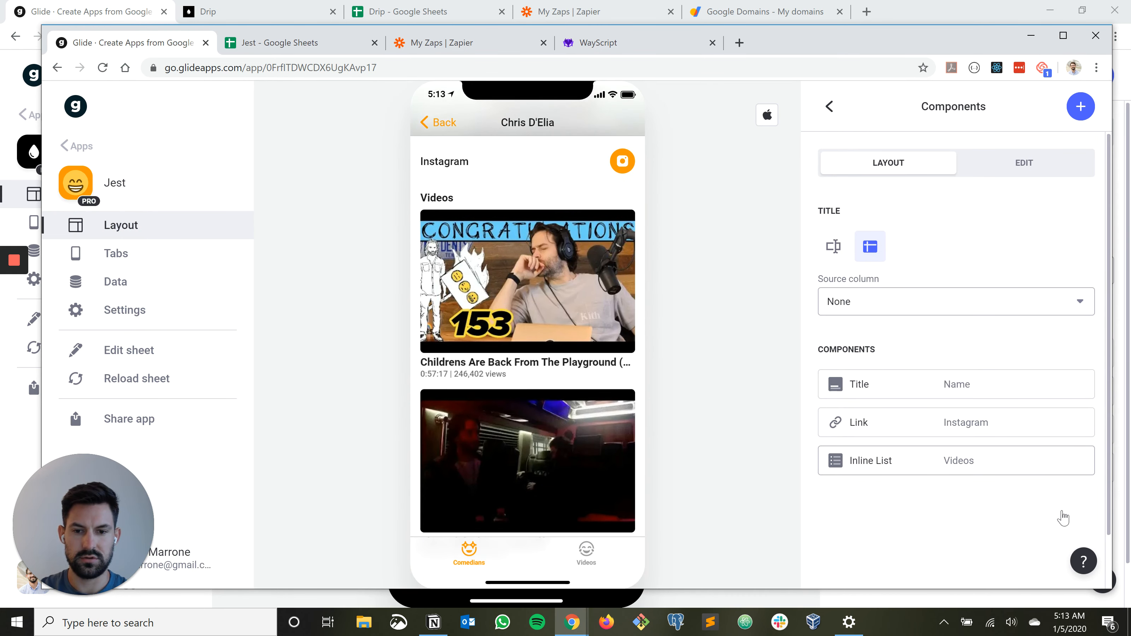
scroll(530, 256, up, 2)
scroll(534, 296, down, 2)
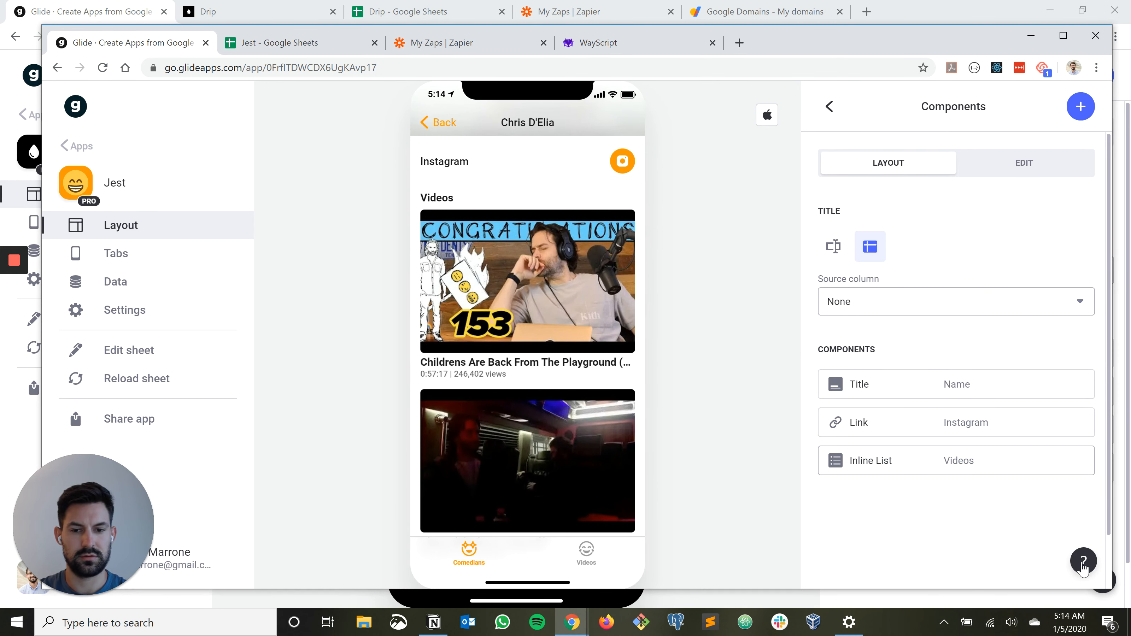
click(541, 284)
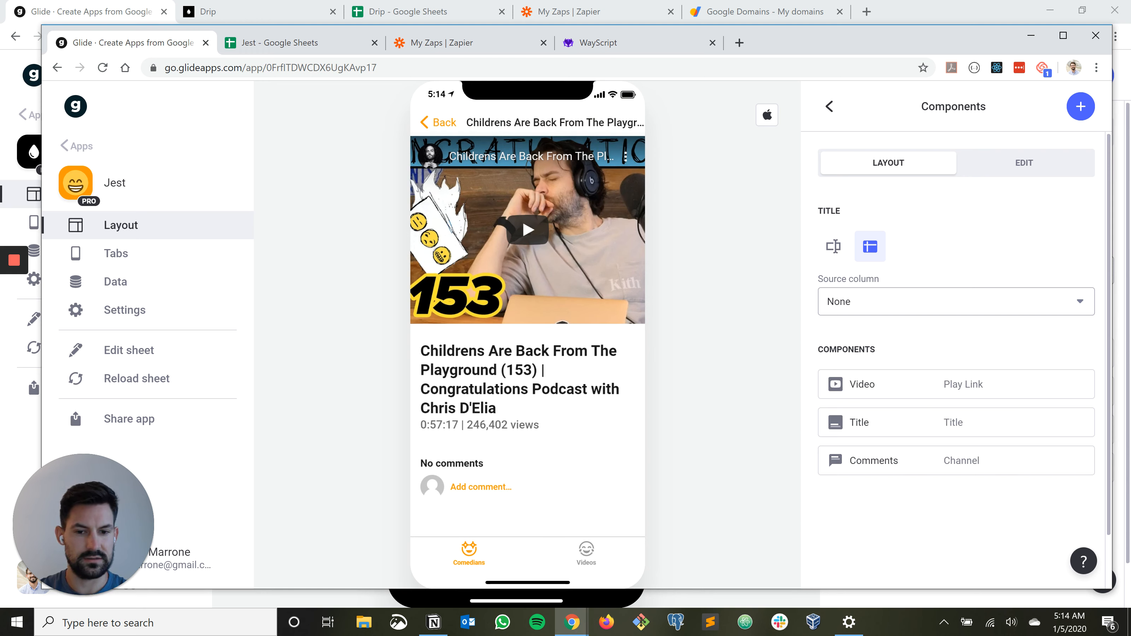
Search the component library for "rel" and add a Relation component to the video screen
click(1081, 106)
scroll(957, 359, down, 3)
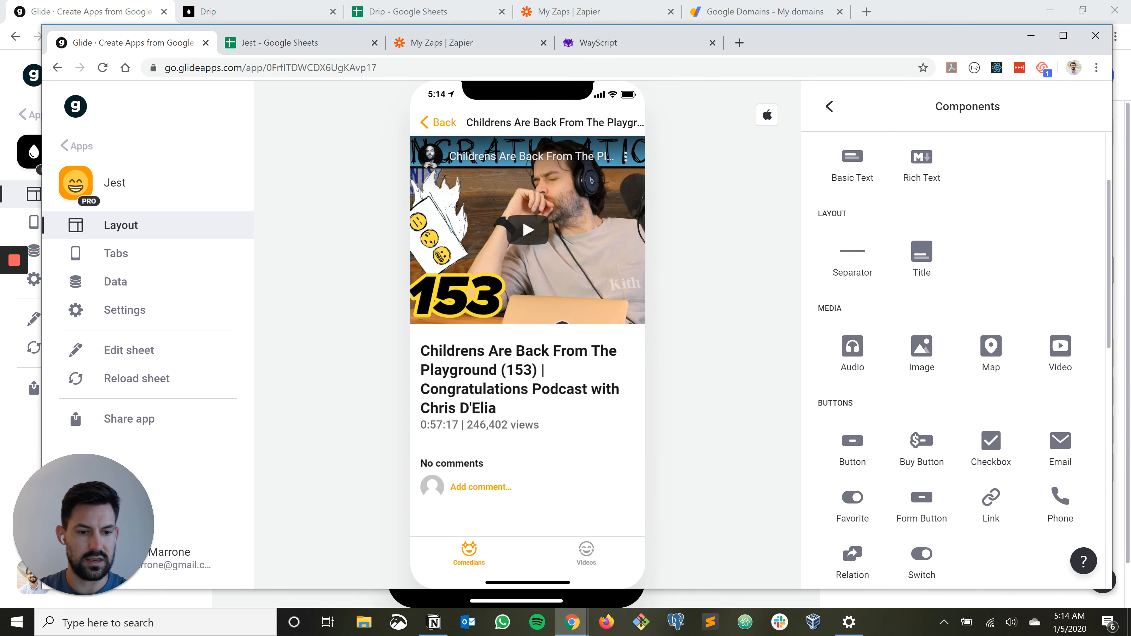
scroll(956, 359, up, 2)
scroll(957, 359, up, 1)
text(rel)
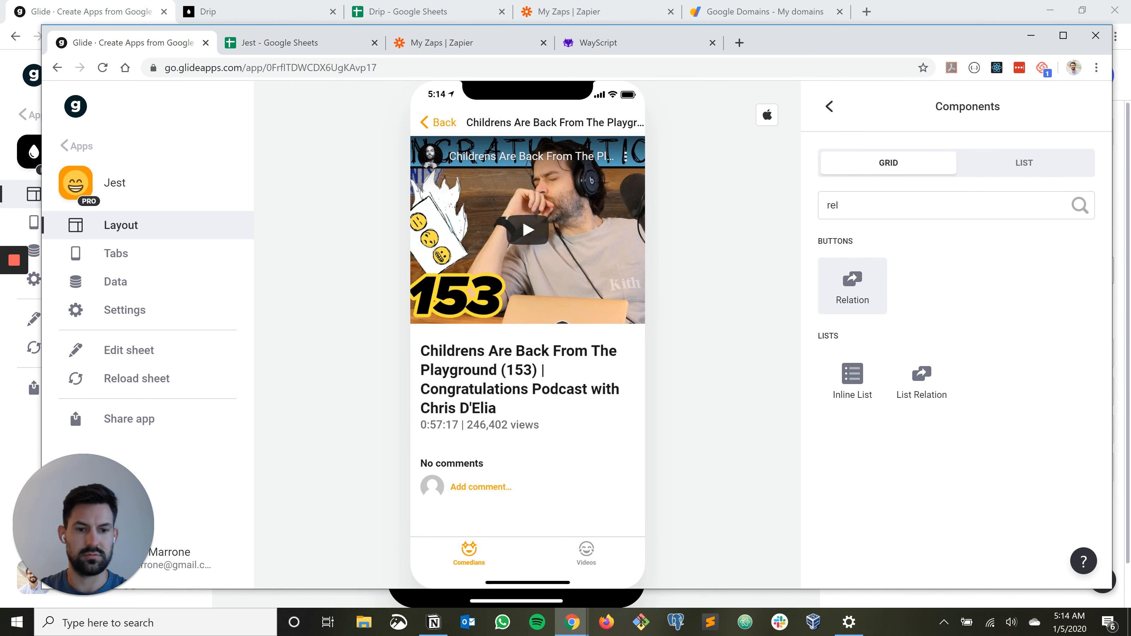
click(852, 286)
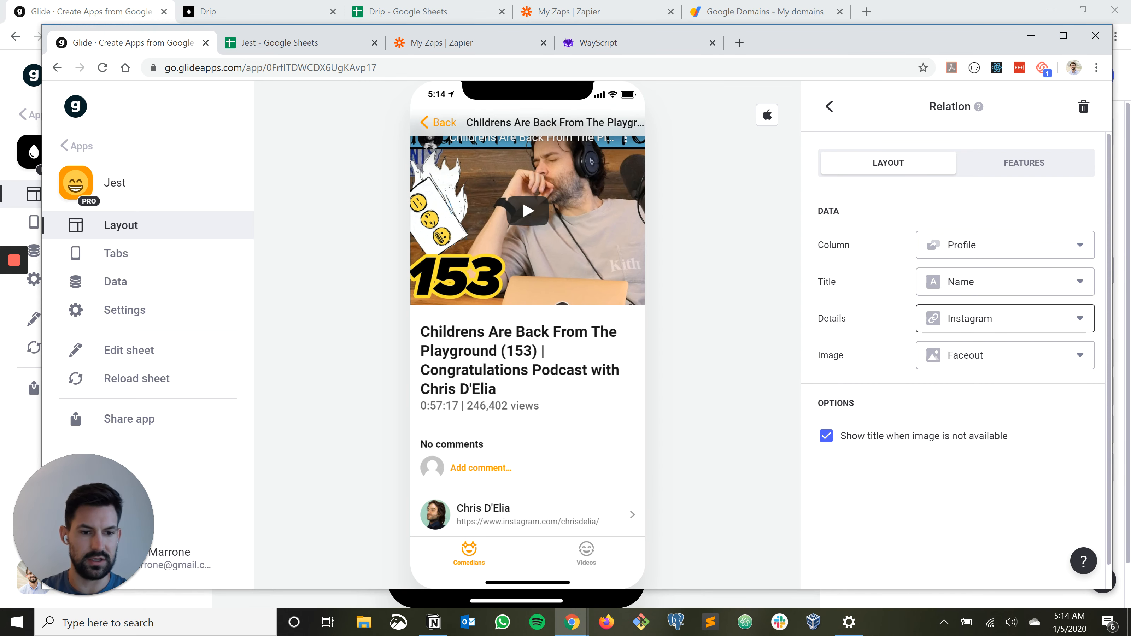
Clear the Details field of the Relation component and move the component above Comments
click(1002, 318)
click(1002, 356)
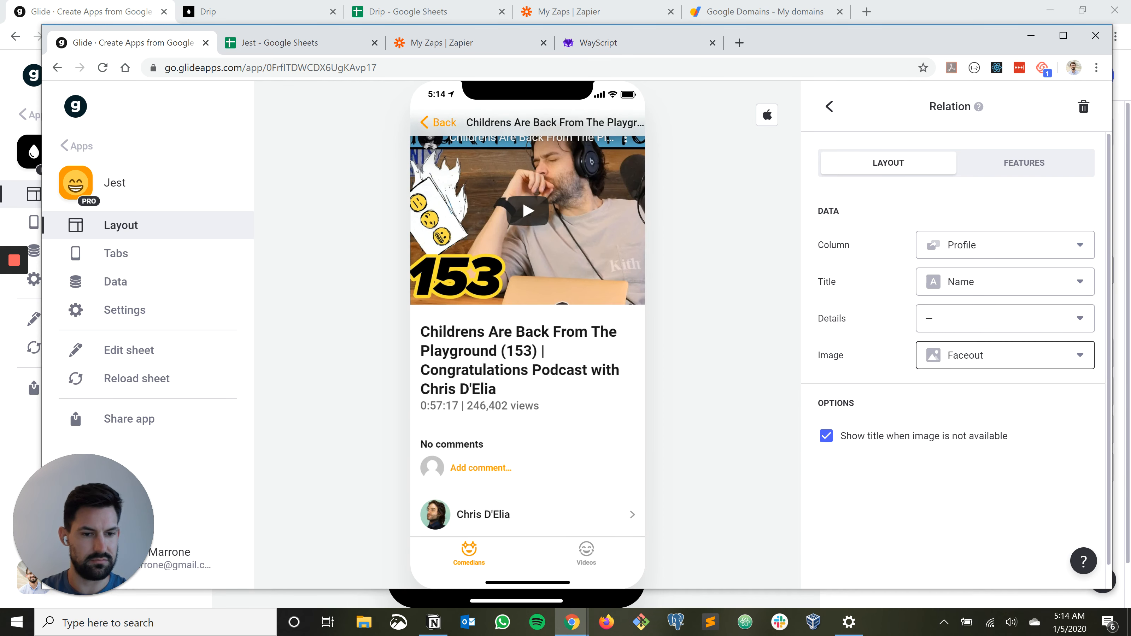
click(1002, 356)
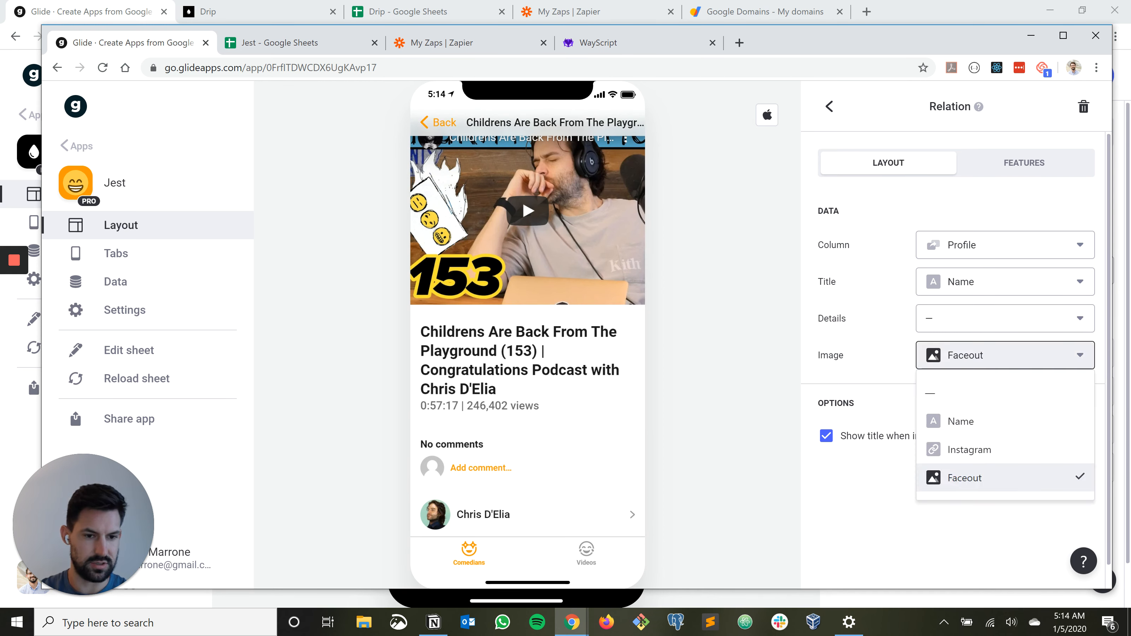
click(1002, 356)
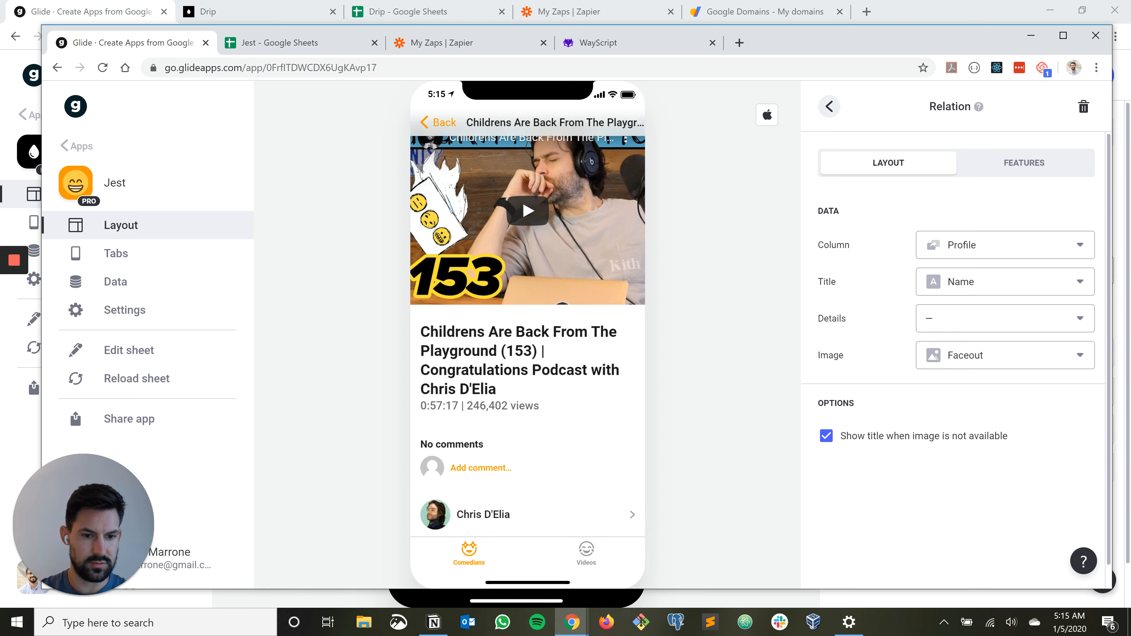
click(830, 106)
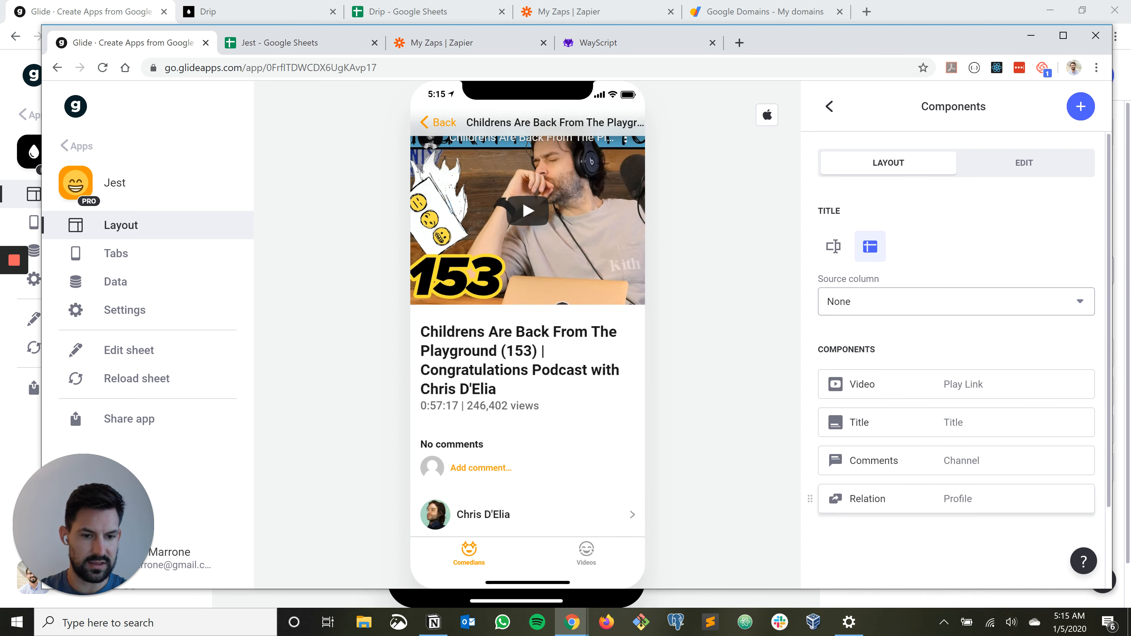
drag(810, 499, 812, 448)
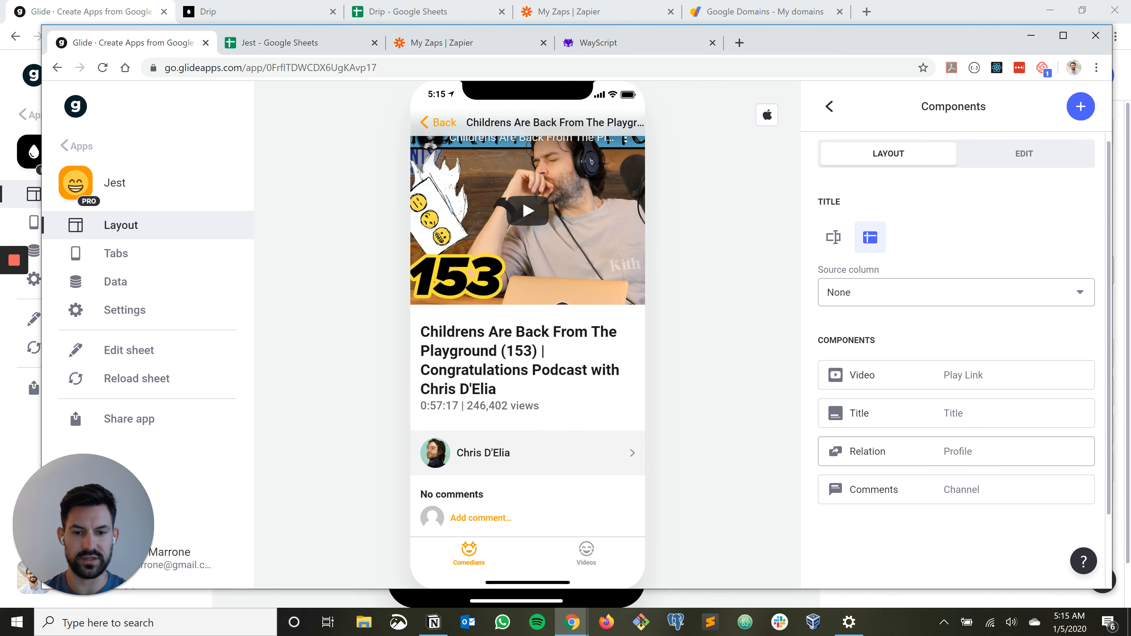
Test the profile relation in the preview by going back and forth between the video and the comedian's profile
click(490, 453)
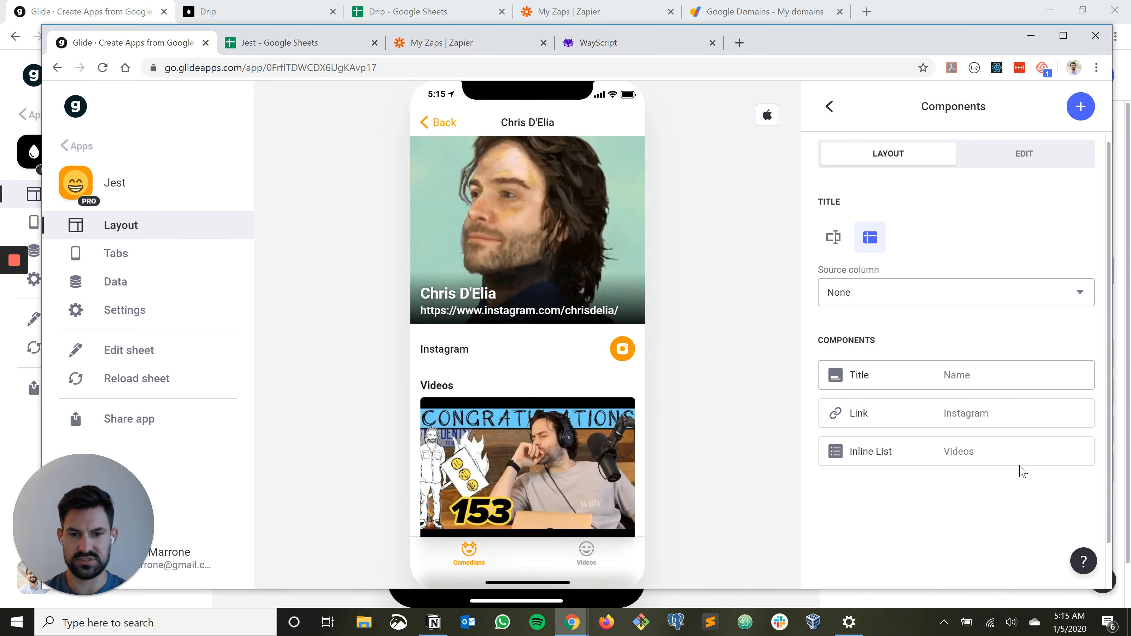
click(554, 472)
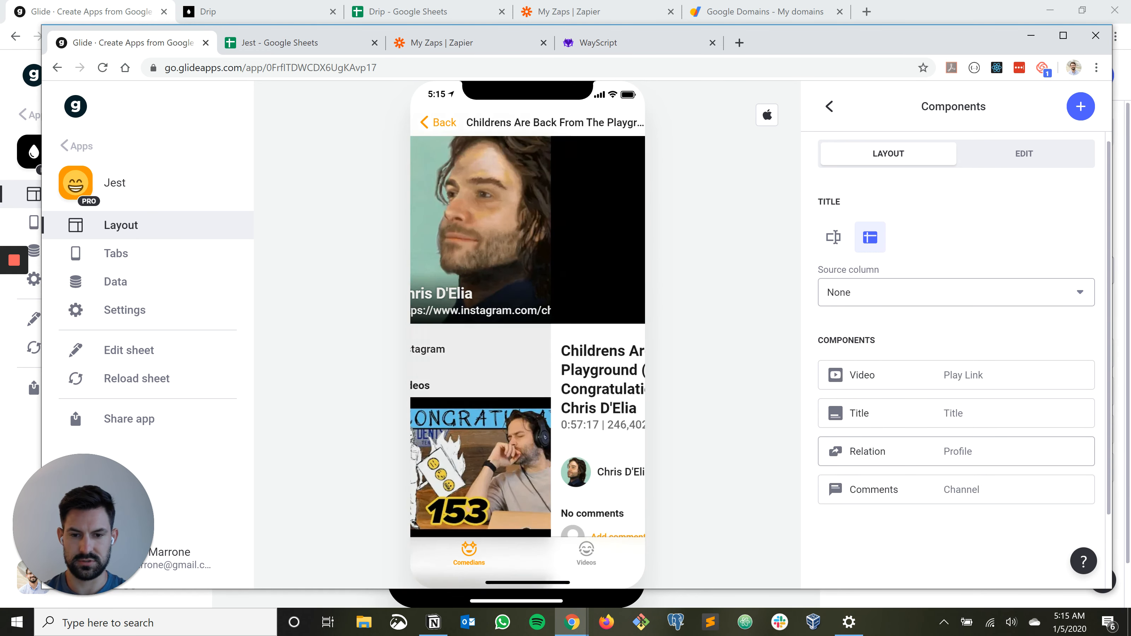
scroll(534, 462, down, 1)
click(535, 457)
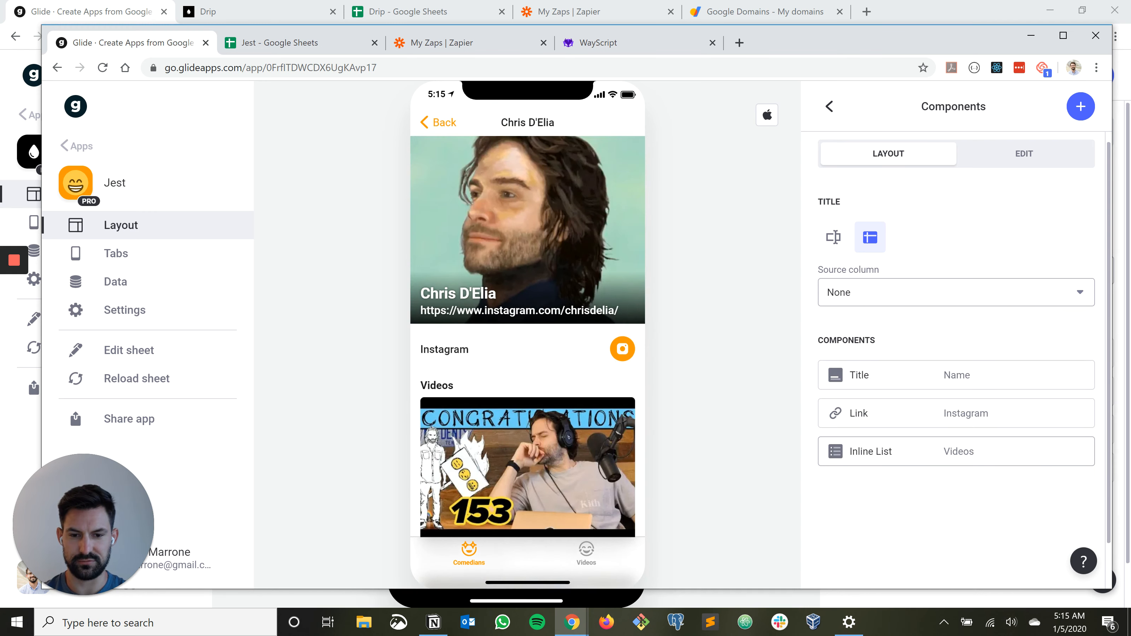
click(534, 466)
click(535, 468)
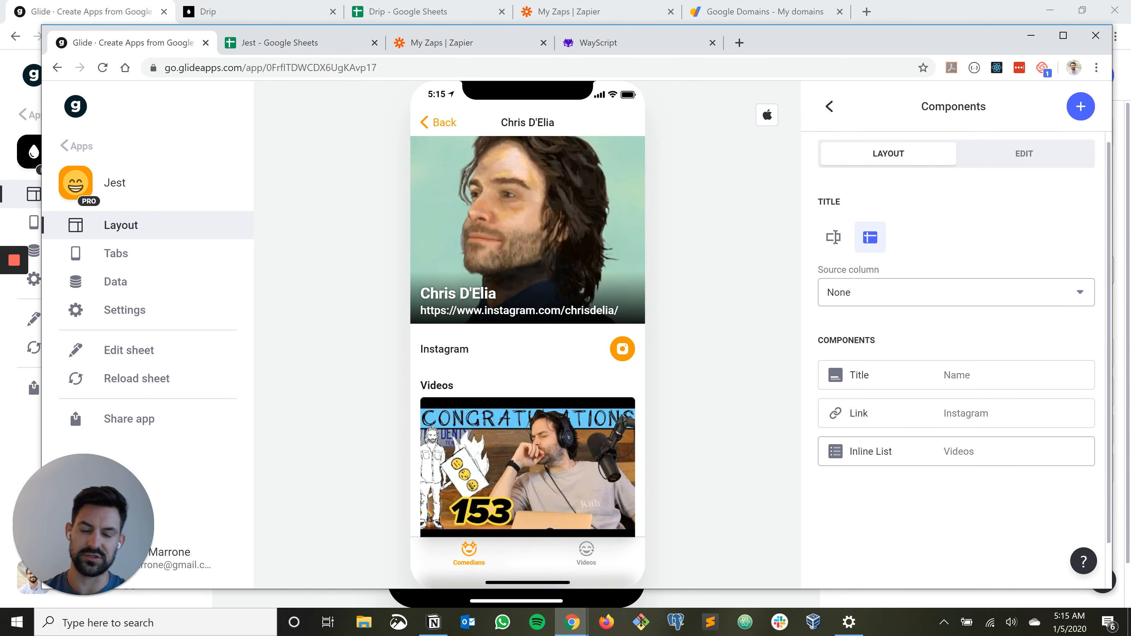
key(alt+Left)
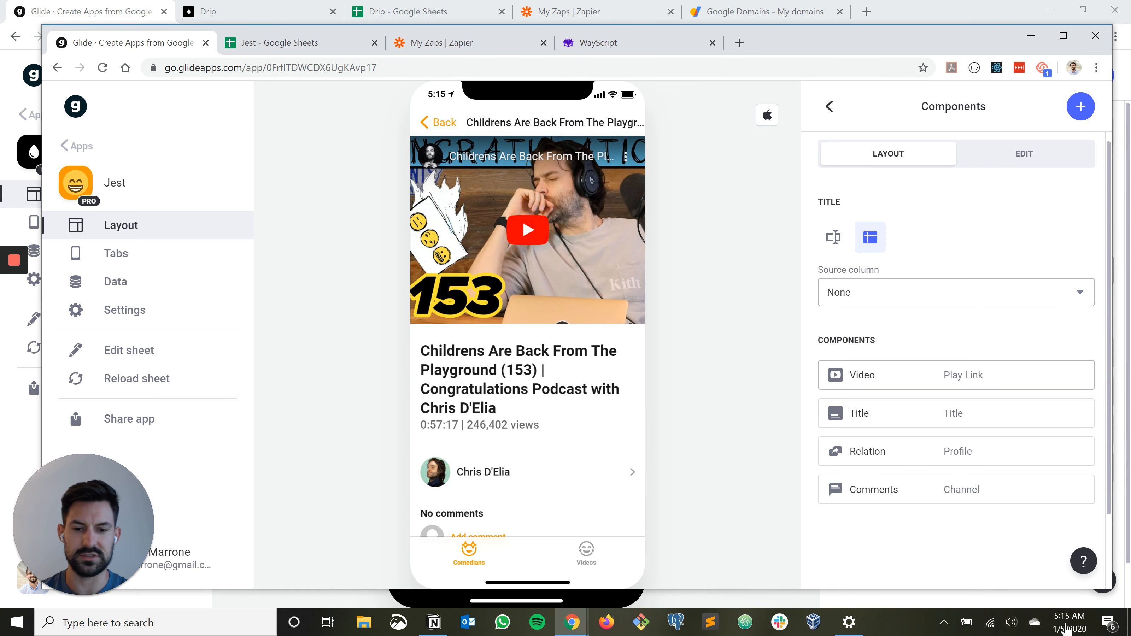
click(526, 473)
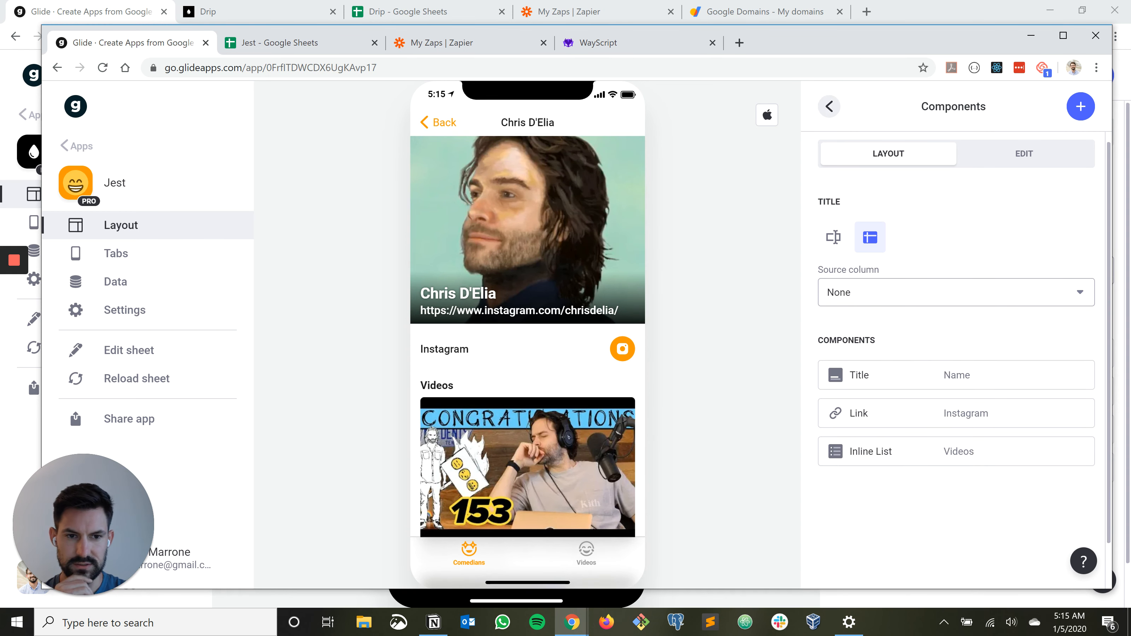
click(829, 106)
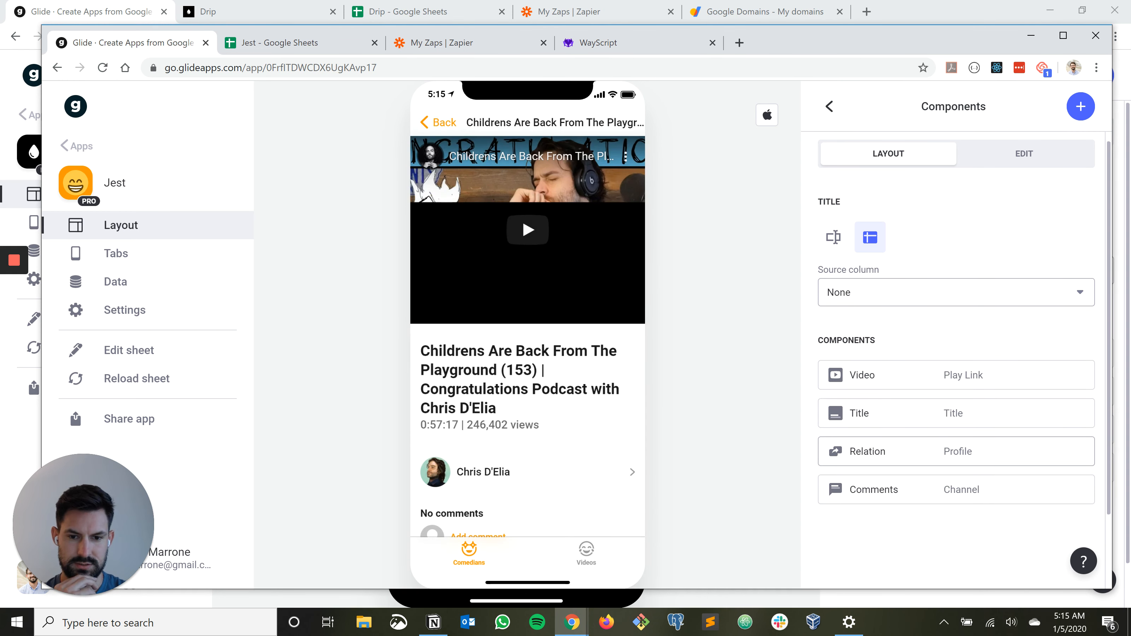
click(526, 472)
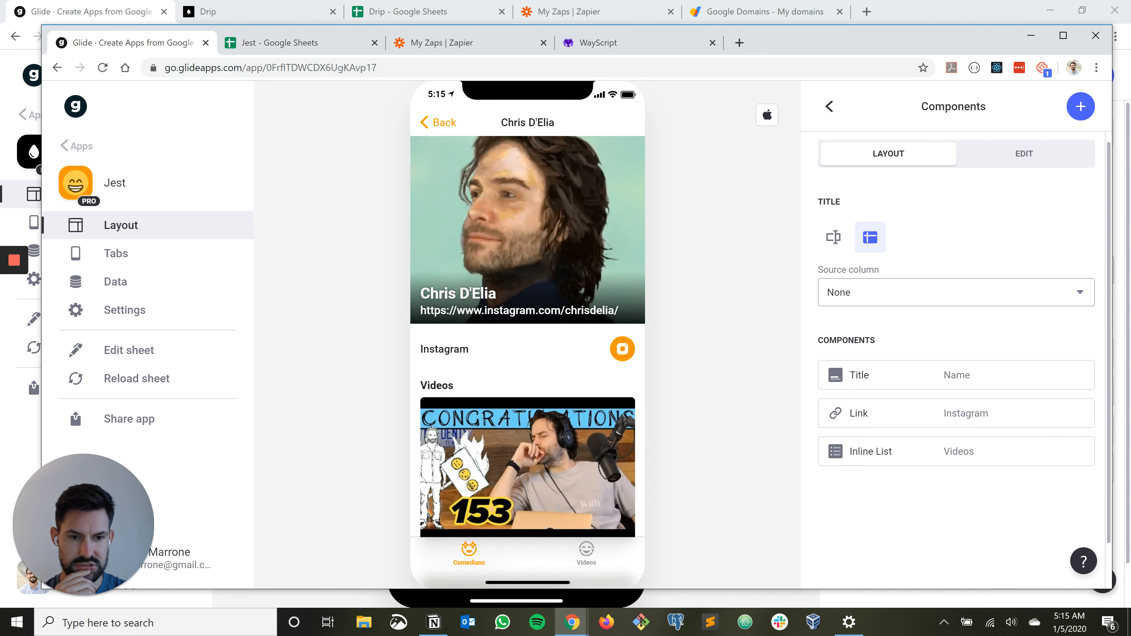
click(891, 375)
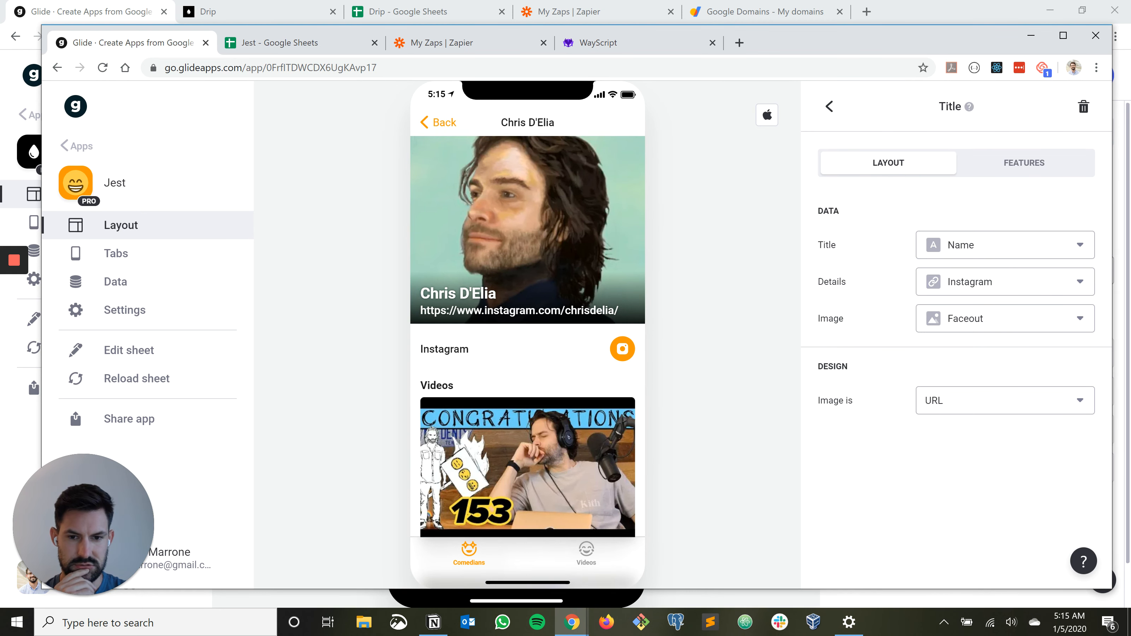
click(1002, 281)
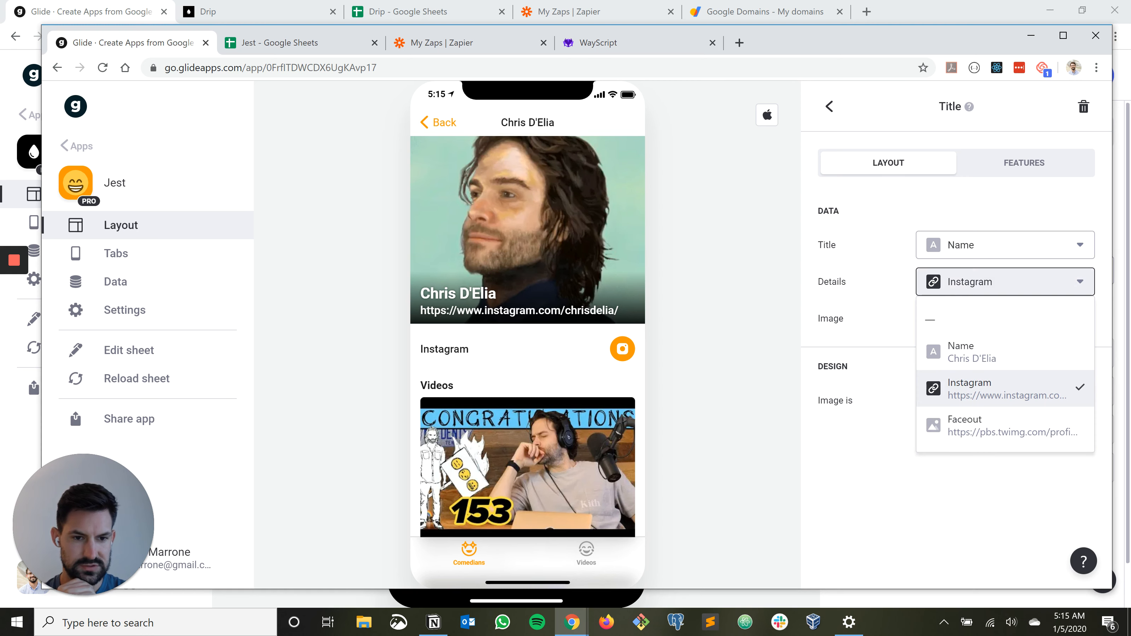
click(1003, 319)
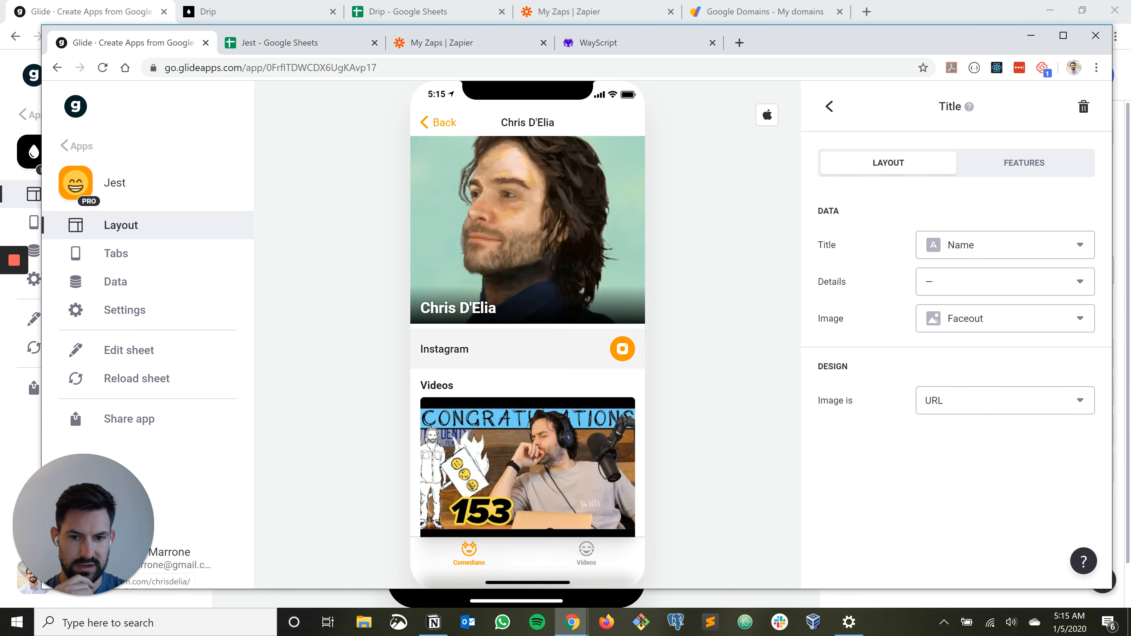
click(830, 106)
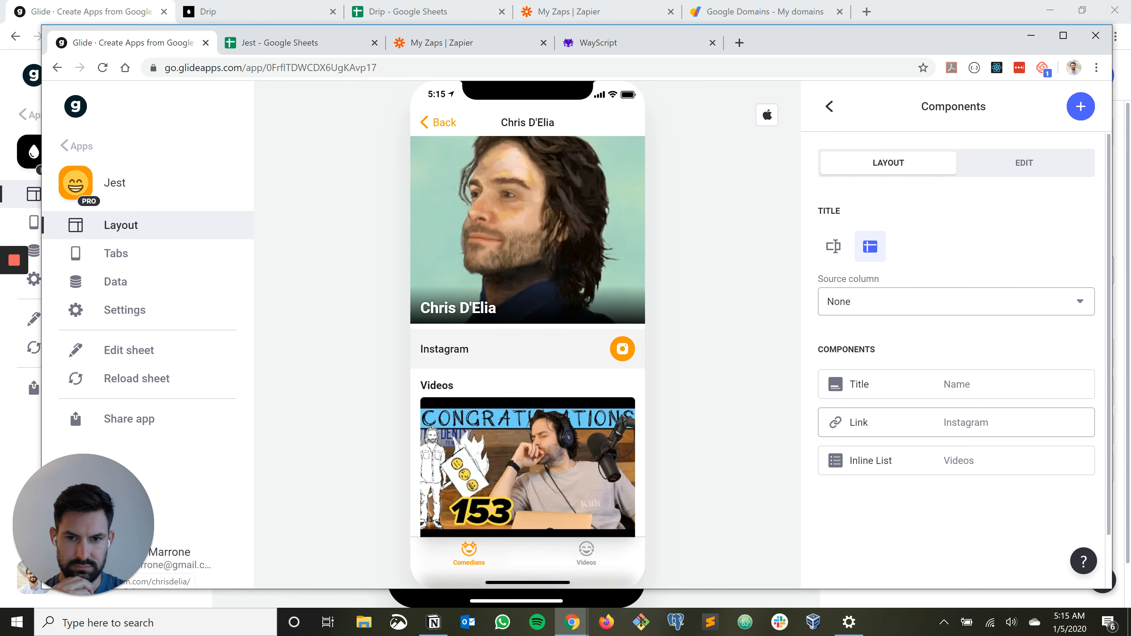
click(490, 349)
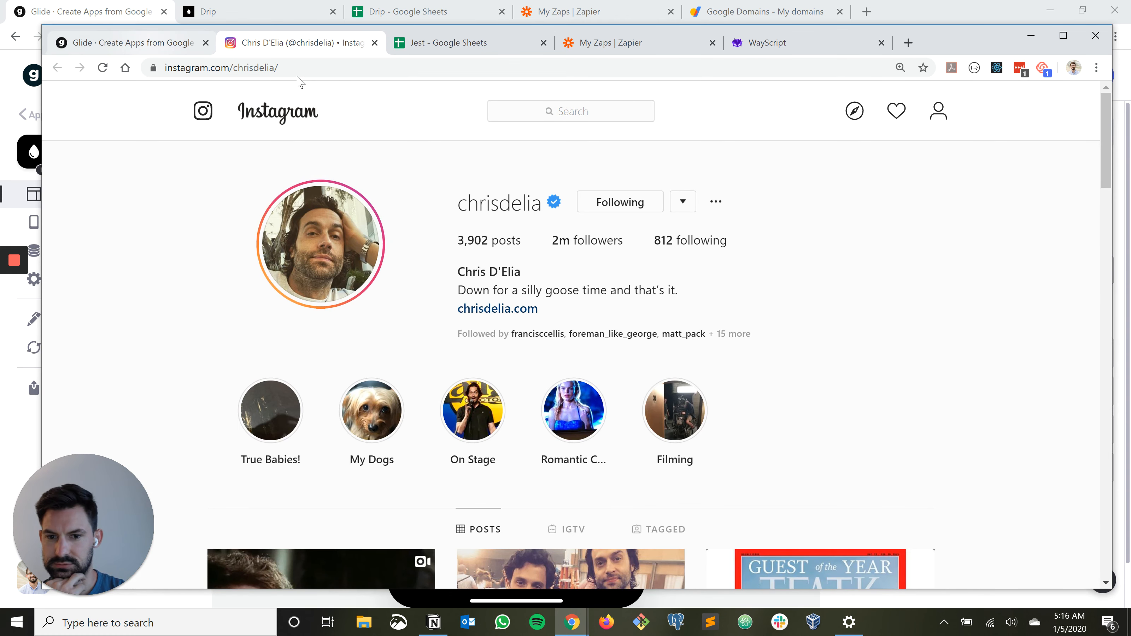
key(ctrl+w)
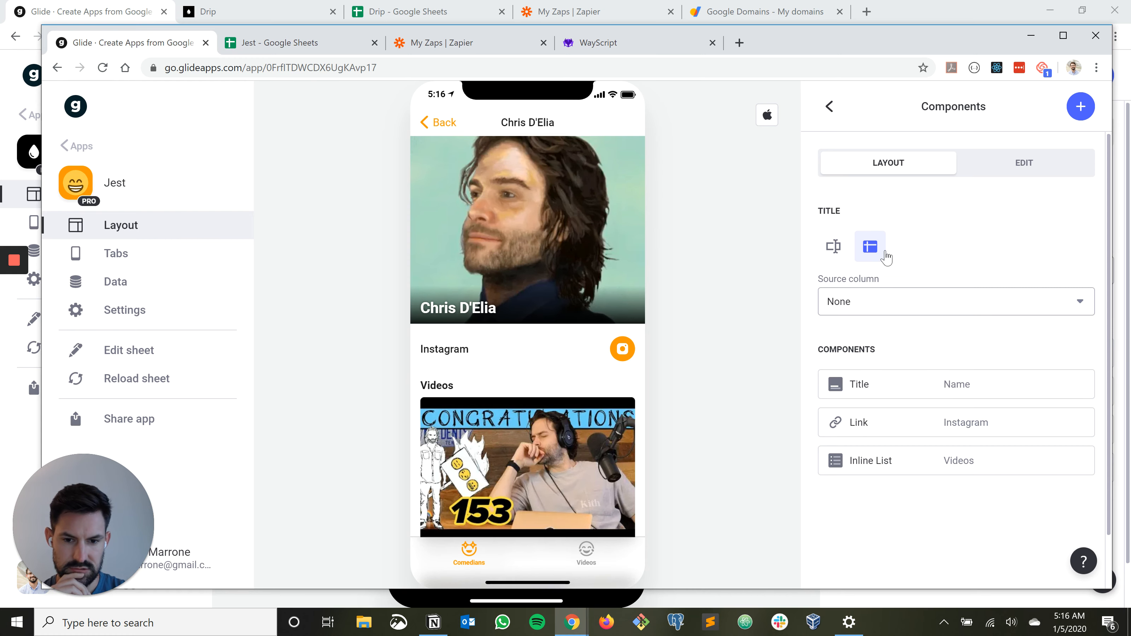
key(Escape)
key(Escape)
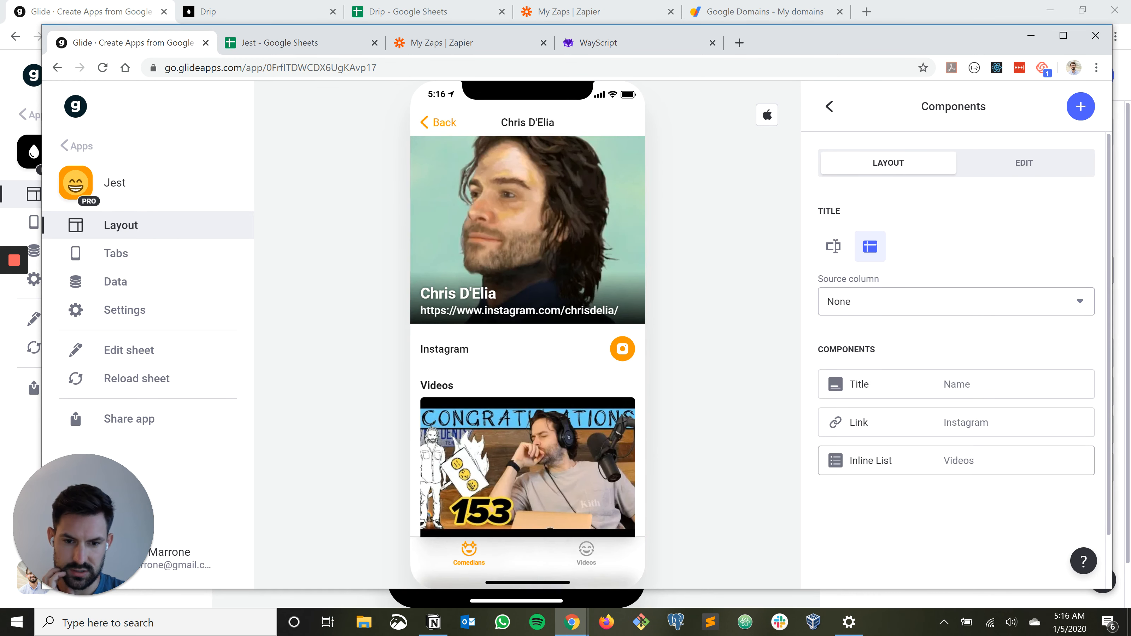
Rename the Videos tab as Trending
click(586, 554)
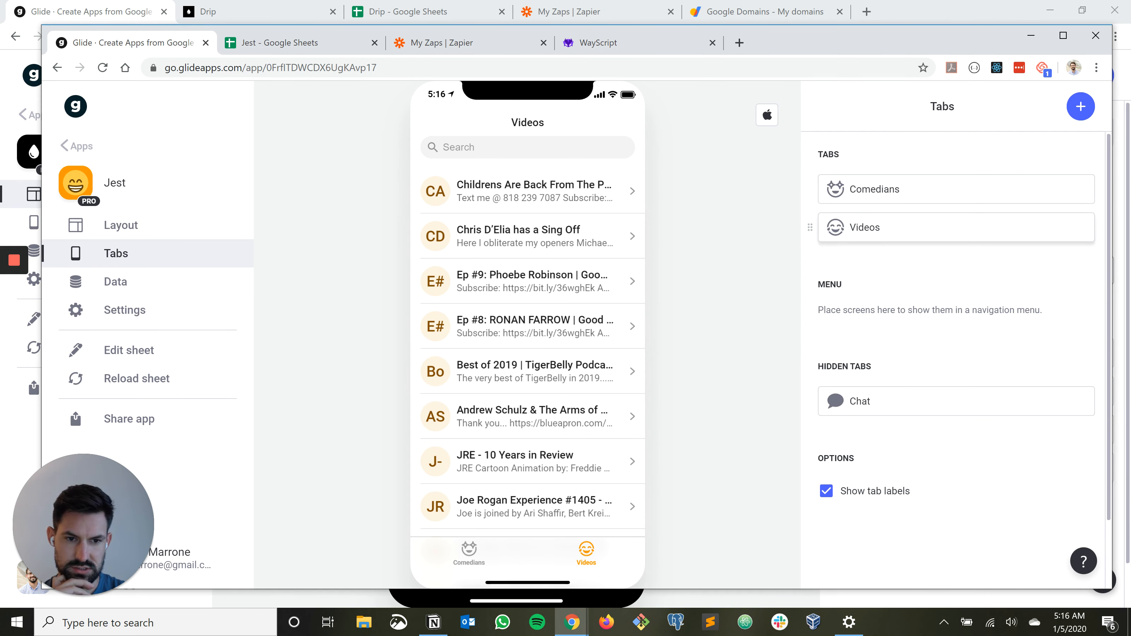
click(891, 227)
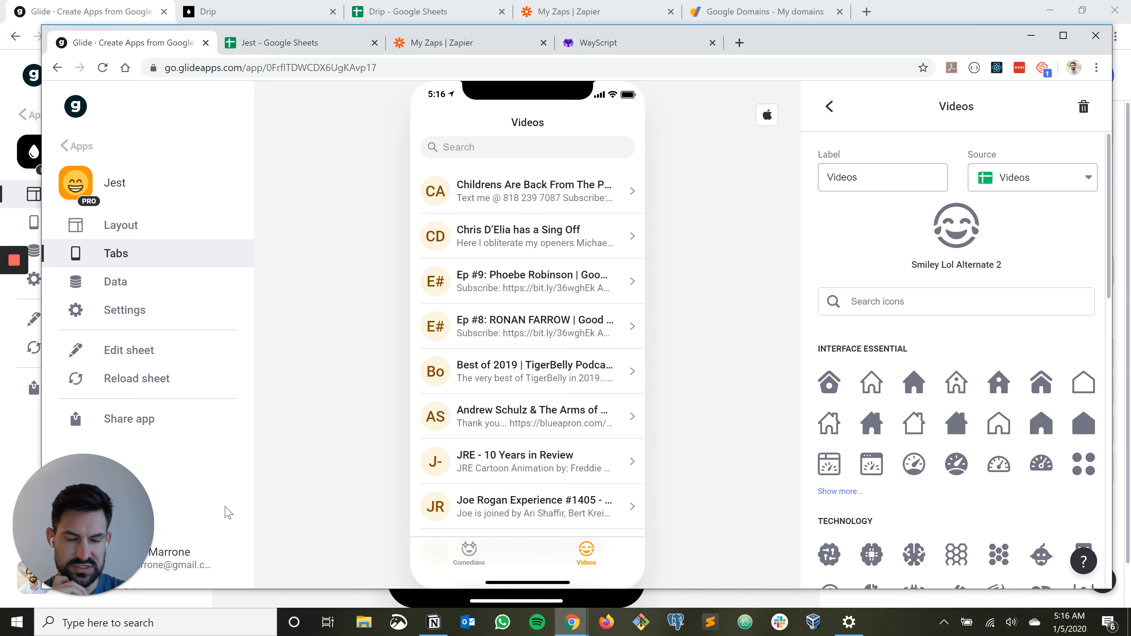
double_click(842, 178)
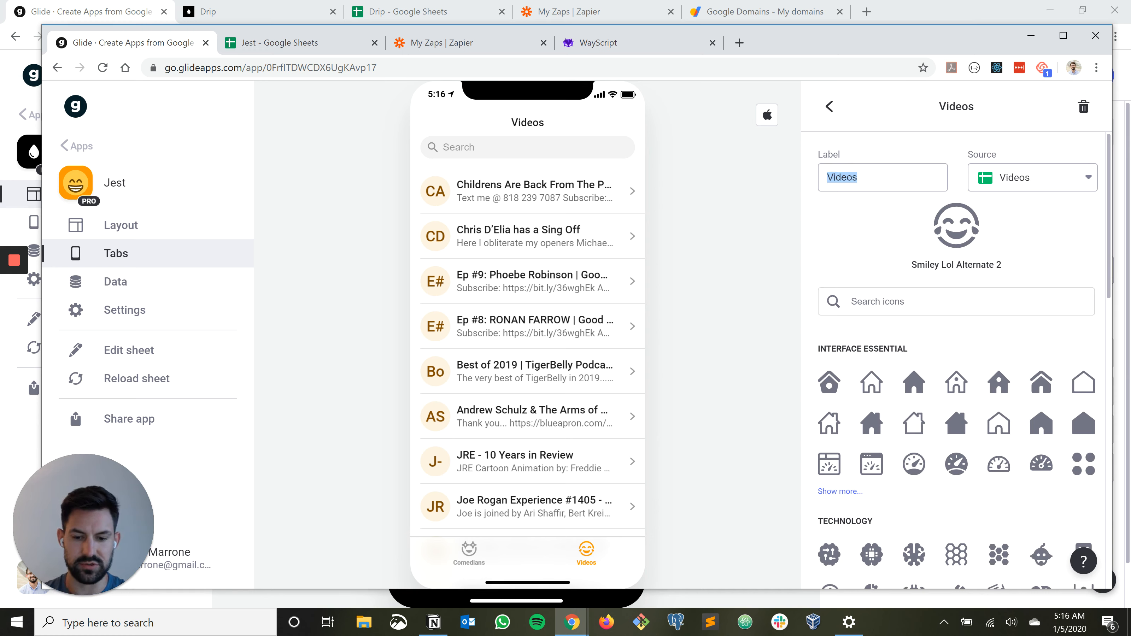
text(Trending)
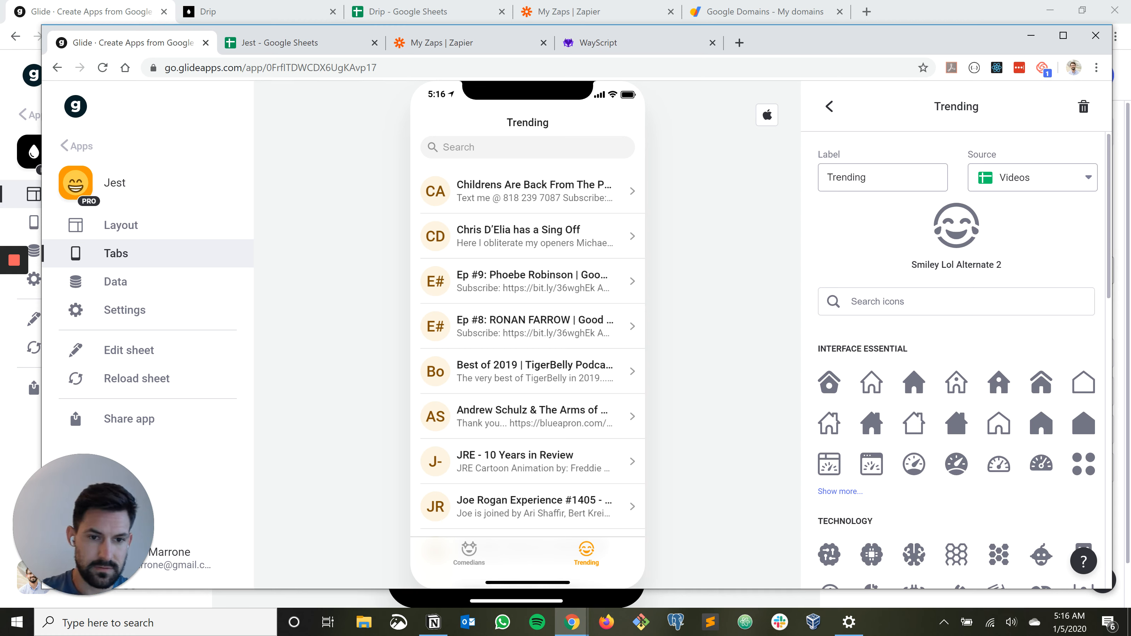
click(829, 106)
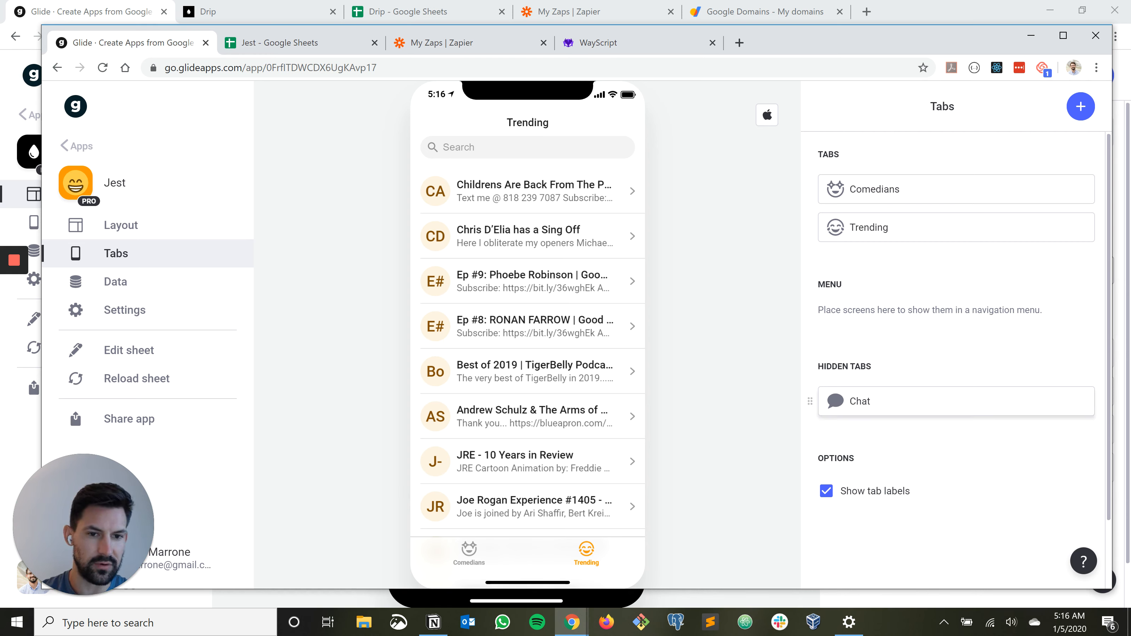
Switch the Trending screen's layout style to Tiles and set two tiles per row
click(125, 226)
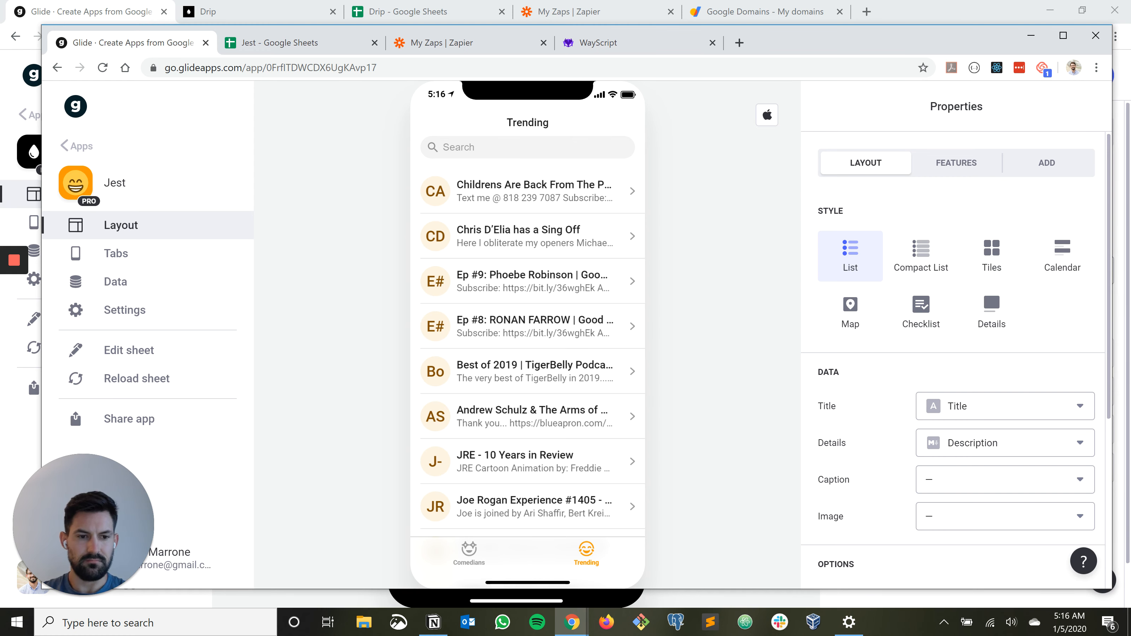
click(992, 256)
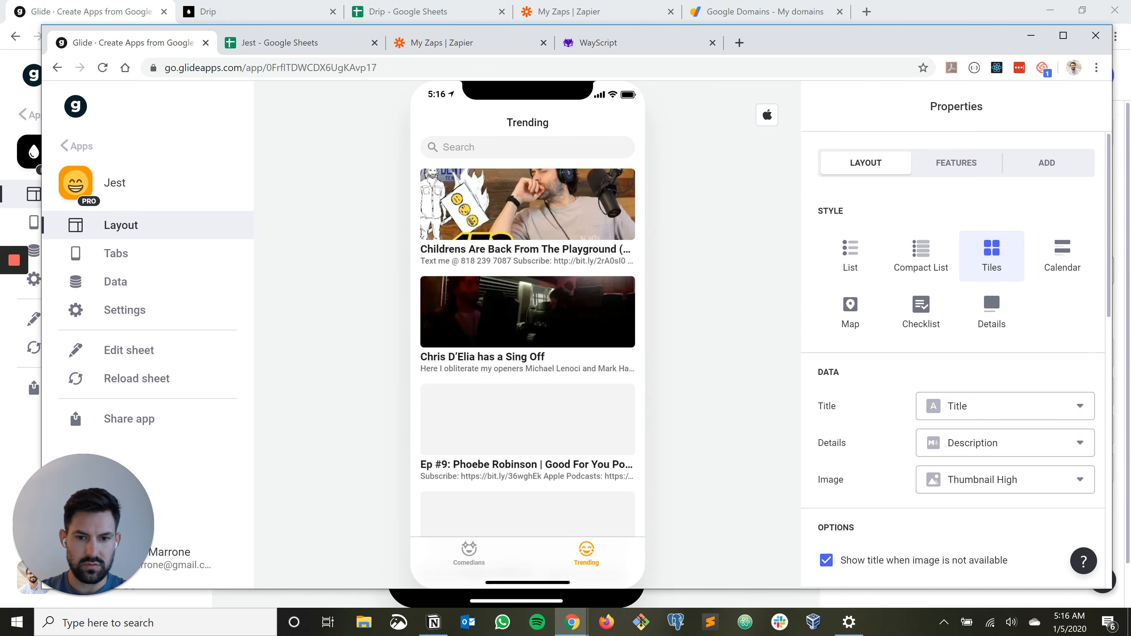
scroll(992, 303, down, 2)
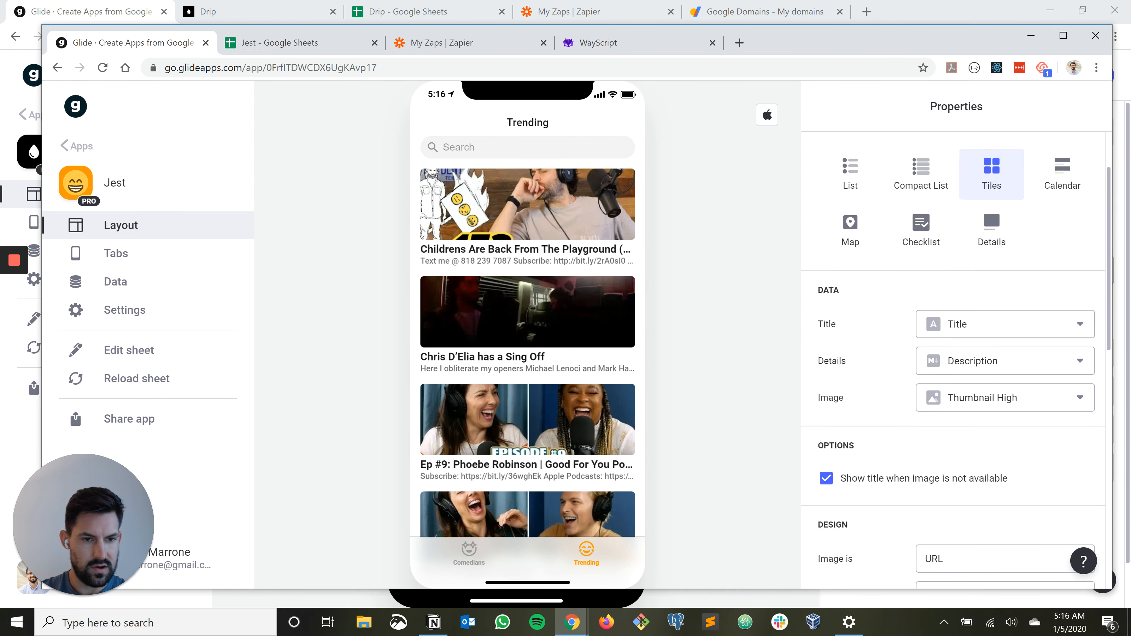
scroll(953, 357, down, 2)
scroll(1002, 312, down, 7)
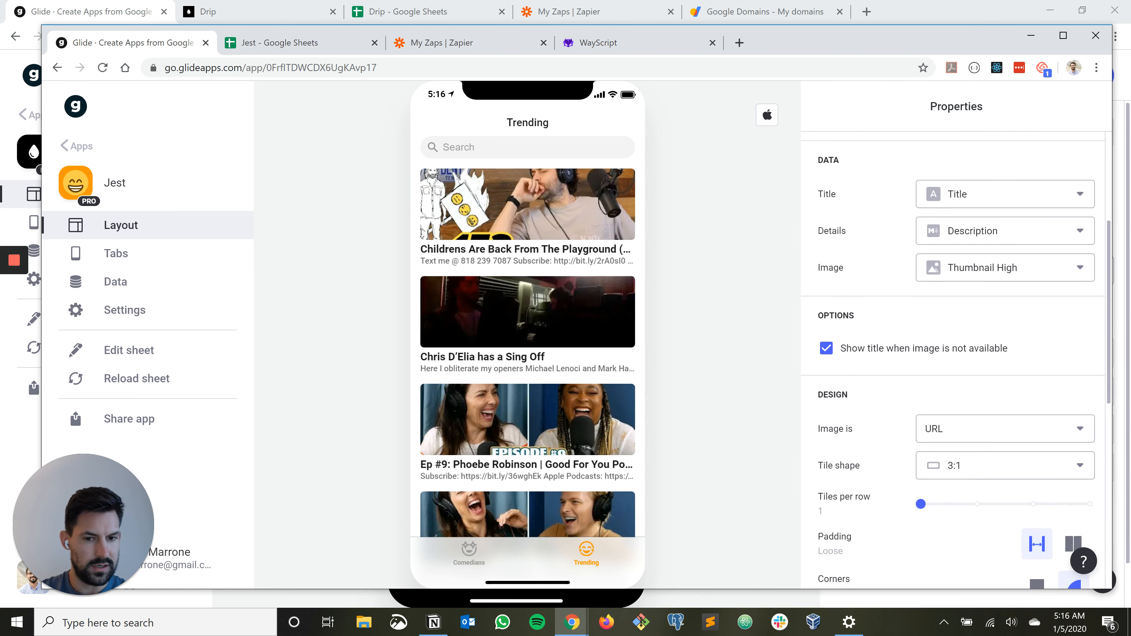
click(1002, 324)
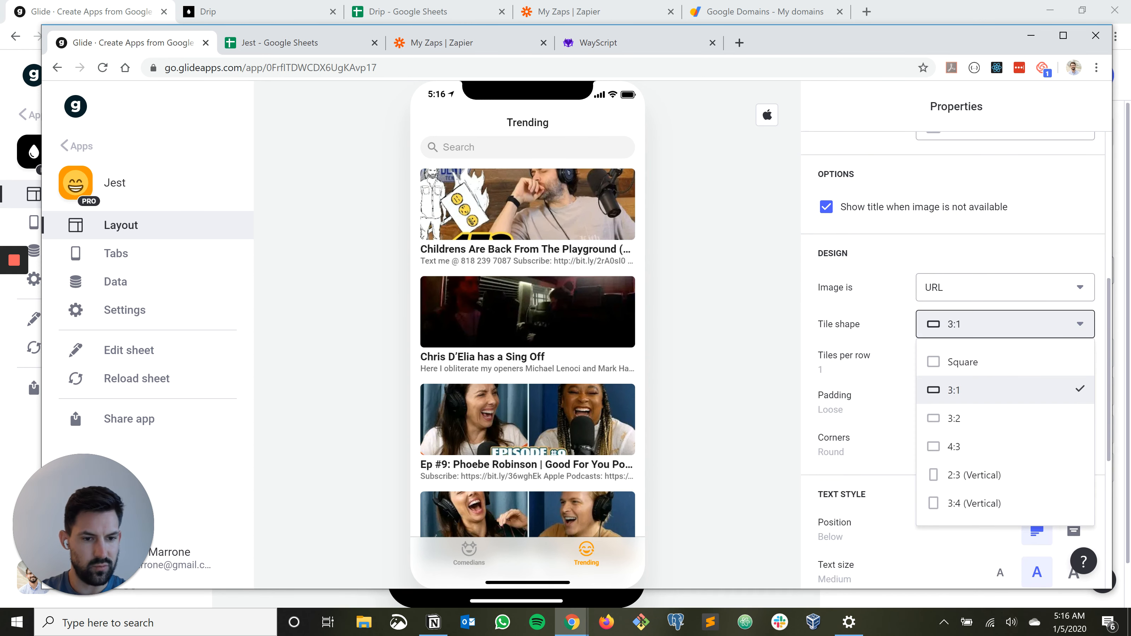
click(1002, 323)
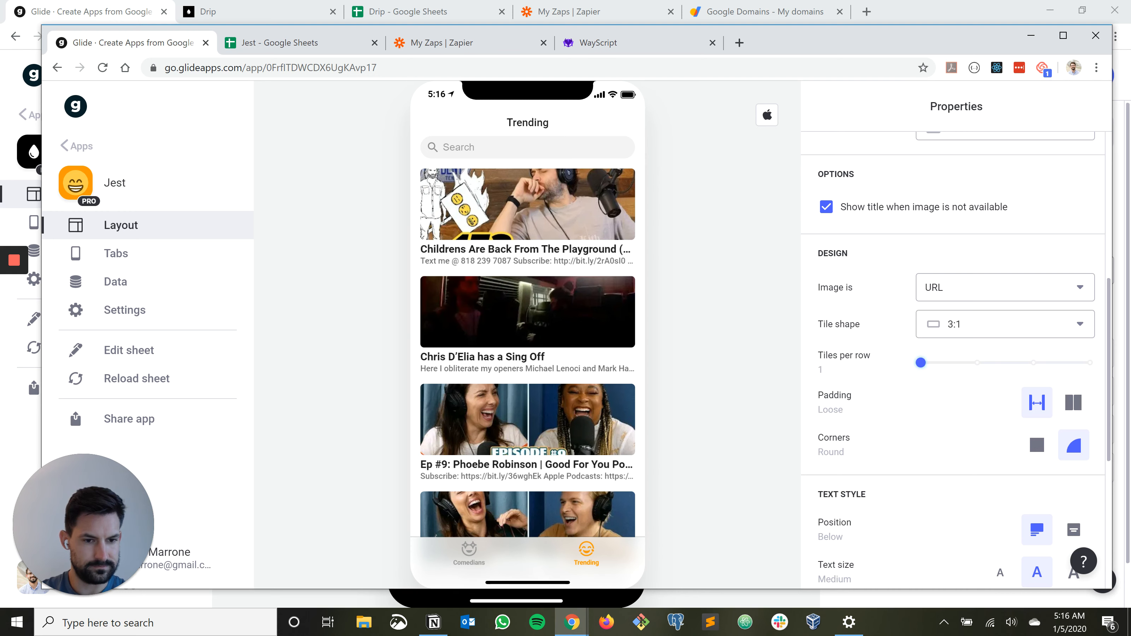
drag(920, 362, 978, 363)
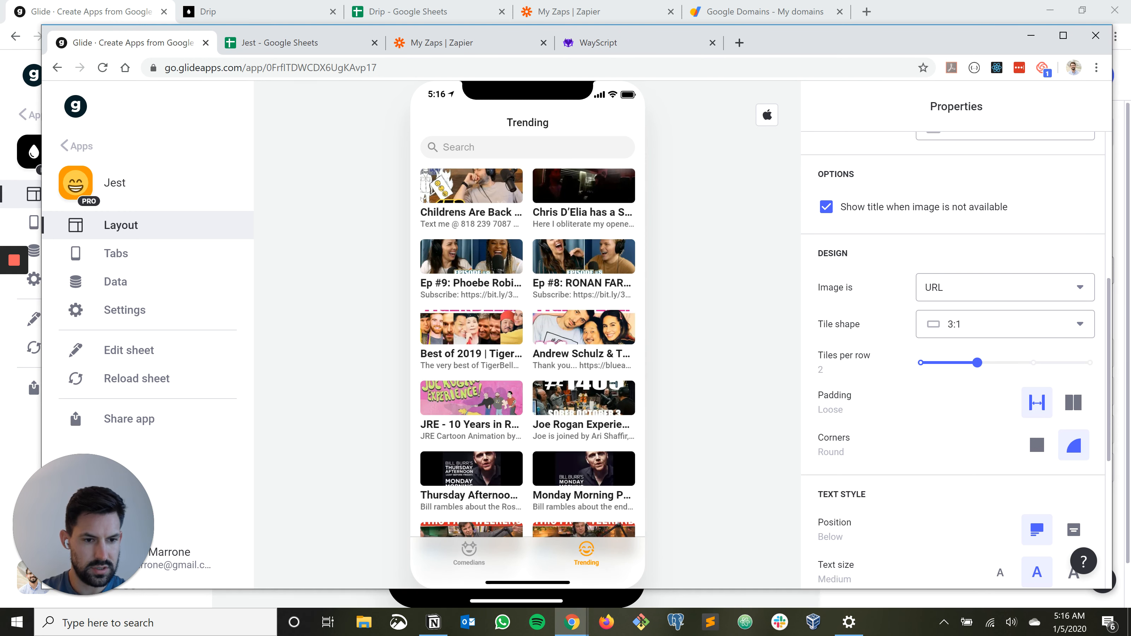
Try the 2:3 (Vertical) tile shape on the Trending screen, then set it to 3:4 (Vertical)
click(1005, 325)
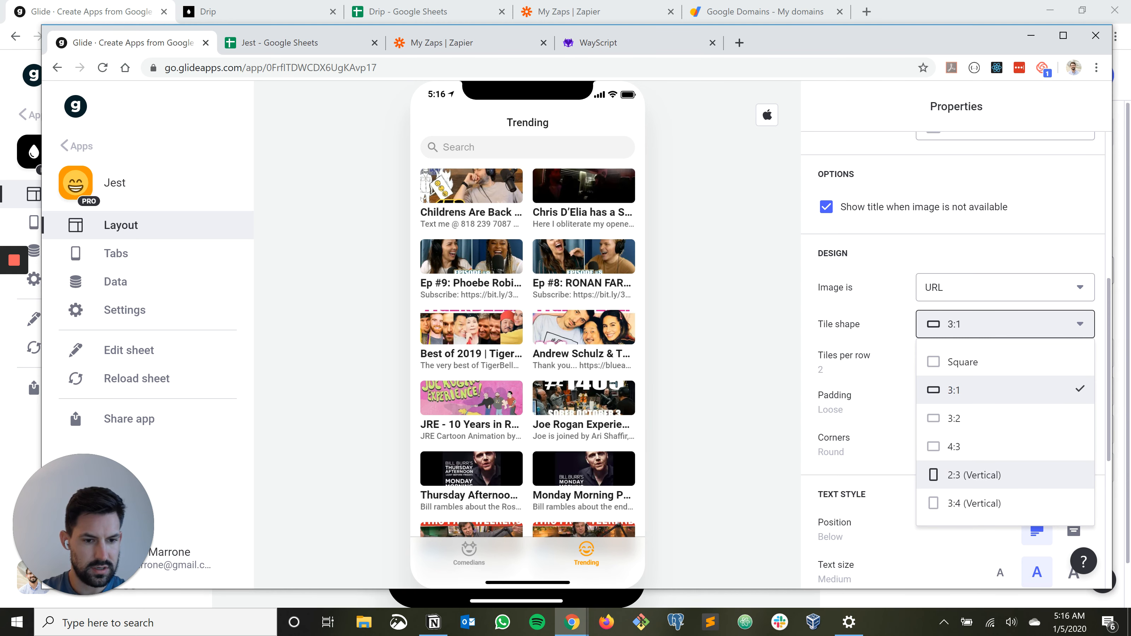
click(975, 475)
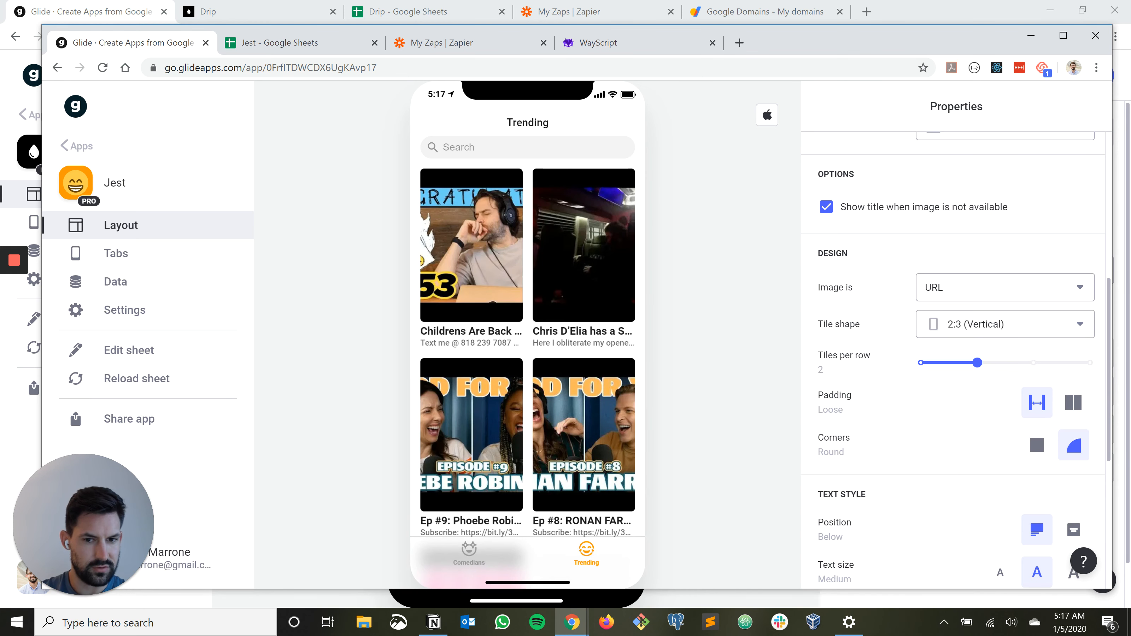
click(1002, 323)
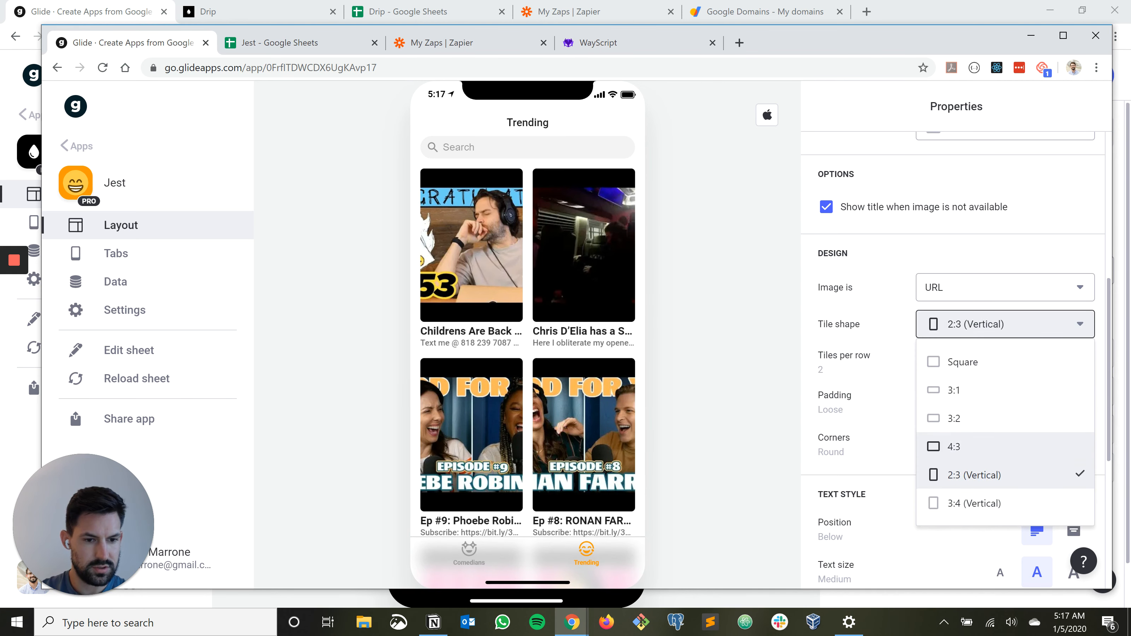
click(980, 504)
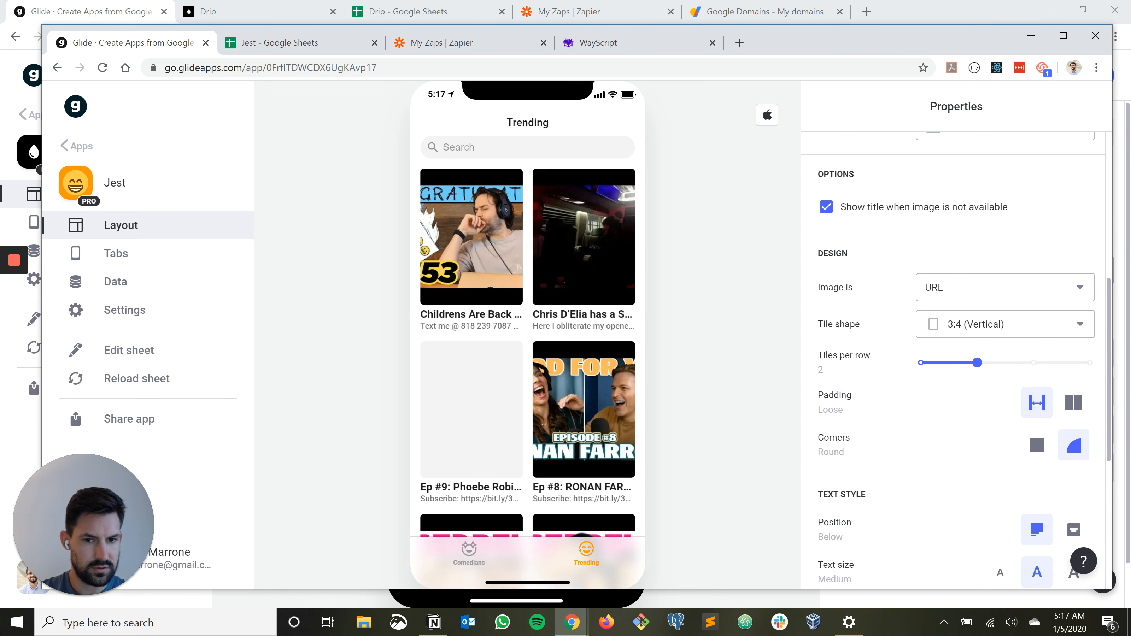
Set the Trending tiles' padding to Tight and, after trying Sharp, keep the corners Round
click(1073, 402)
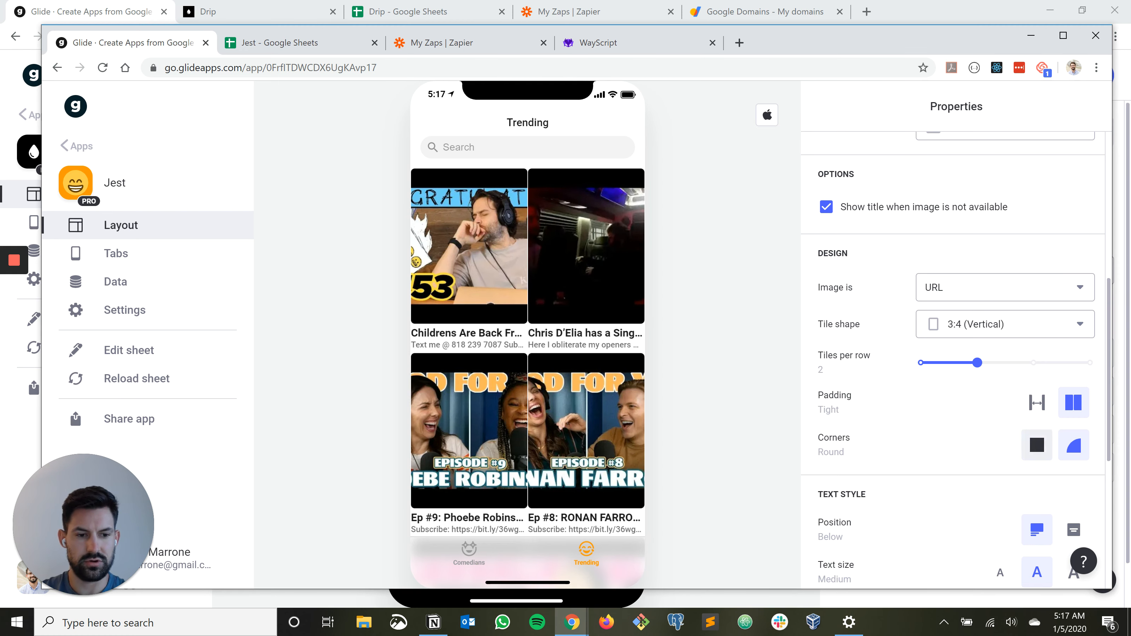
click(1037, 444)
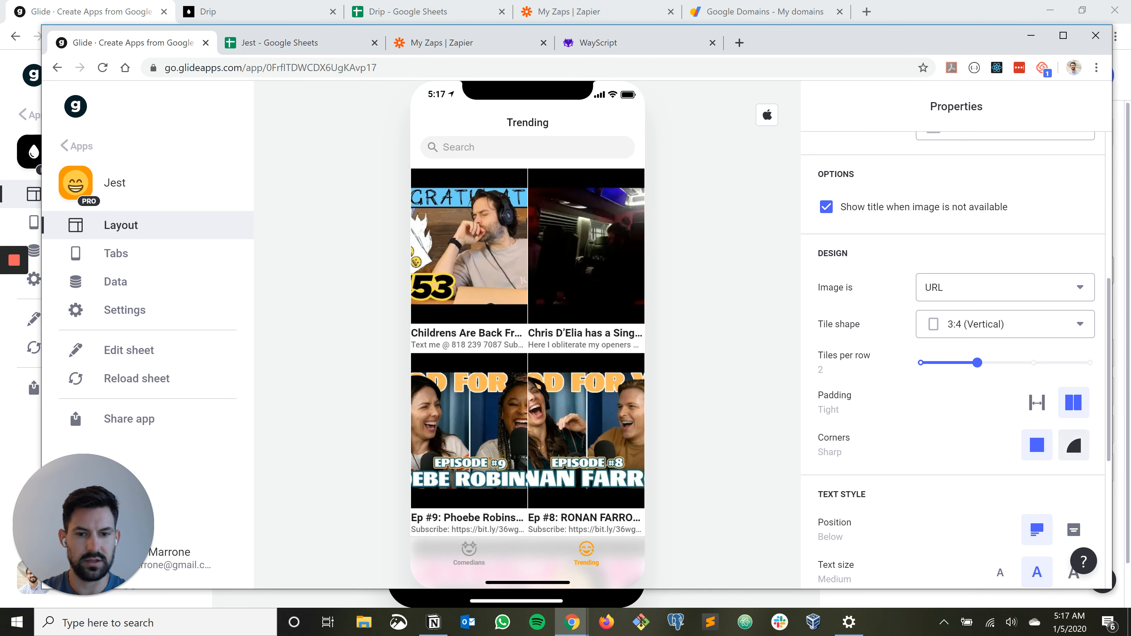
click(1073, 445)
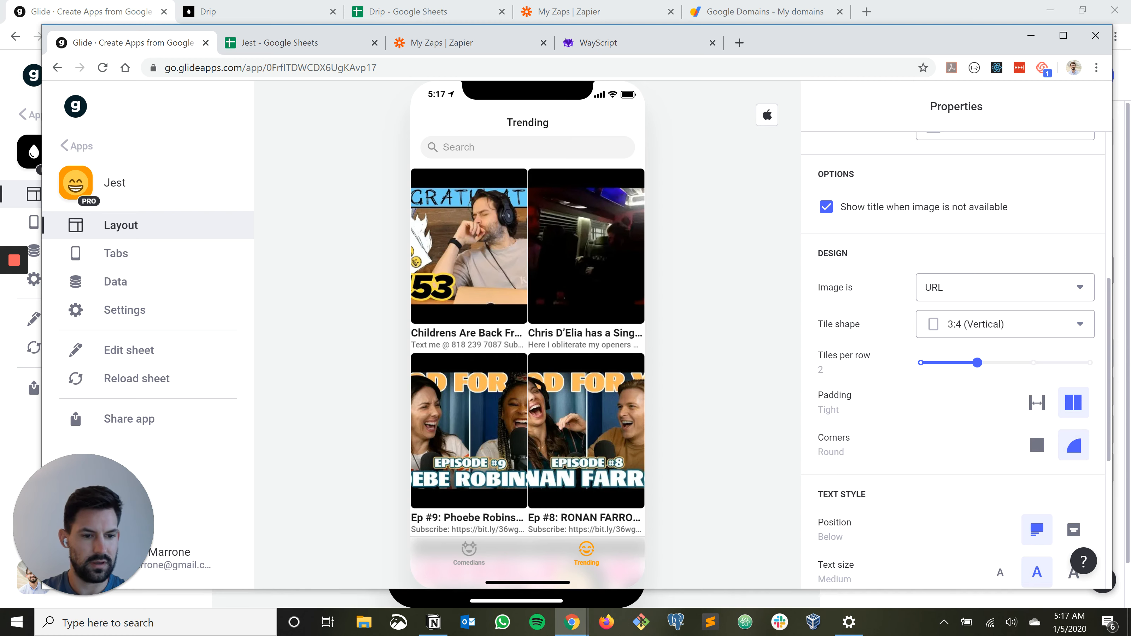
Examine the Trending screen's style, data, design and text style settings
scroll(953, 357, down, 1)
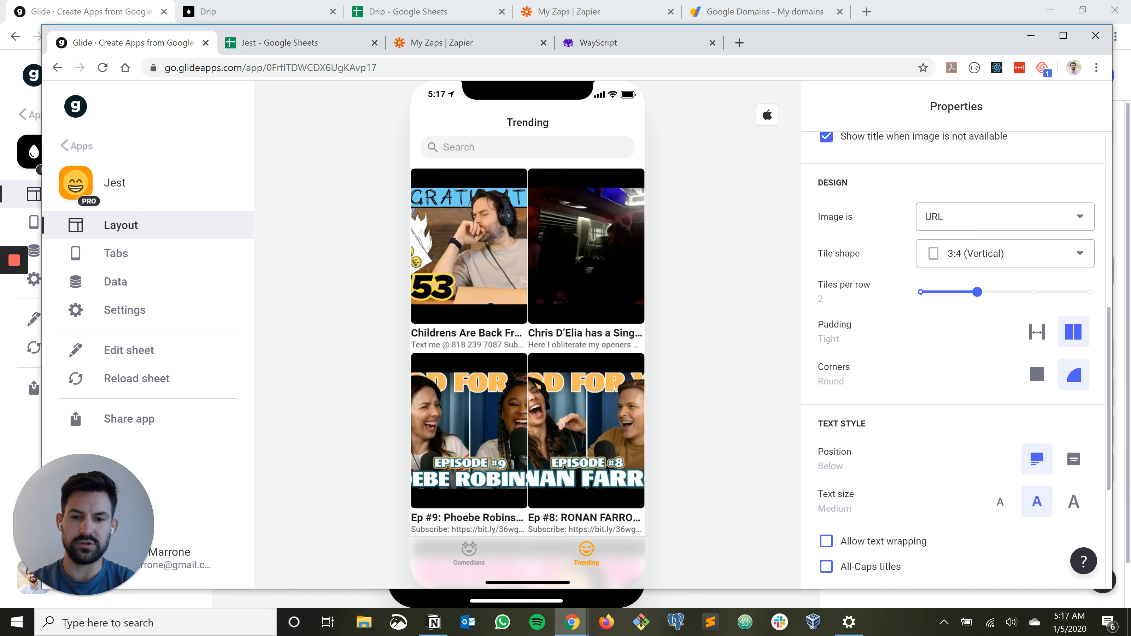
scroll(953, 356, up, 10)
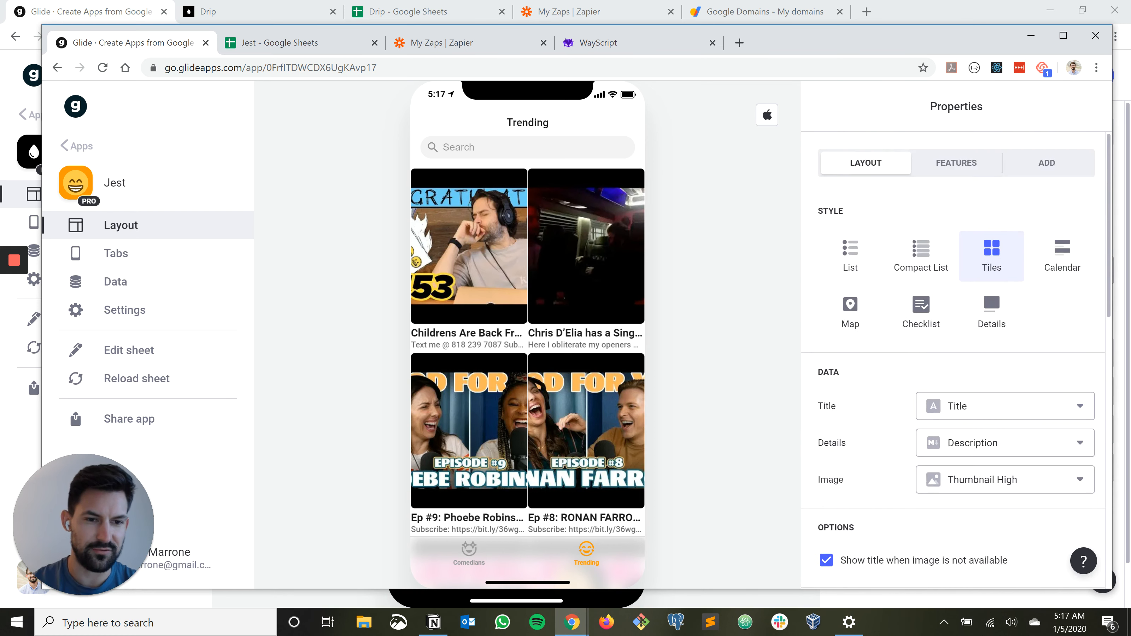
scroll(953, 357, down, 12)
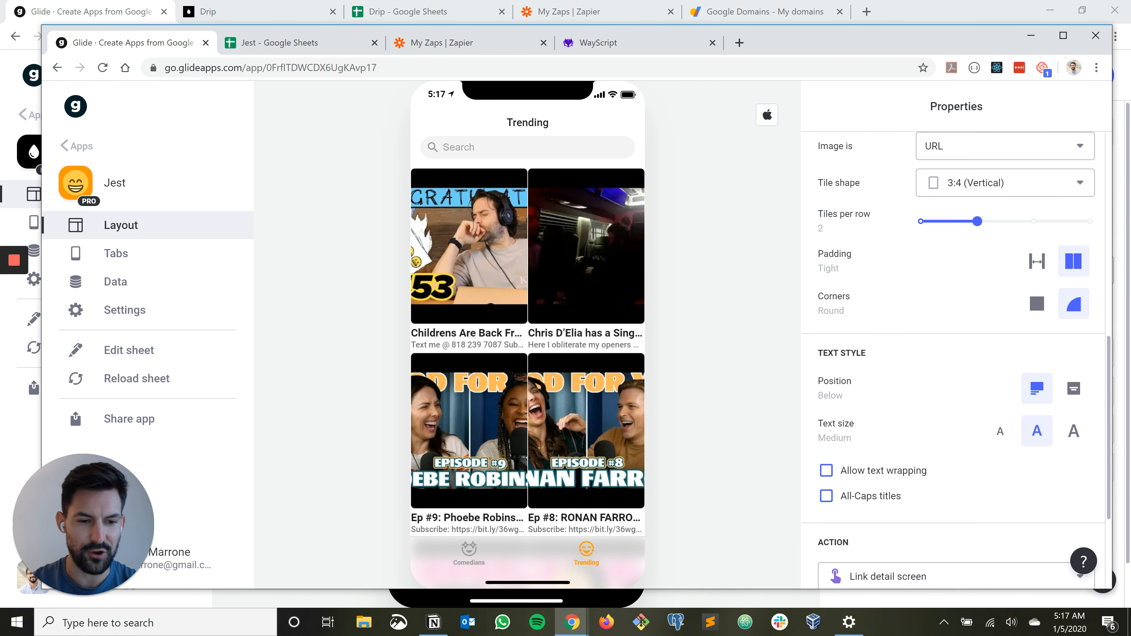
scroll(953, 356, up, 8)
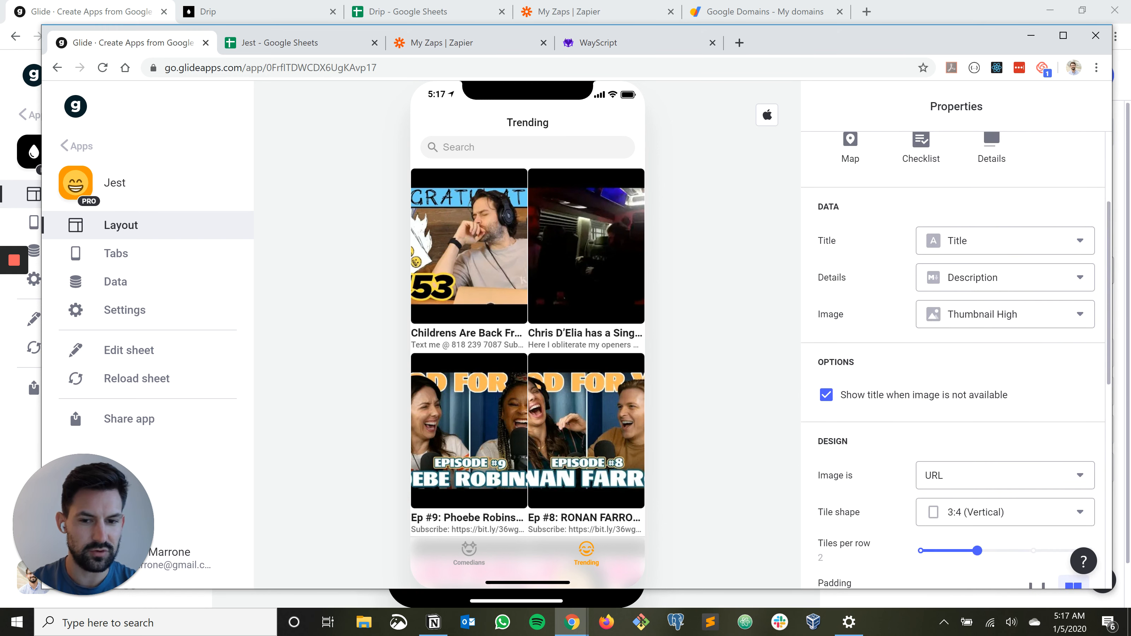
scroll(954, 356, down, 2)
scroll(953, 356, down, 4)
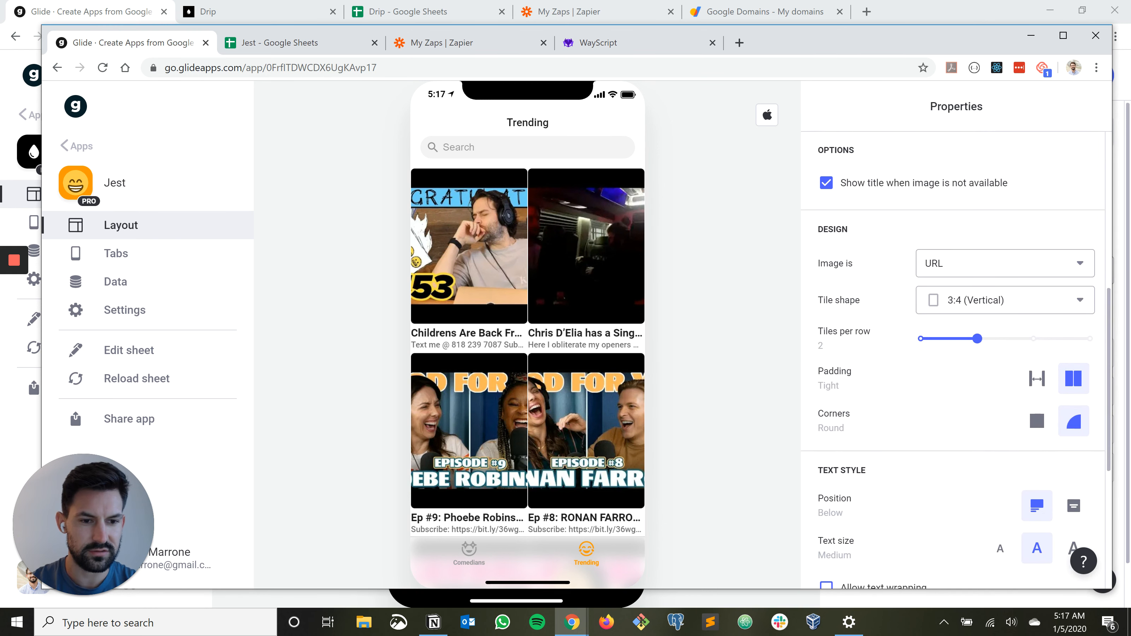
scroll(953, 356, up, 6)
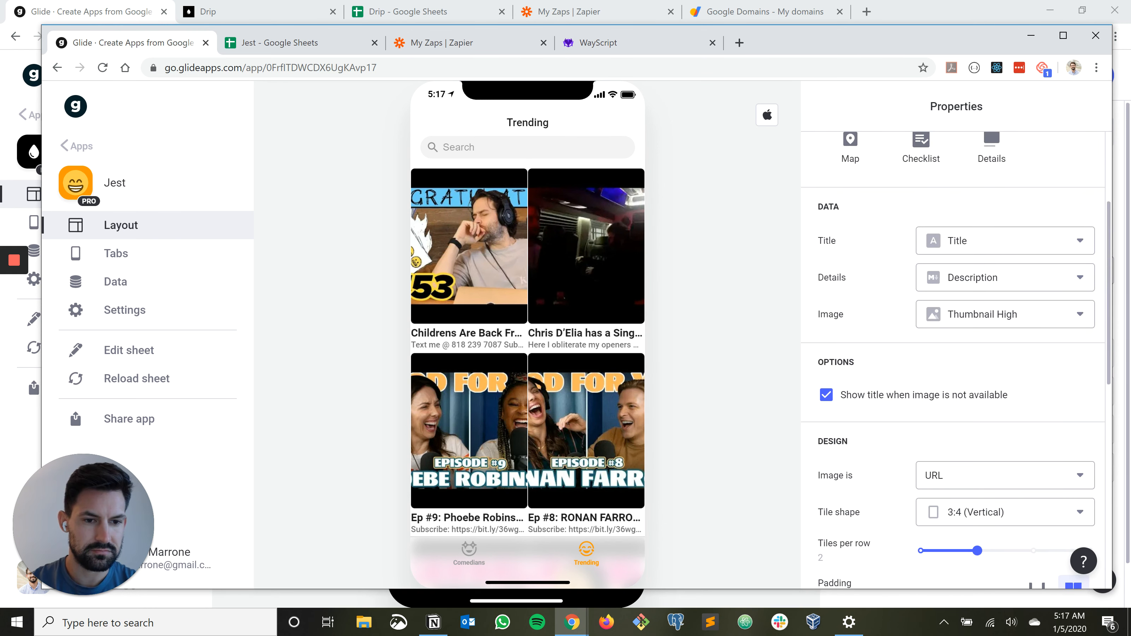
Set the Trending tiles' details to the Duration and Views column and review the tiles in the preview
scroll(954, 356, down, 12)
scroll(953, 356, up, 10)
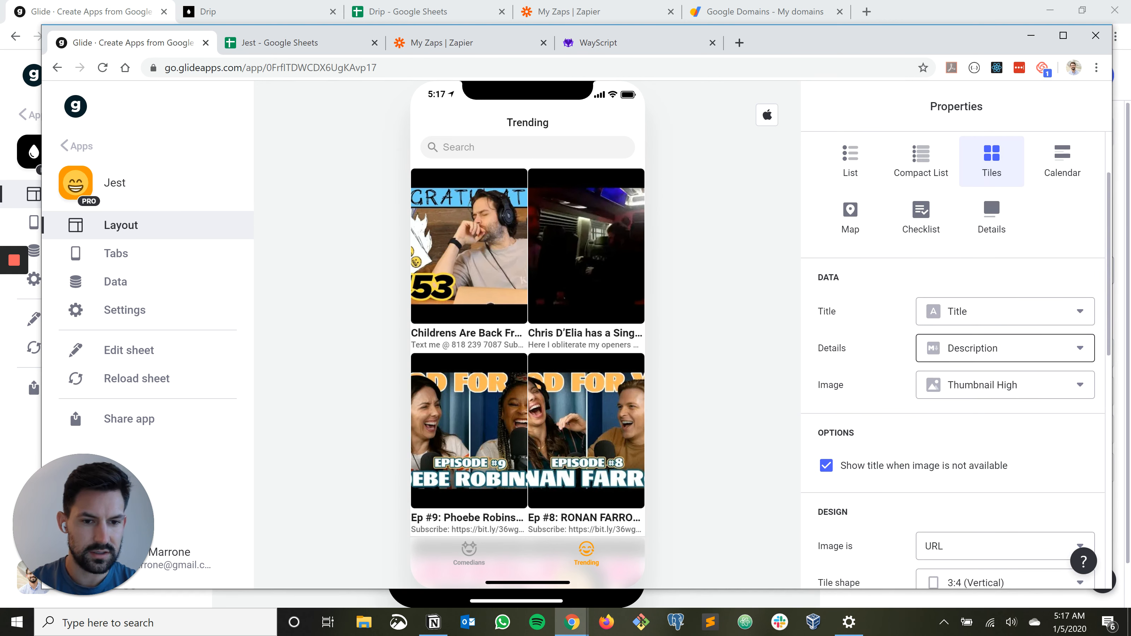
click(1002, 348)
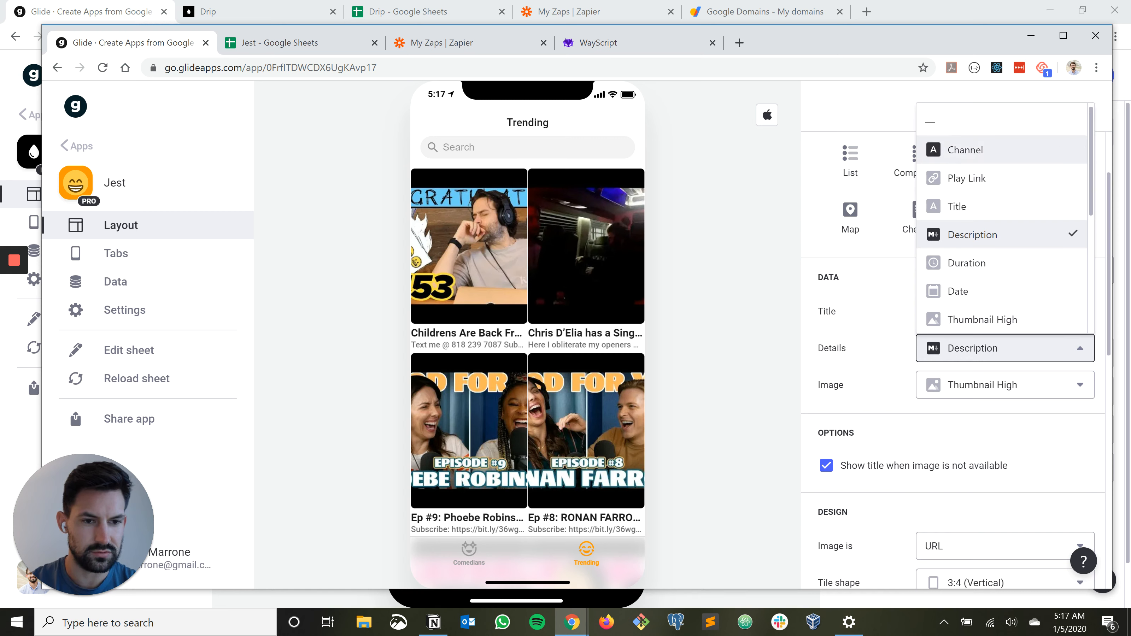
scroll(1002, 218, down, 2)
scroll(1002, 223, down, 4)
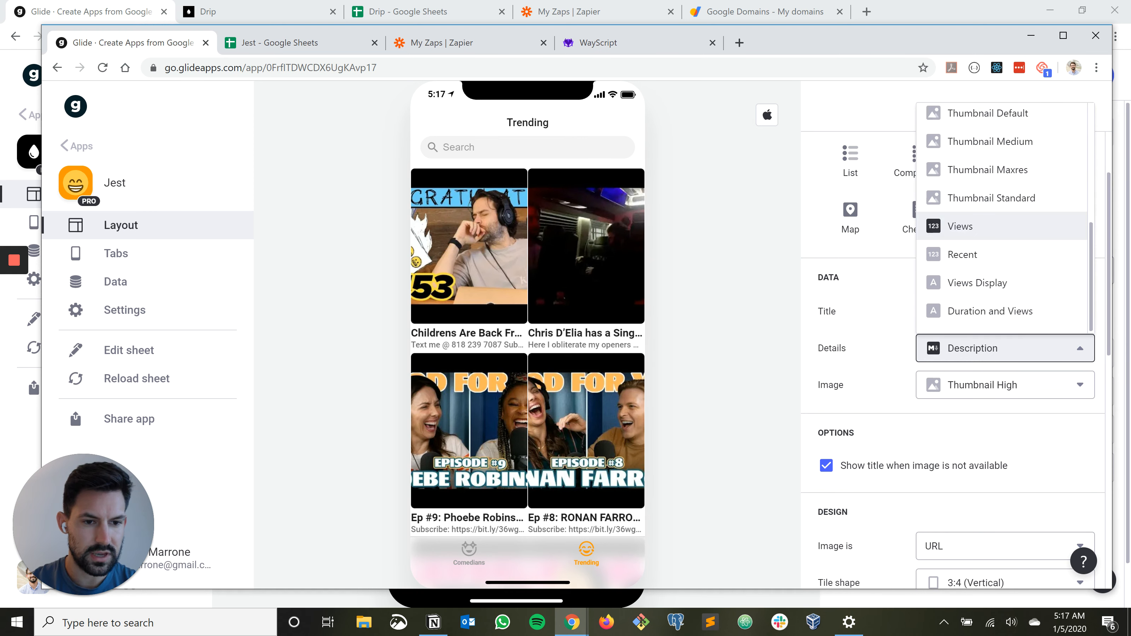
click(990, 311)
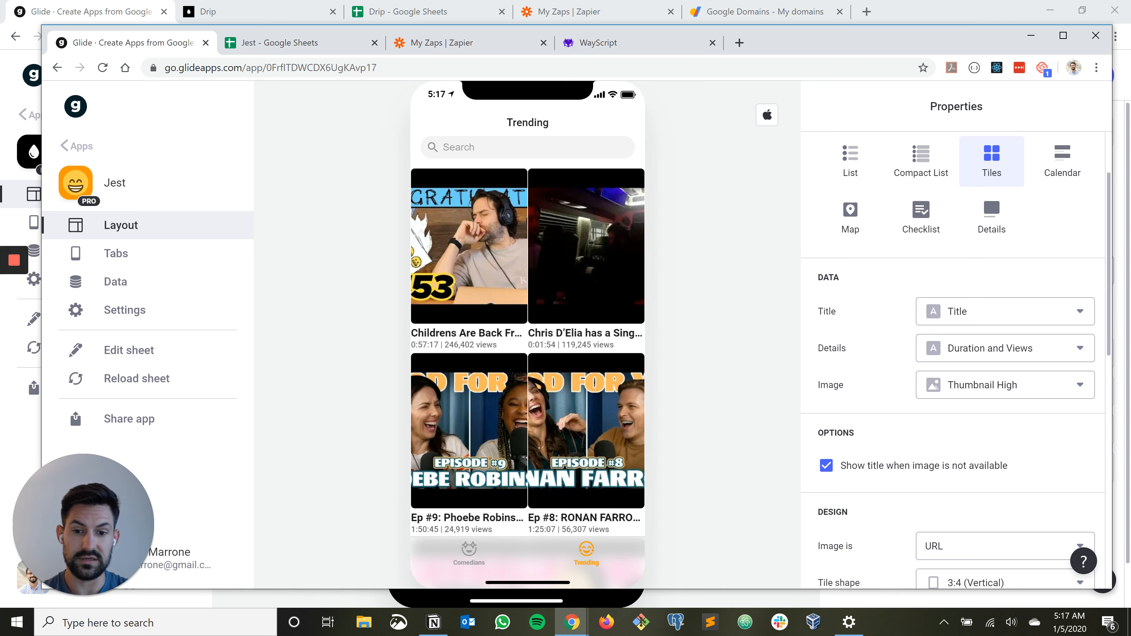
scroll(528, 353, down, 3)
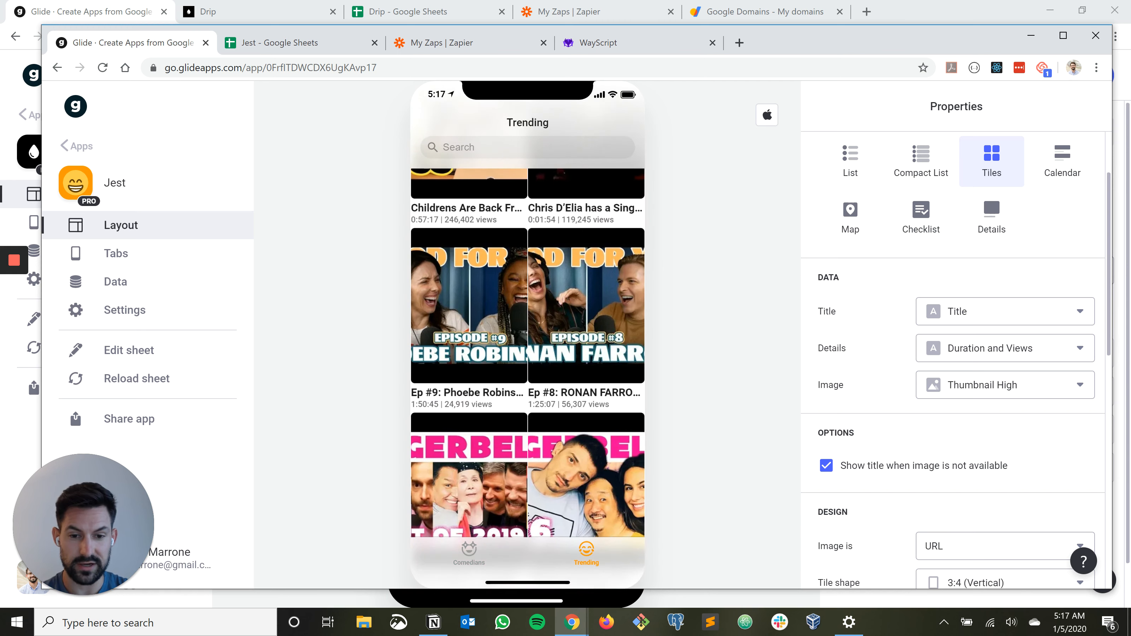
scroll(528, 352, down, 5)
scroll(528, 353, up, 8)
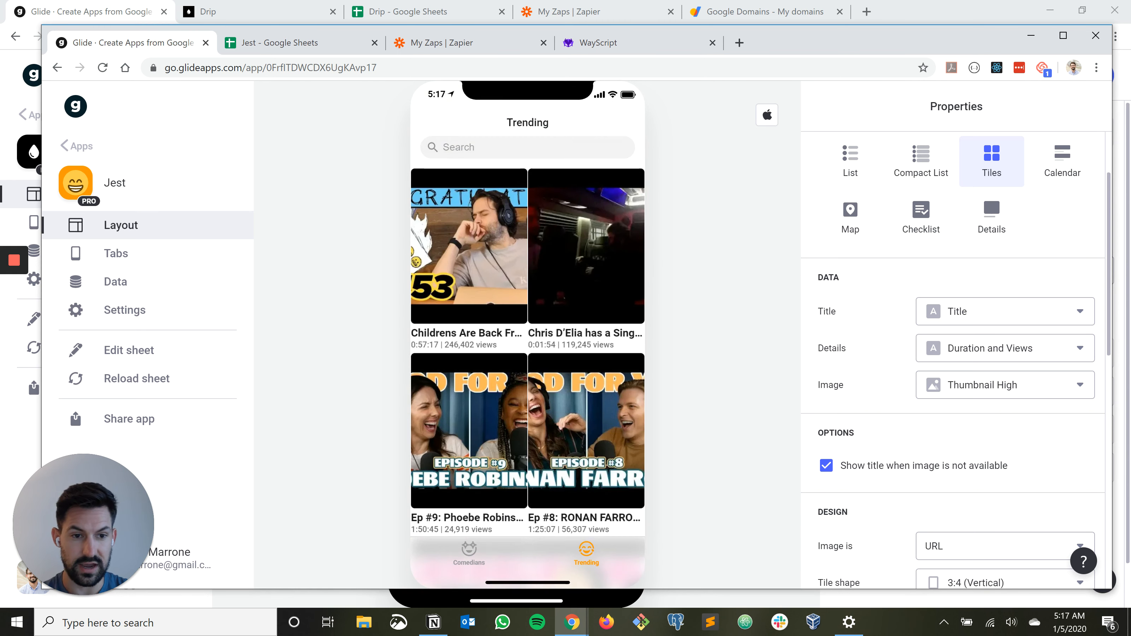
Sort the Trending screen's videos by Views in descending order (Z→A)
scroll(953, 356, up, 2)
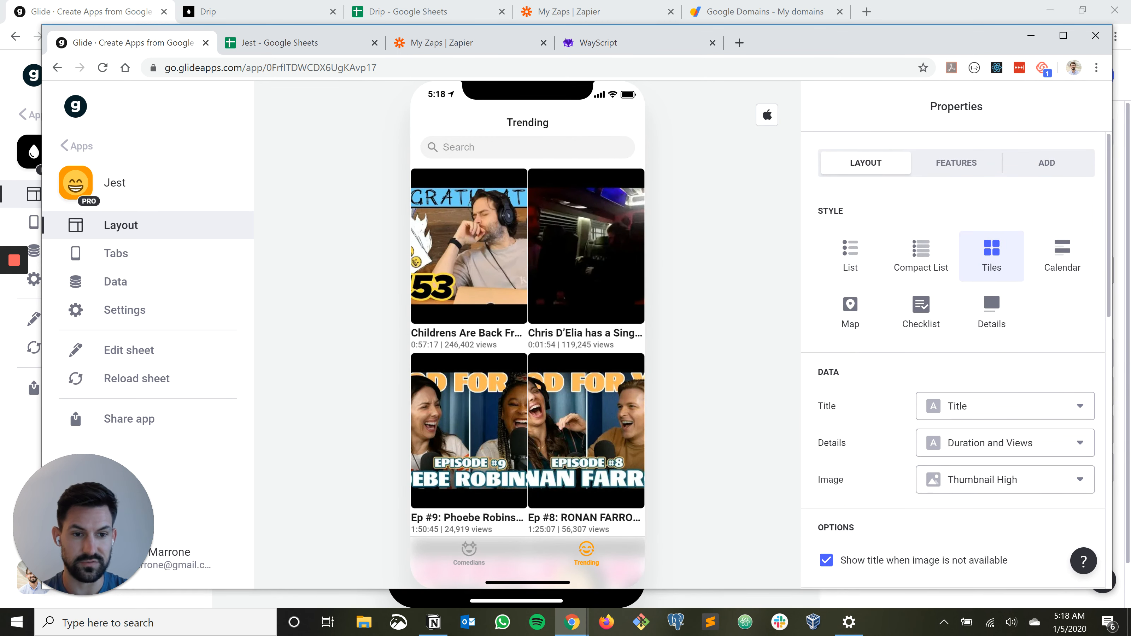
click(956, 163)
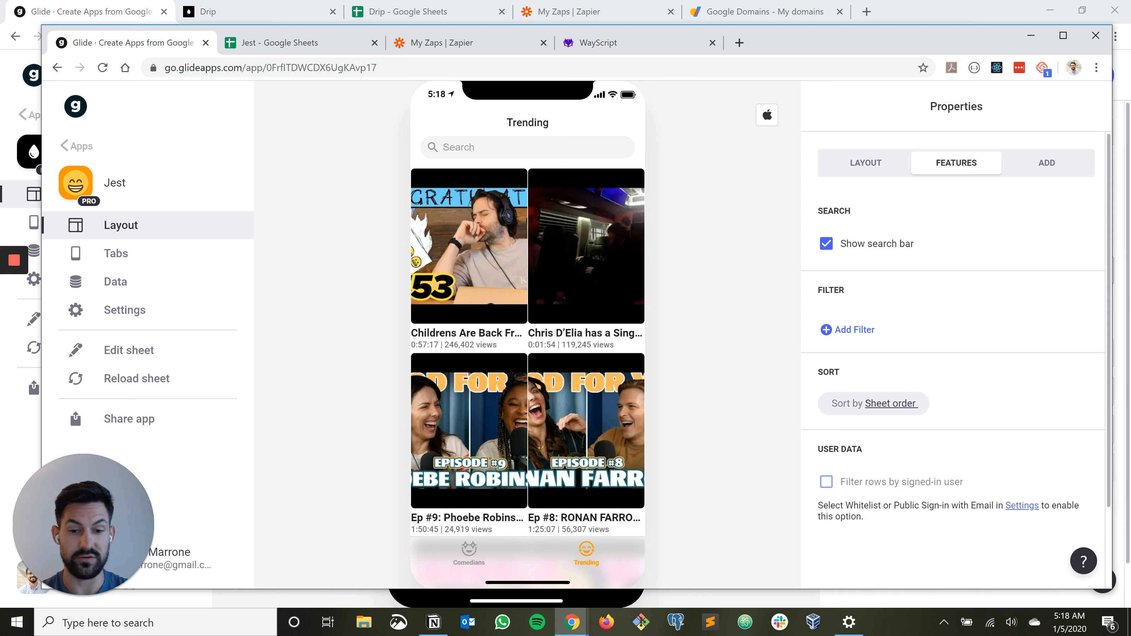
click(890, 404)
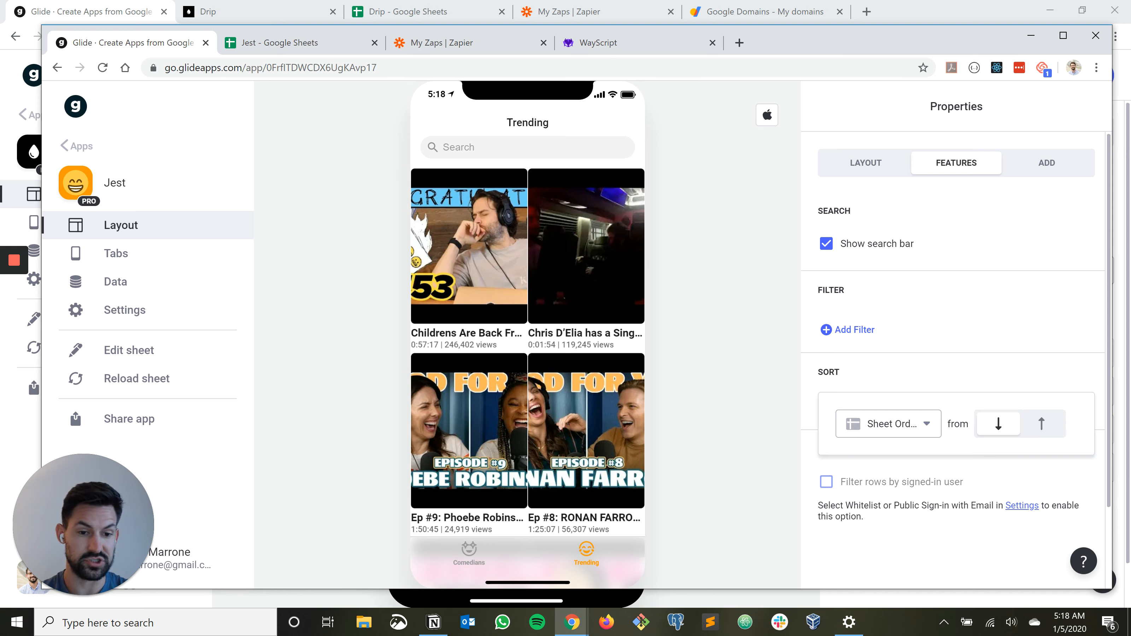
click(889, 424)
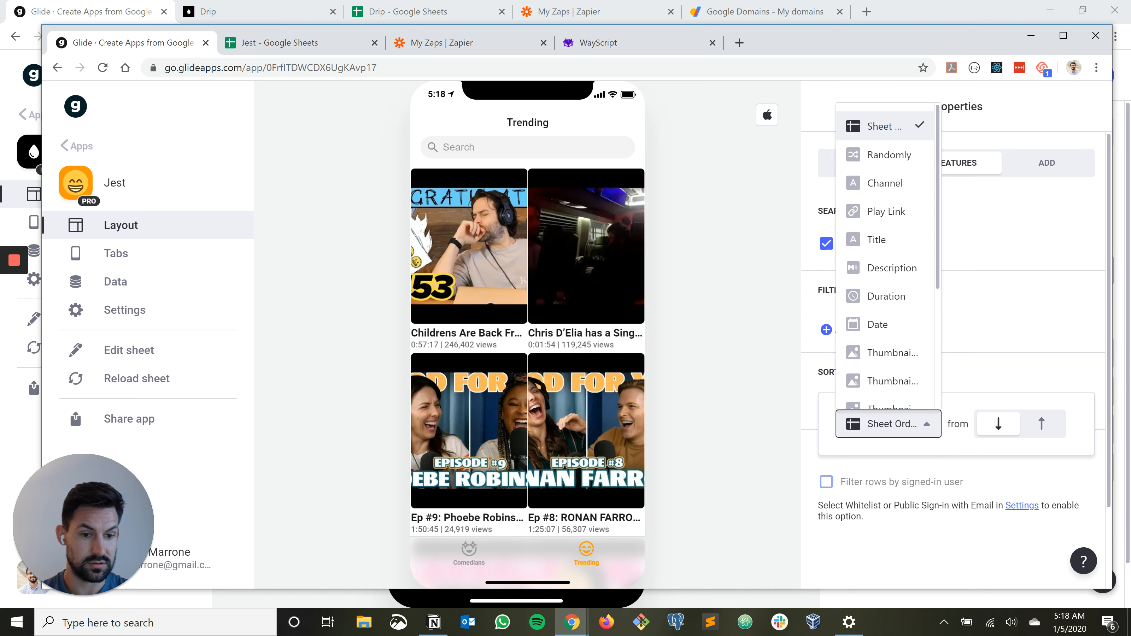
scroll(886, 286, down, 1)
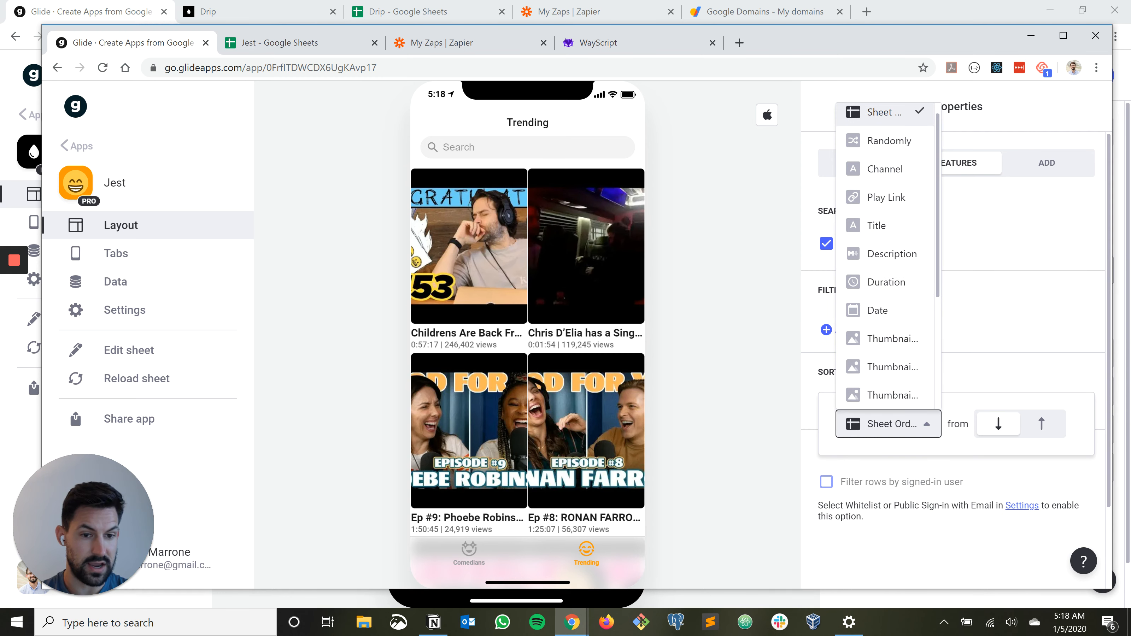
scroll(887, 285, down, 2)
scroll(886, 365, down, 6)
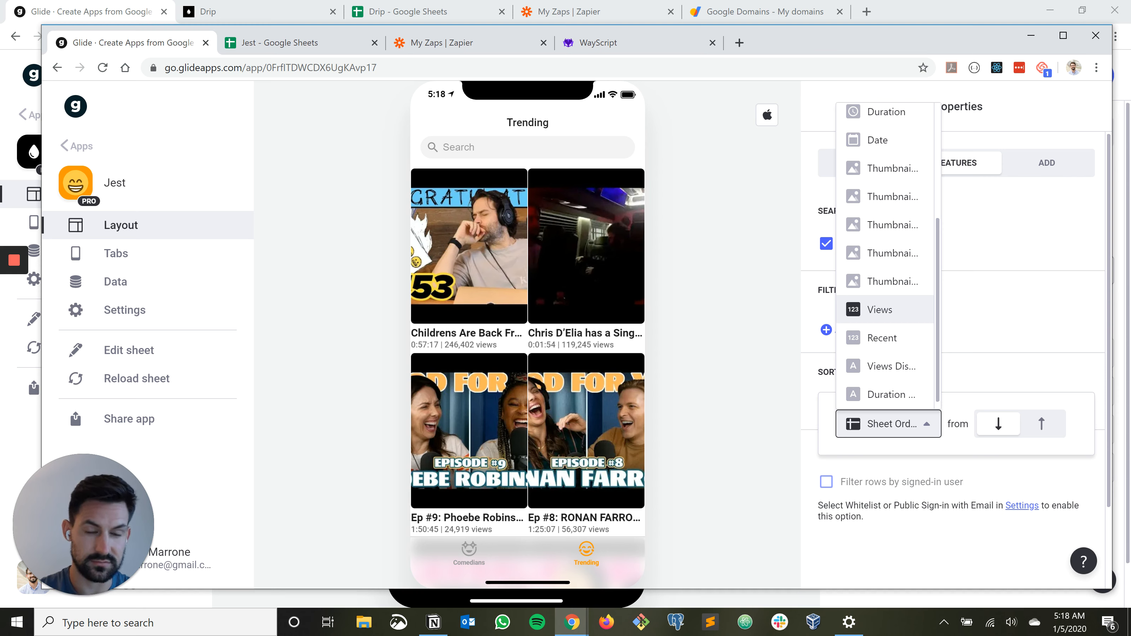
click(879, 309)
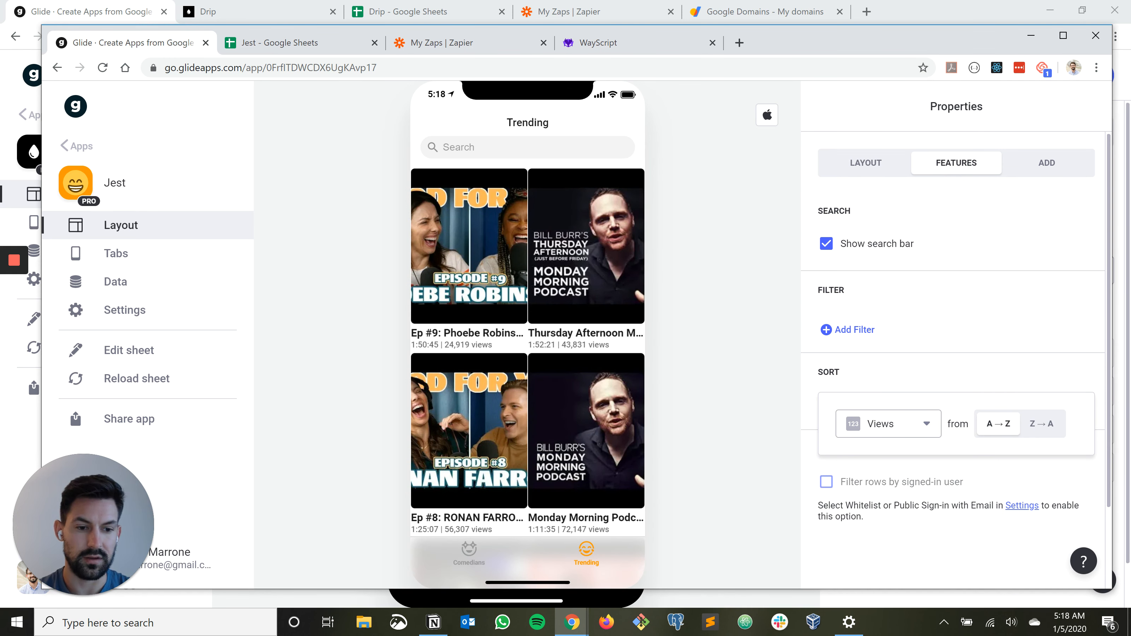
click(1041, 424)
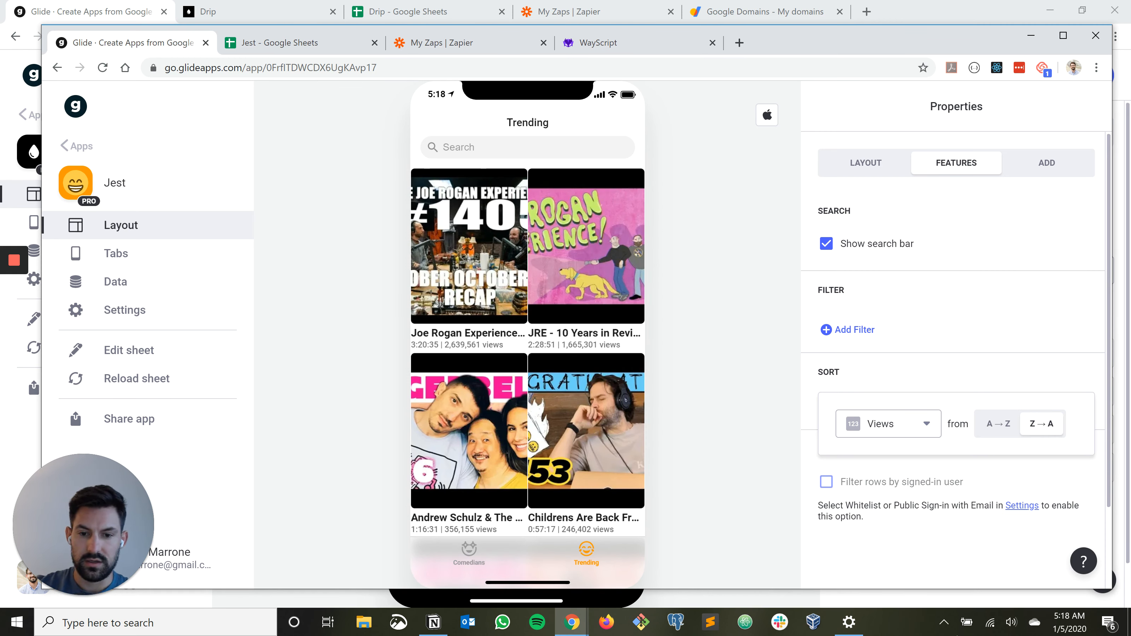
scroll(528, 356, down, 5)
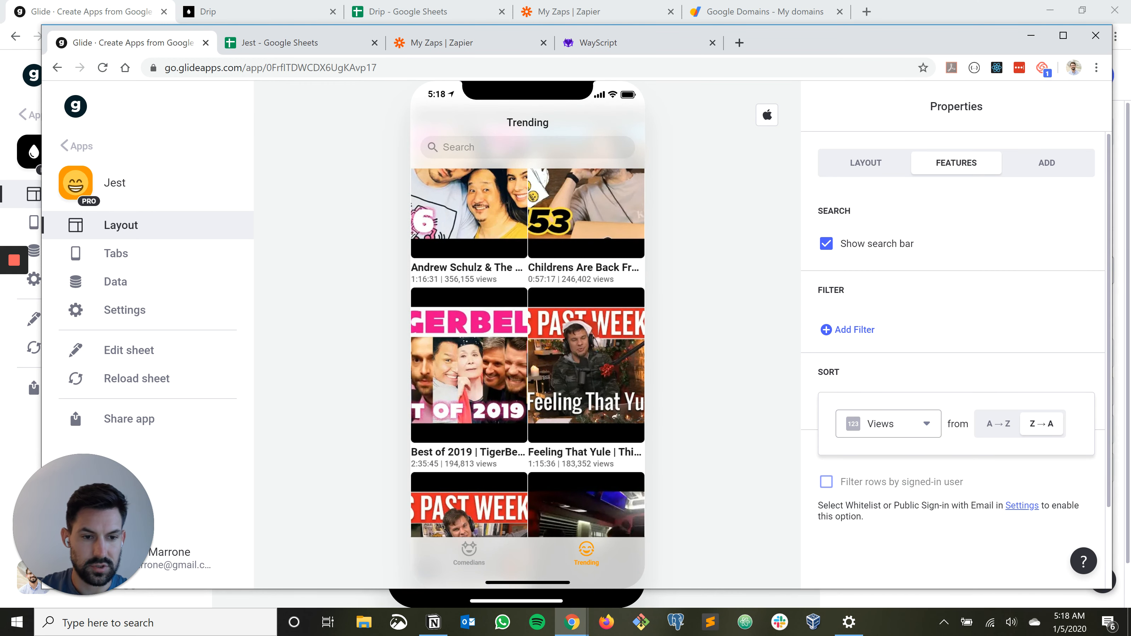
key(Escape)
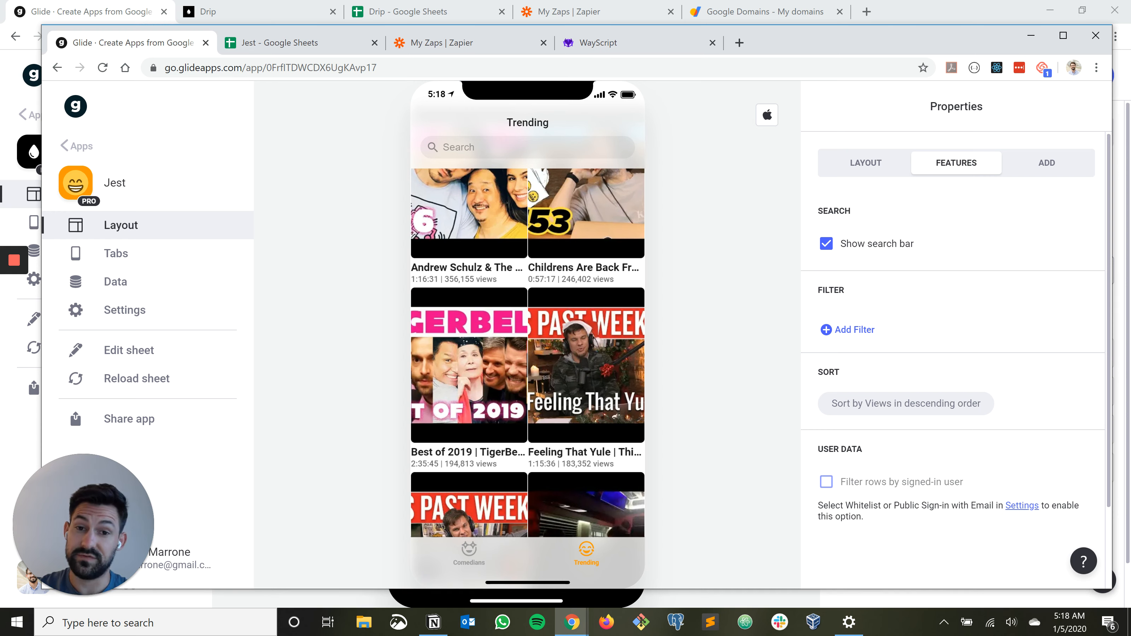
scroll(528, 352, up, 2)
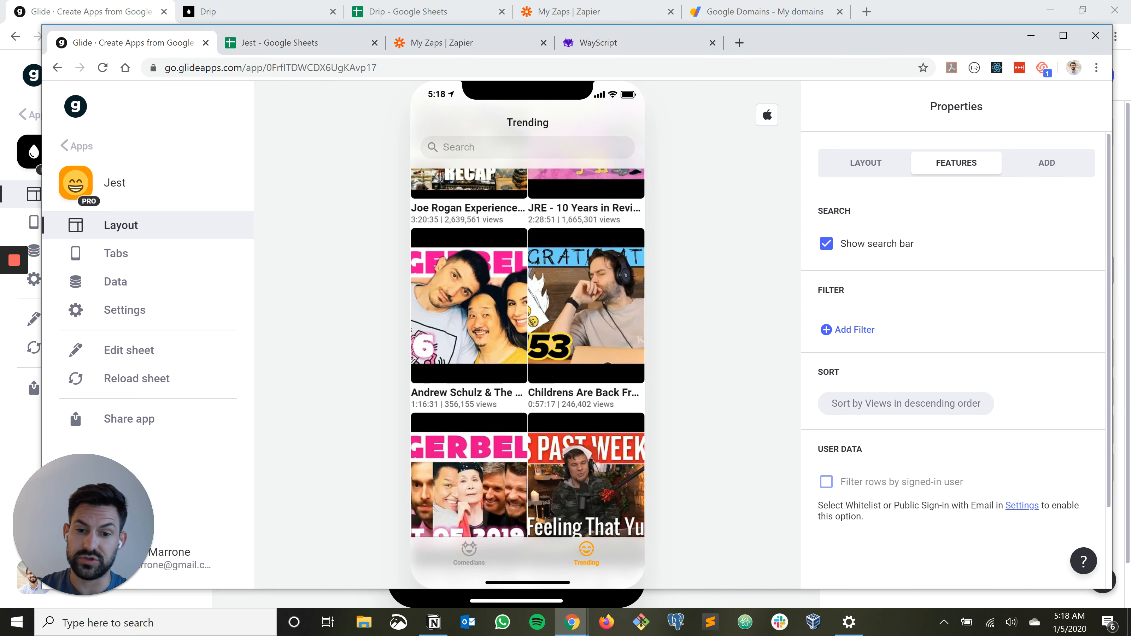
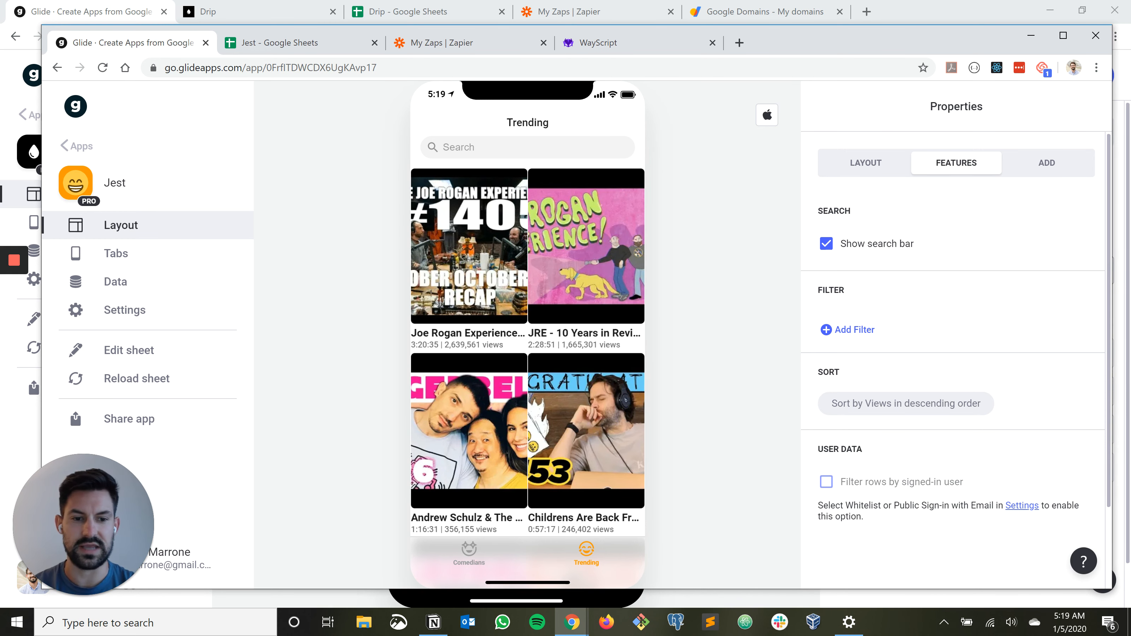
Add a filter to the Trending screen so that only videos whose Recent value equals 1 are included
click(848, 330)
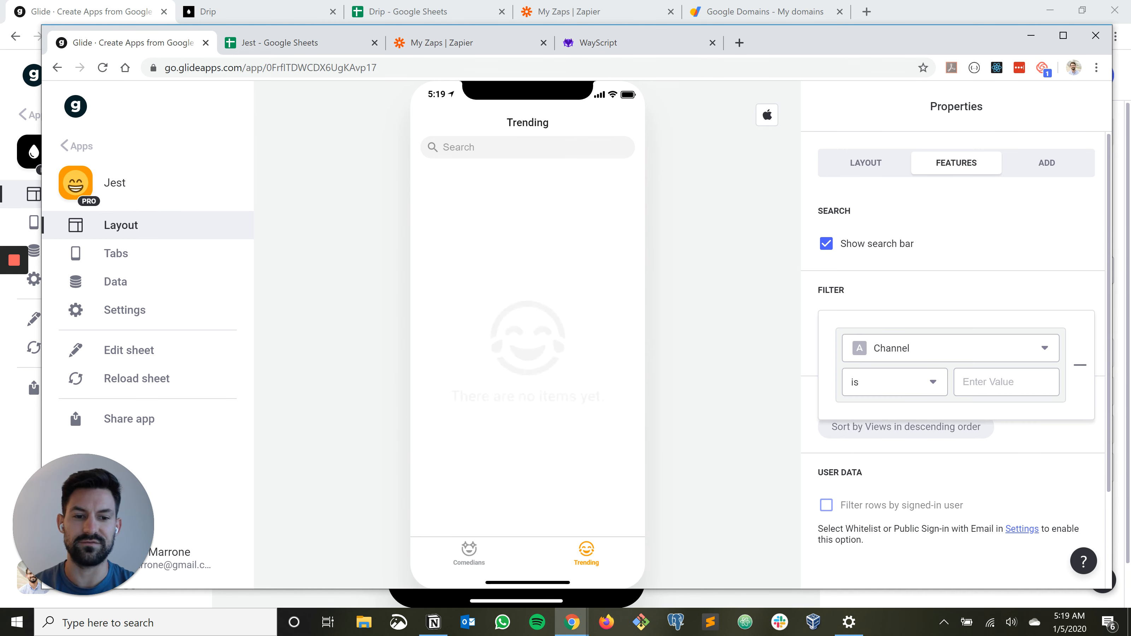
click(950, 348)
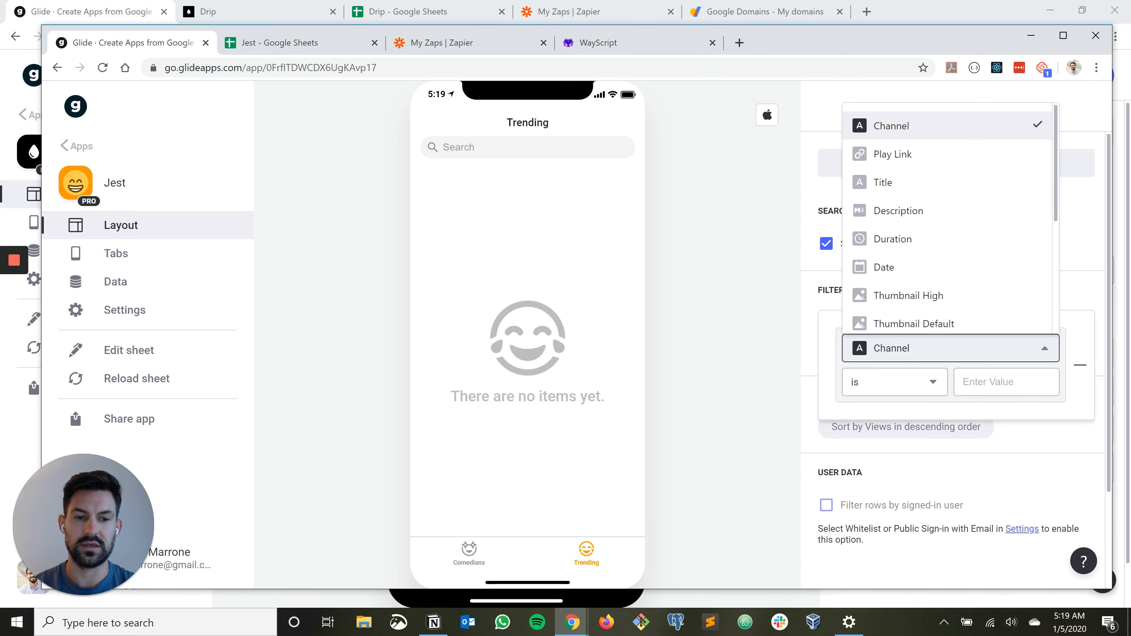
scroll(935, 296, down, 3)
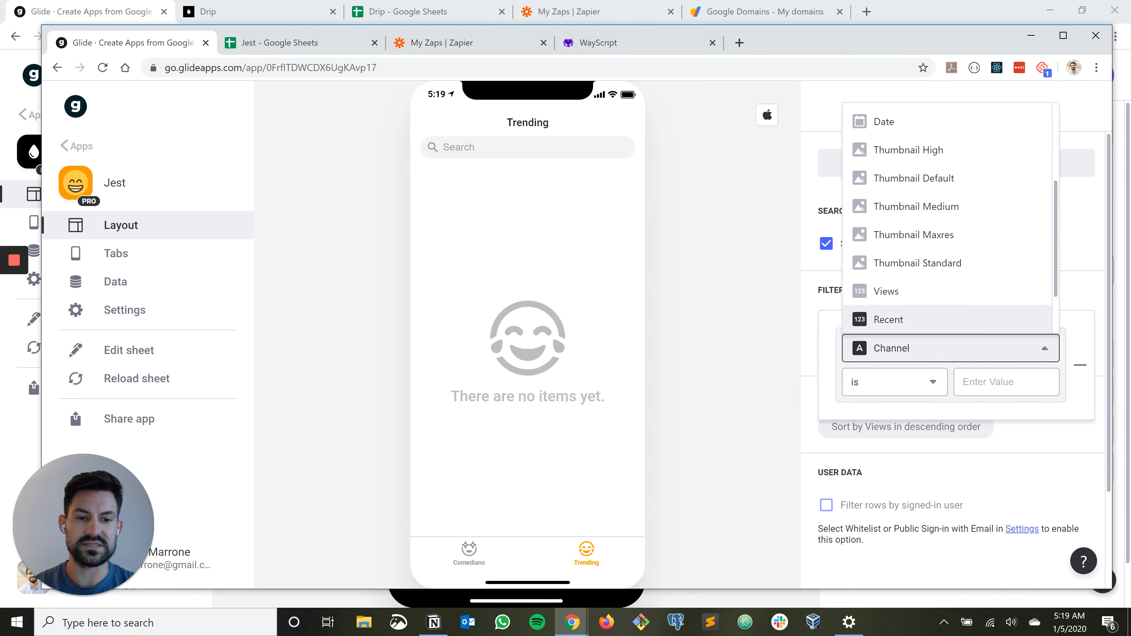
click(888, 319)
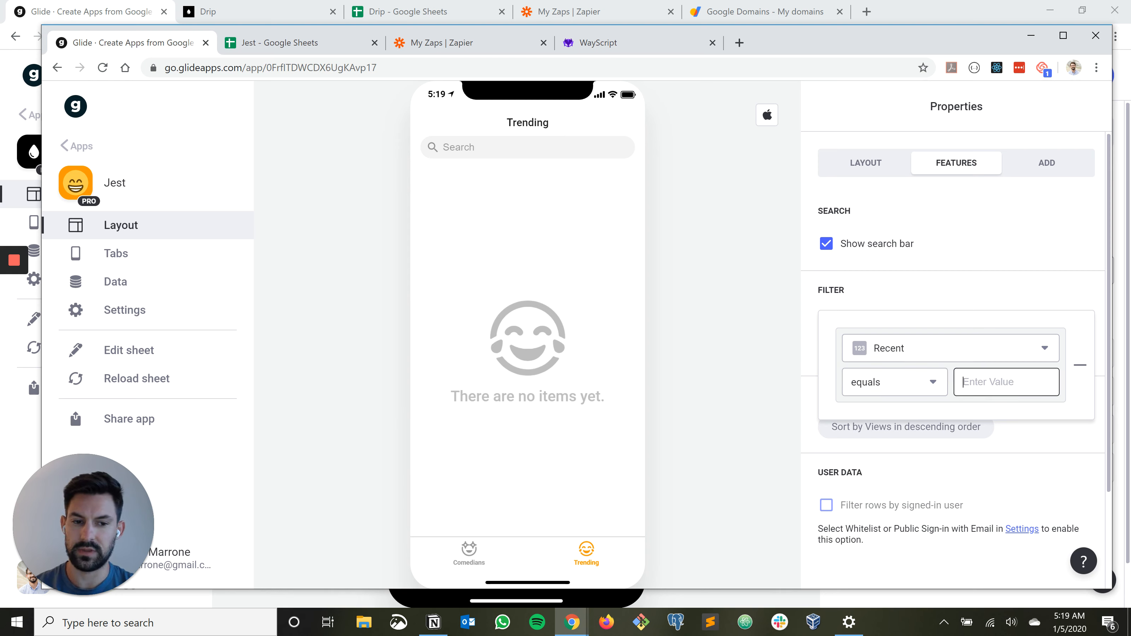
text(1)
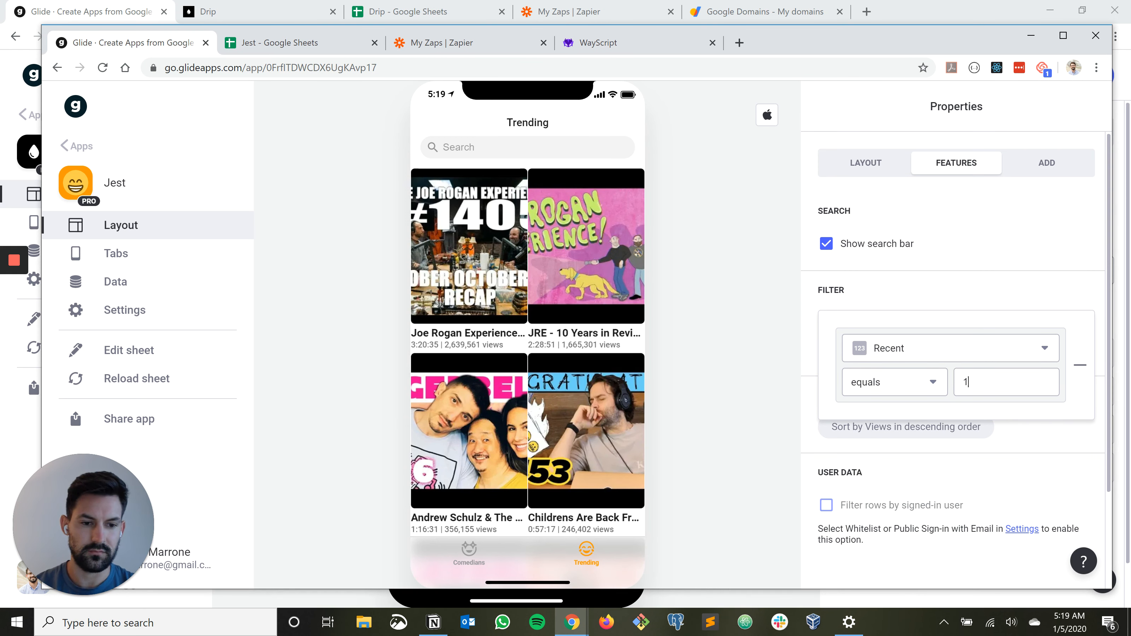
key(Escape)
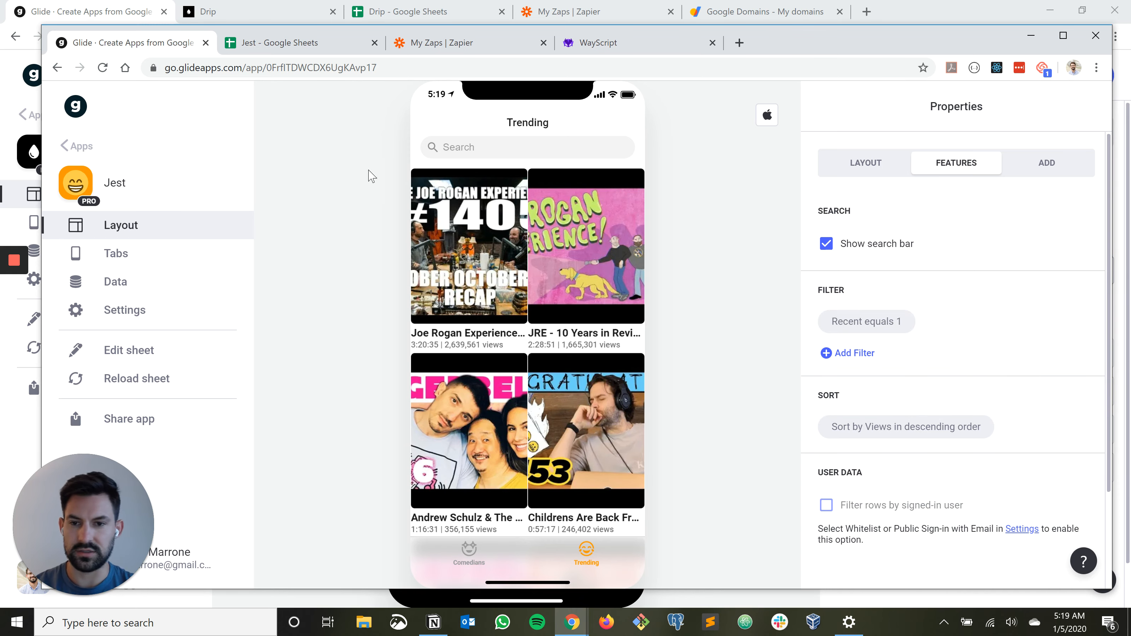
Inspect the Recent column's formula on the Videos sheet of the Jest Google Sheets file and return to Glide
key(ctrl+Tab)
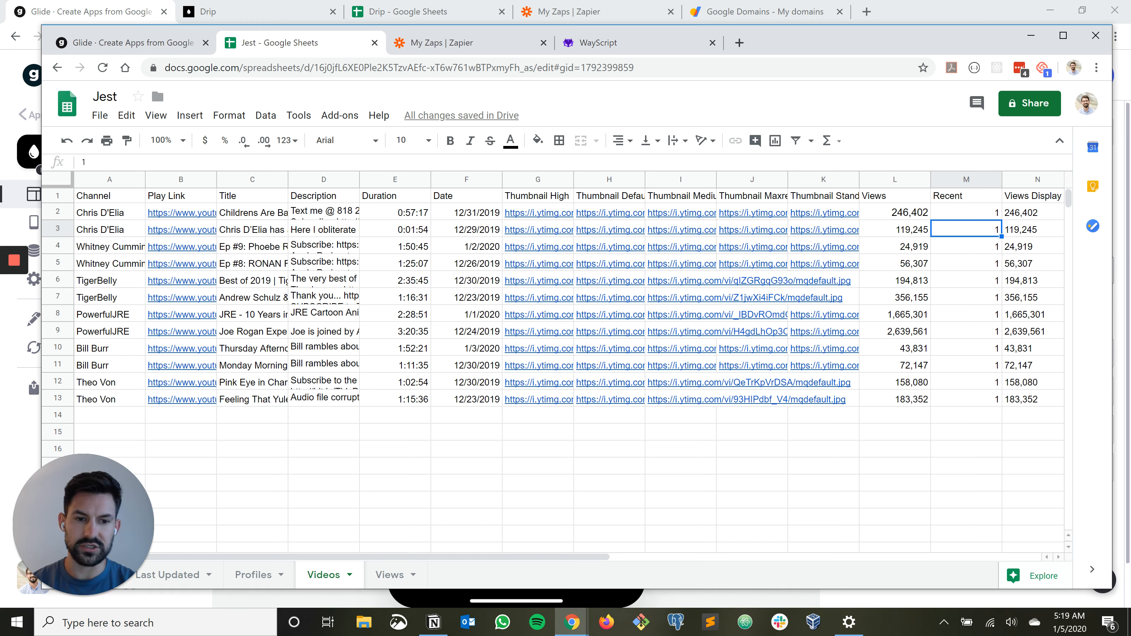
key(Up)
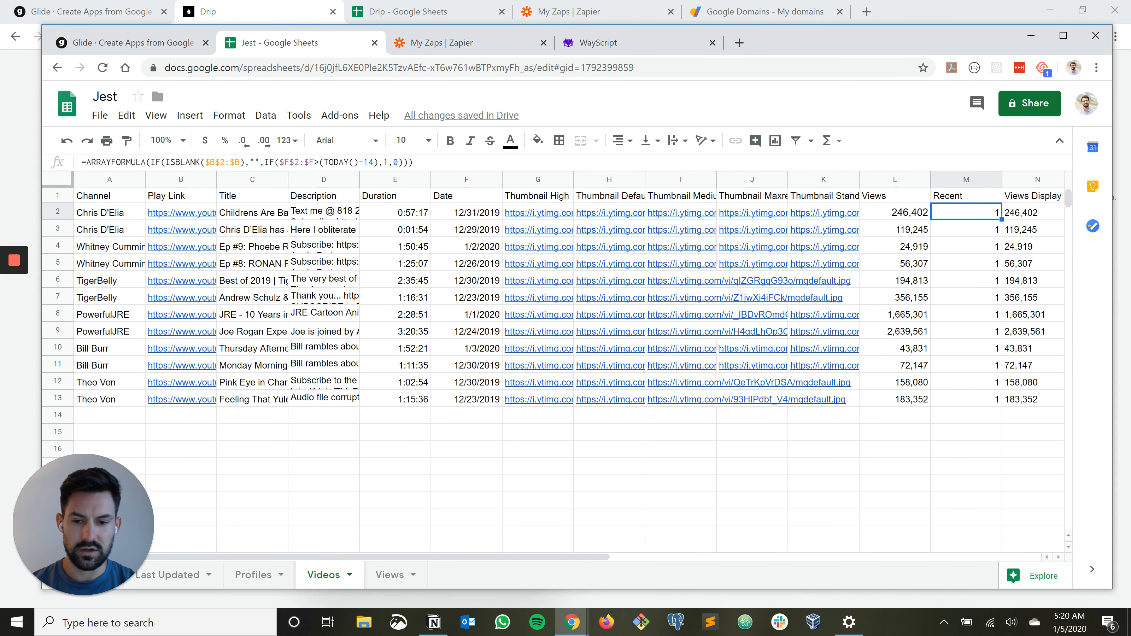
click(135, 43)
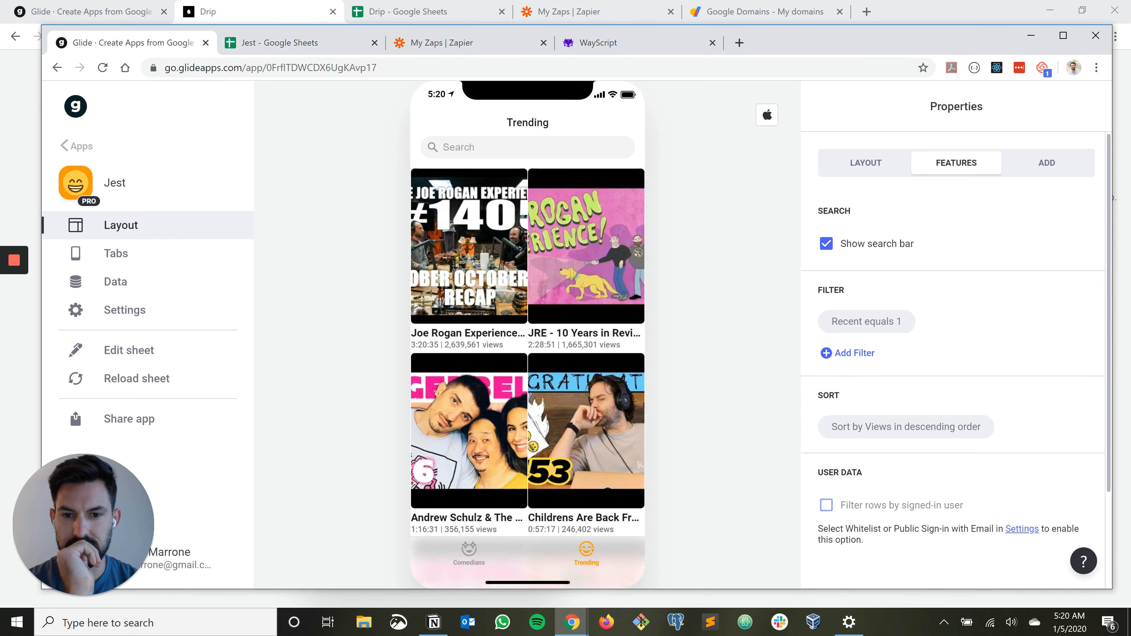
Look through the whole filtered and sorted Trending list in the app preview
scroll(528, 312, down, 2)
scroll(528, 334, down, 3)
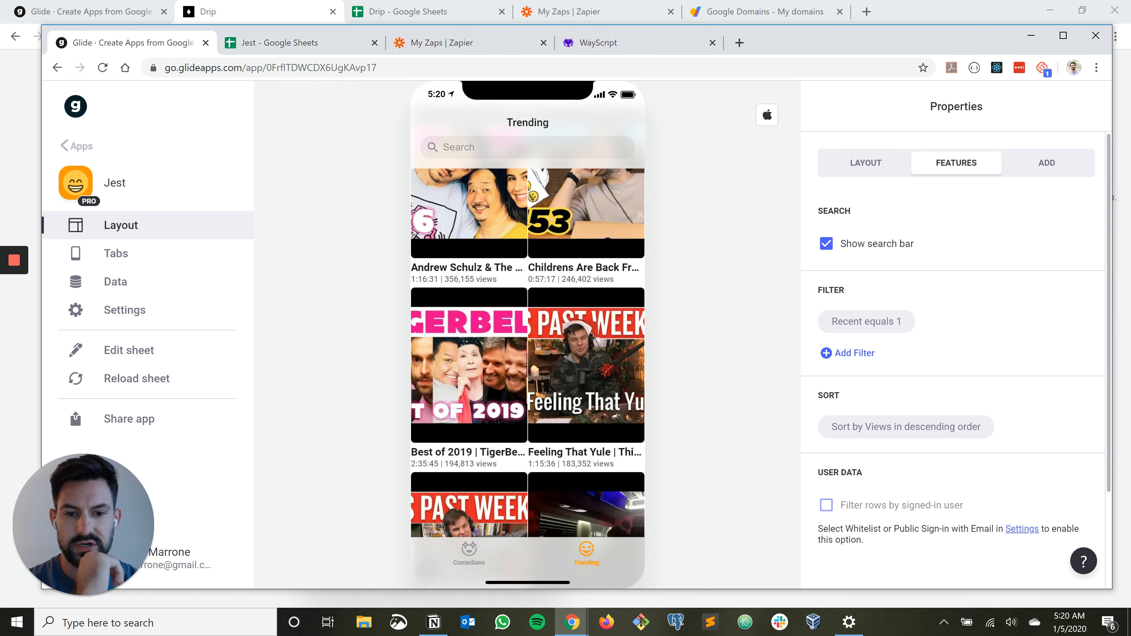
scroll(528, 334, down, 3)
scroll(528, 334, down, 3)
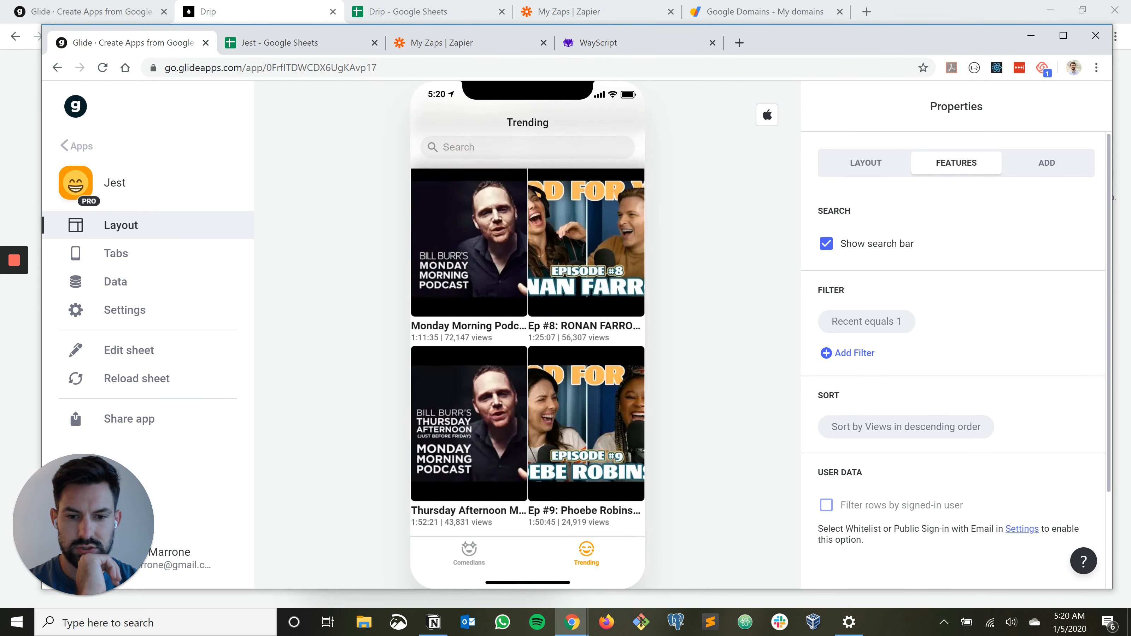
scroll(528, 334, up, 10)
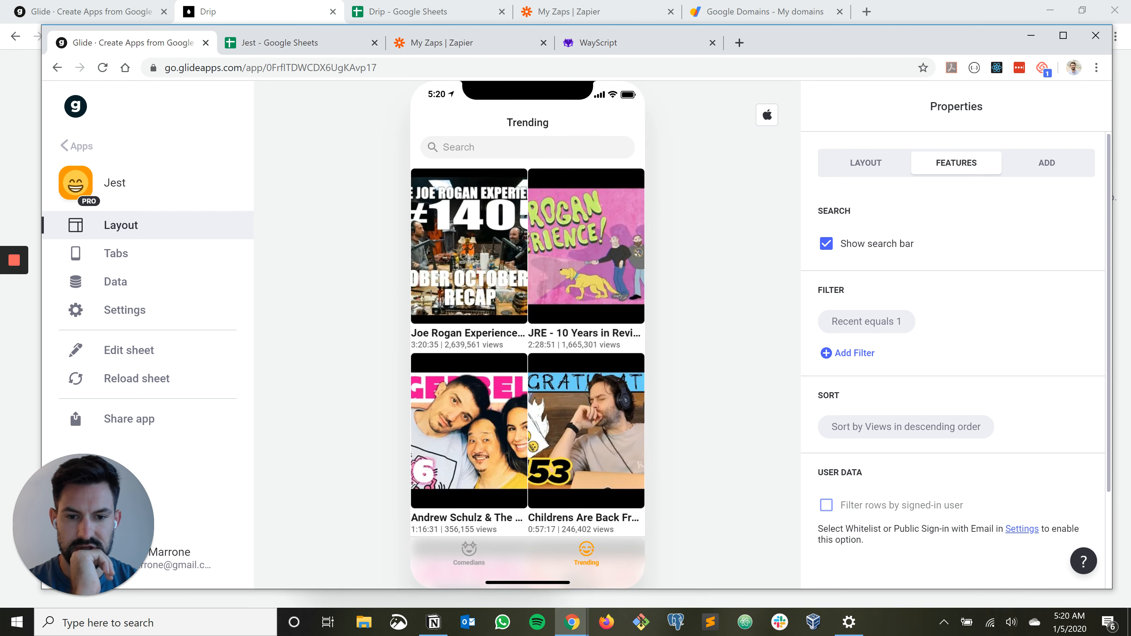
Open the Childrens Are Back From The Playground video from both the Trending and Comedians tabs to compare its detail screens
click(587, 430)
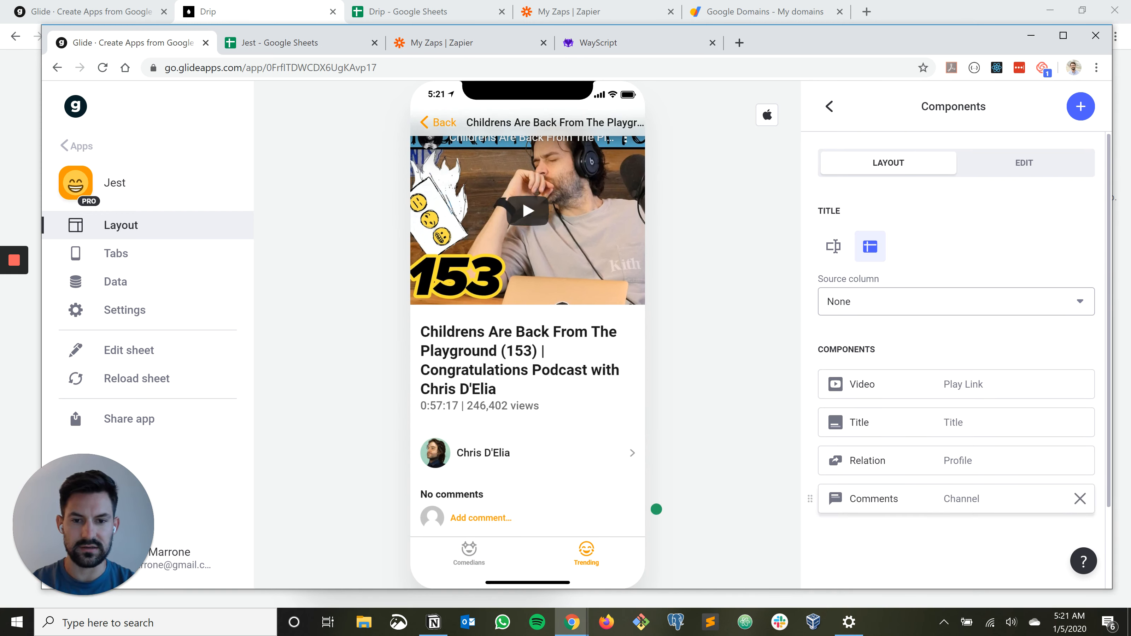
click(469, 553)
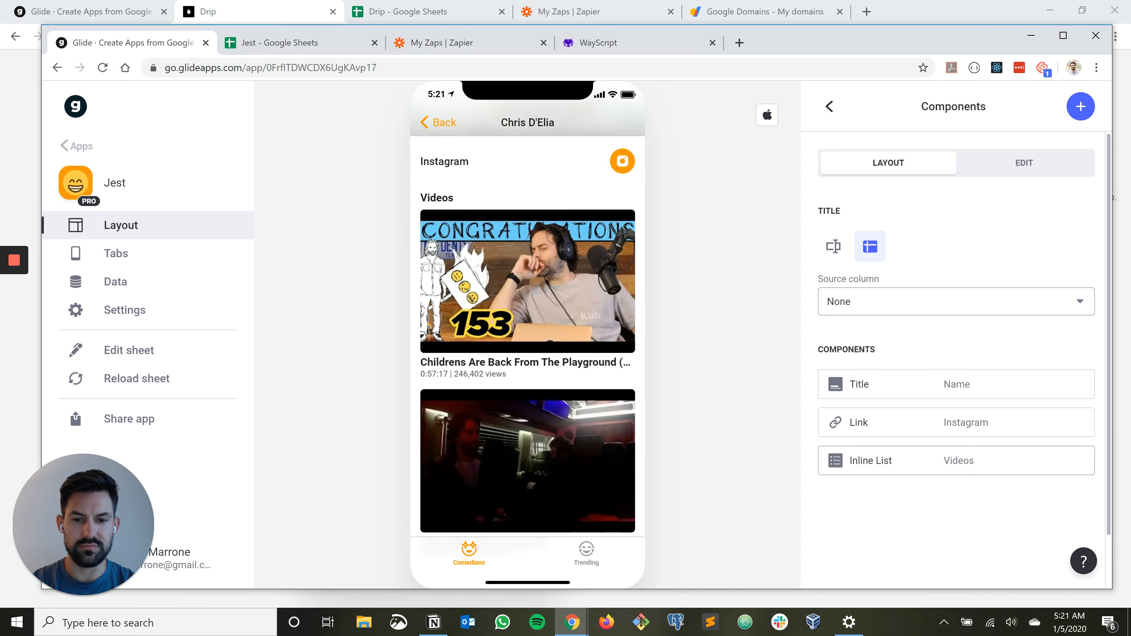
click(522, 219)
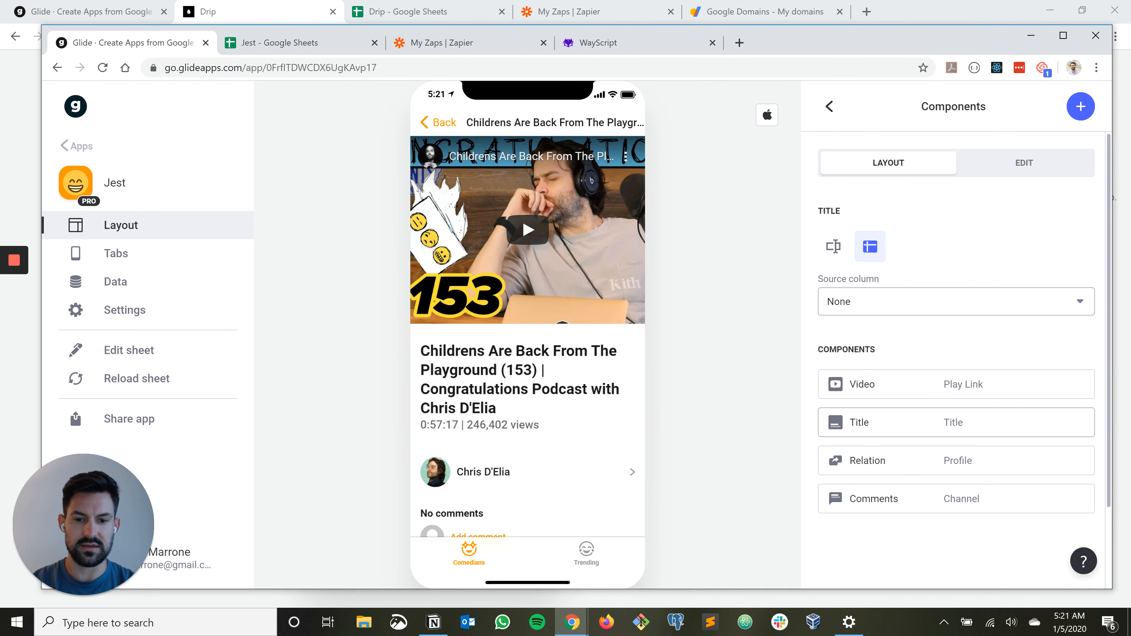
click(478, 535)
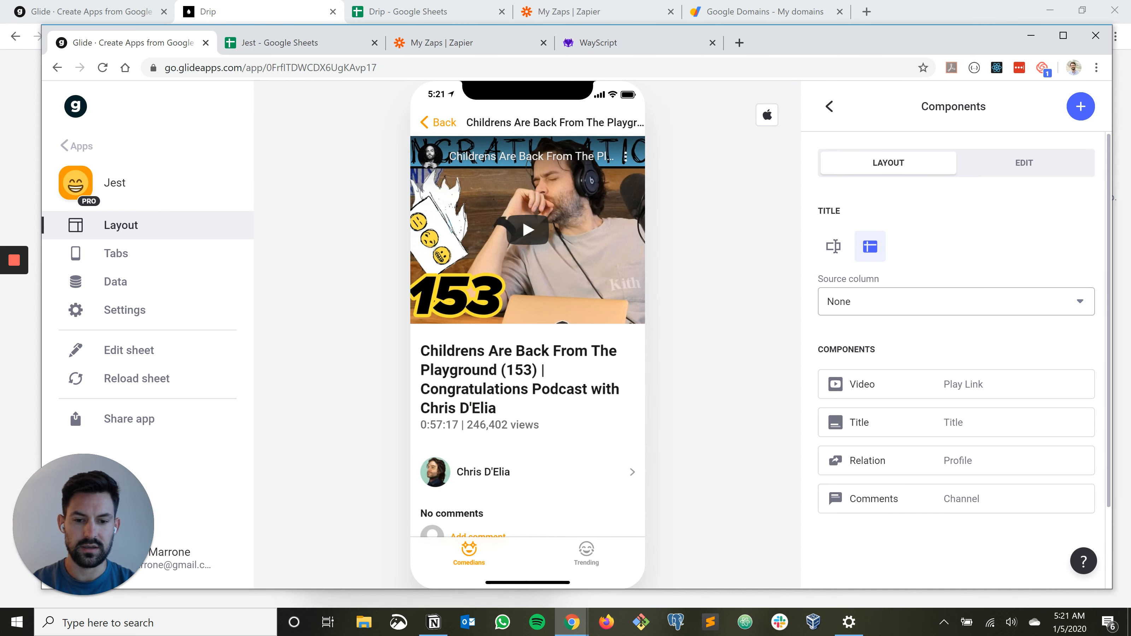
click(587, 554)
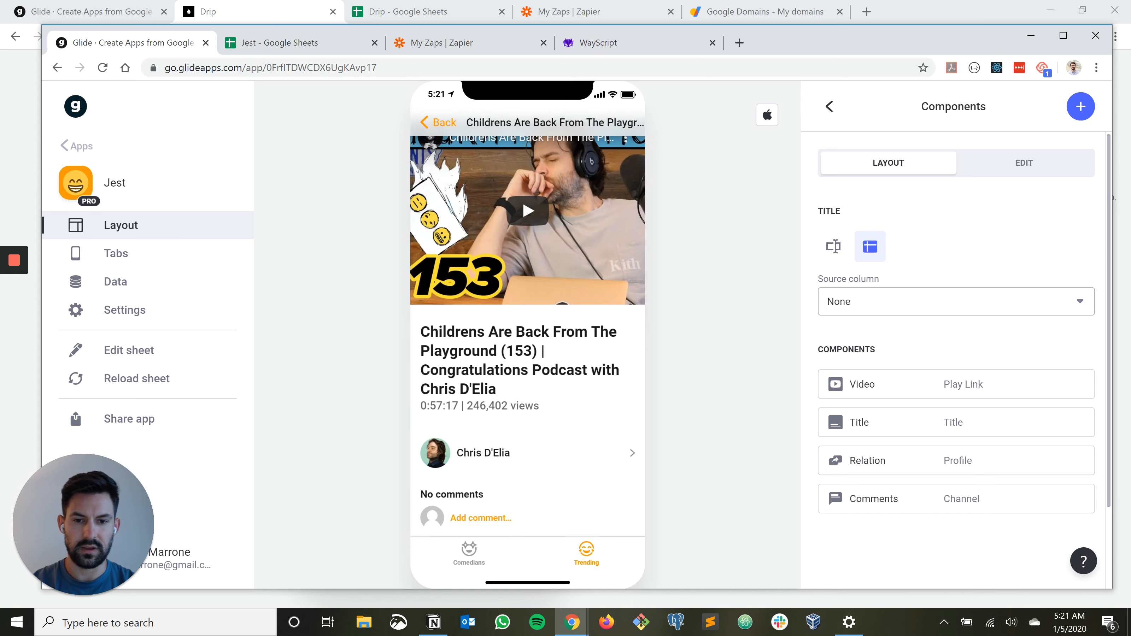
Preview the comedian profile linked from the open video, return to the Trending list and check the Comedians tab
click(528, 453)
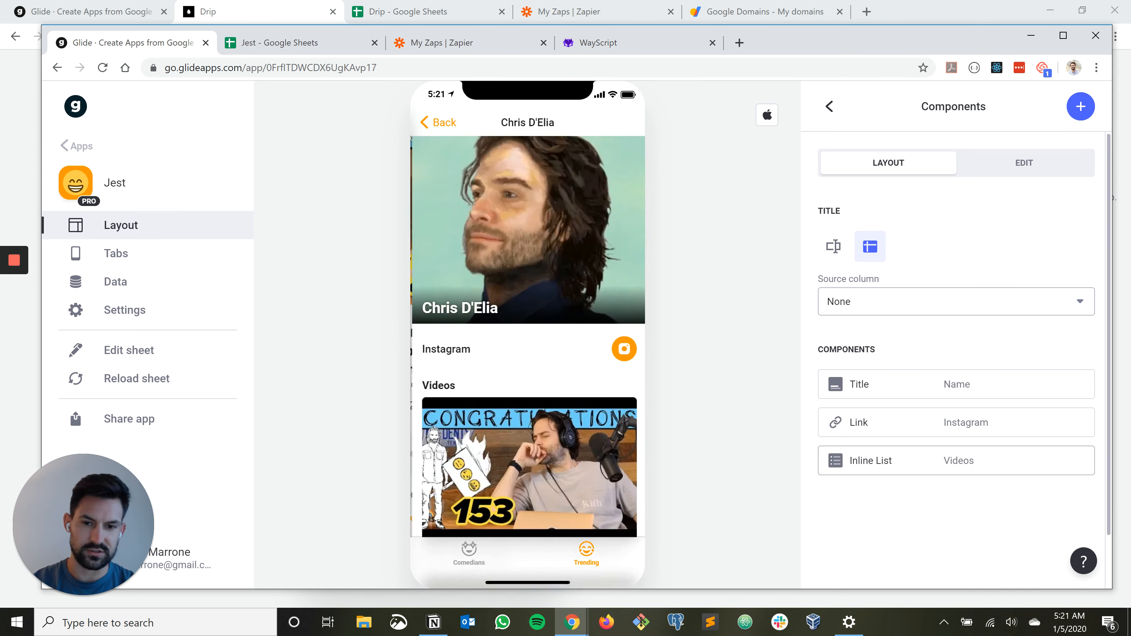
key(Escape)
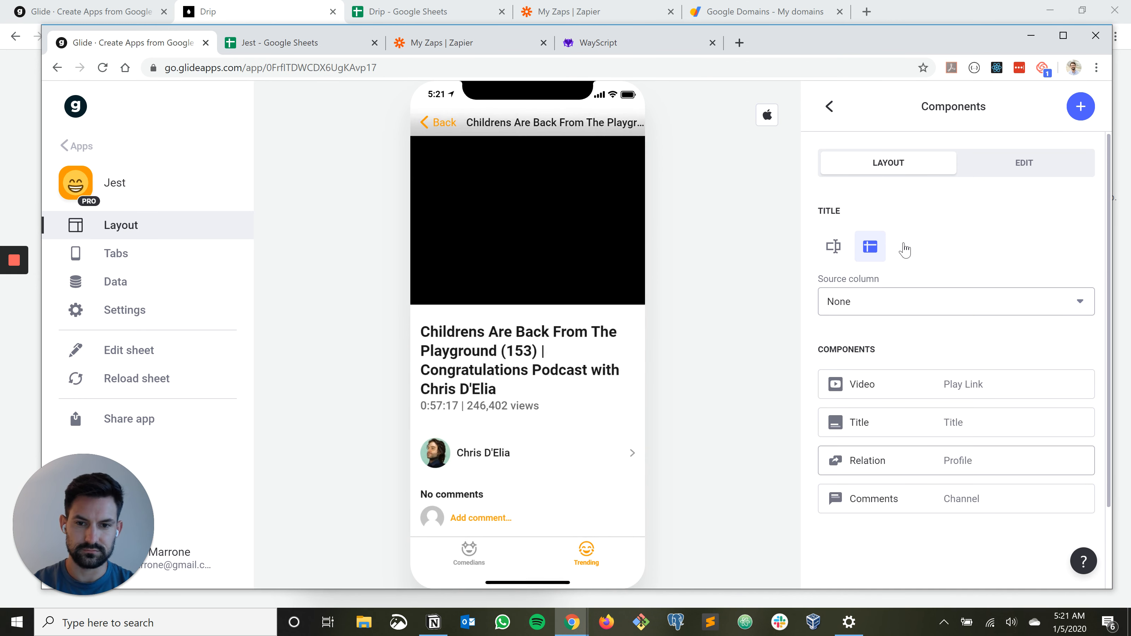
key(Escape)
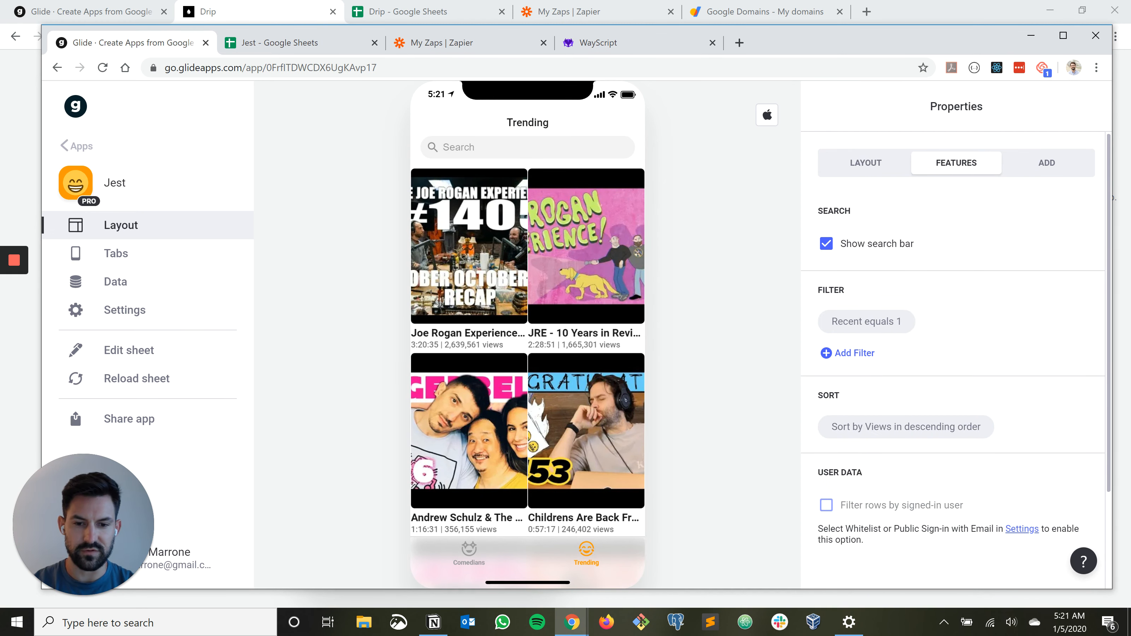
click(469, 554)
click(586, 554)
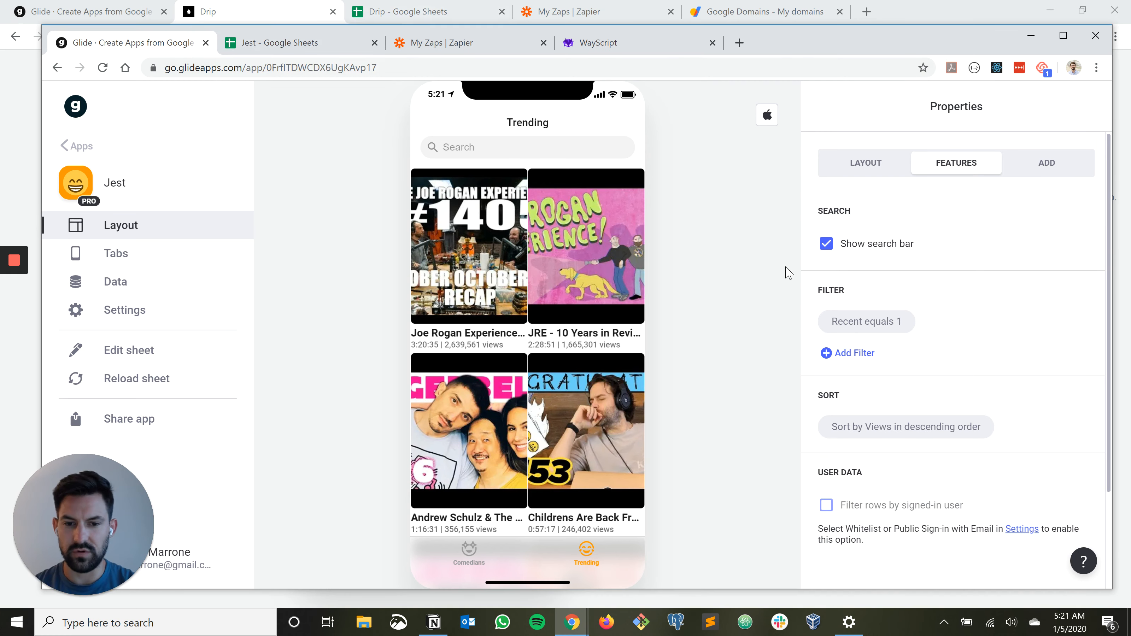
Replace the app icon in the design settings with jester_256.png from the Jest project folder
click(129, 311)
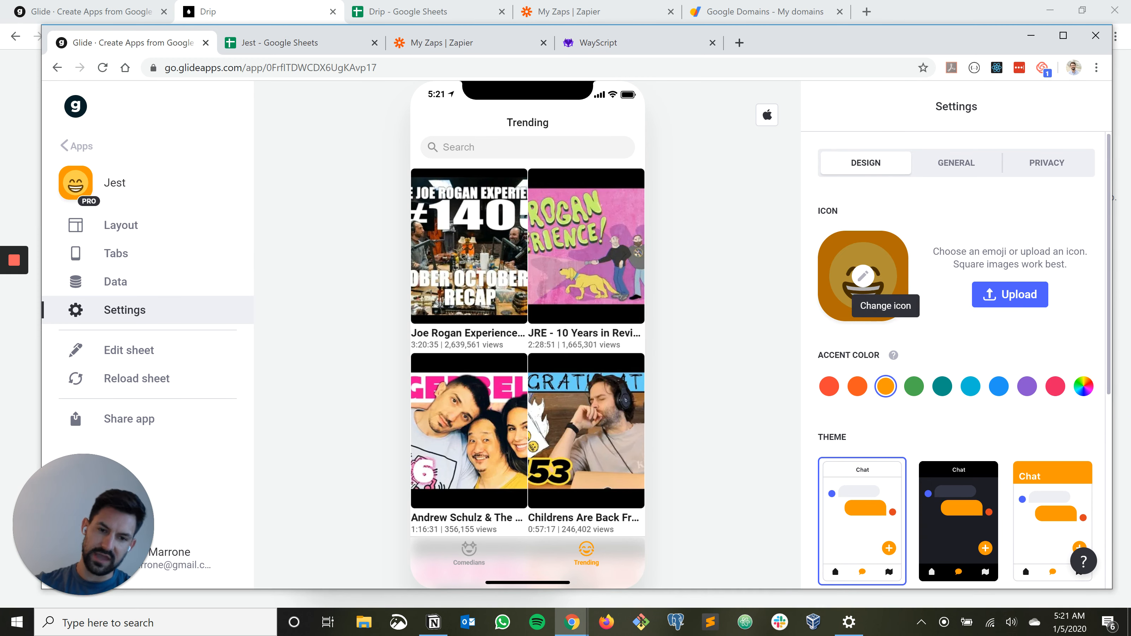
scroll(956, 356, down, 3)
scroll(862, 276, up, 3)
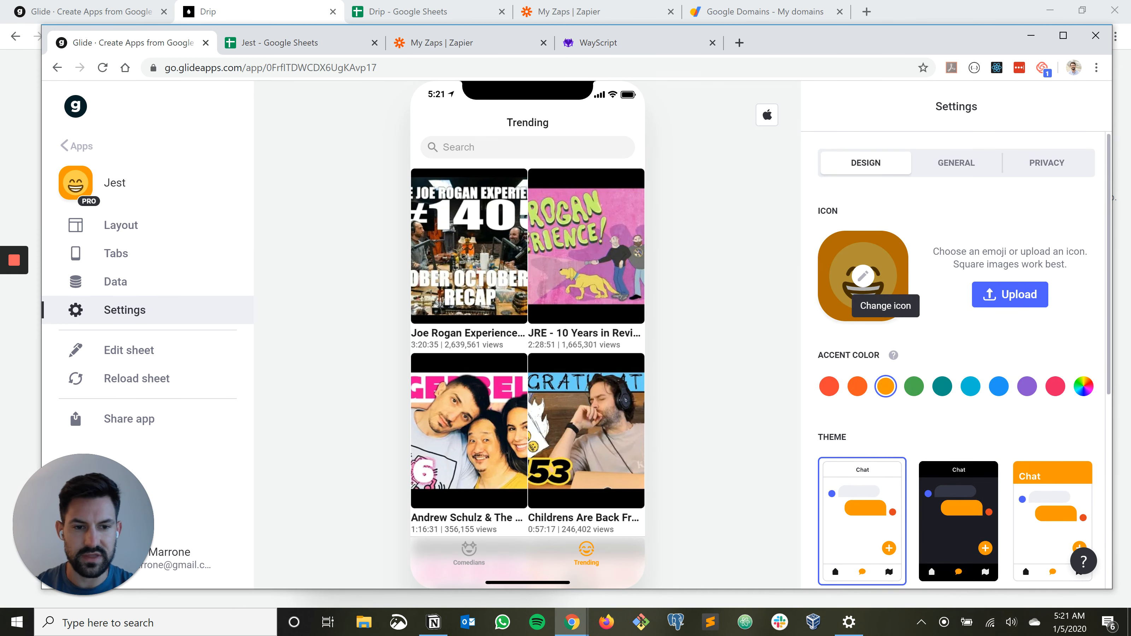
click(863, 276)
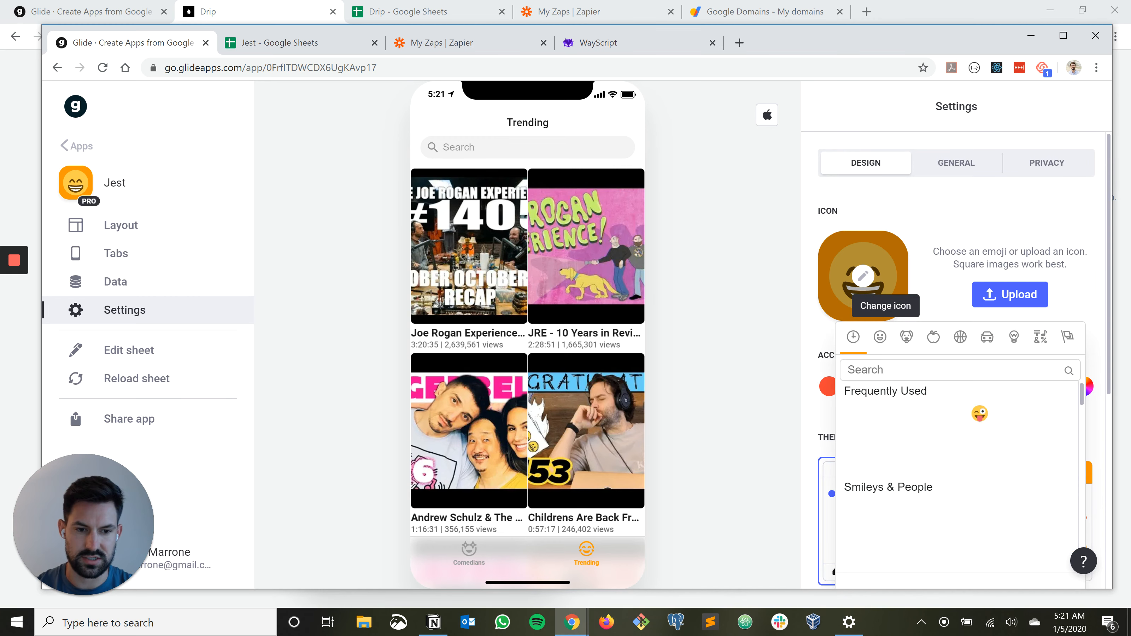
click(1010, 294)
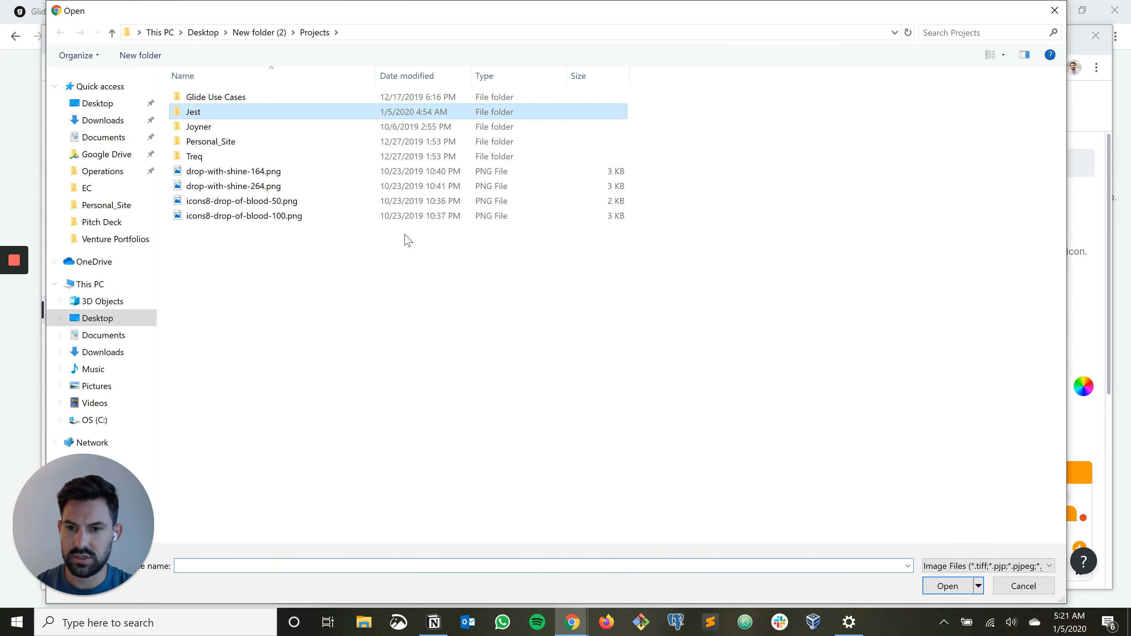
double_click(201, 112)
key(Right)
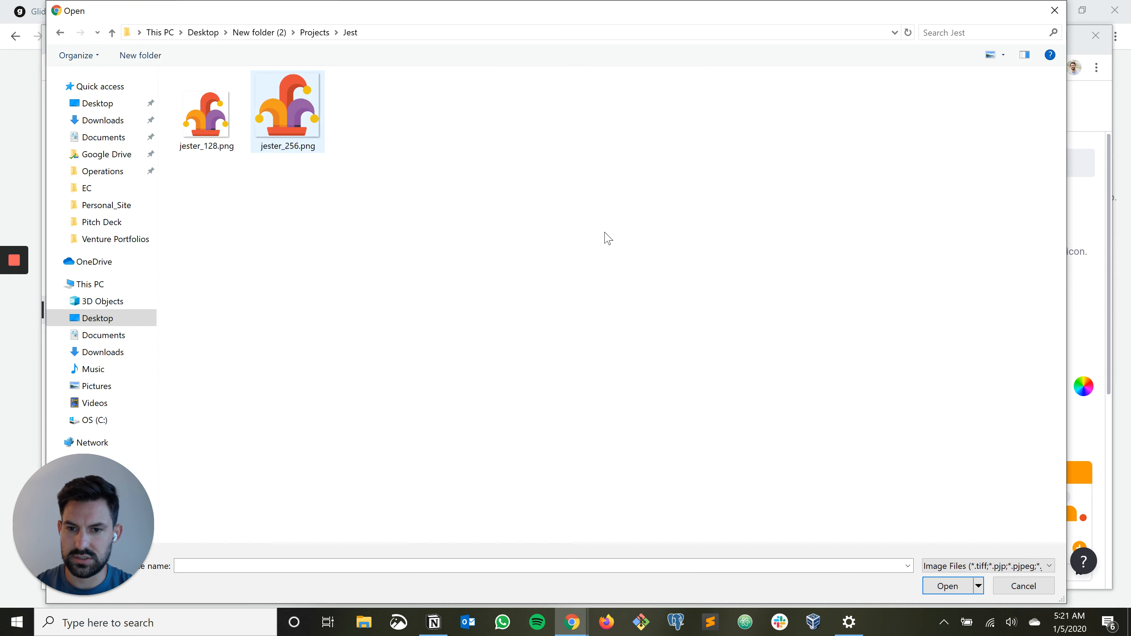
key(Return)
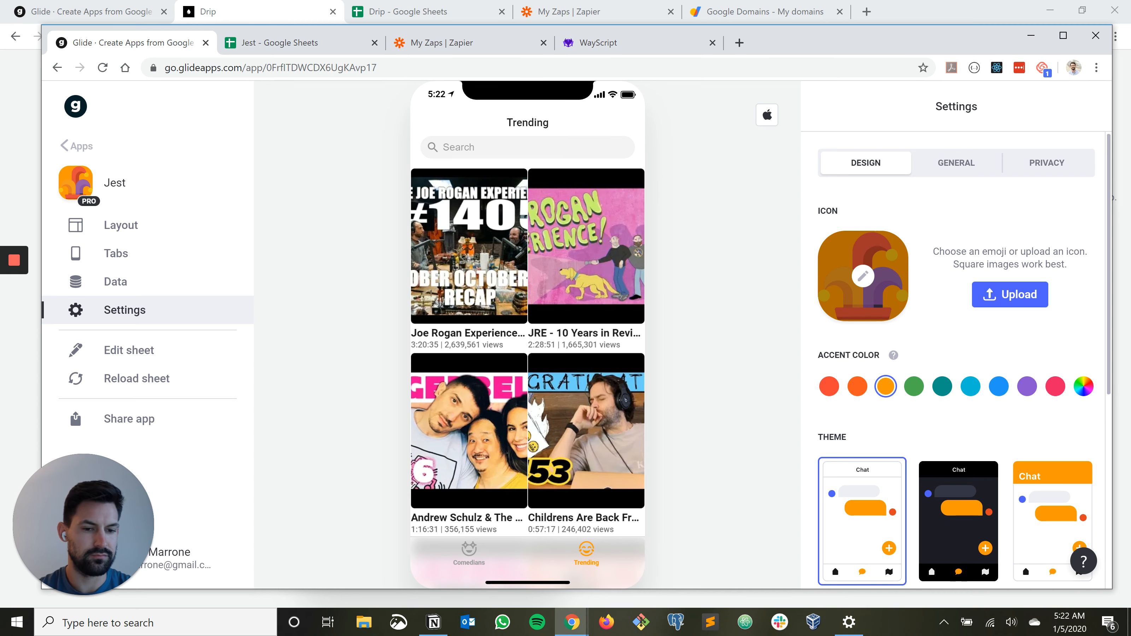
Try red and dark orange as the app's accent color, settling on blue
scroll(957, 357, down, 8)
scroll(957, 357, up, 7)
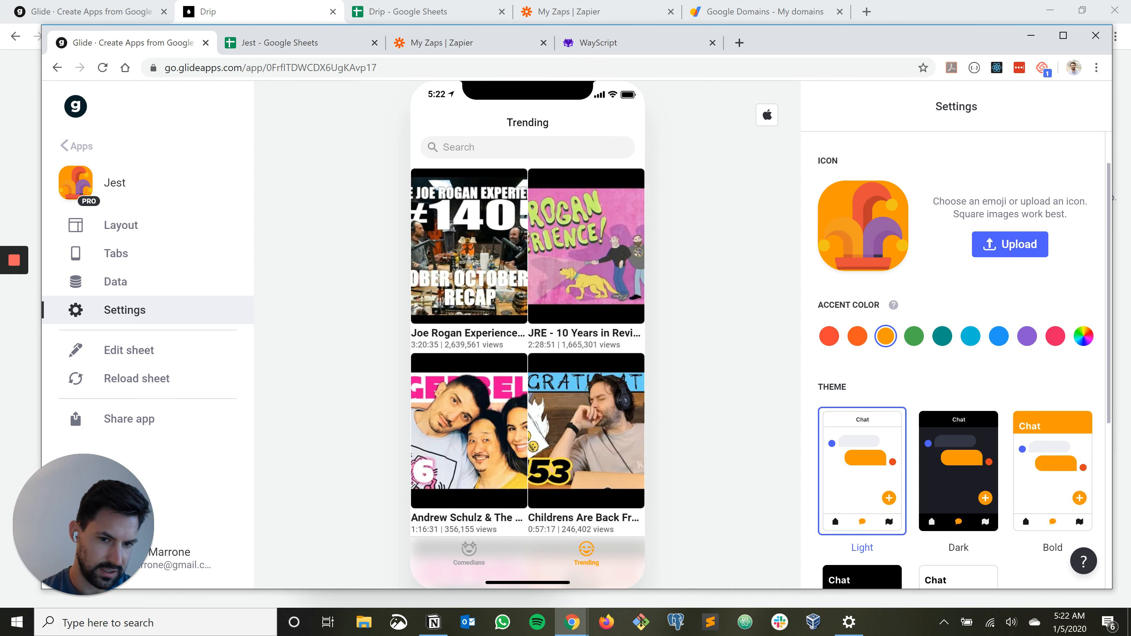
click(829, 335)
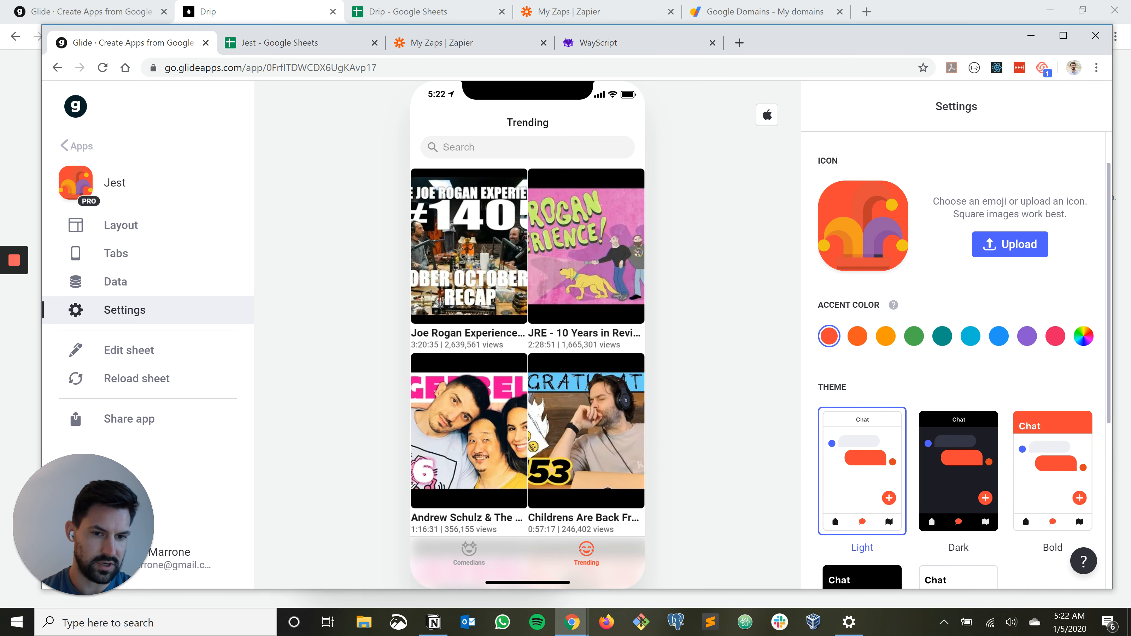
click(858, 336)
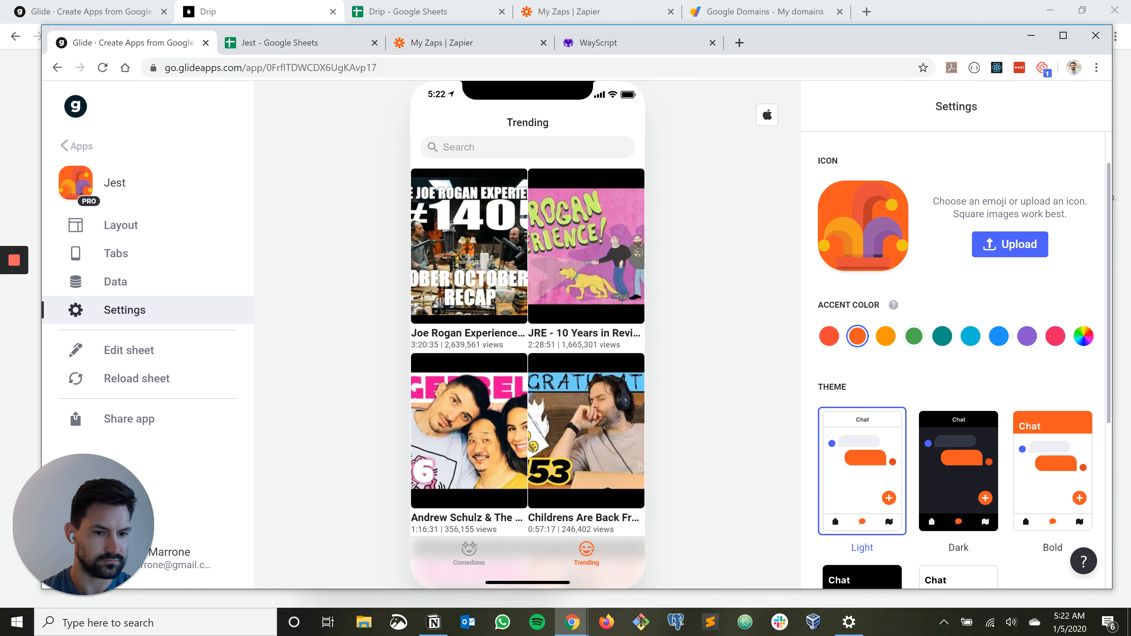
click(999, 336)
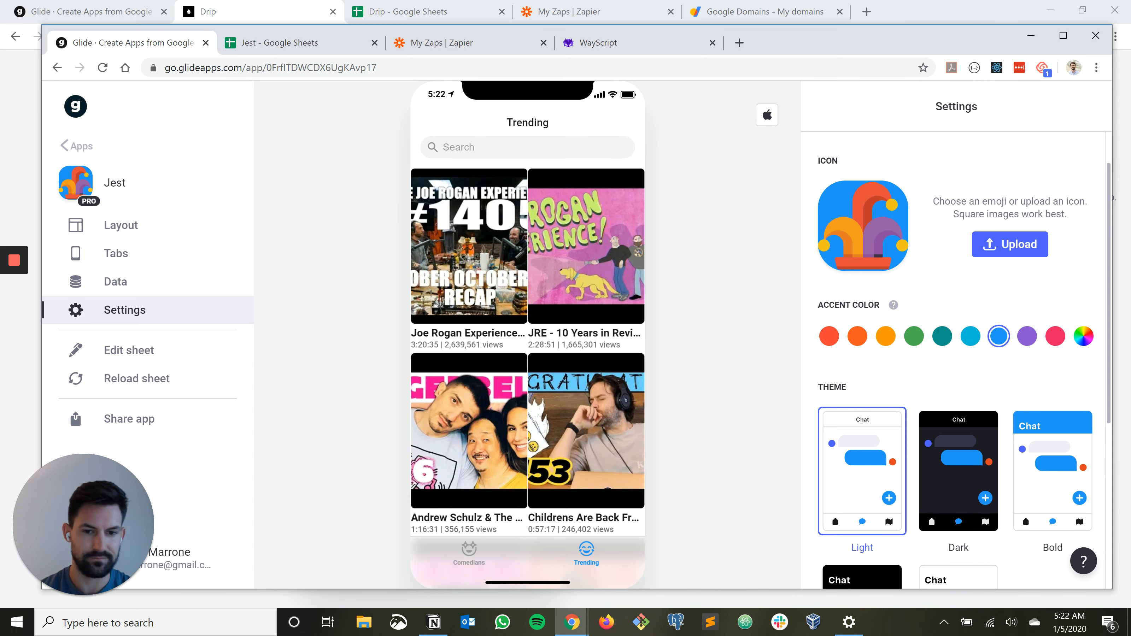
Compare the Bold and Light themes on the Trending screen preview
scroll(957, 361, down, 3)
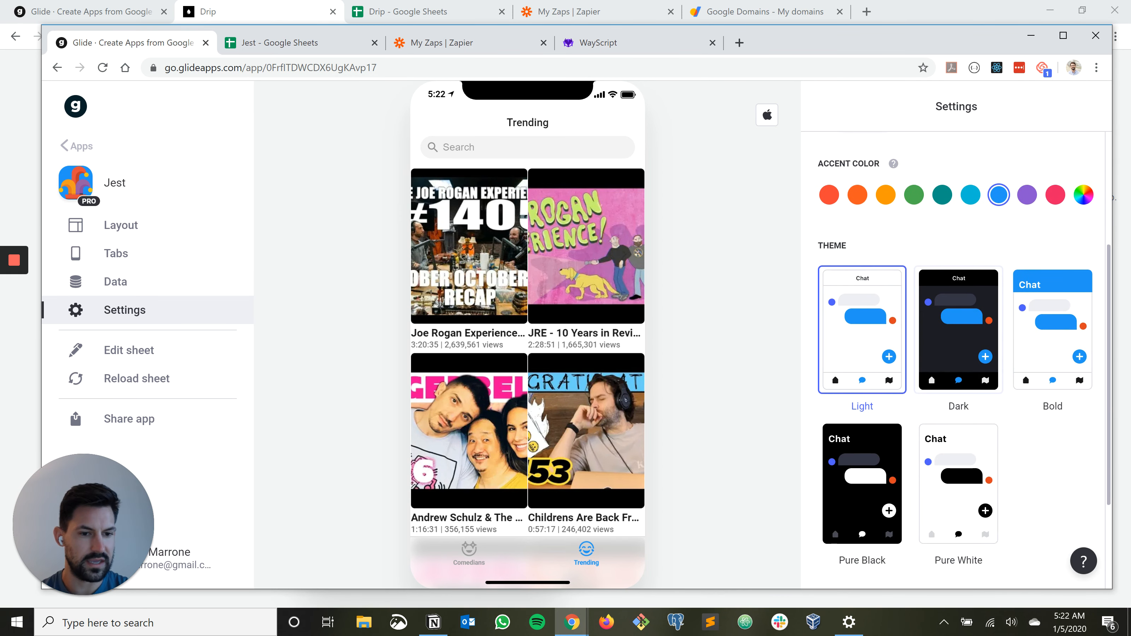
scroll(956, 361, up, 3)
scroll(957, 361, down, 2)
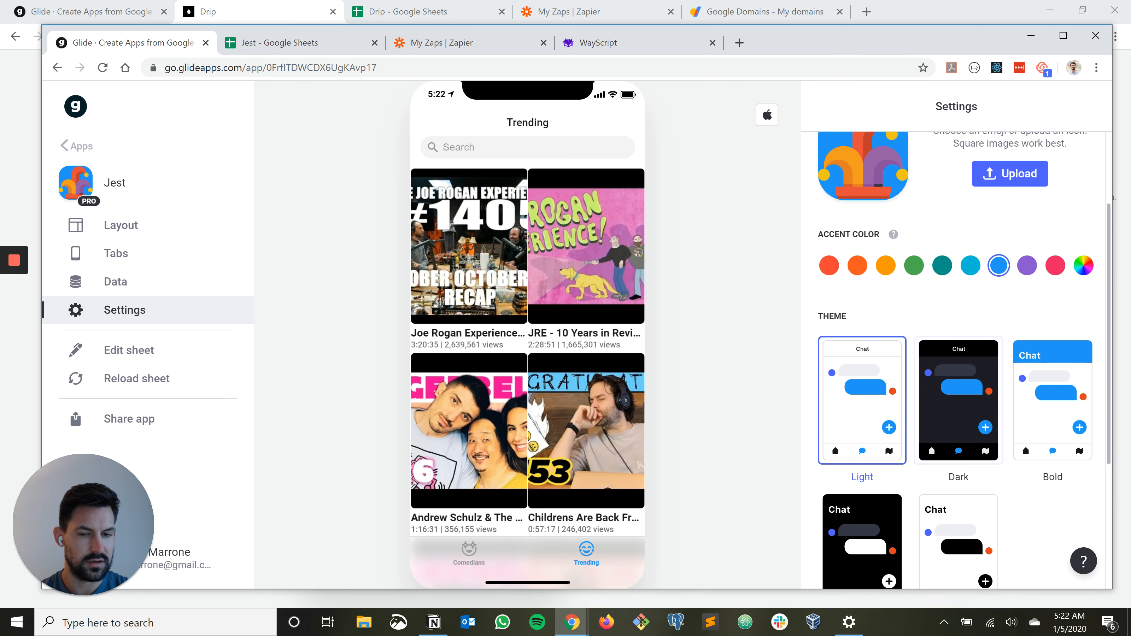
scroll(956, 361, down, 2)
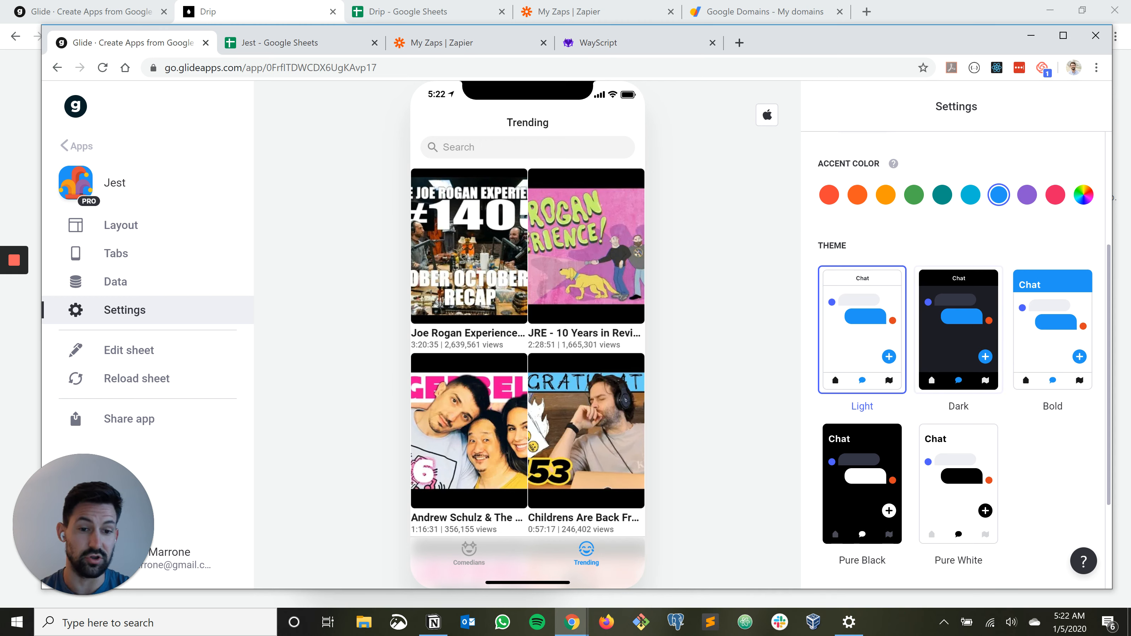
click(1052, 330)
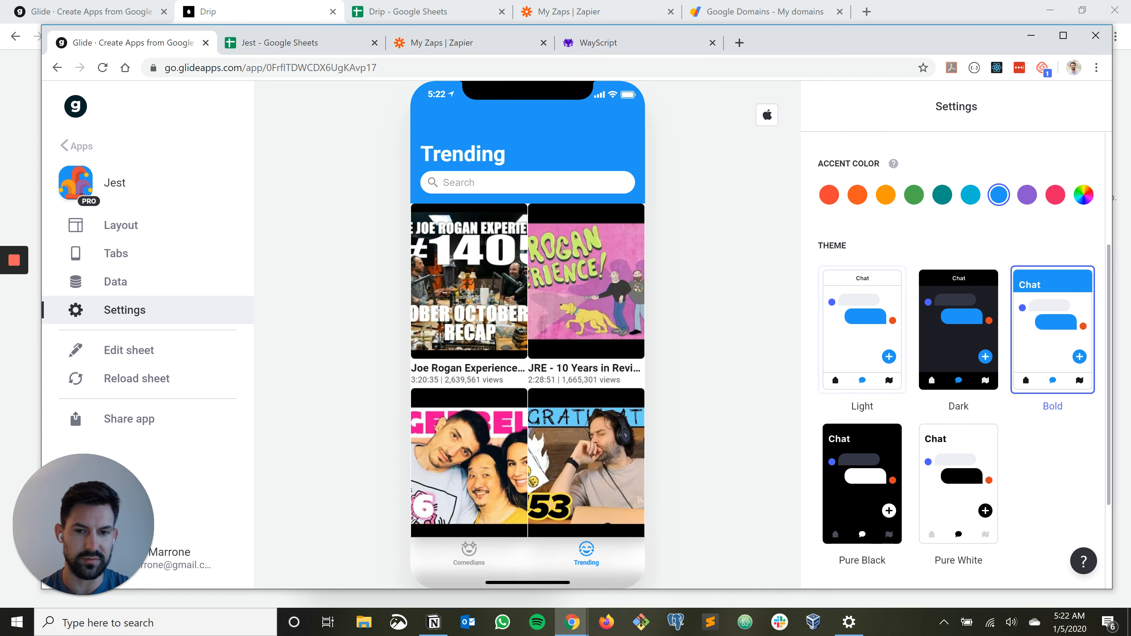
click(863, 329)
click(1052, 330)
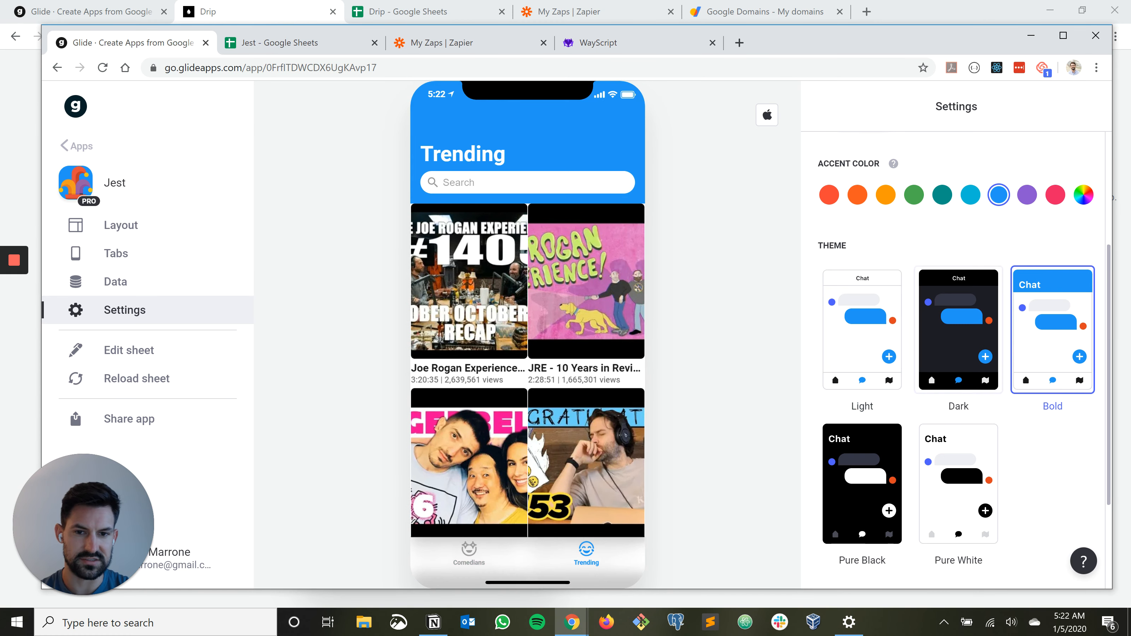
click(862, 330)
click(1052, 330)
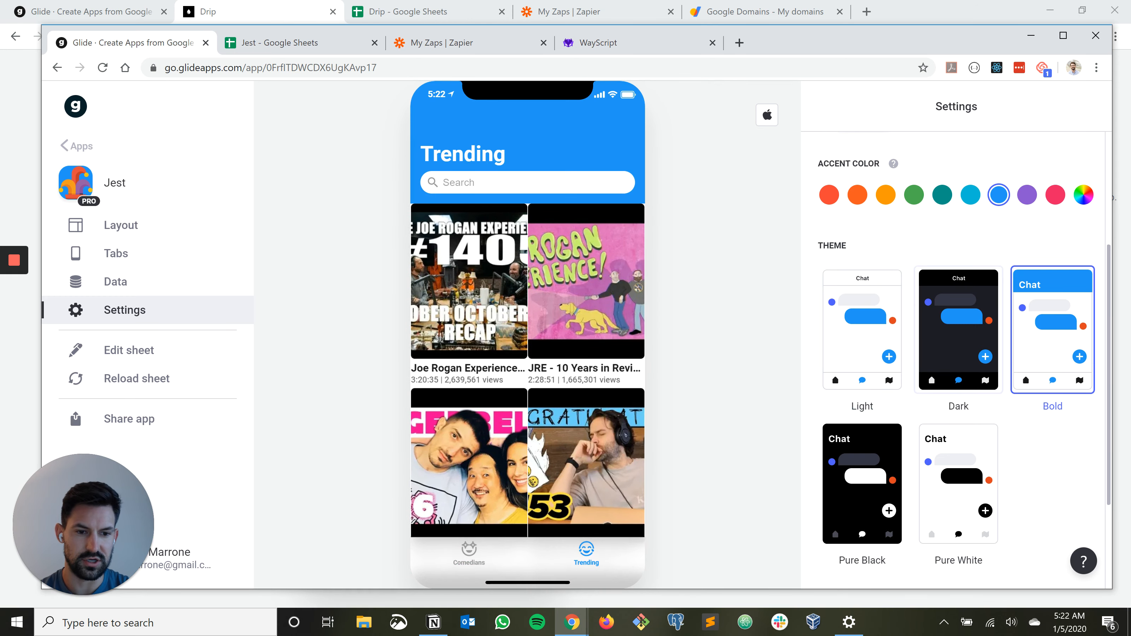
Try the Dark theme and compare it with the Drip app in the other browser window
click(958, 330)
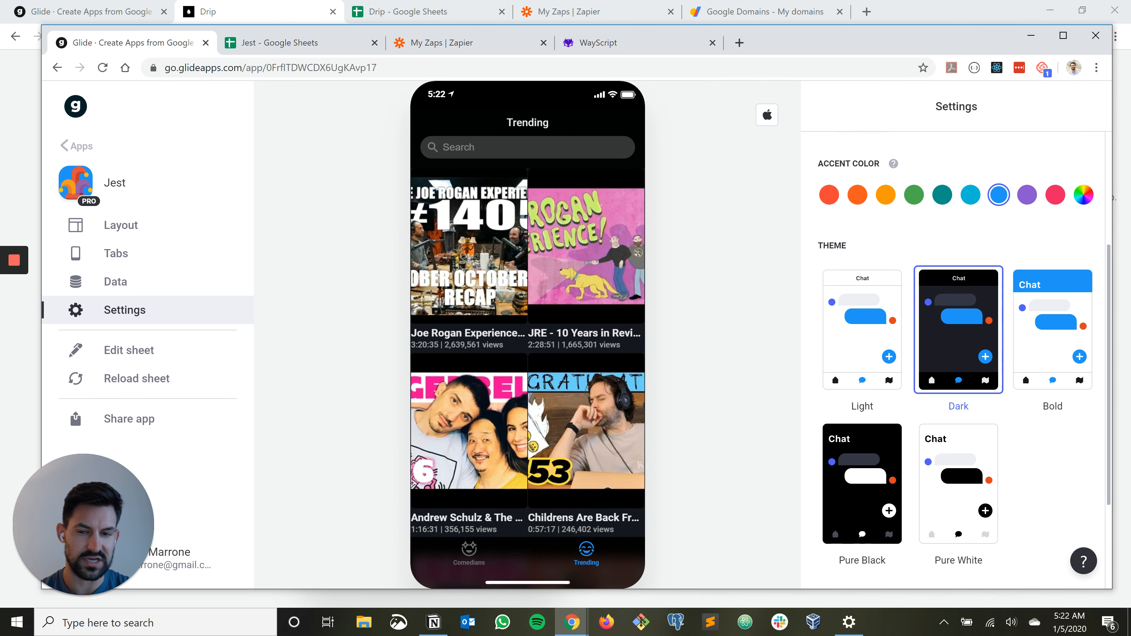
key(alt+Tab)
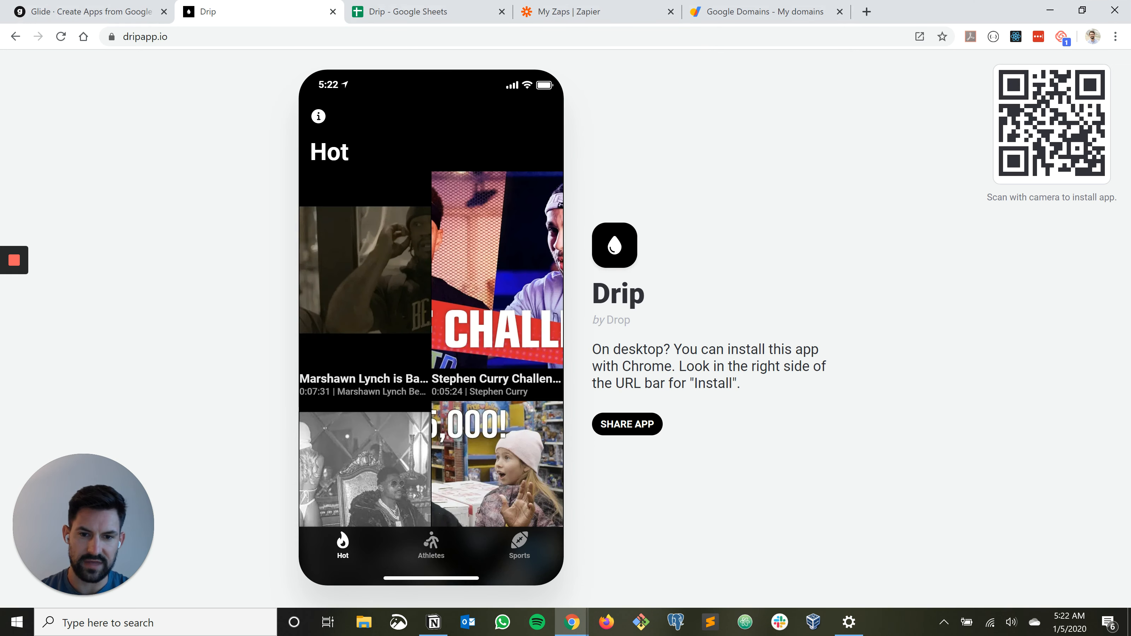
key(alt+Tab)
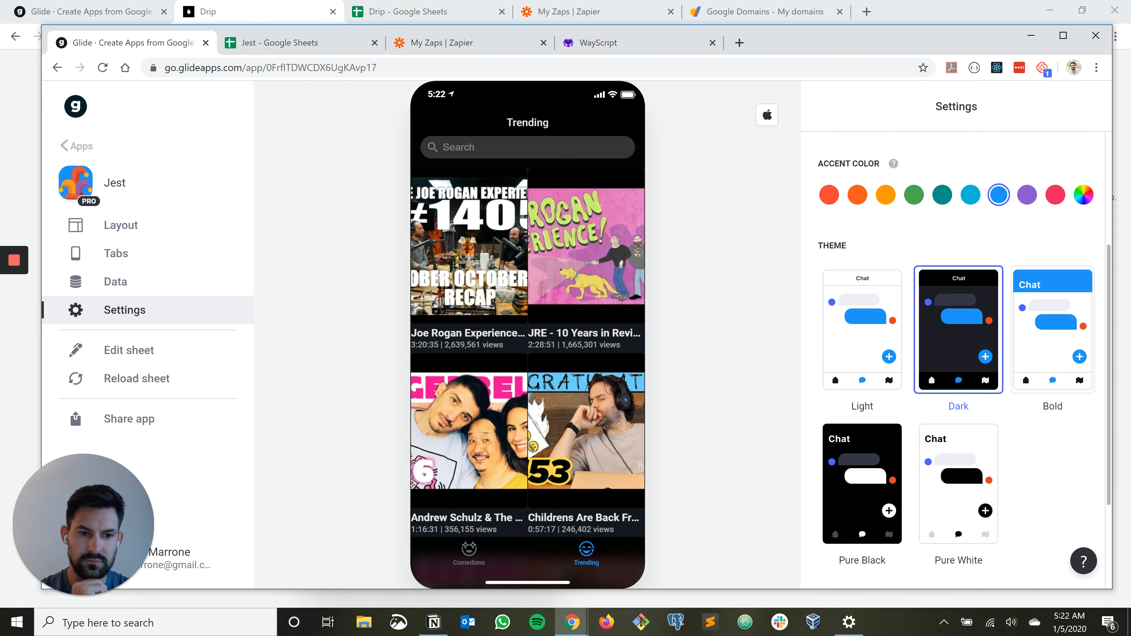
Compare the Bold theme with Pure White on the Trending list and apply Bold to the app
click(1007, 319)
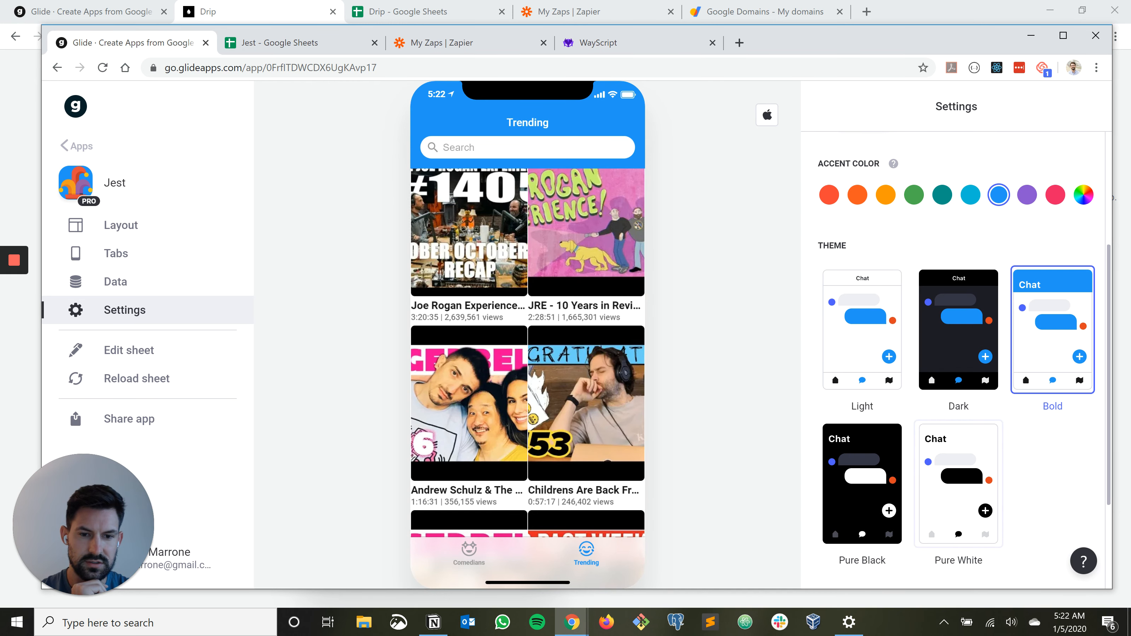
click(958, 484)
scroll(527, 356, down, 4)
scroll(527, 356, up, 5)
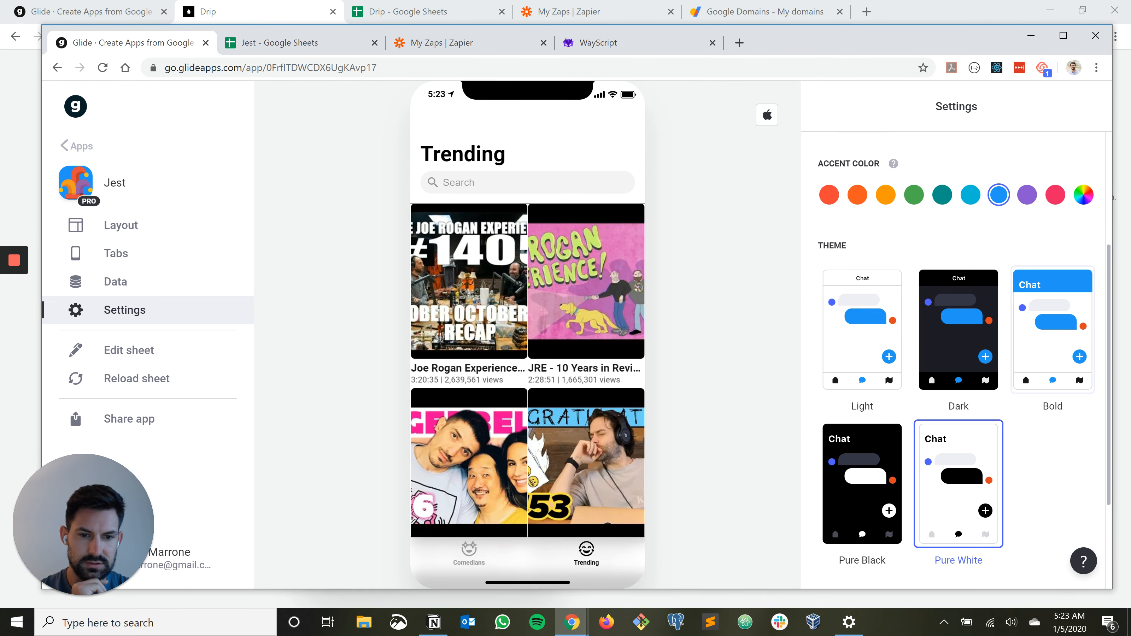
click(1052, 330)
scroll(528, 356, down, 5)
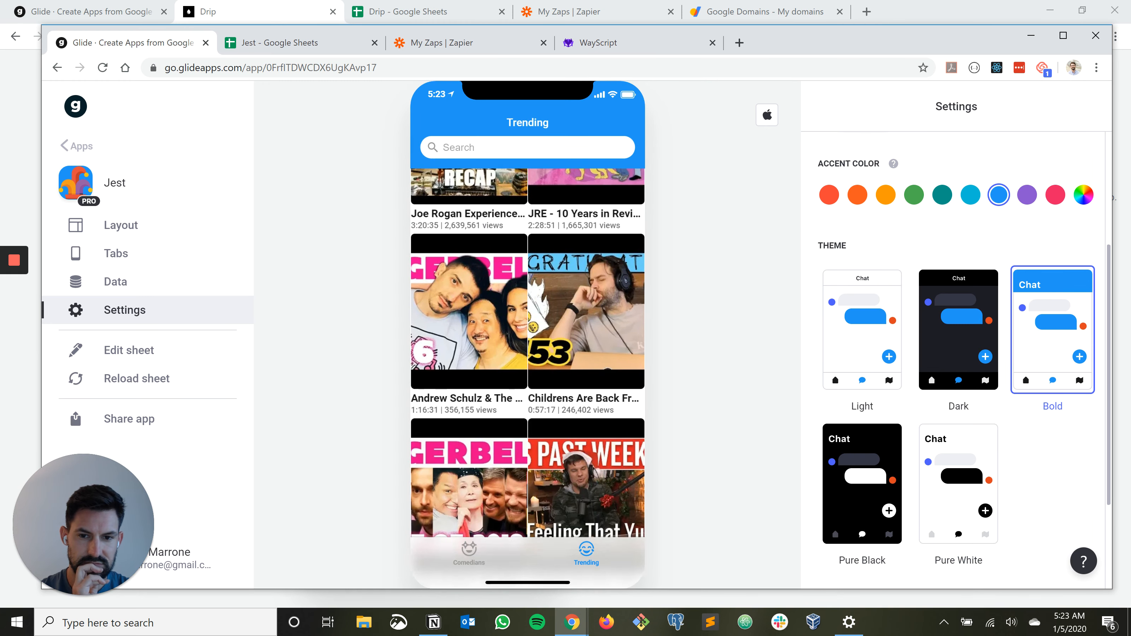
scroll(528, 356, up, 6)
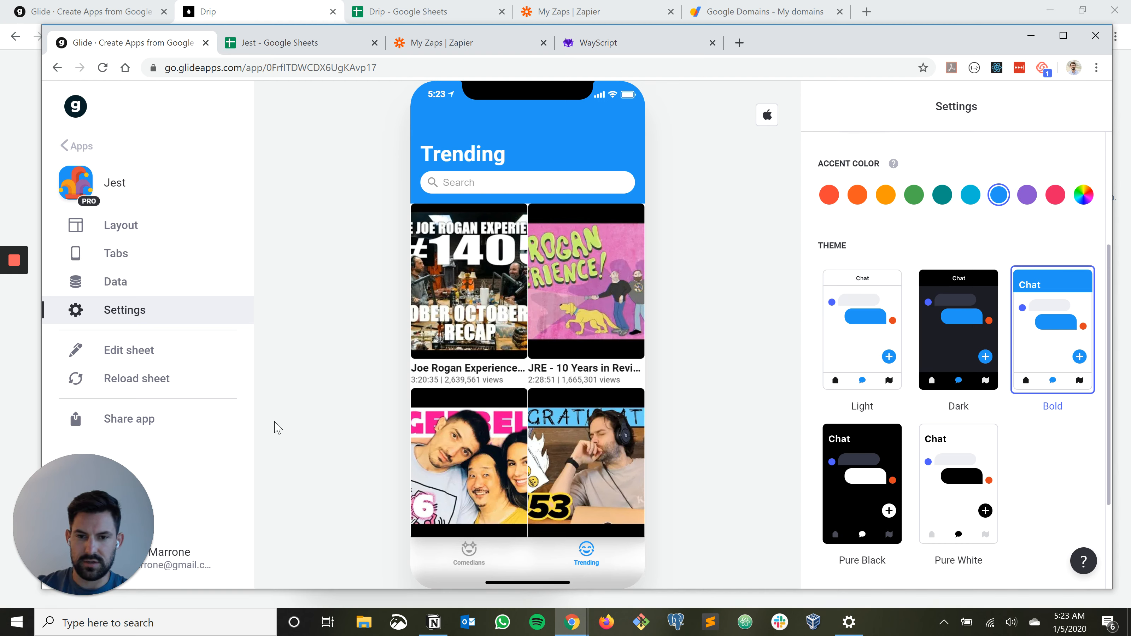
Set the corners of the Trending screen's tiles to Sharp
click(131, 224)
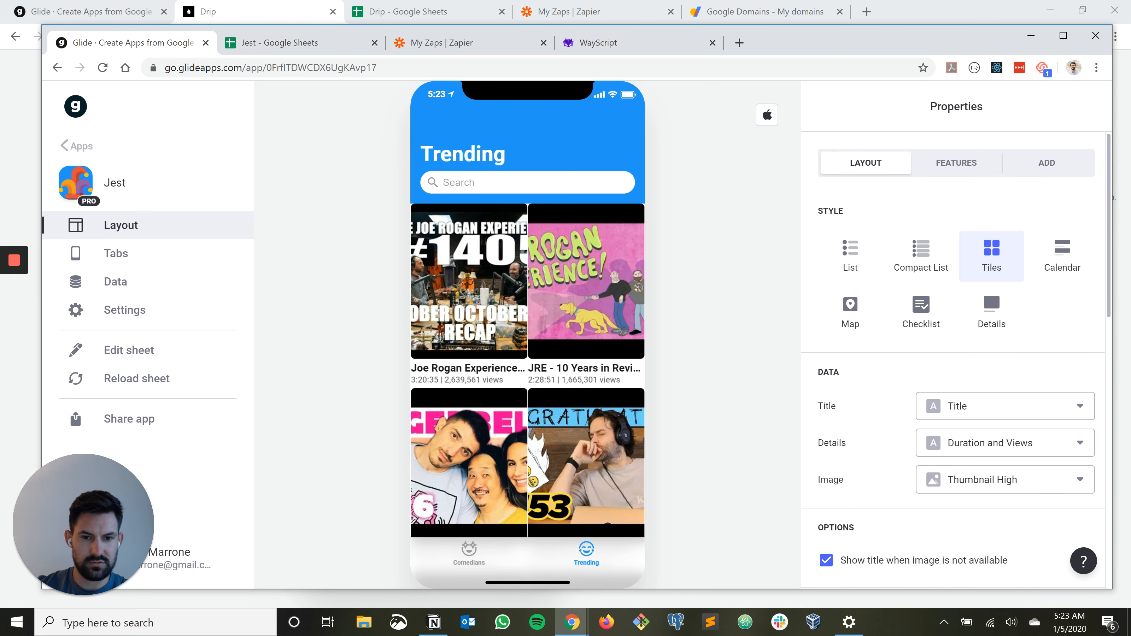
scroll(952, 366, down, 6)
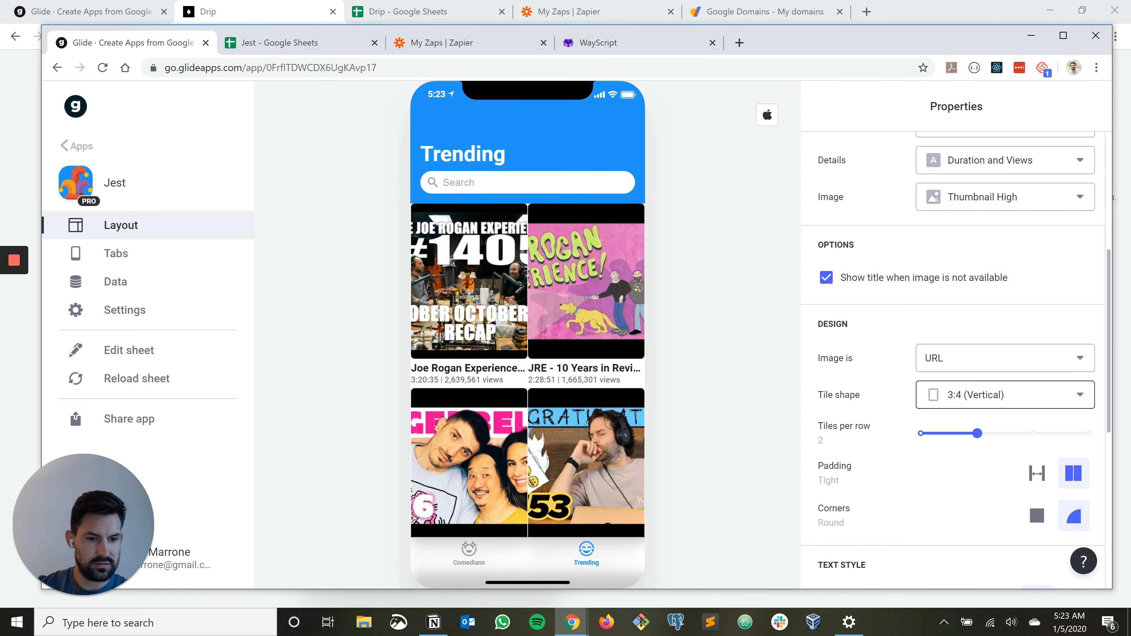
click(1037, 516)
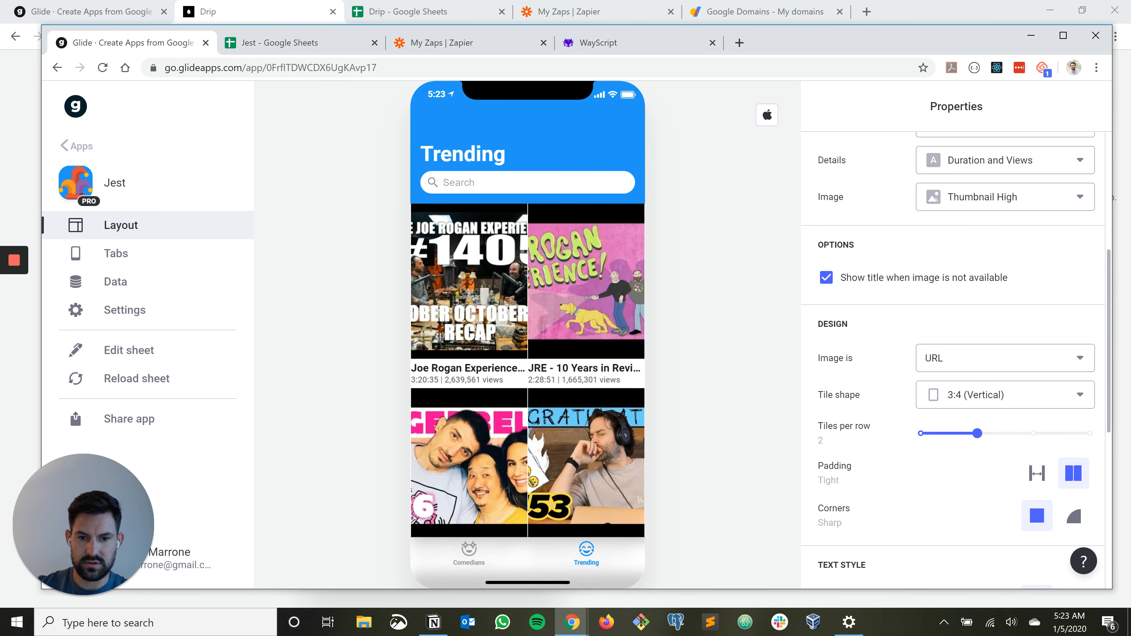
scroll(527, 370, down, 4)
scroll(528, 370, up, 4)
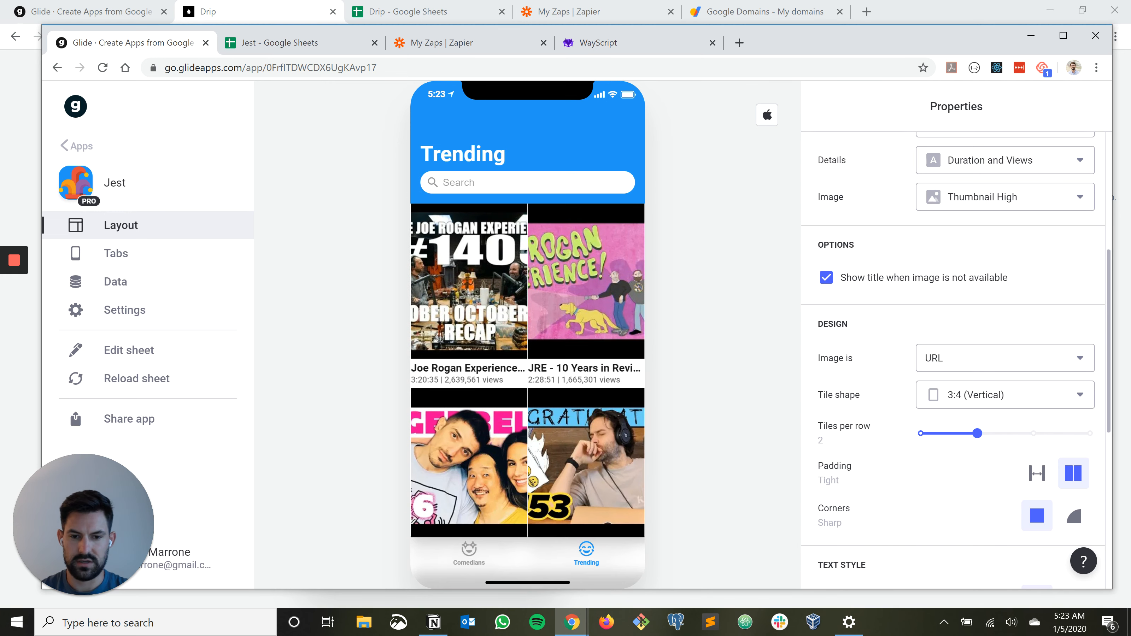
Set the image source of the Trending tiles to the Thumbnail Maxres column
scroll(953, 356, up, 5)
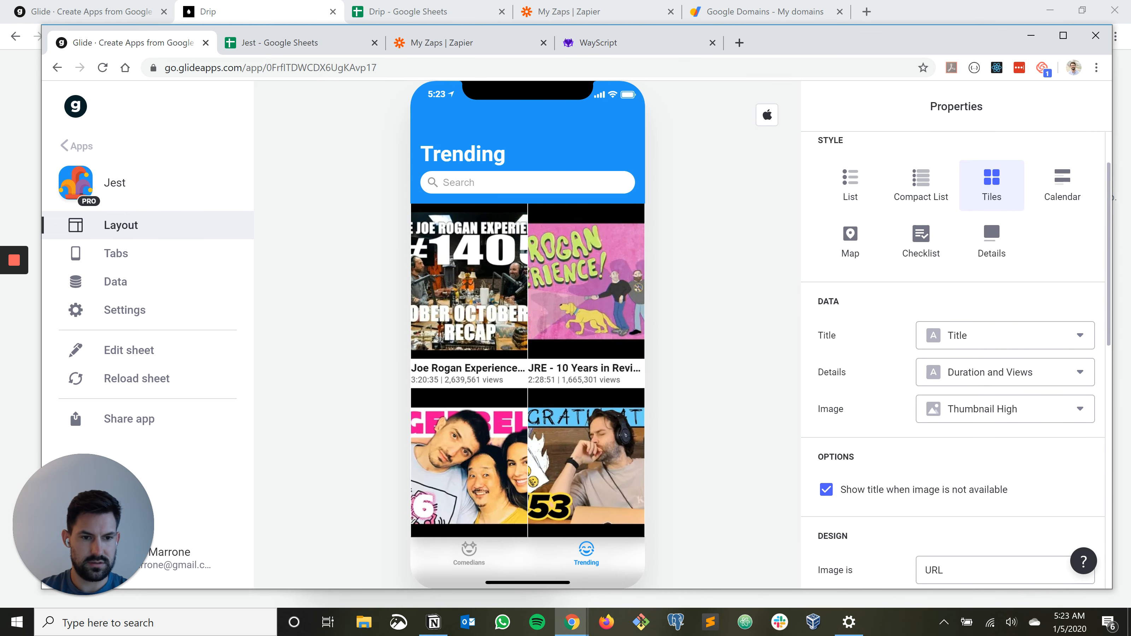
scroll(528, 348, down, 4)
scroll(528, 356, up, 4)
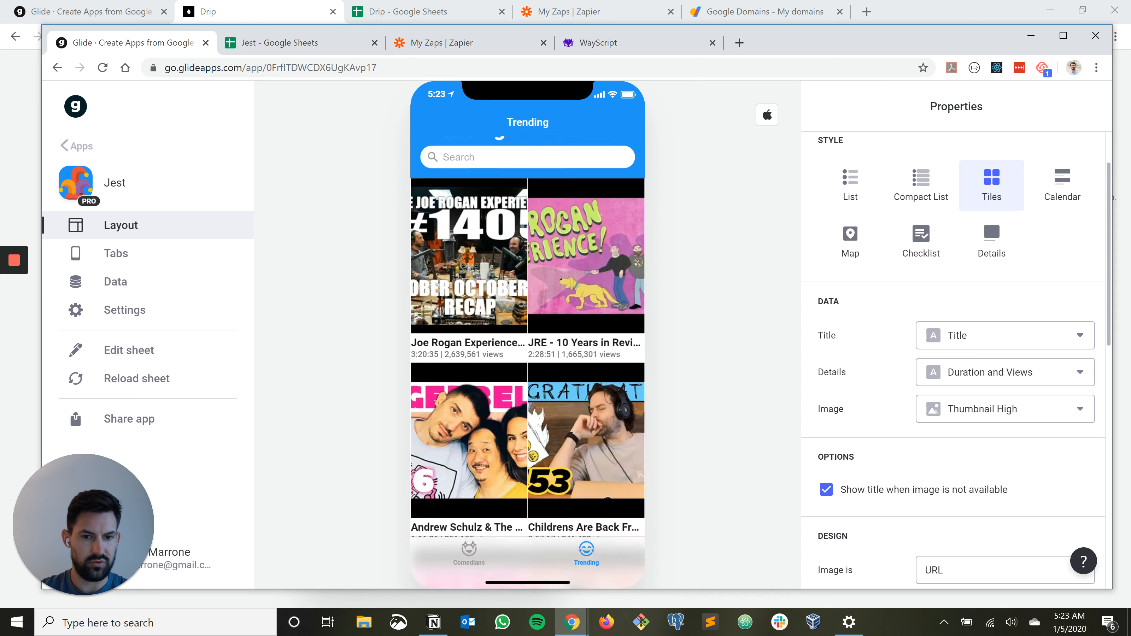
click(1003, 409)
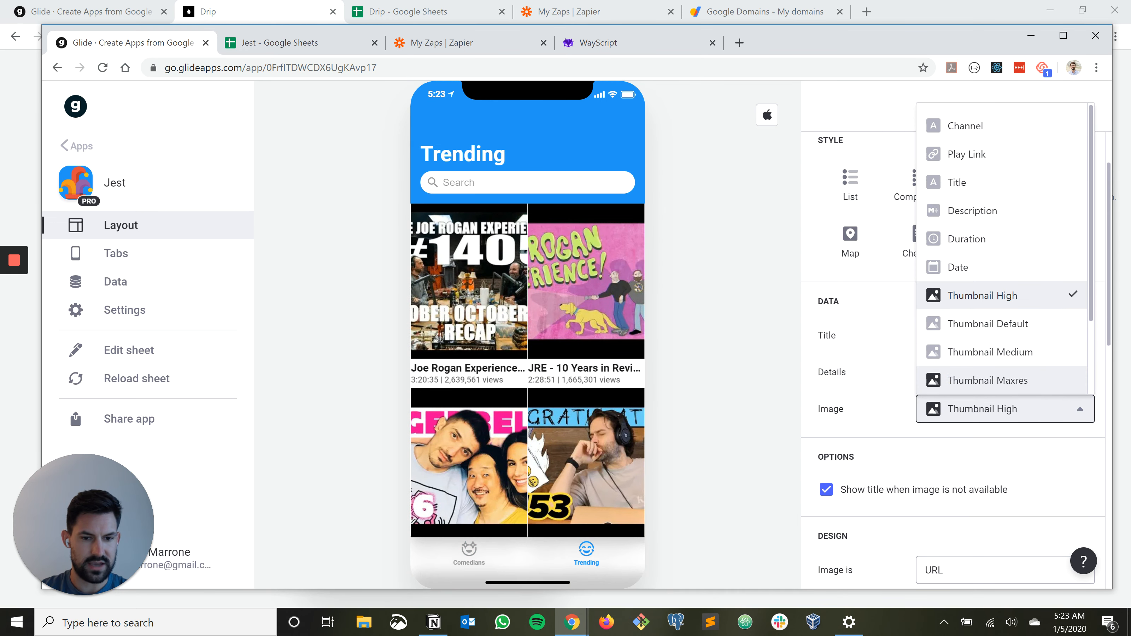
click(988, 380)
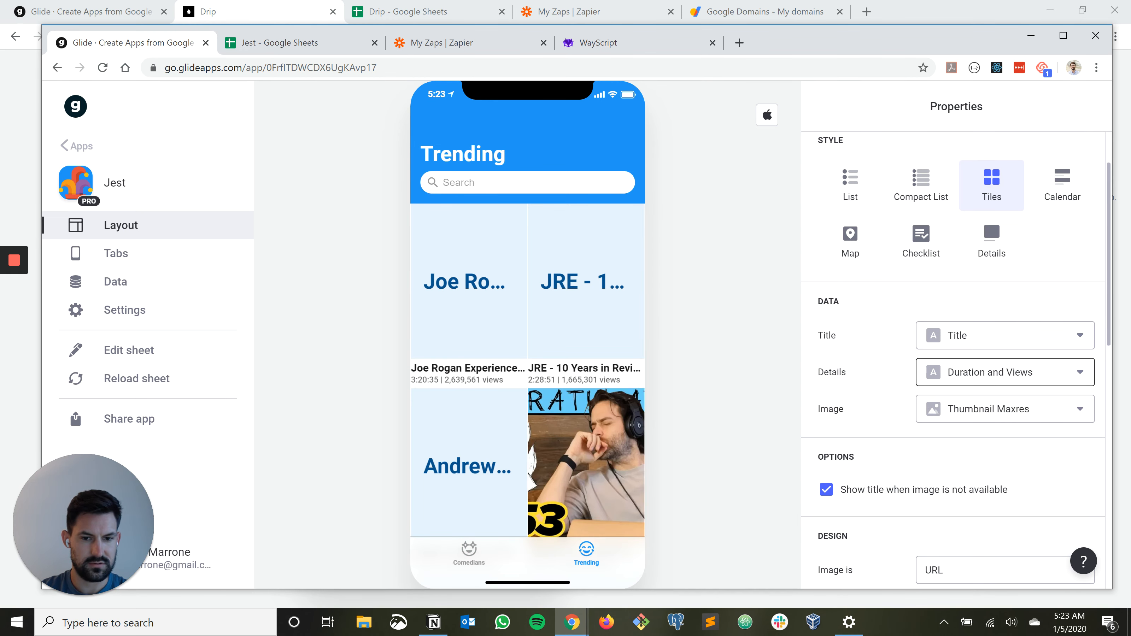
Check the Maxres thumbnails across the Trending tiles and compare them with the Hot screen of the Drip app in the other window
scroll(528, 356, down, 4)
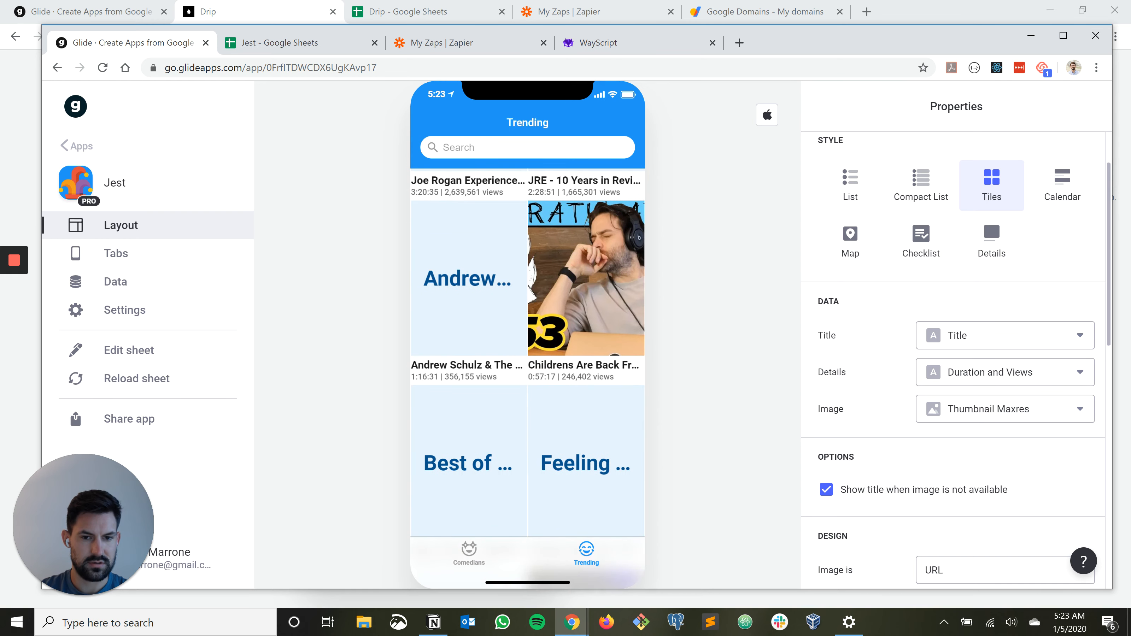
scroll(527, 357, up, 3)
scroll(528, 357, down, 8)
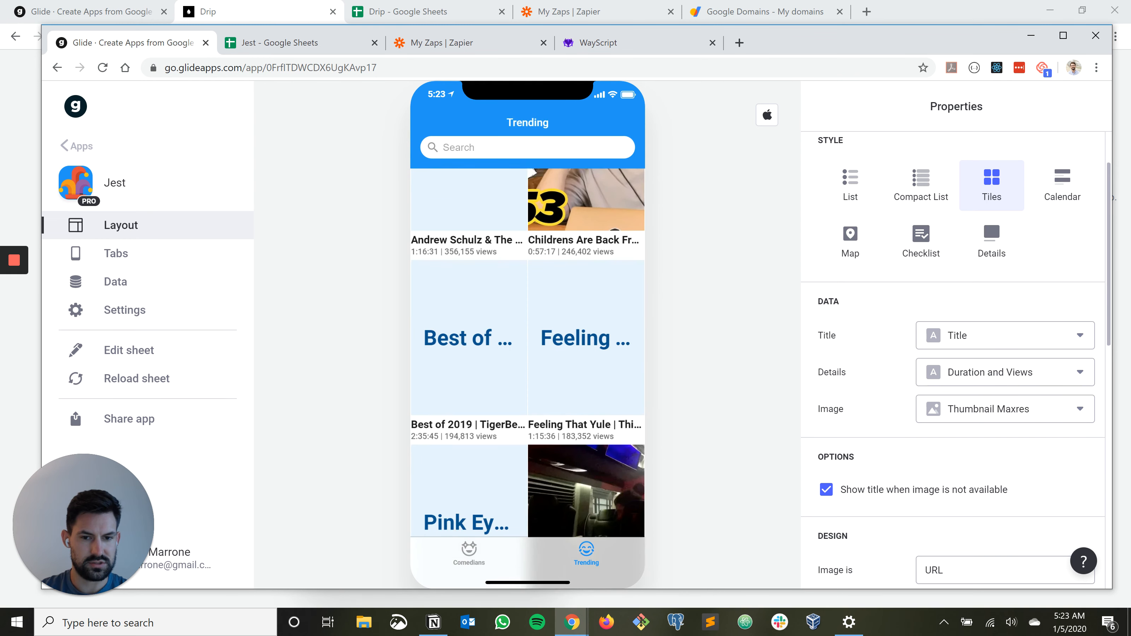
scroll(528, 356, down, 4)
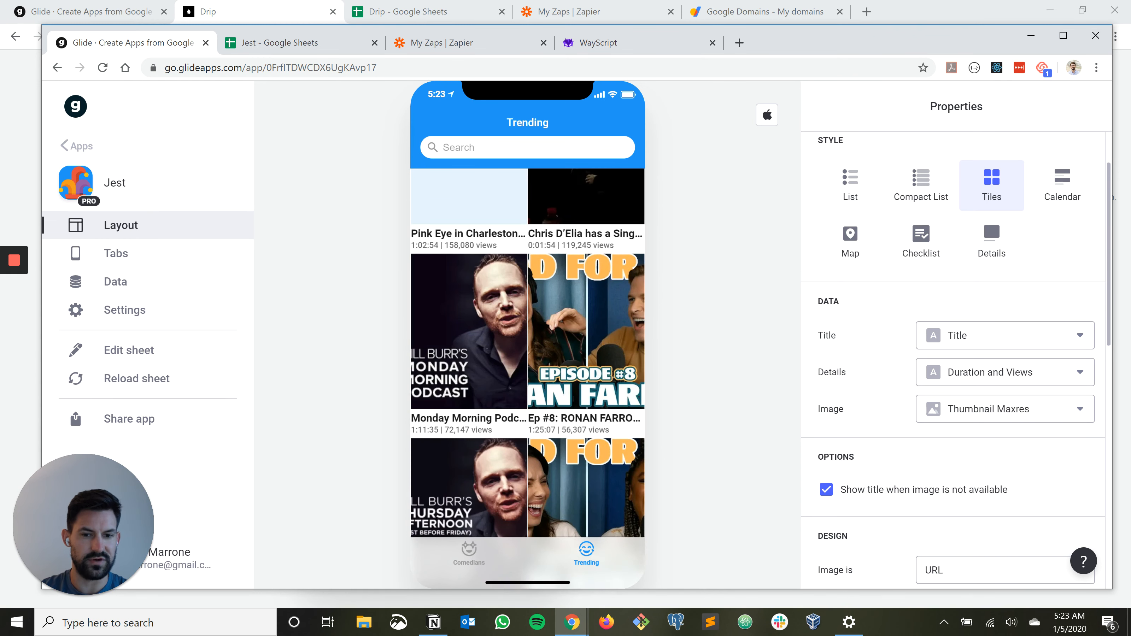
scroll(528, 379, down, 2)
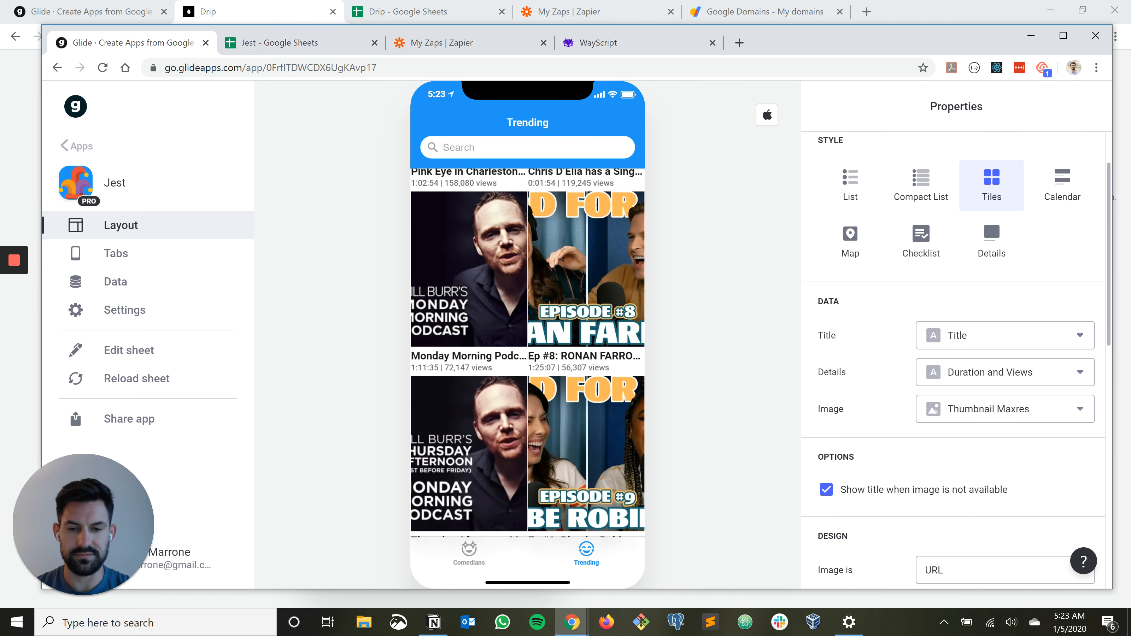
scroll(528, 356, up, 10)
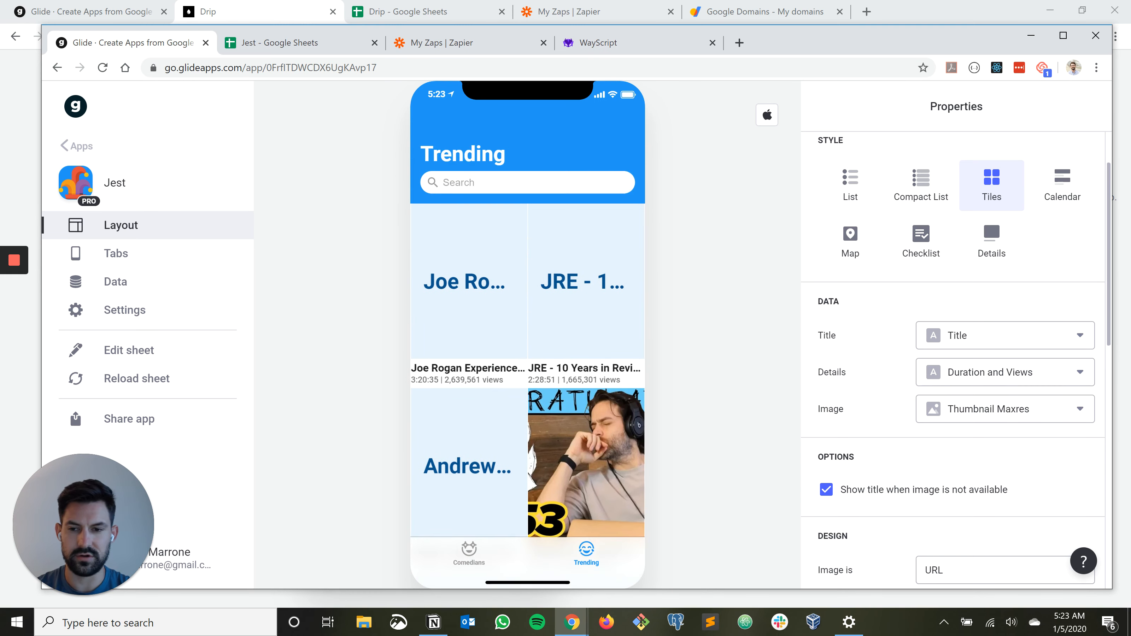
click(776, 602)
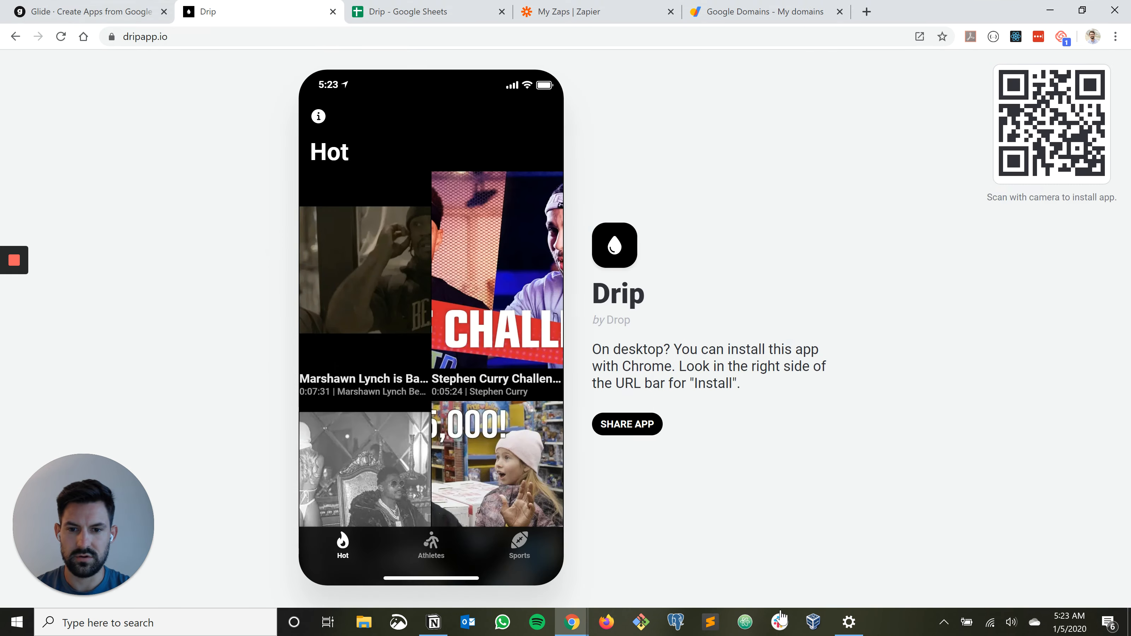
click(62, 5)
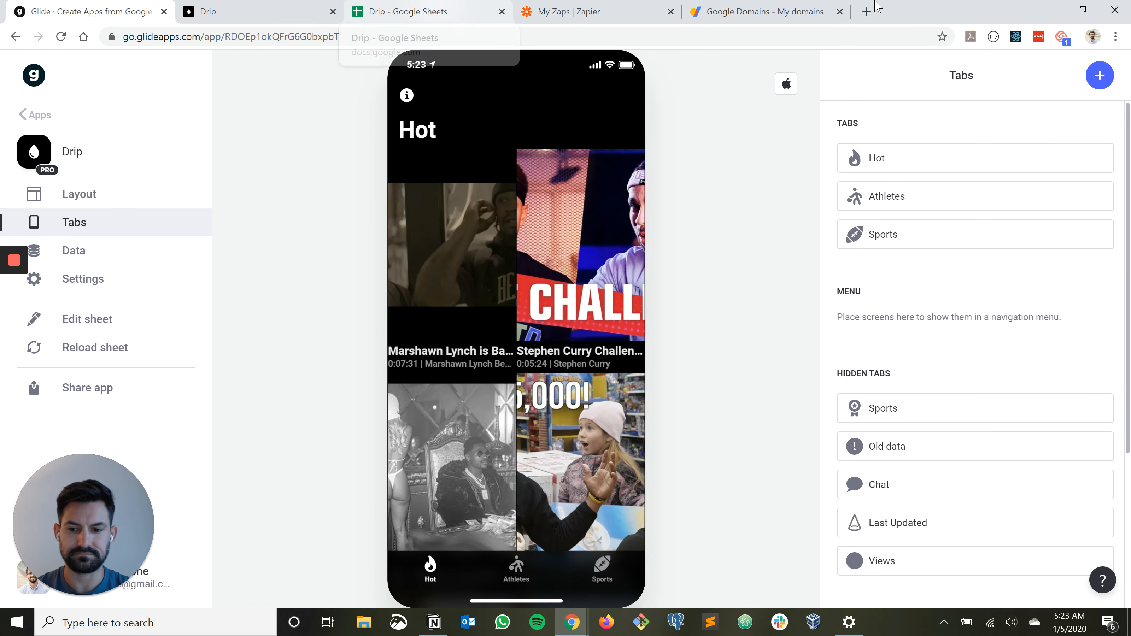
key(alt+Tab)
Set the image source of the Jest app's Trending tiles to the Thumbnail High column and check the tiles
click(1005, 409)
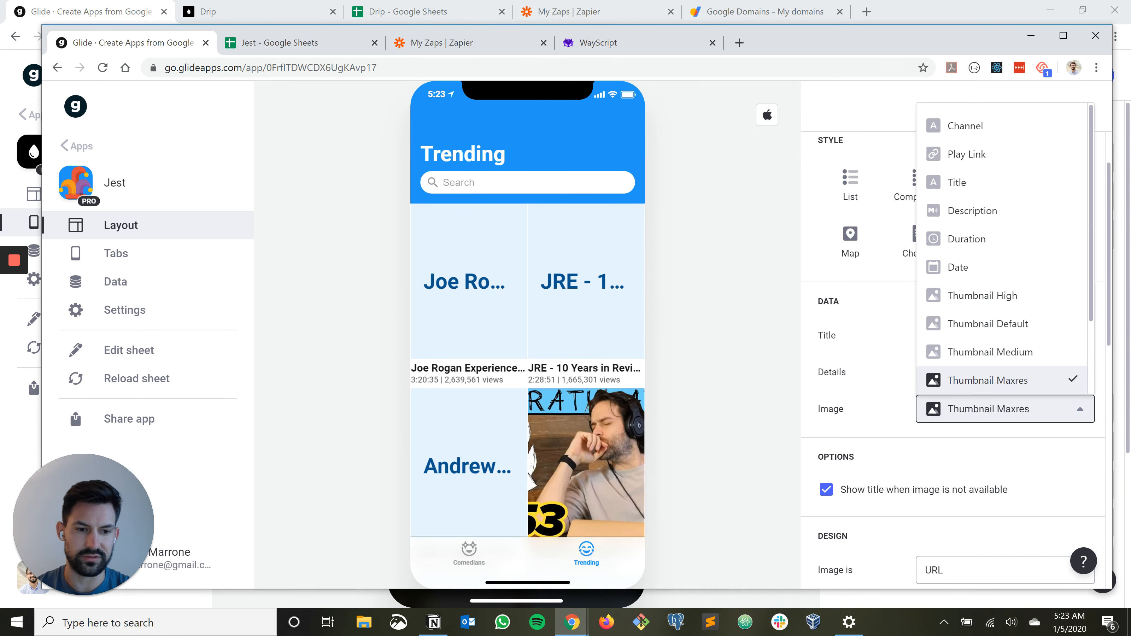
click(982, 295)
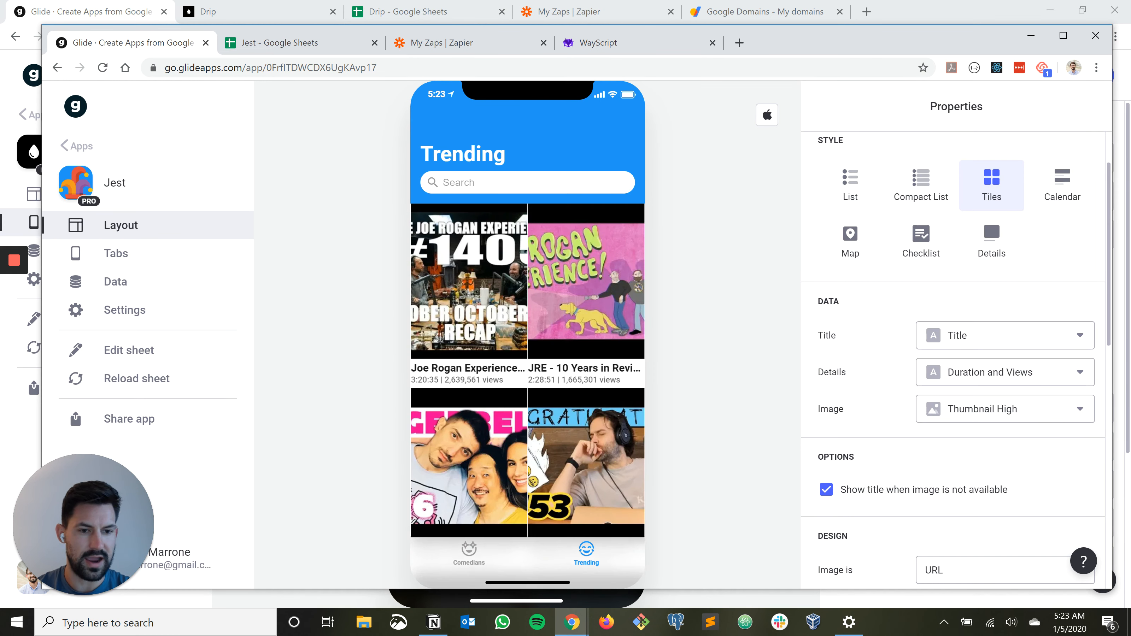
scroll(528, 379, down, 15)
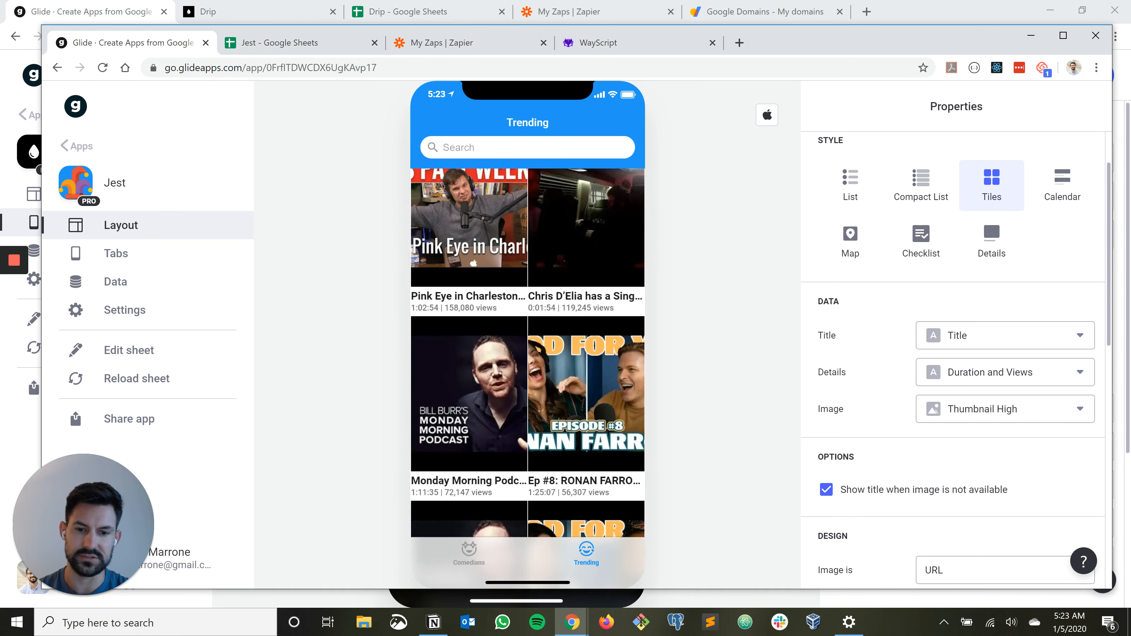
scroll(528, 379, up, 15)
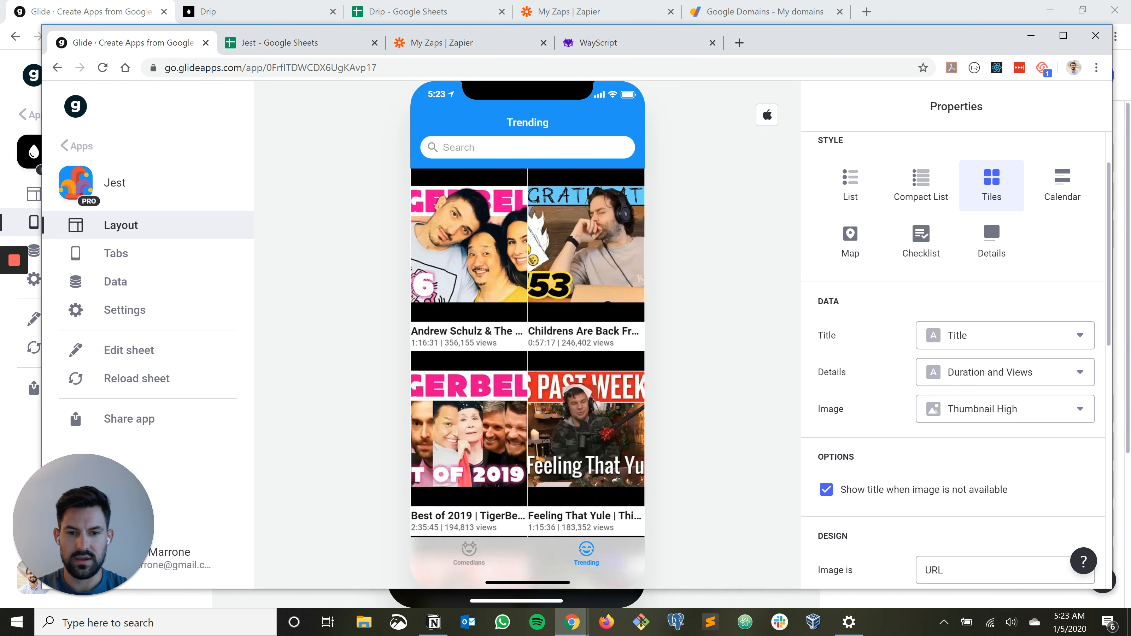
Set the Jest app's sheet reload to On edit and every few minutes in background, and glance at the Videos sheet
click(129, 419)
click(125, 310)
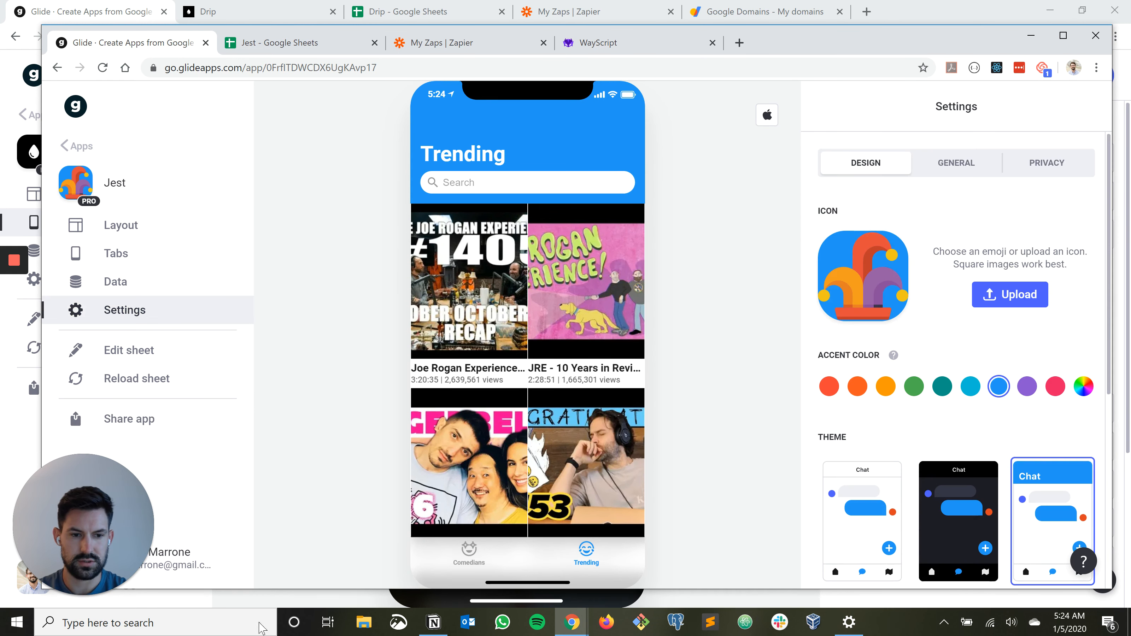
click(956, 163)
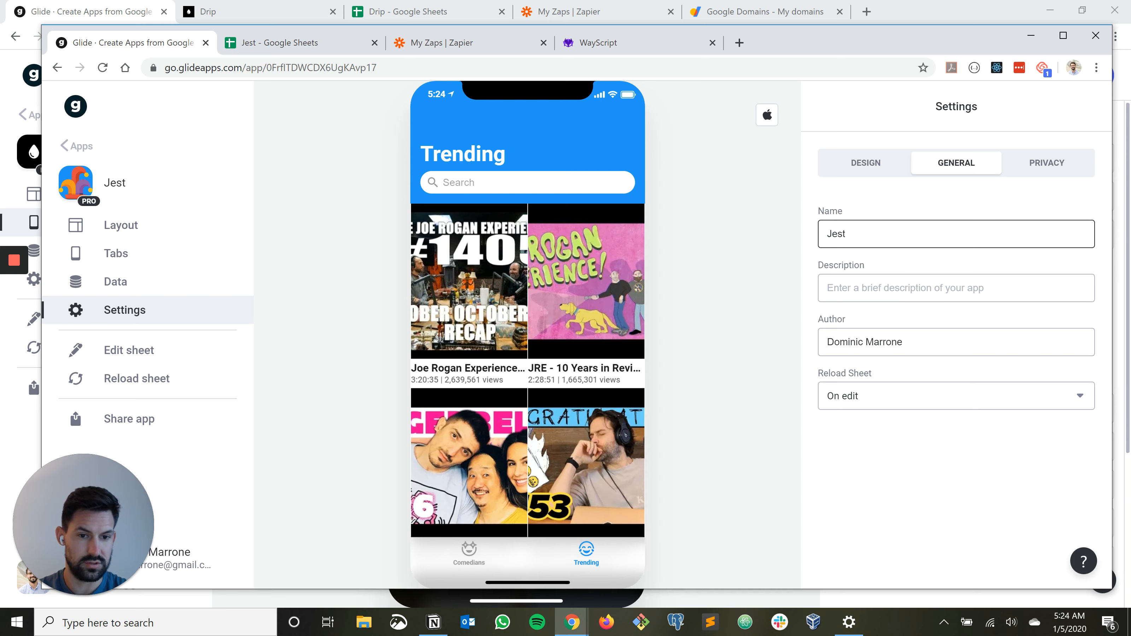
key(Tab)
key(Tab)
key(Tab)
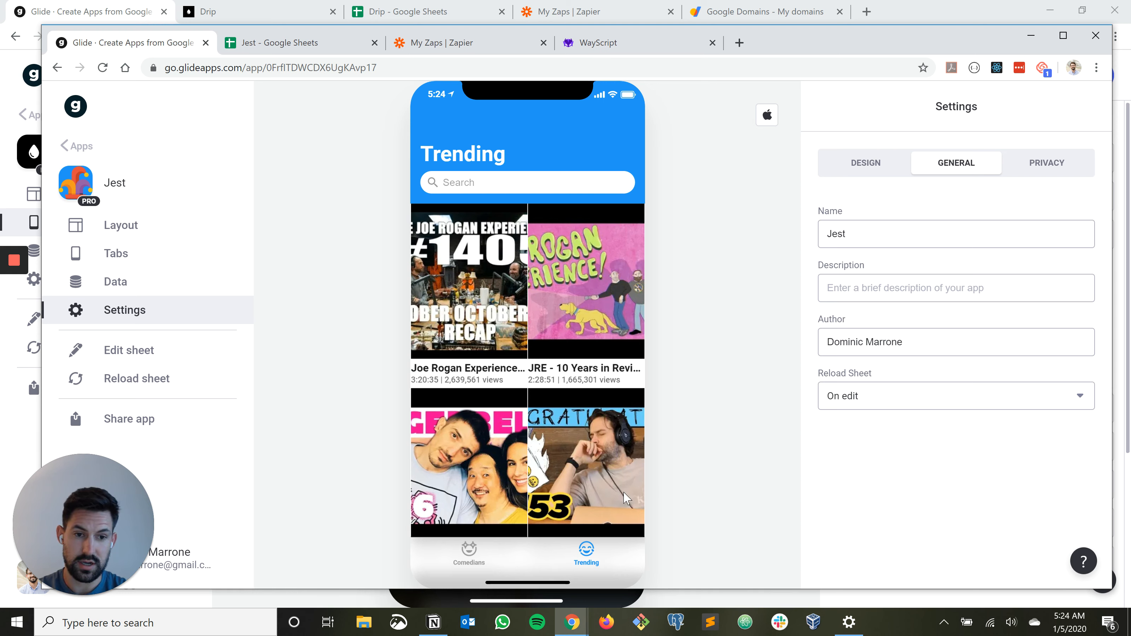
click(957, 396)
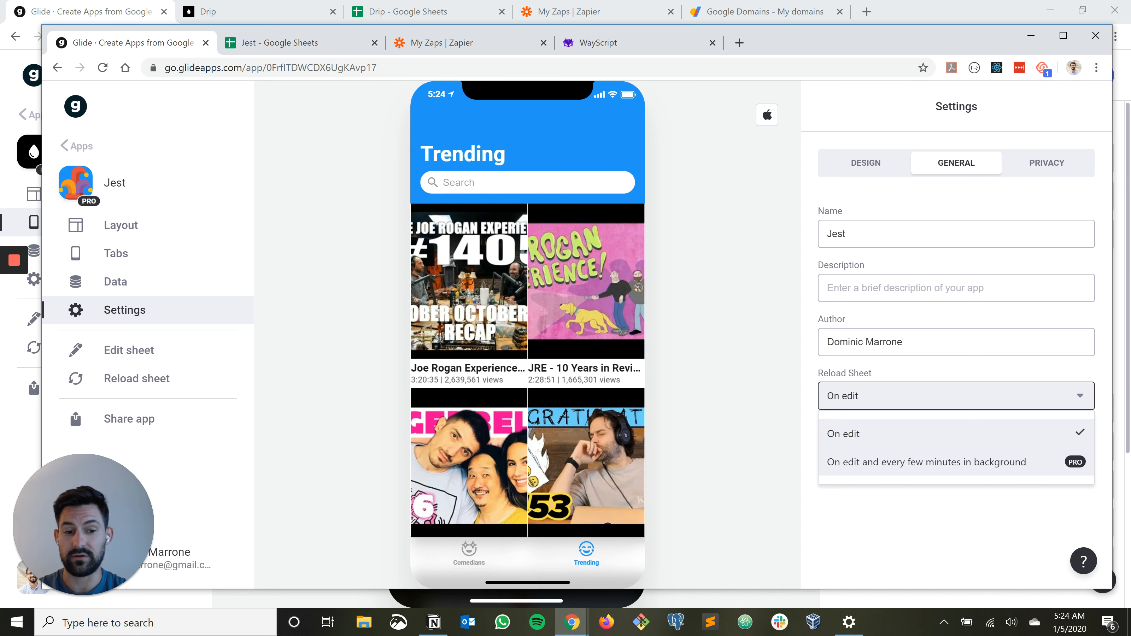
click(926, 462)
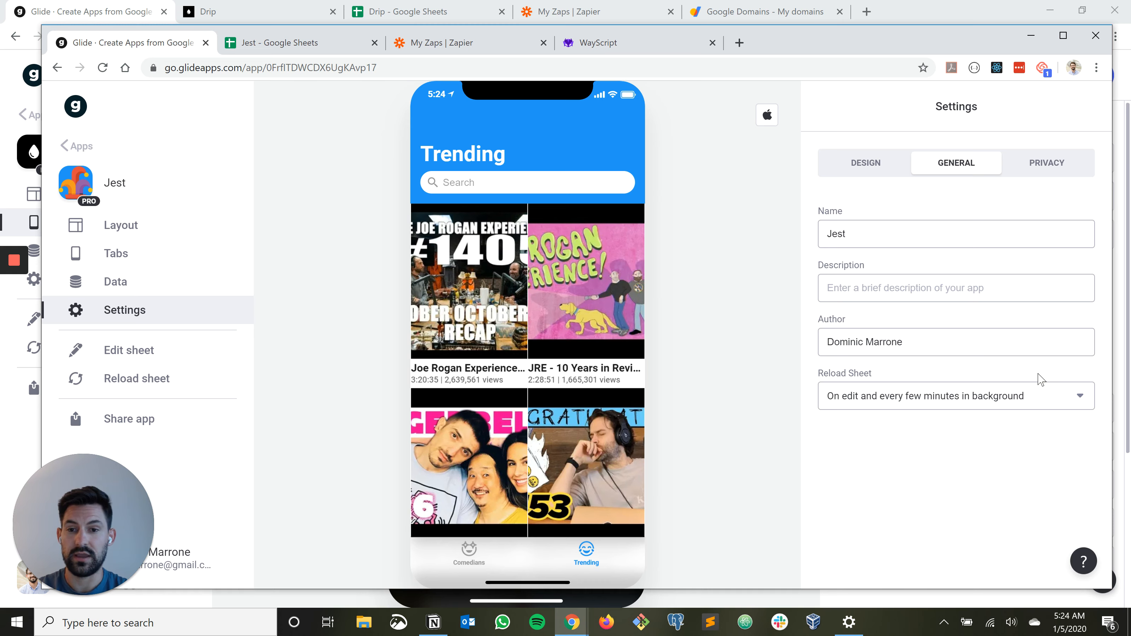
click(298, 47)
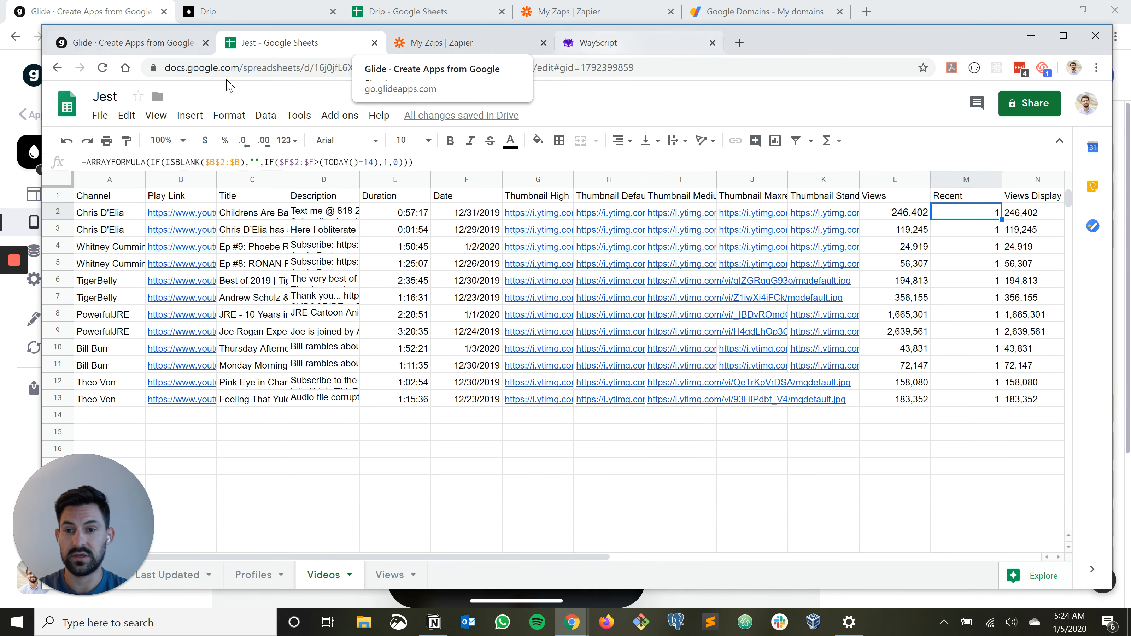
click(129, 43)
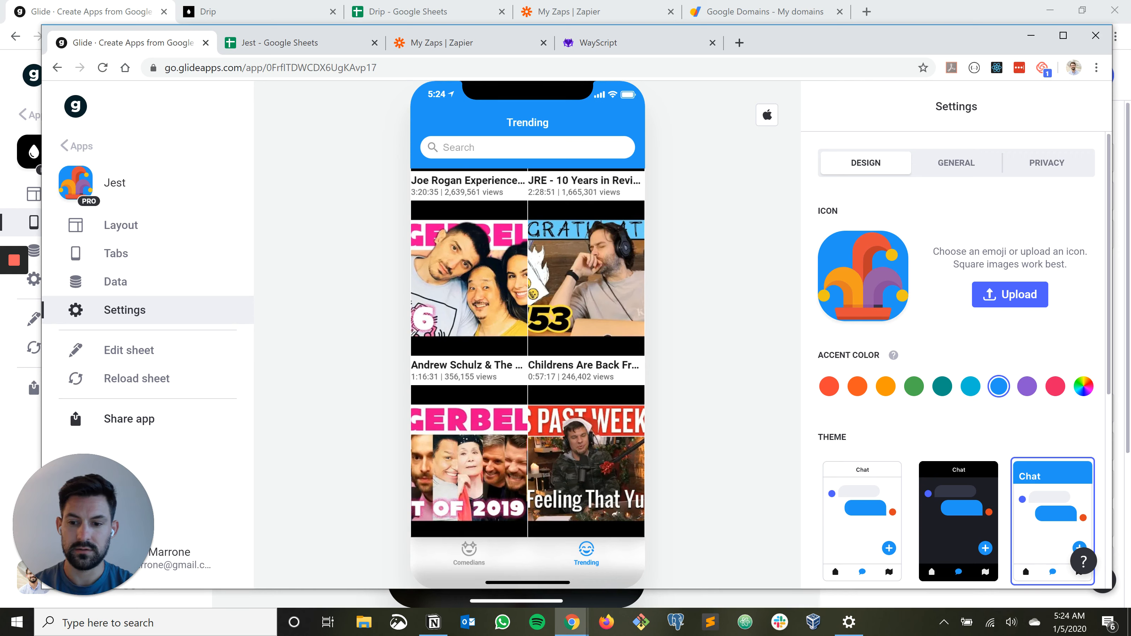
Publish the Jest app and set its short URL to jestjest.glideapp.io
click(129, 419)
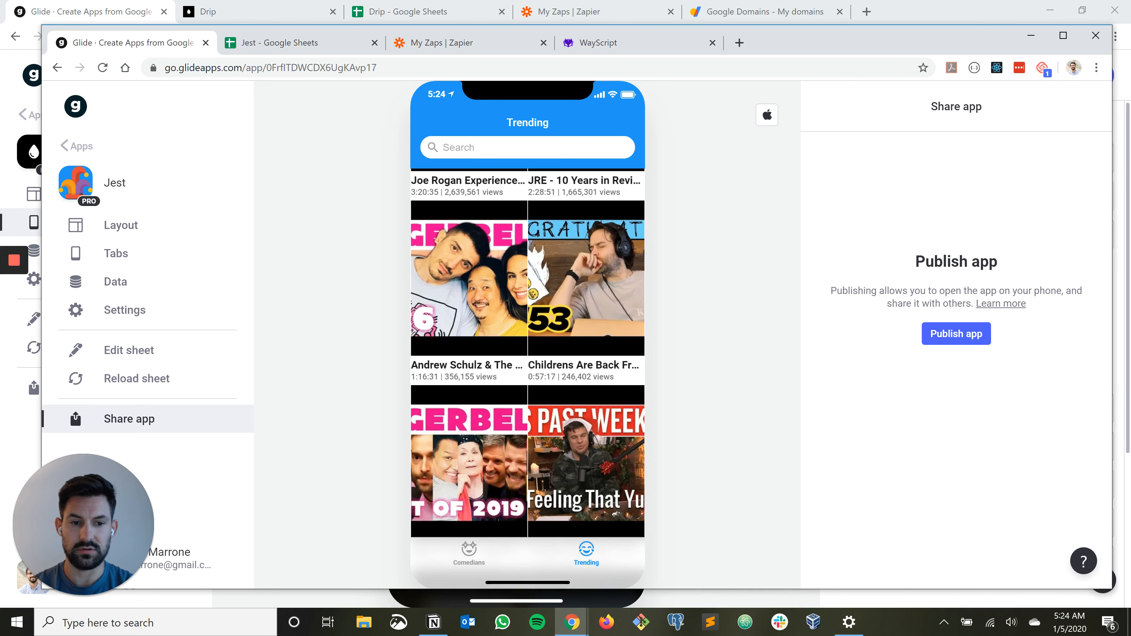
click(956, 334)
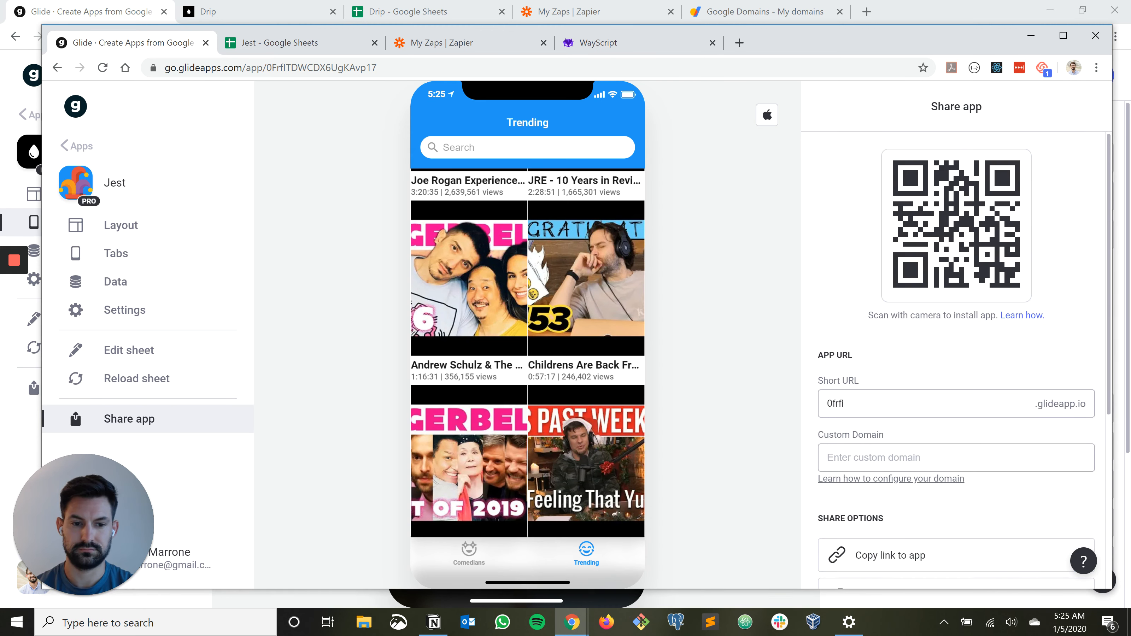
double_click(835, 403)
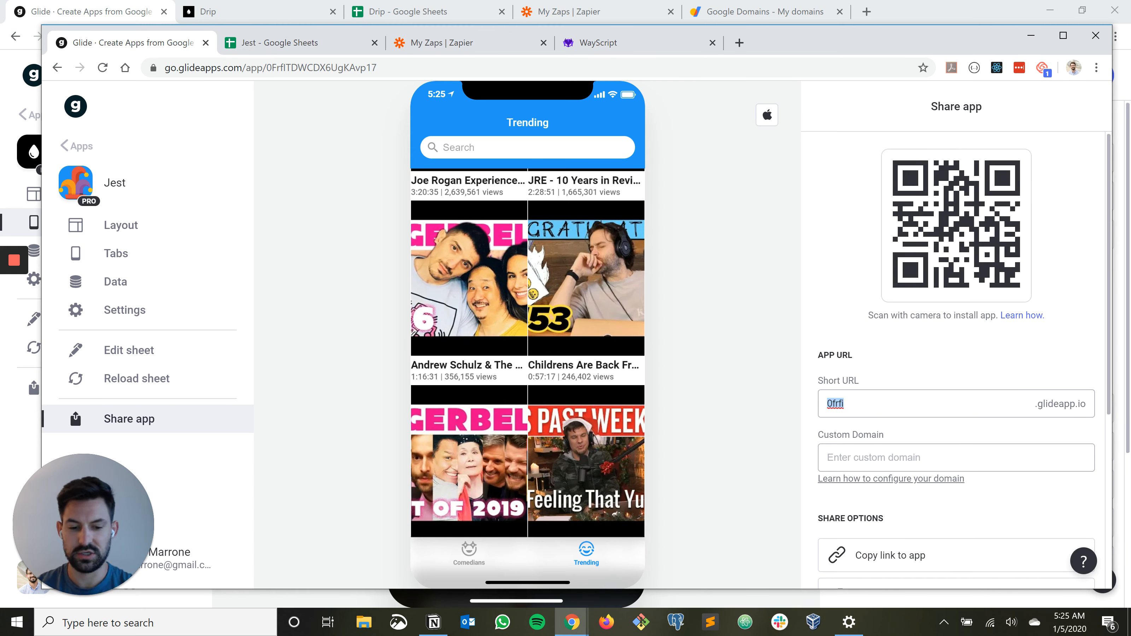
text(jest)
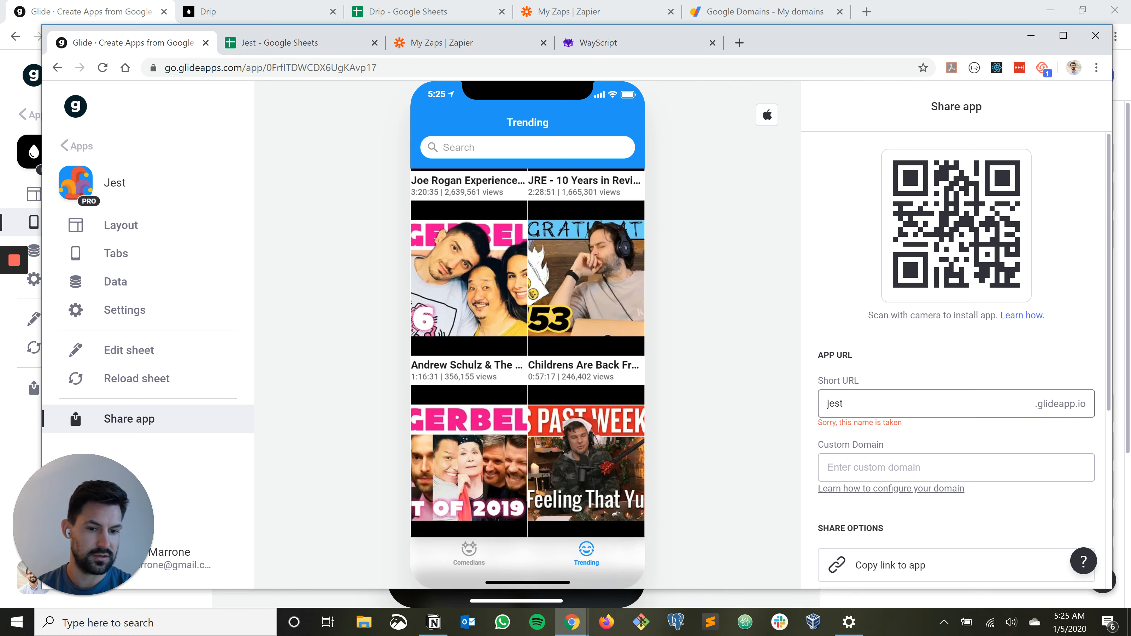
text(jest)
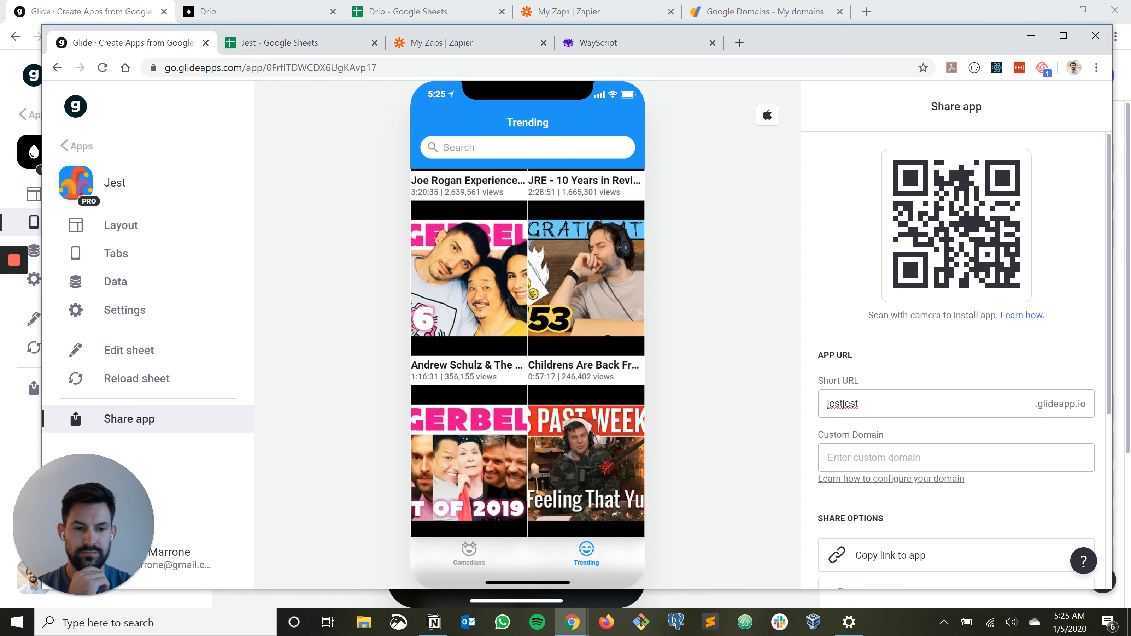
Try to assign the custom domain jestapp.io to the app
click(899, 458)
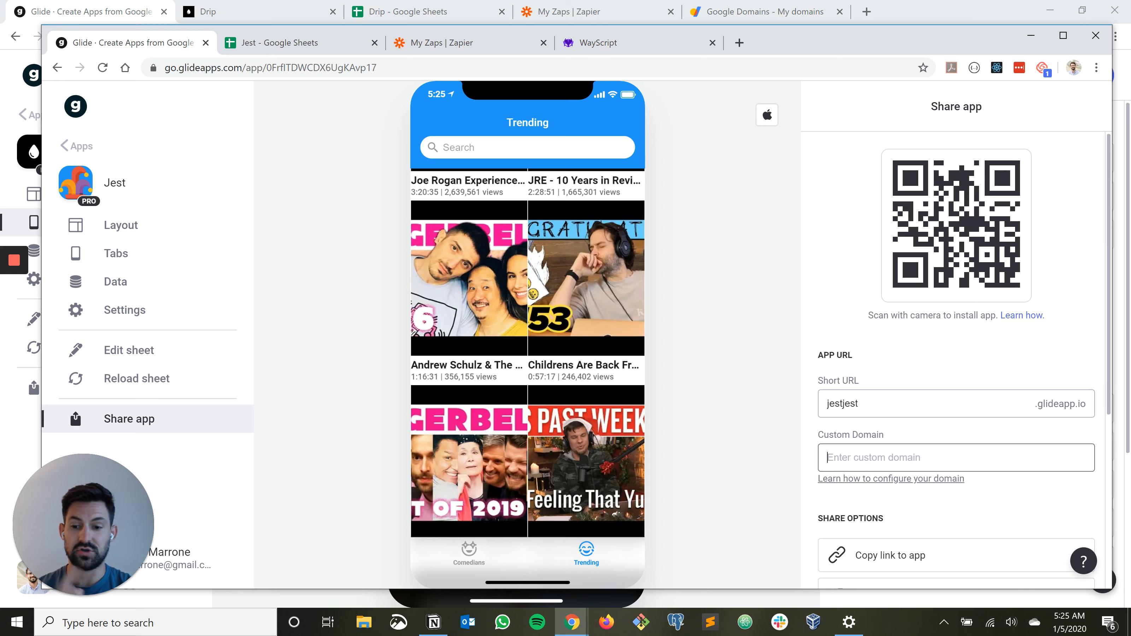
text(jest)
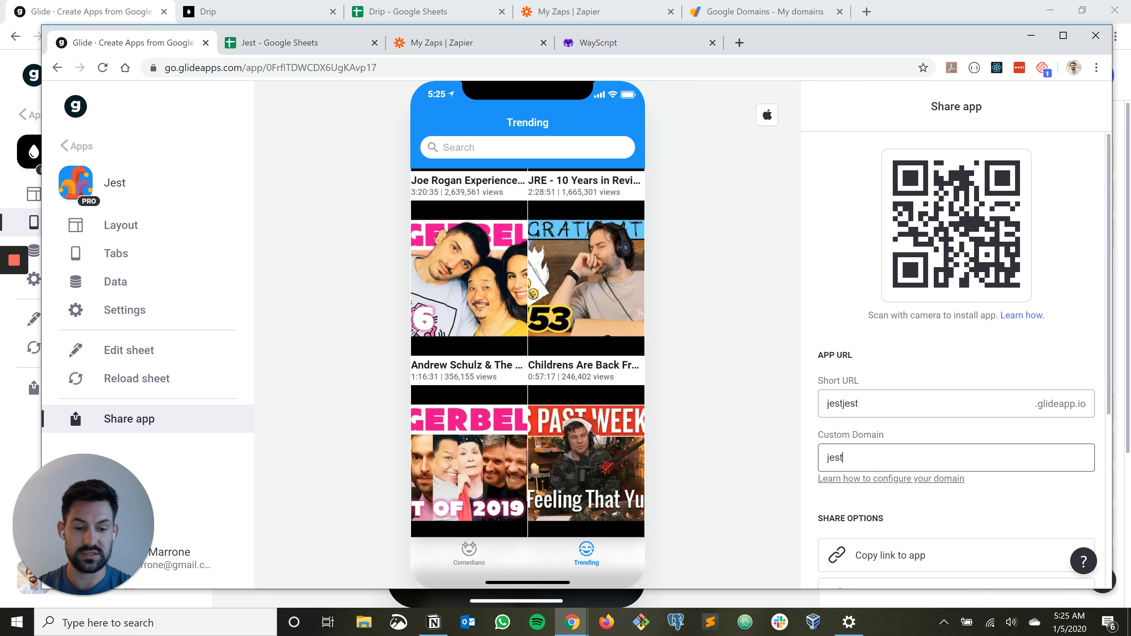
text(app.io)
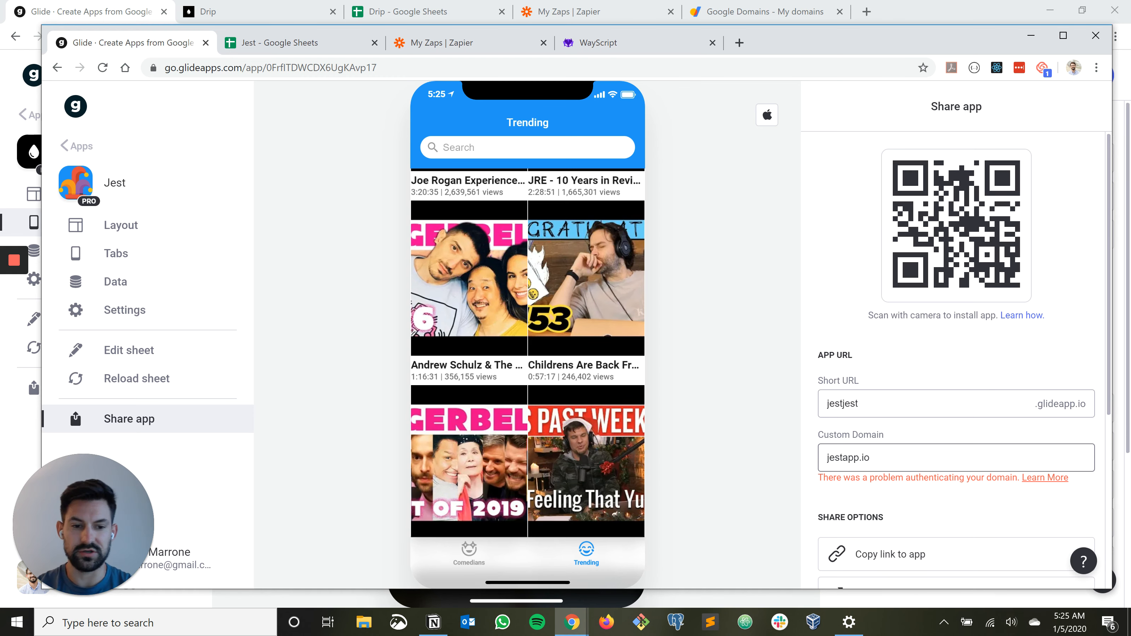
Open the published Jest app in the browser and look through its Comedians and Trending screens
scroll(957, 356, down, 5)
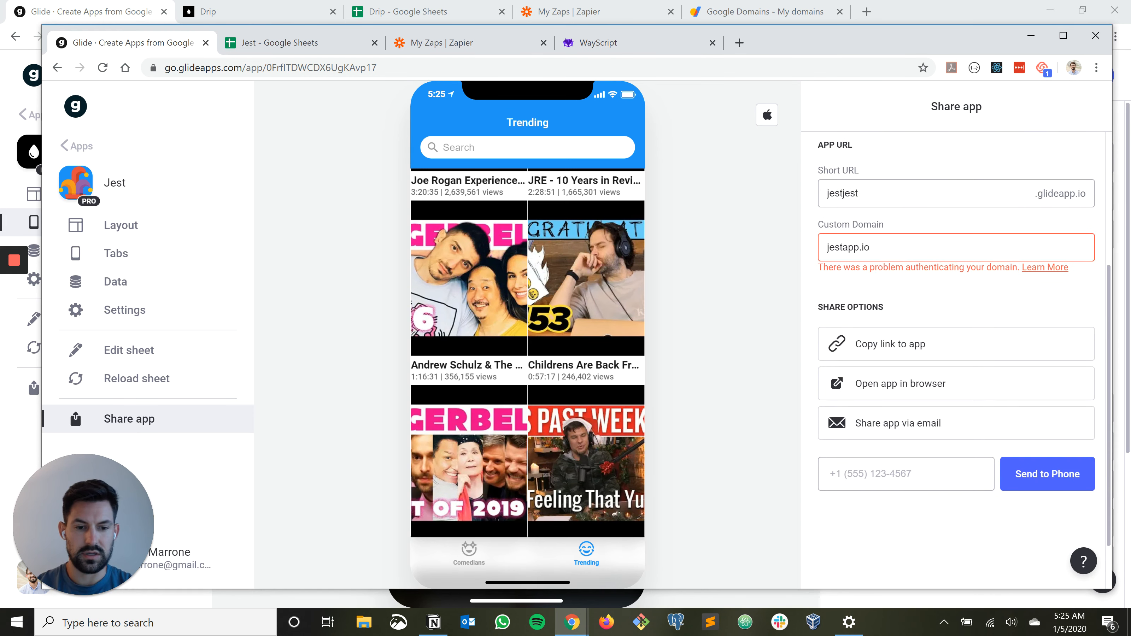
scroll(957, 348, up, 2)
click(901, 452)
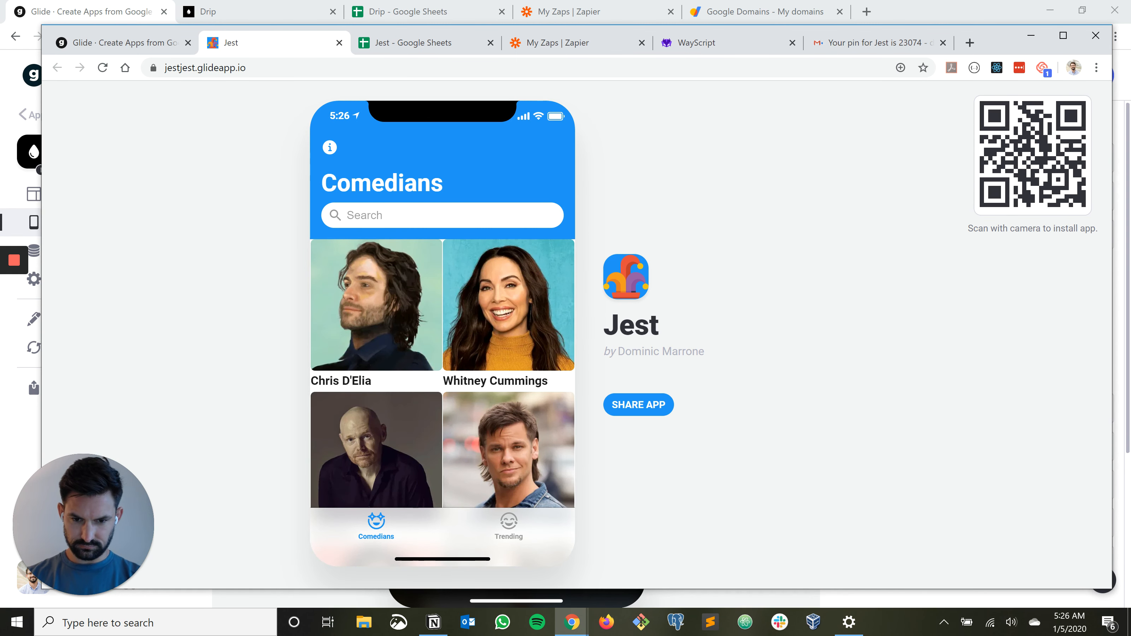
scroll(442, 356, down, 5)
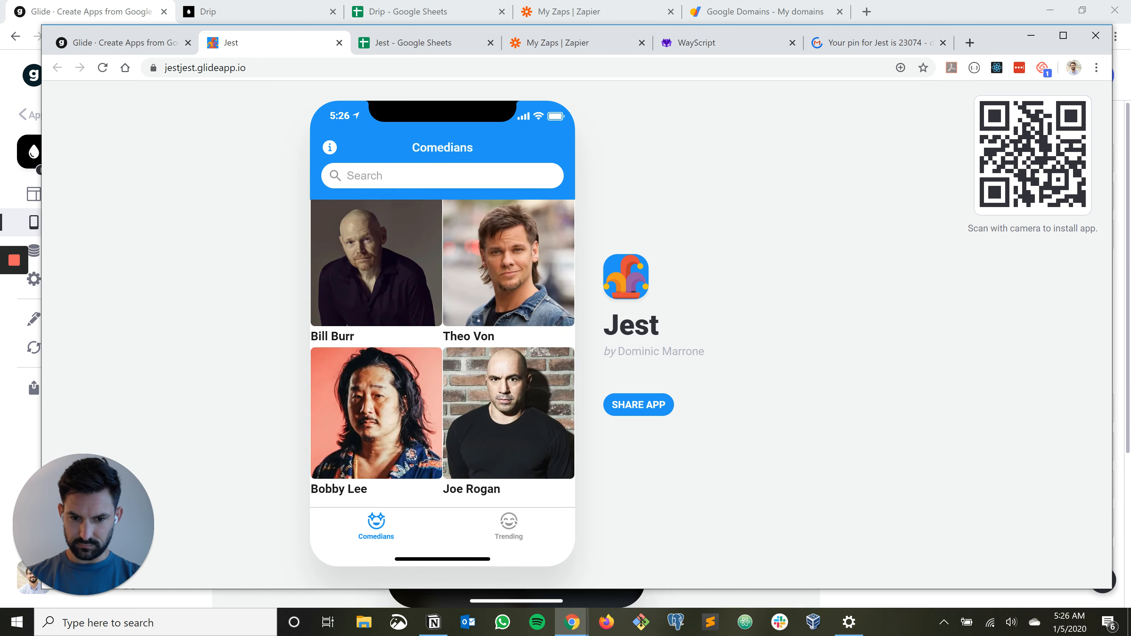
click(508, 527)
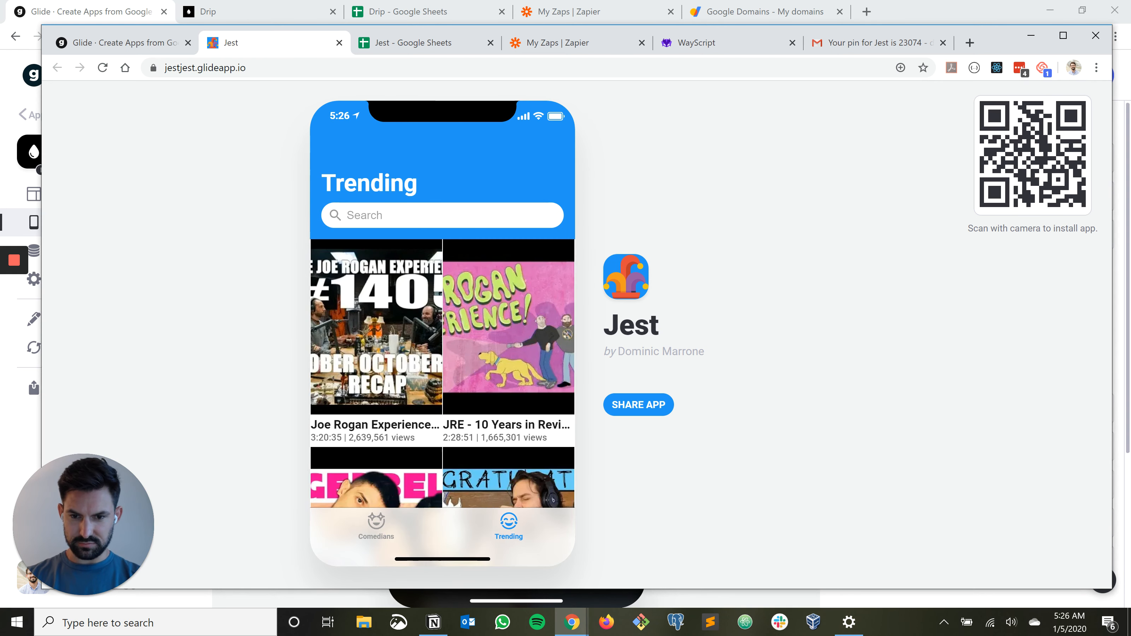
click(377, 527)
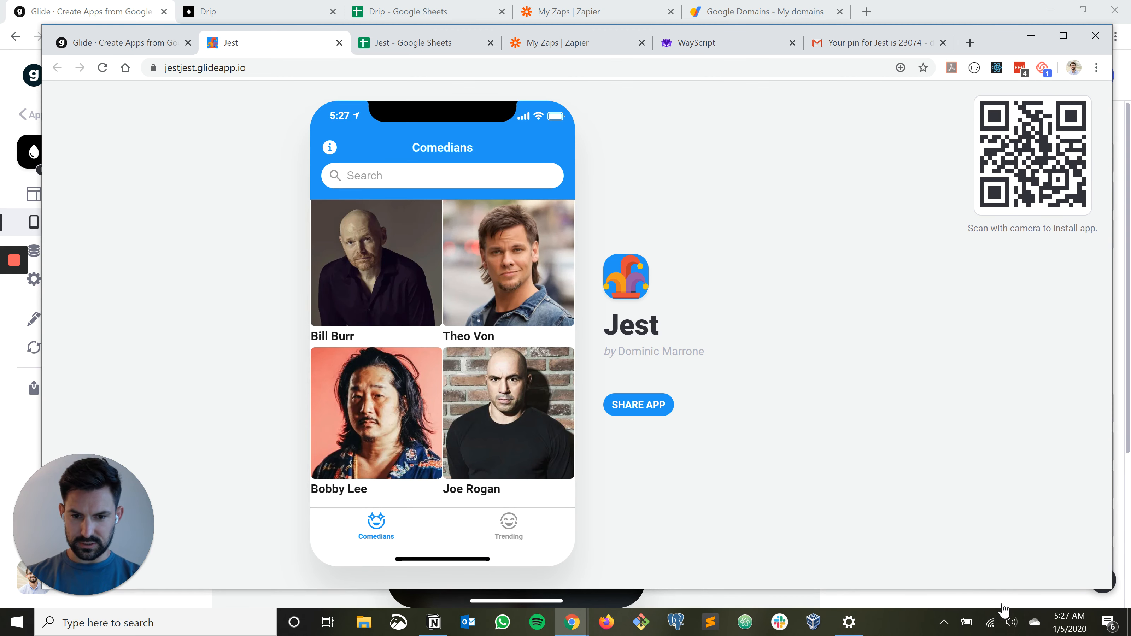
click(508, 267)
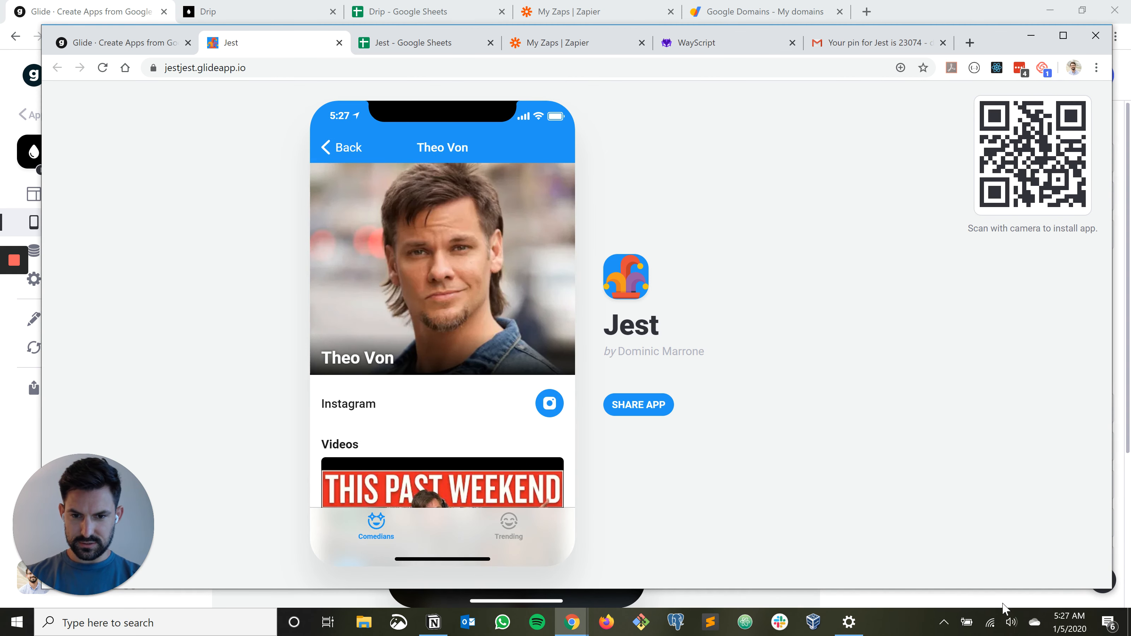
scroll(443, 335, down, 5)
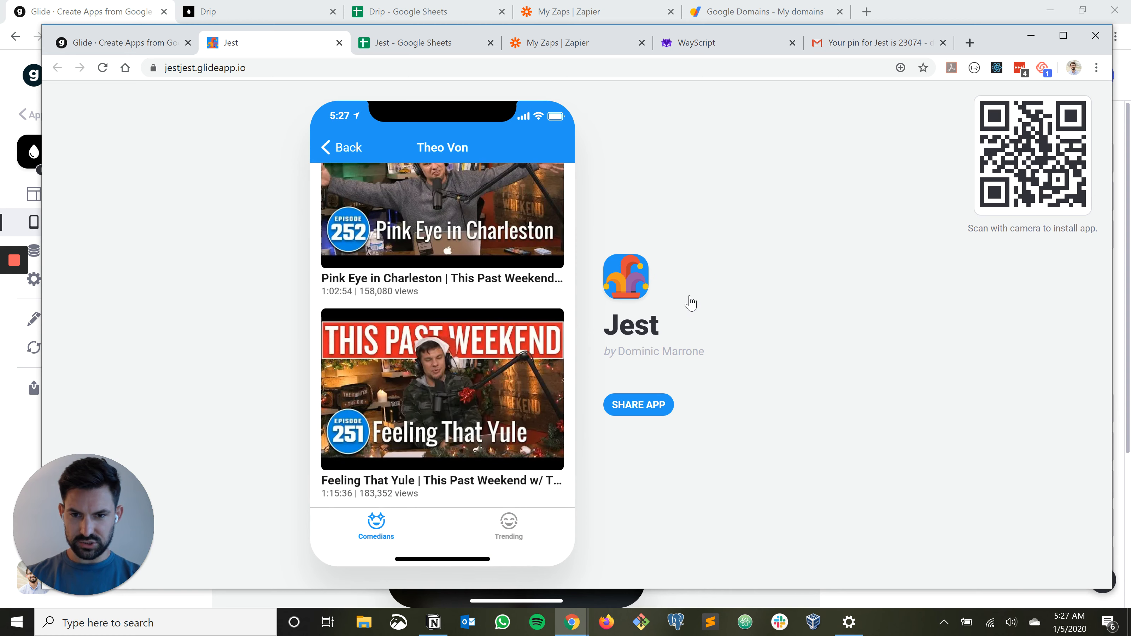
click(344, 148)
scroll(442, 348, up, 4)
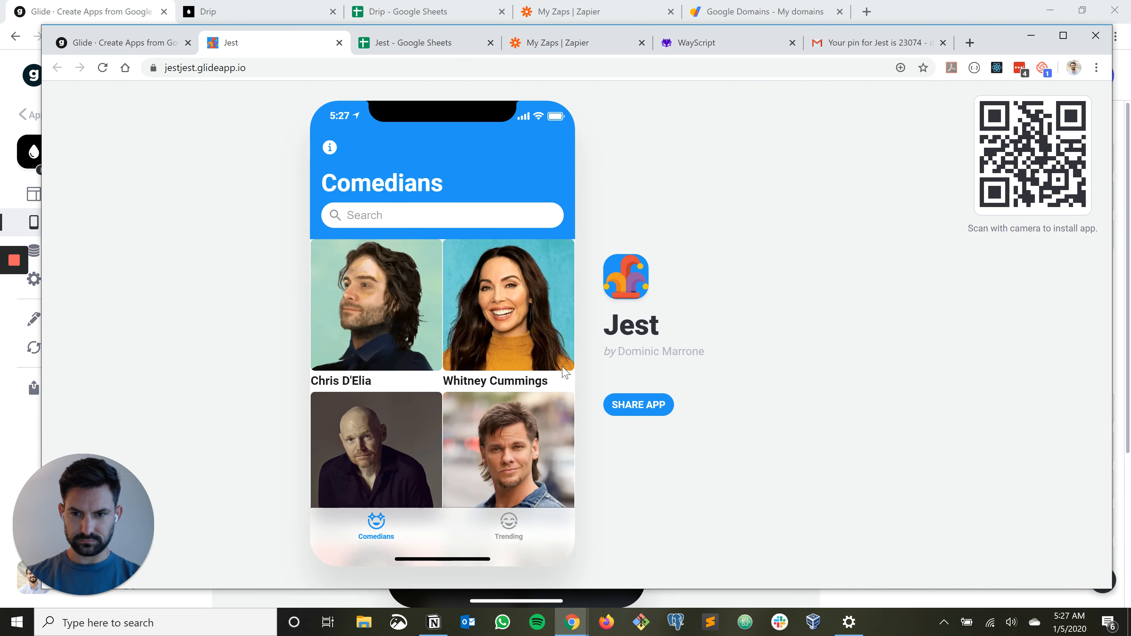